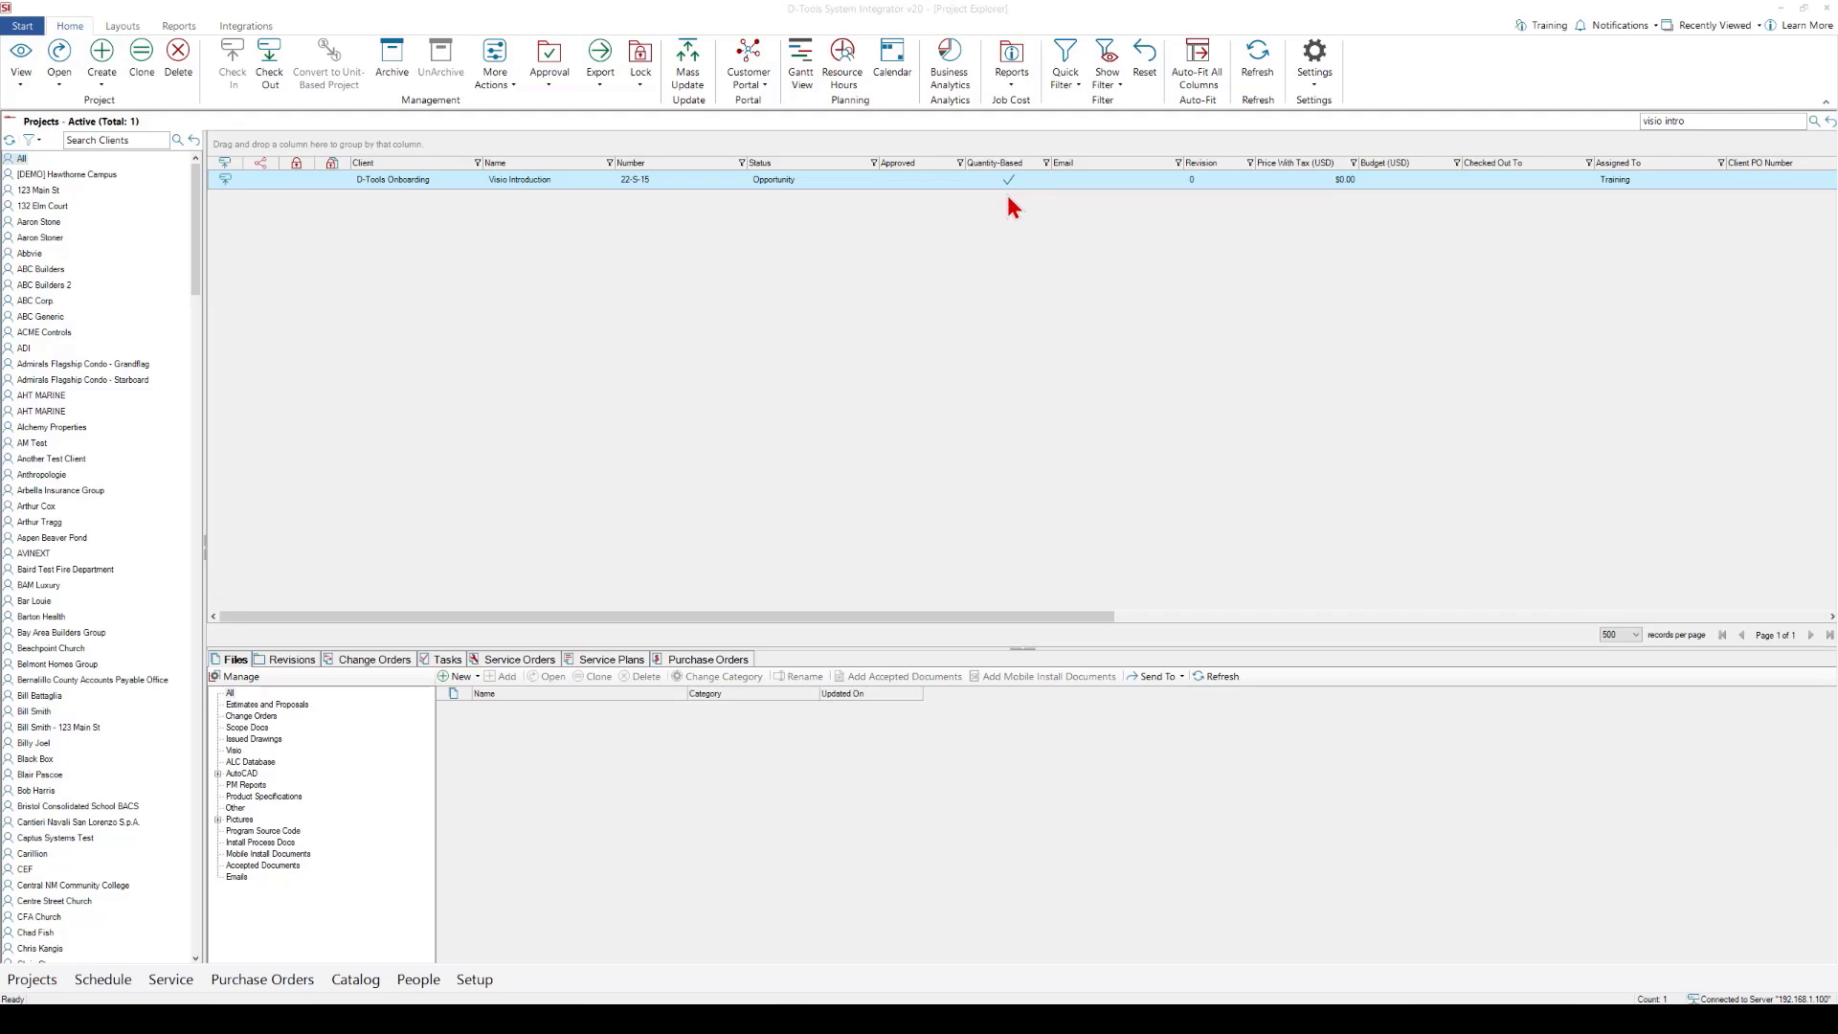
Check out the Visio Introduction project and convert it to a unit-based project
{"action": "left_click", "coordinate": [270, 80]}
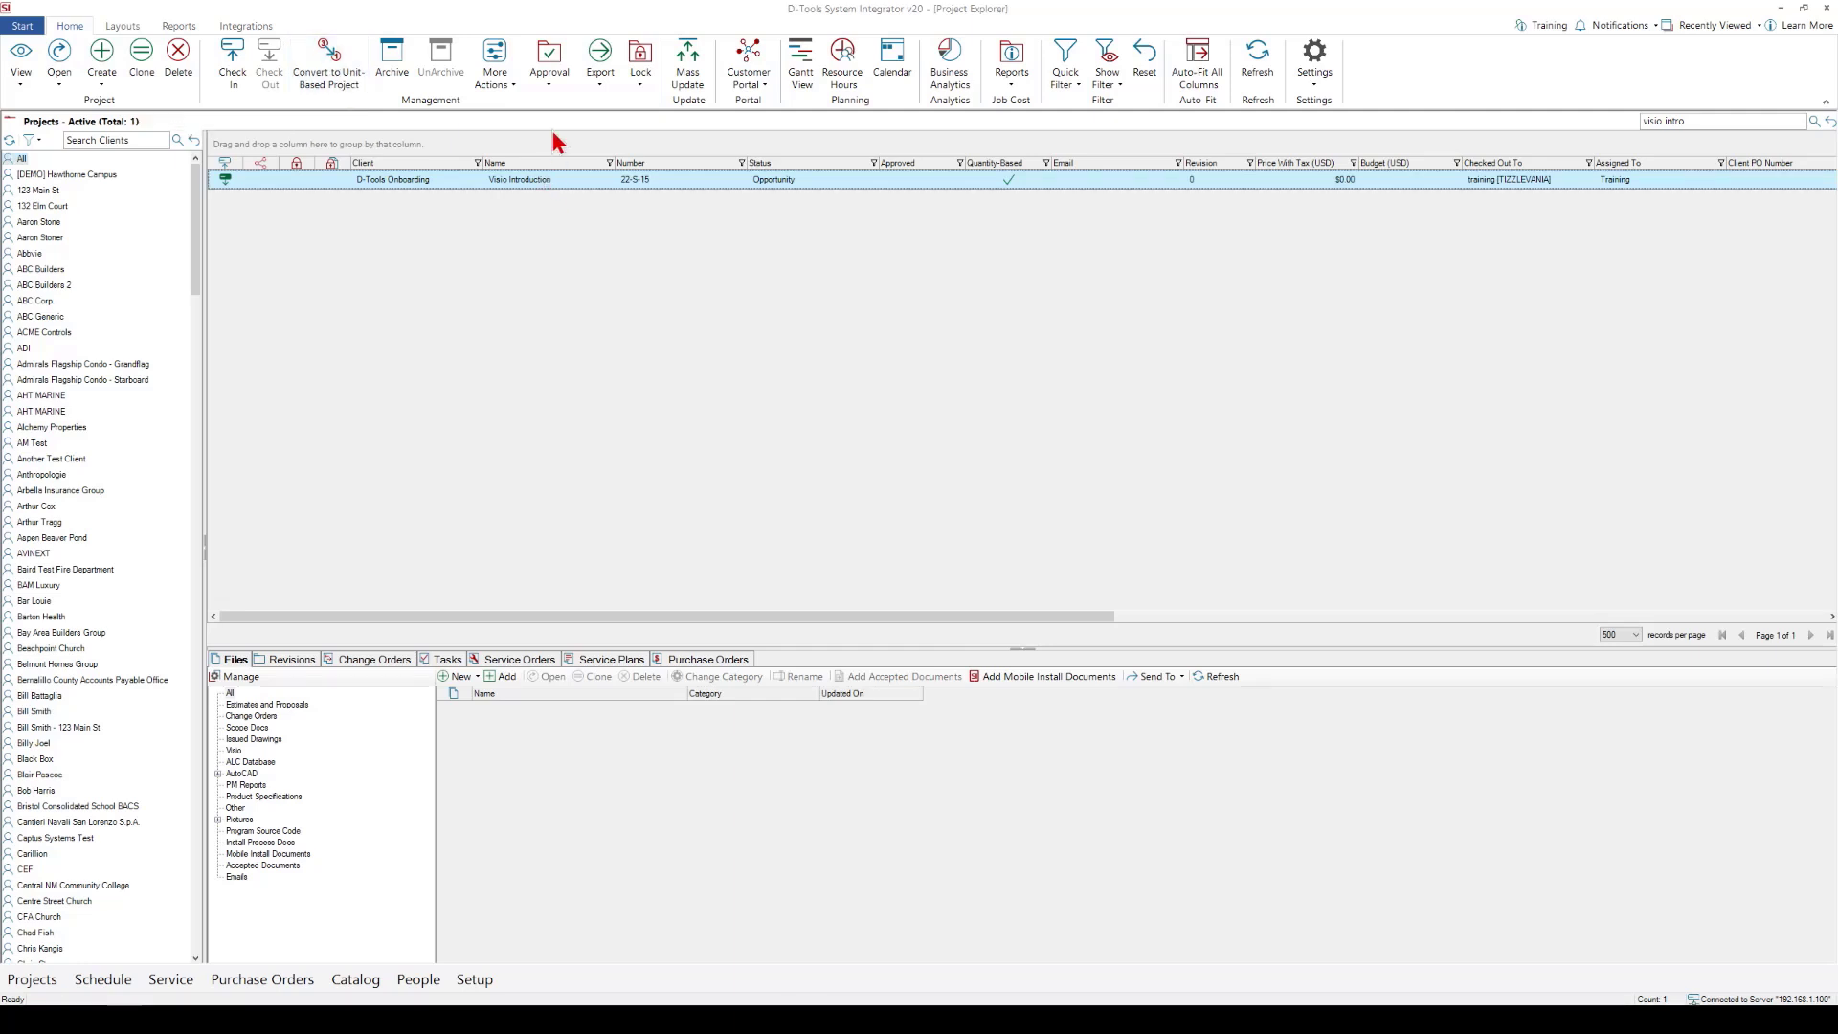
{"action": "left_click", "coordinate": [561, 76]}
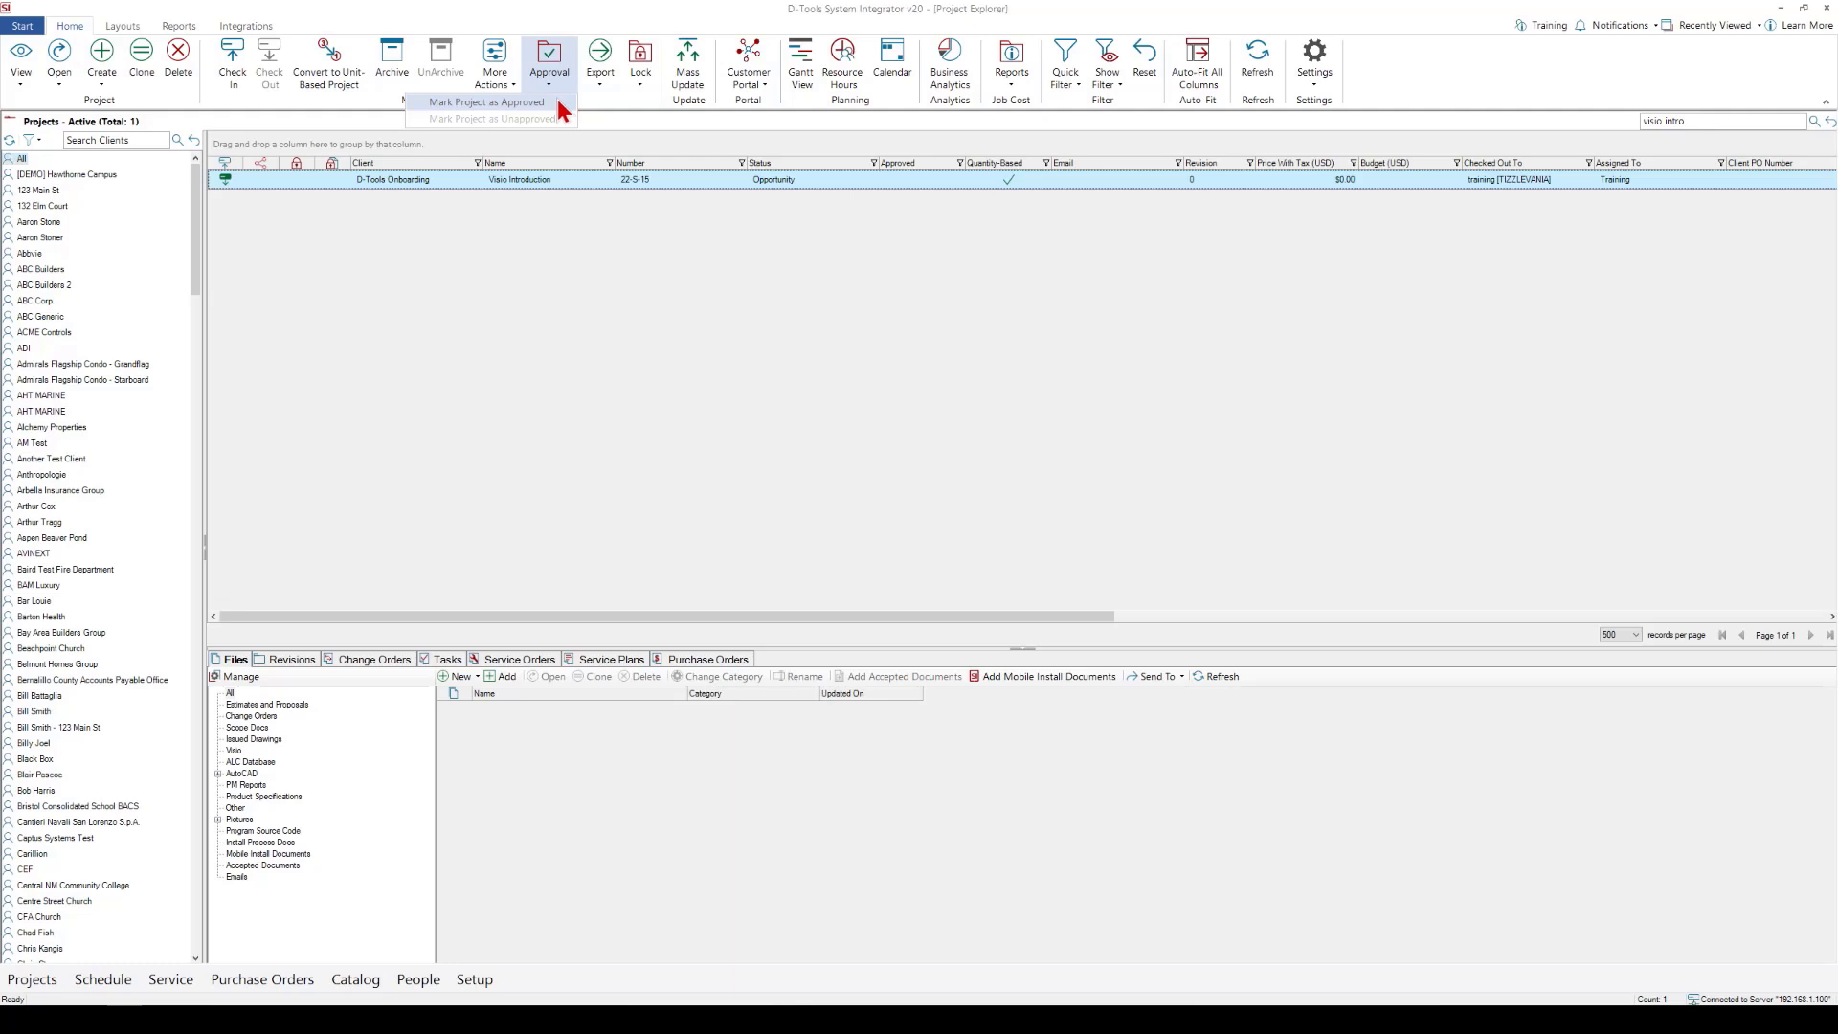
{"action": "left_click", "coordinate": [423, 287]}
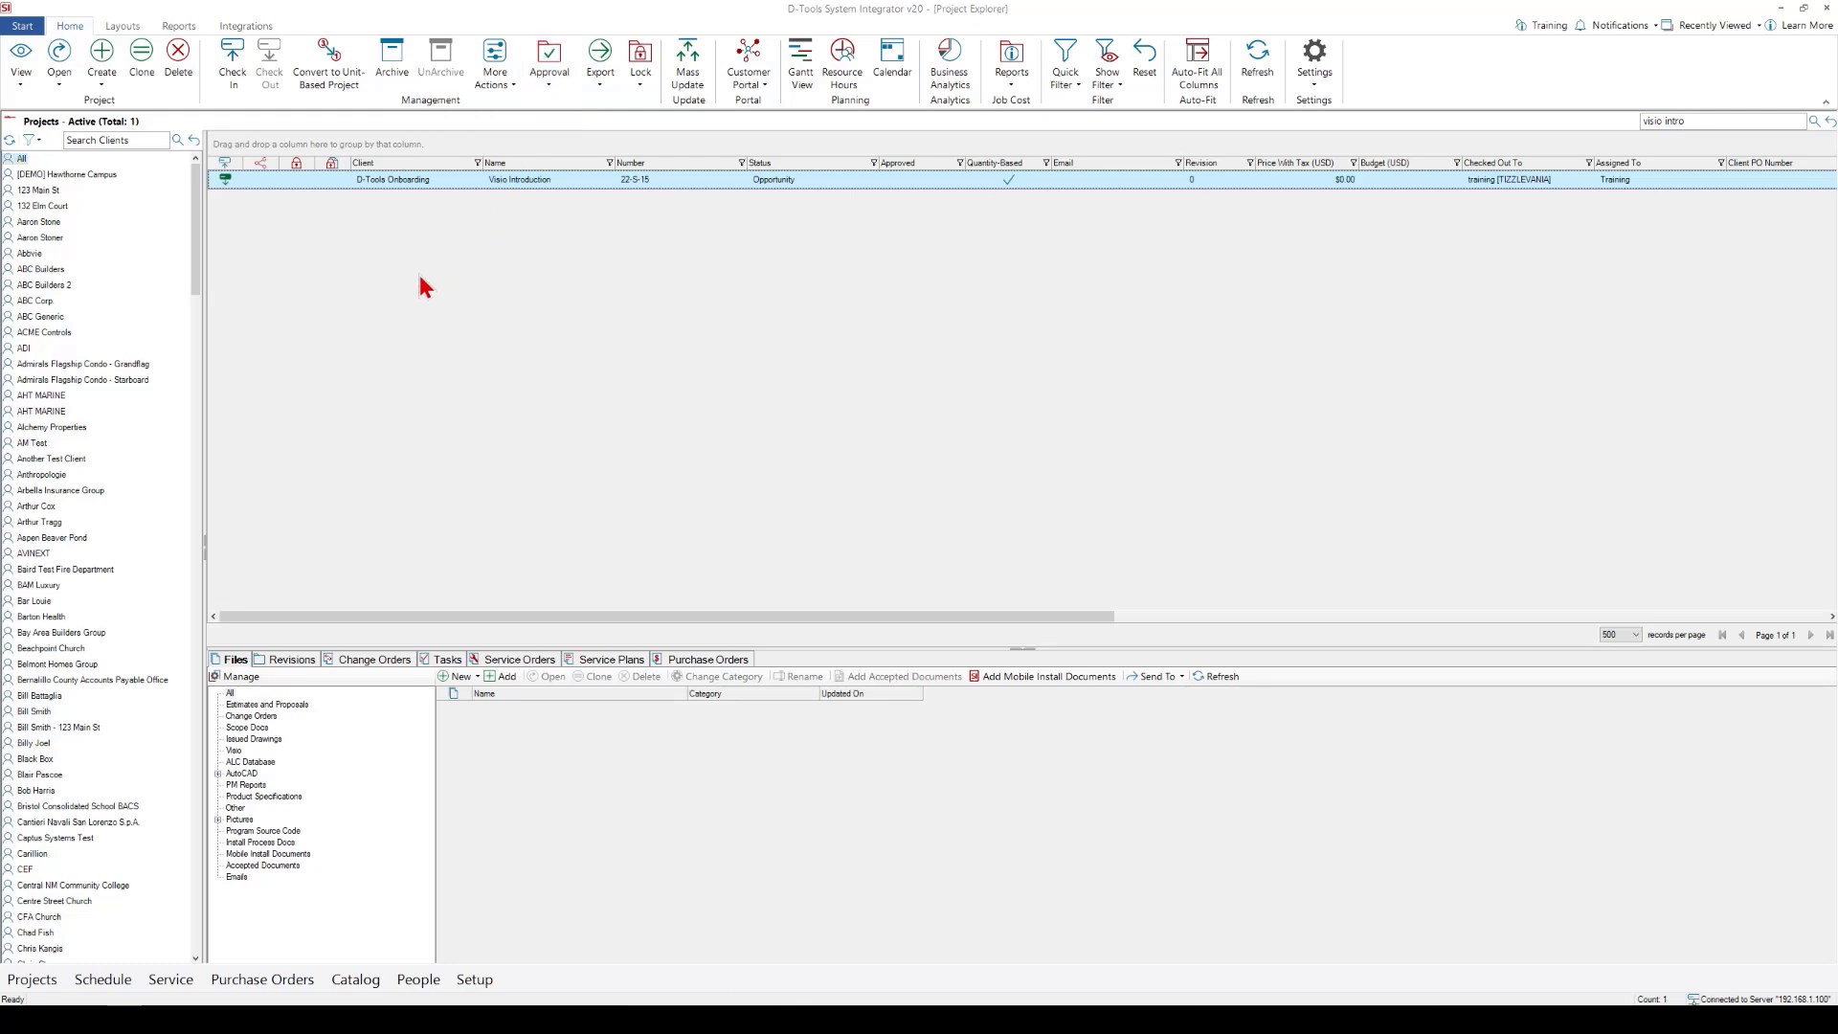
{"action": "left_click", "coordinate": [335, 77]}
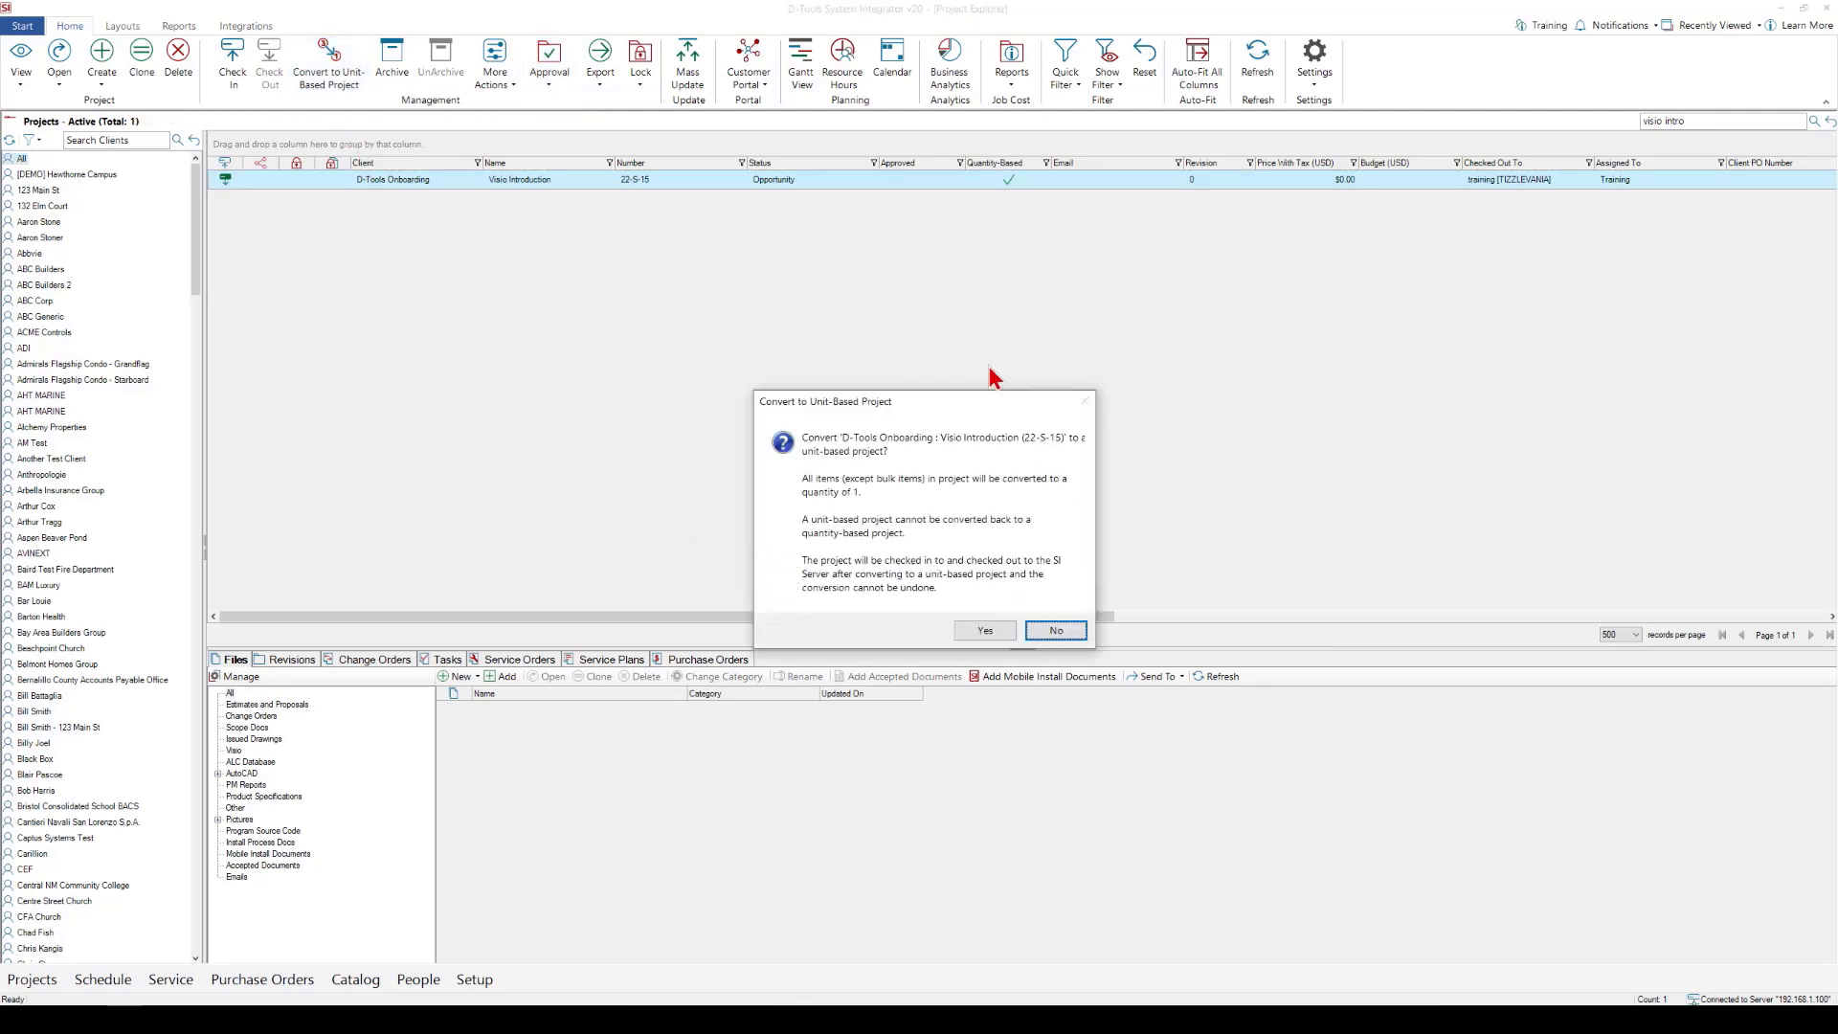
{"action": "left_click", "coordinate": [982, 630]}
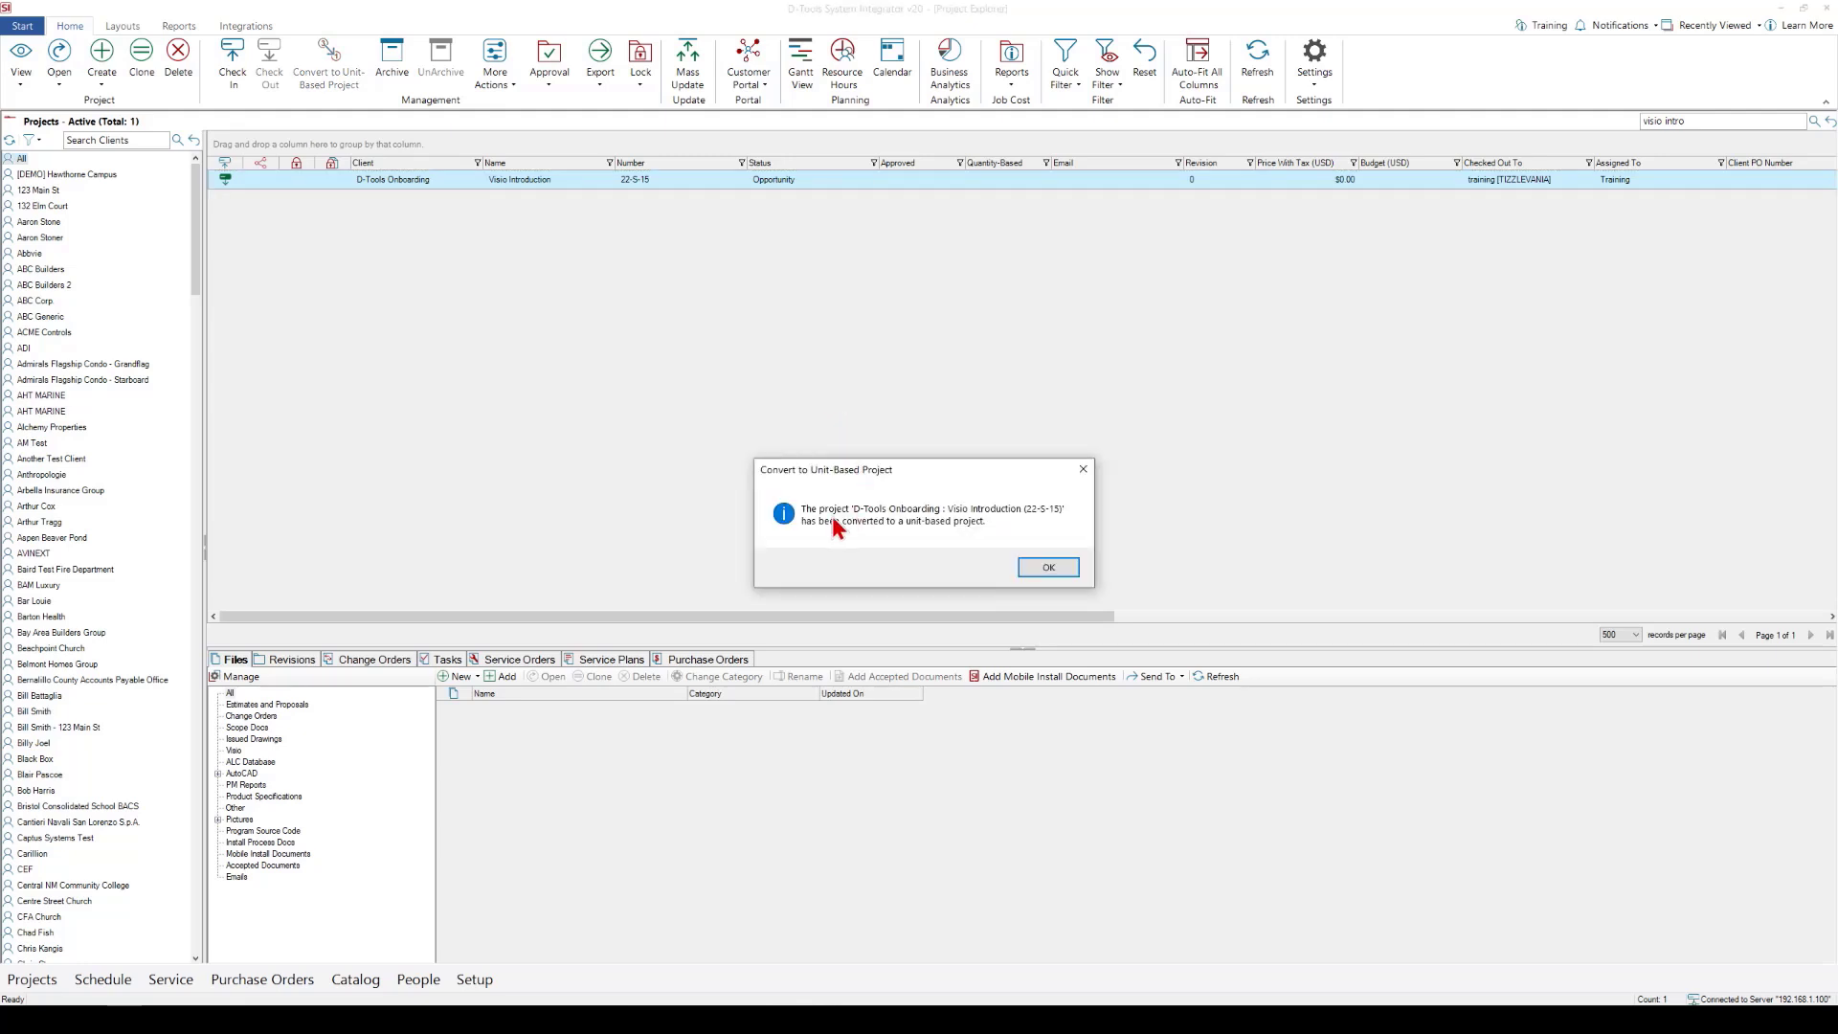
{"action": "left_click", "coordinate": [1033, 572]}
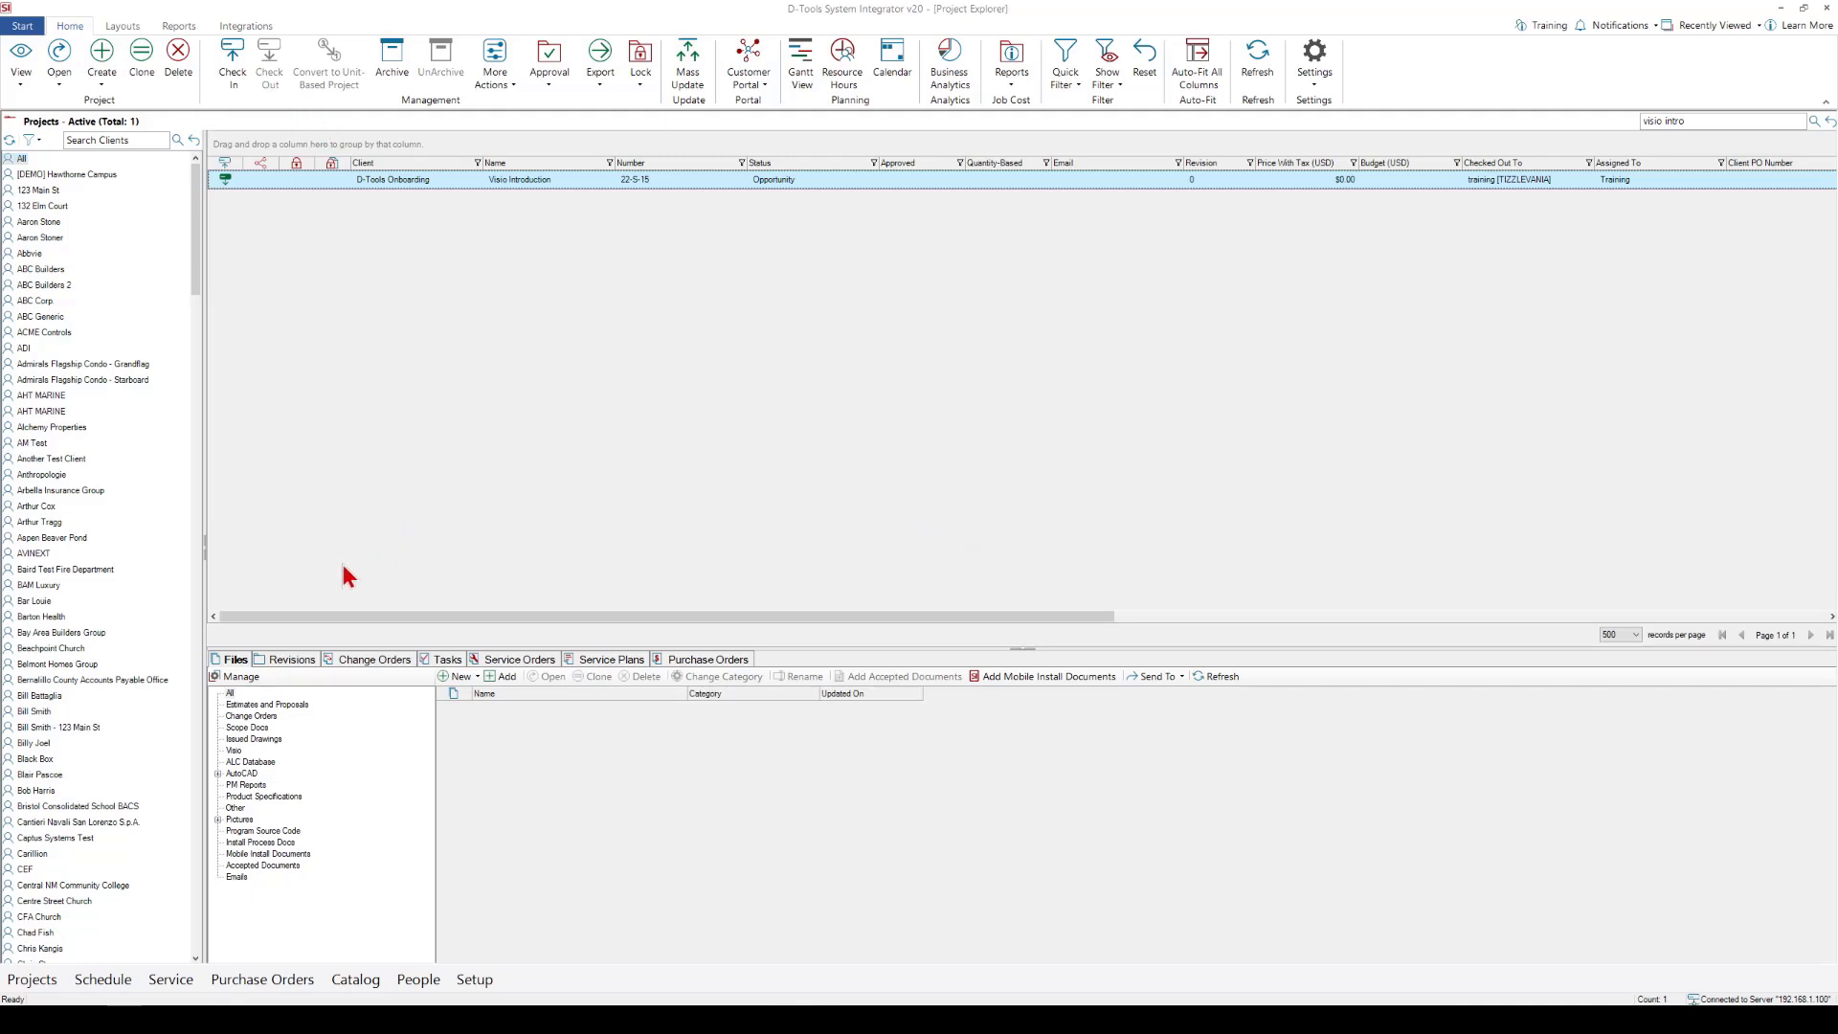
Create a Visio drawing named Visio Introduction-1.vsdx in the project's files from the D-Tools SI 36 x 24 template
{"action": "left_click", "coordinate": [234, 661]}
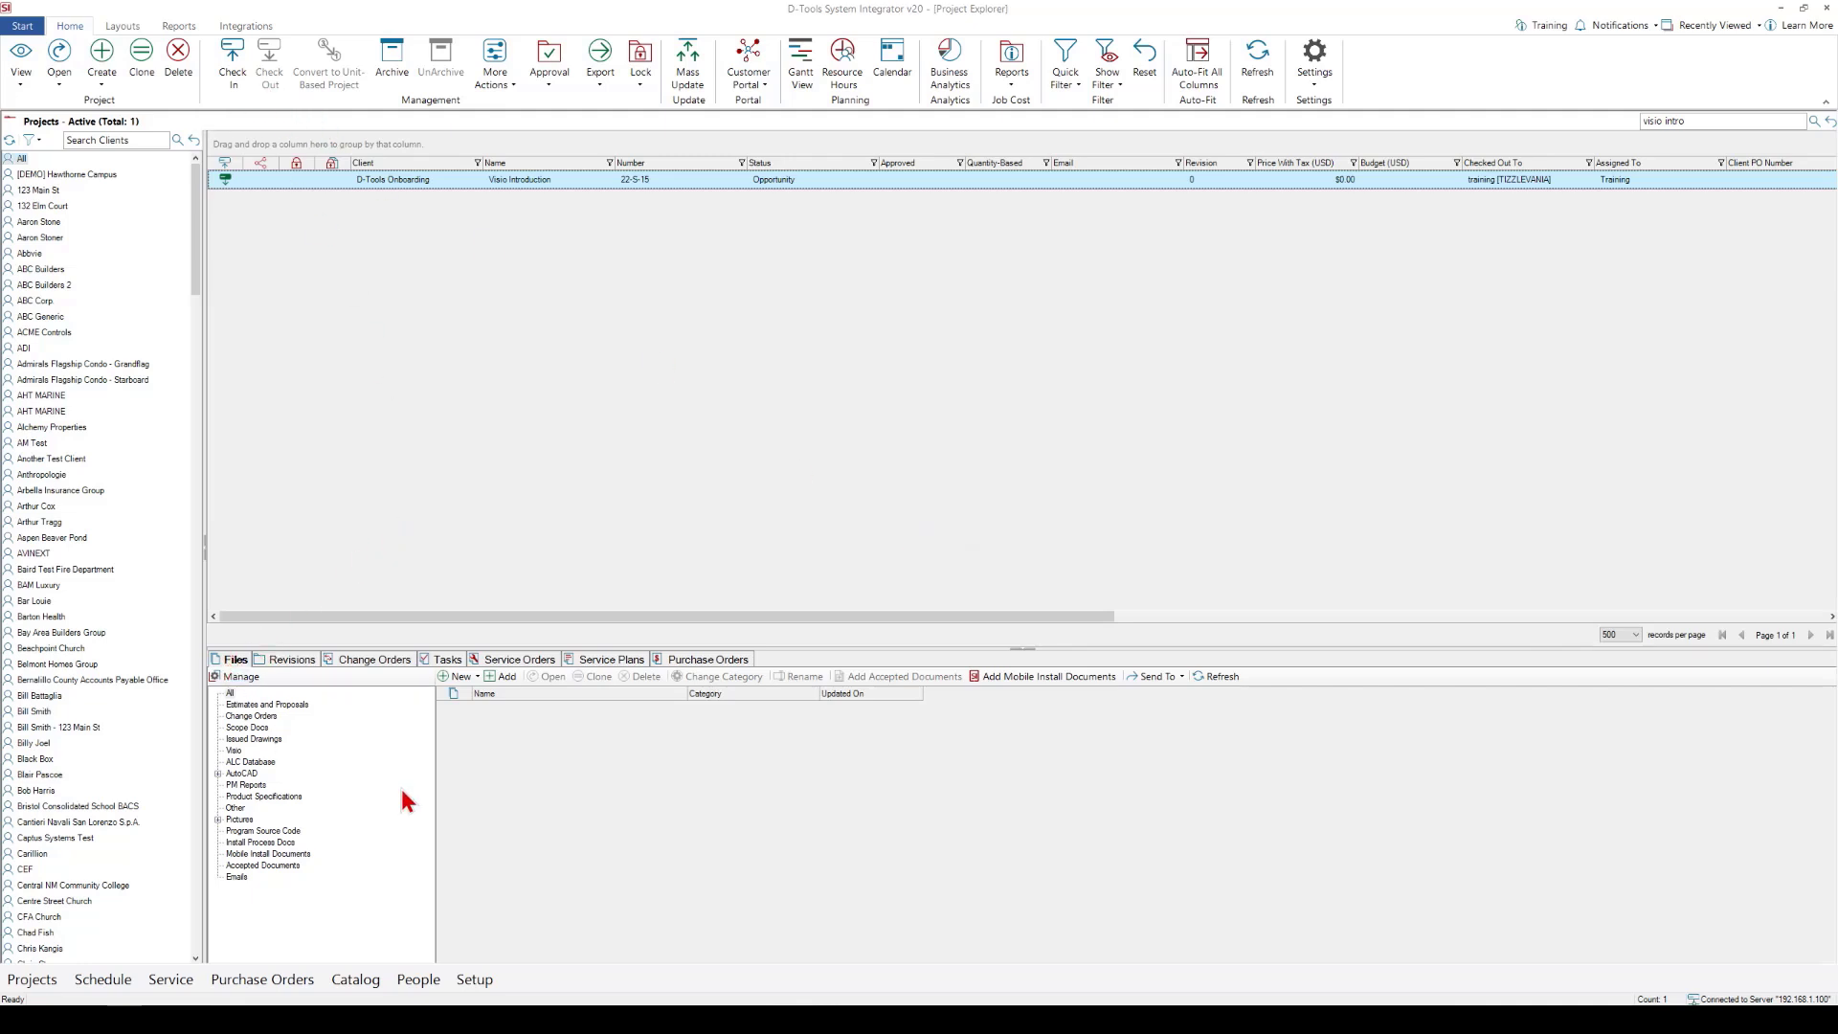
{"action": "left_click", "coordinate": [465, 679]}
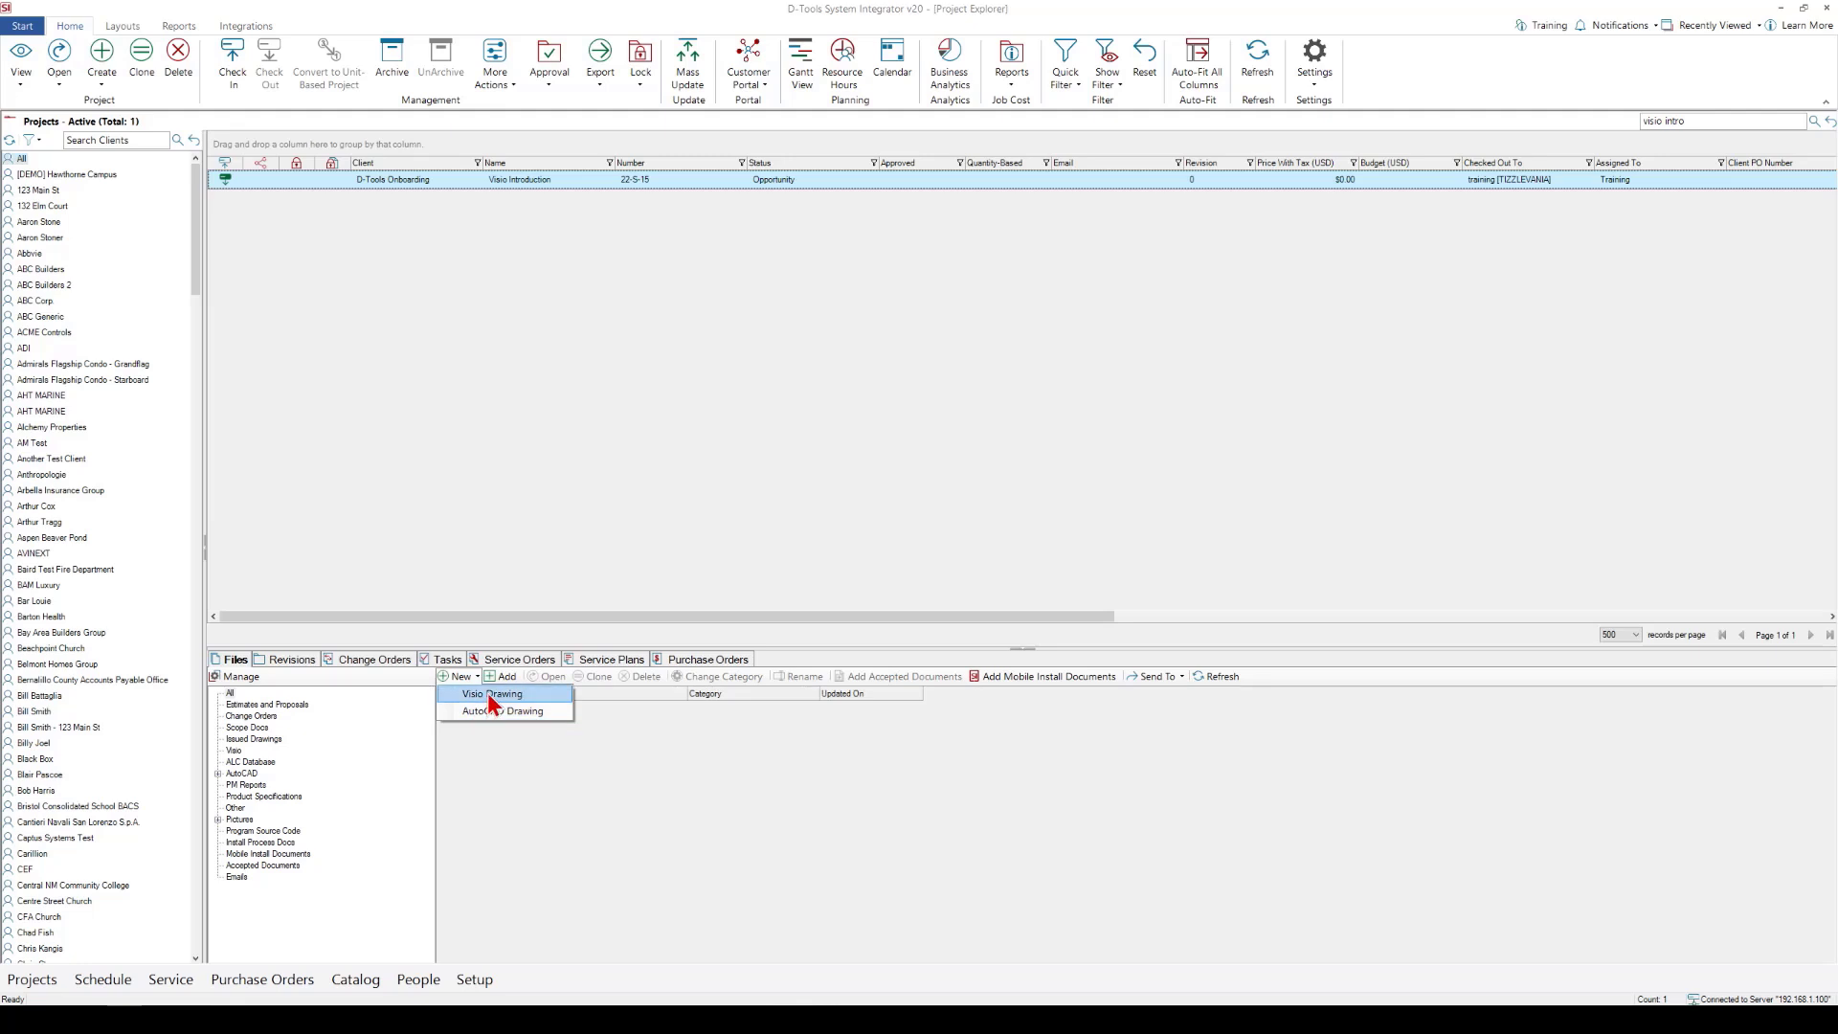
{"action": "left_click", "coordinate": [486, 693]}
{"action": "scroll", "coordinate": [883, 427], "scroll_direction": "down", "scroll_amount": 3}
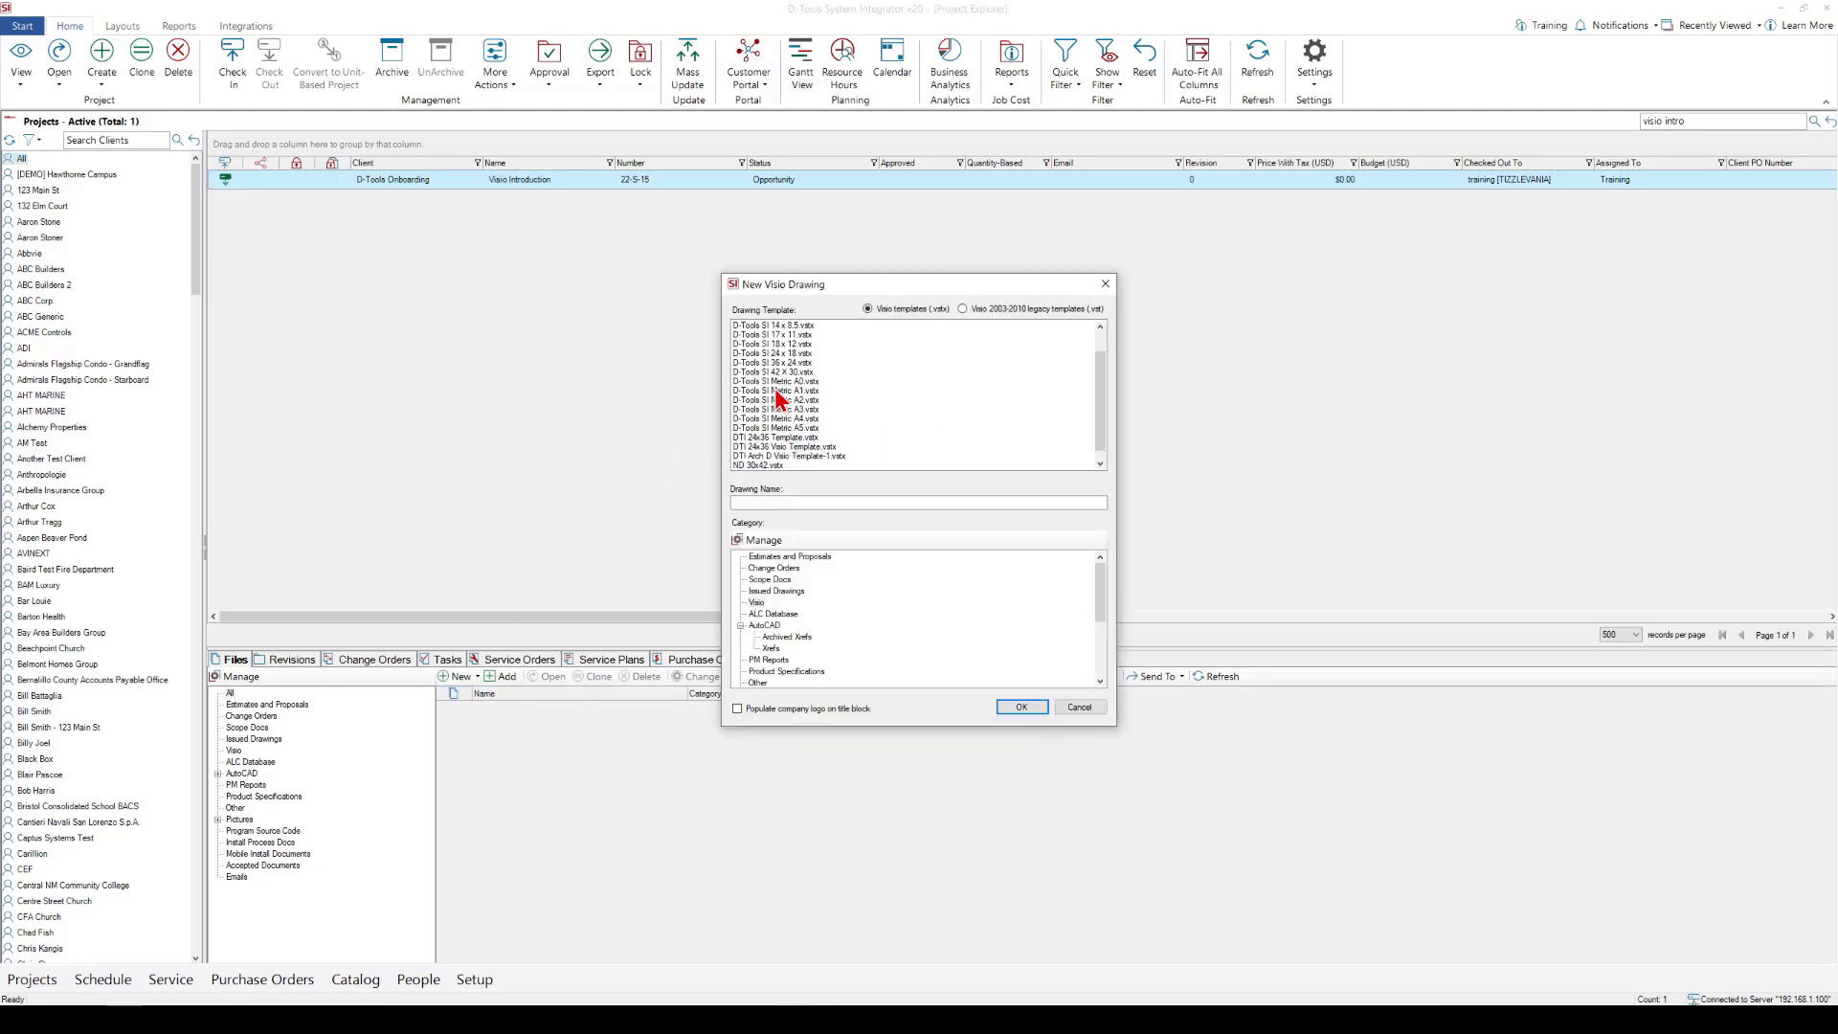
{"action": "left_click", "coordinate": [772, 363]}
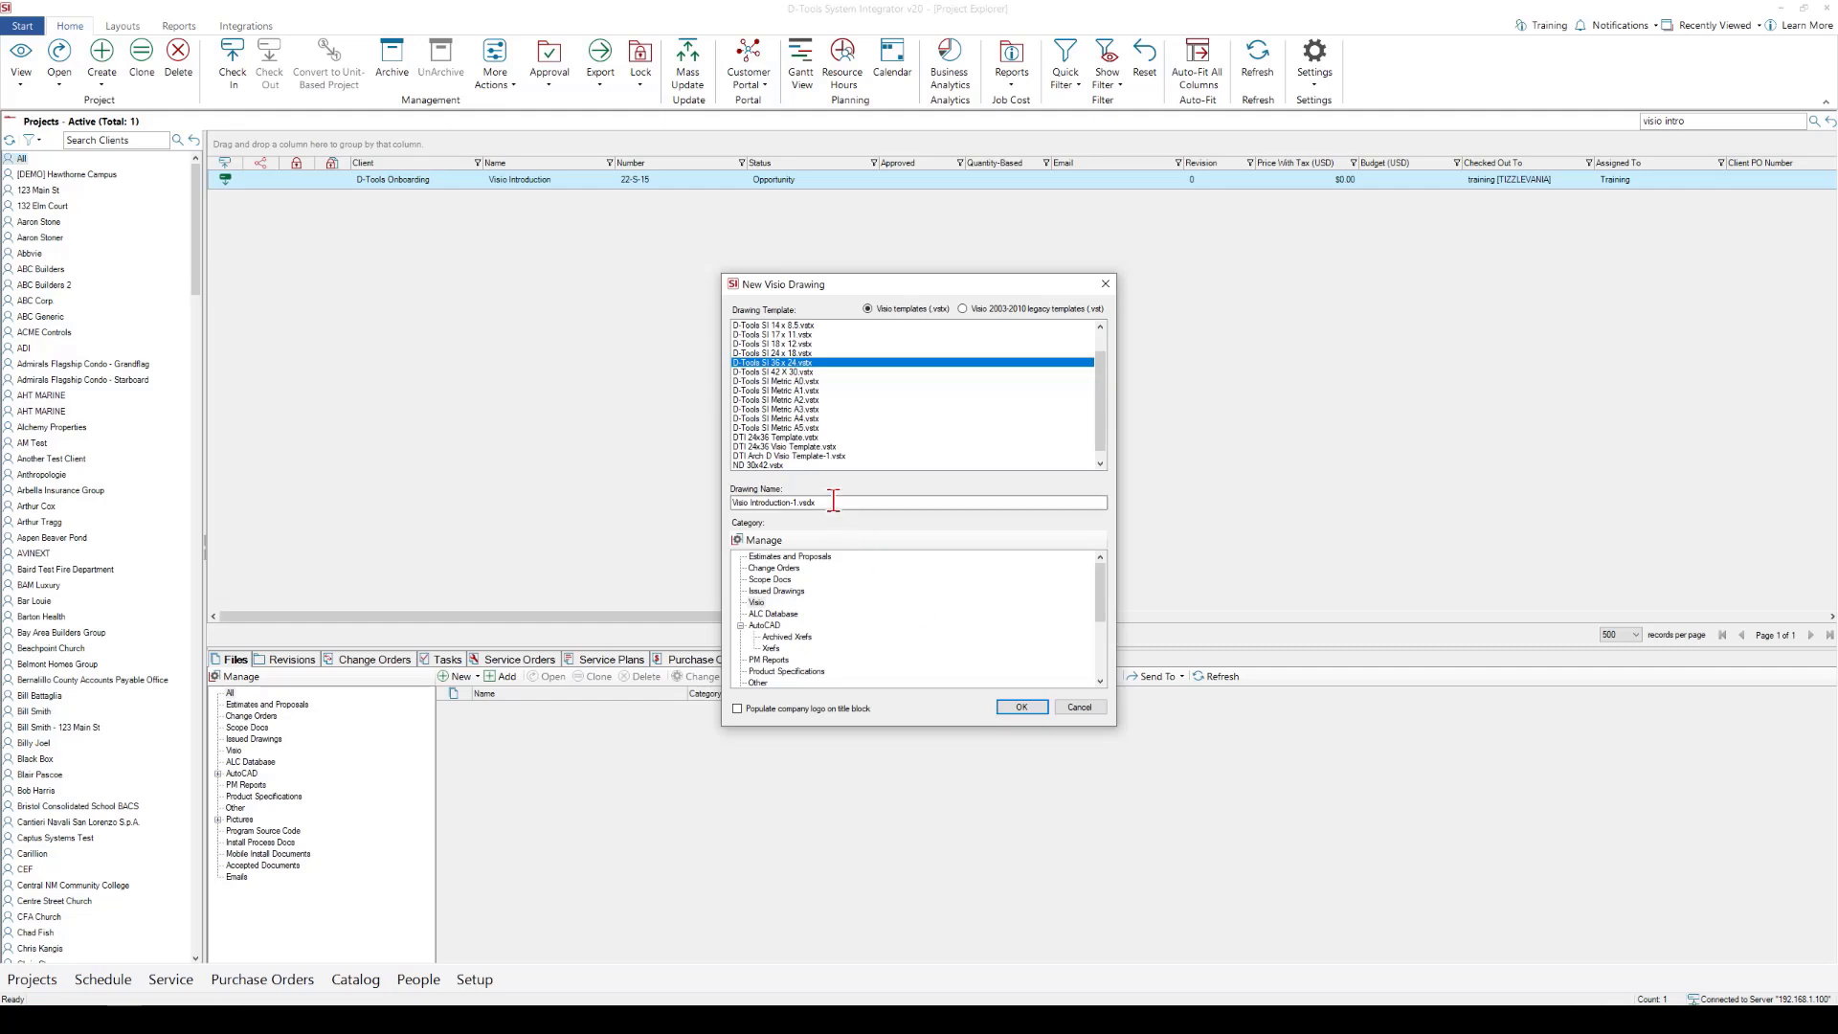
{"action": "left_click_drag", "start_coordinate": [813, 502], "coordinate": [677, 468]}
{"action": "left_click", "coordinate": [1000, 707]}
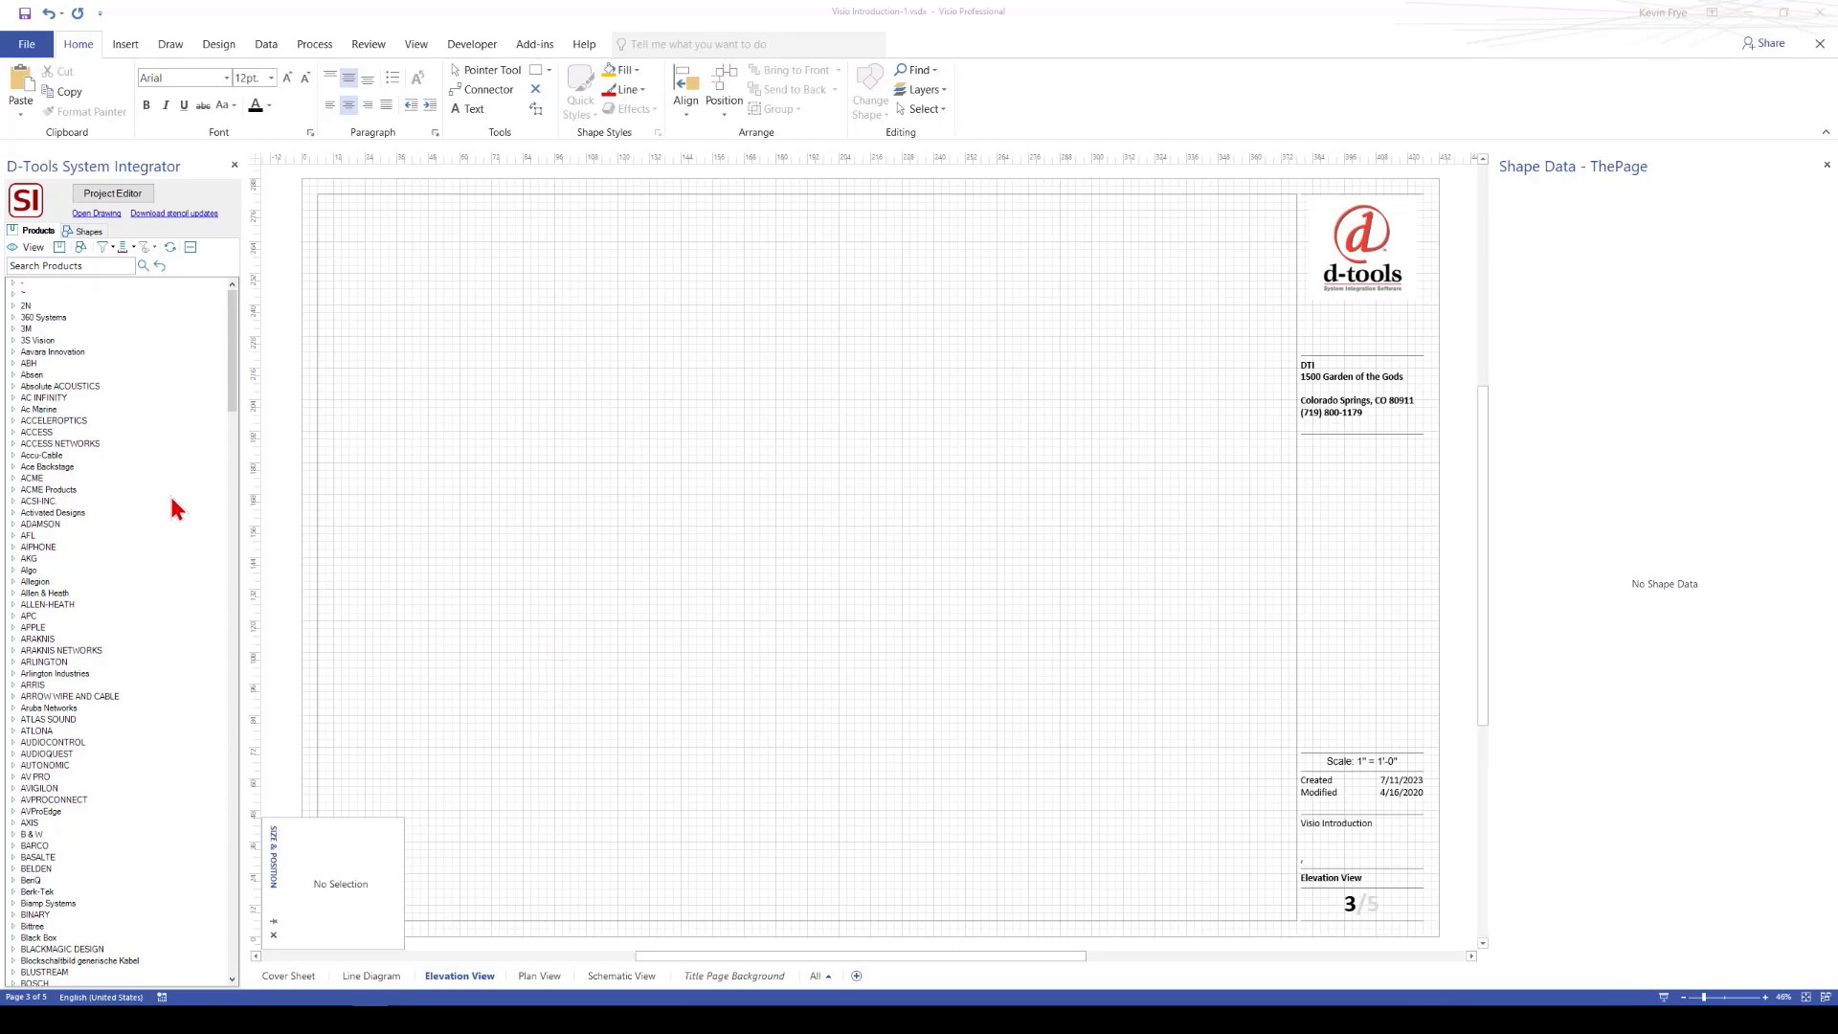
Examine the available shape stencils, including the contents of General Floor Plan Symbols
{"action": "left_click", "coordinate": [83, 232]}
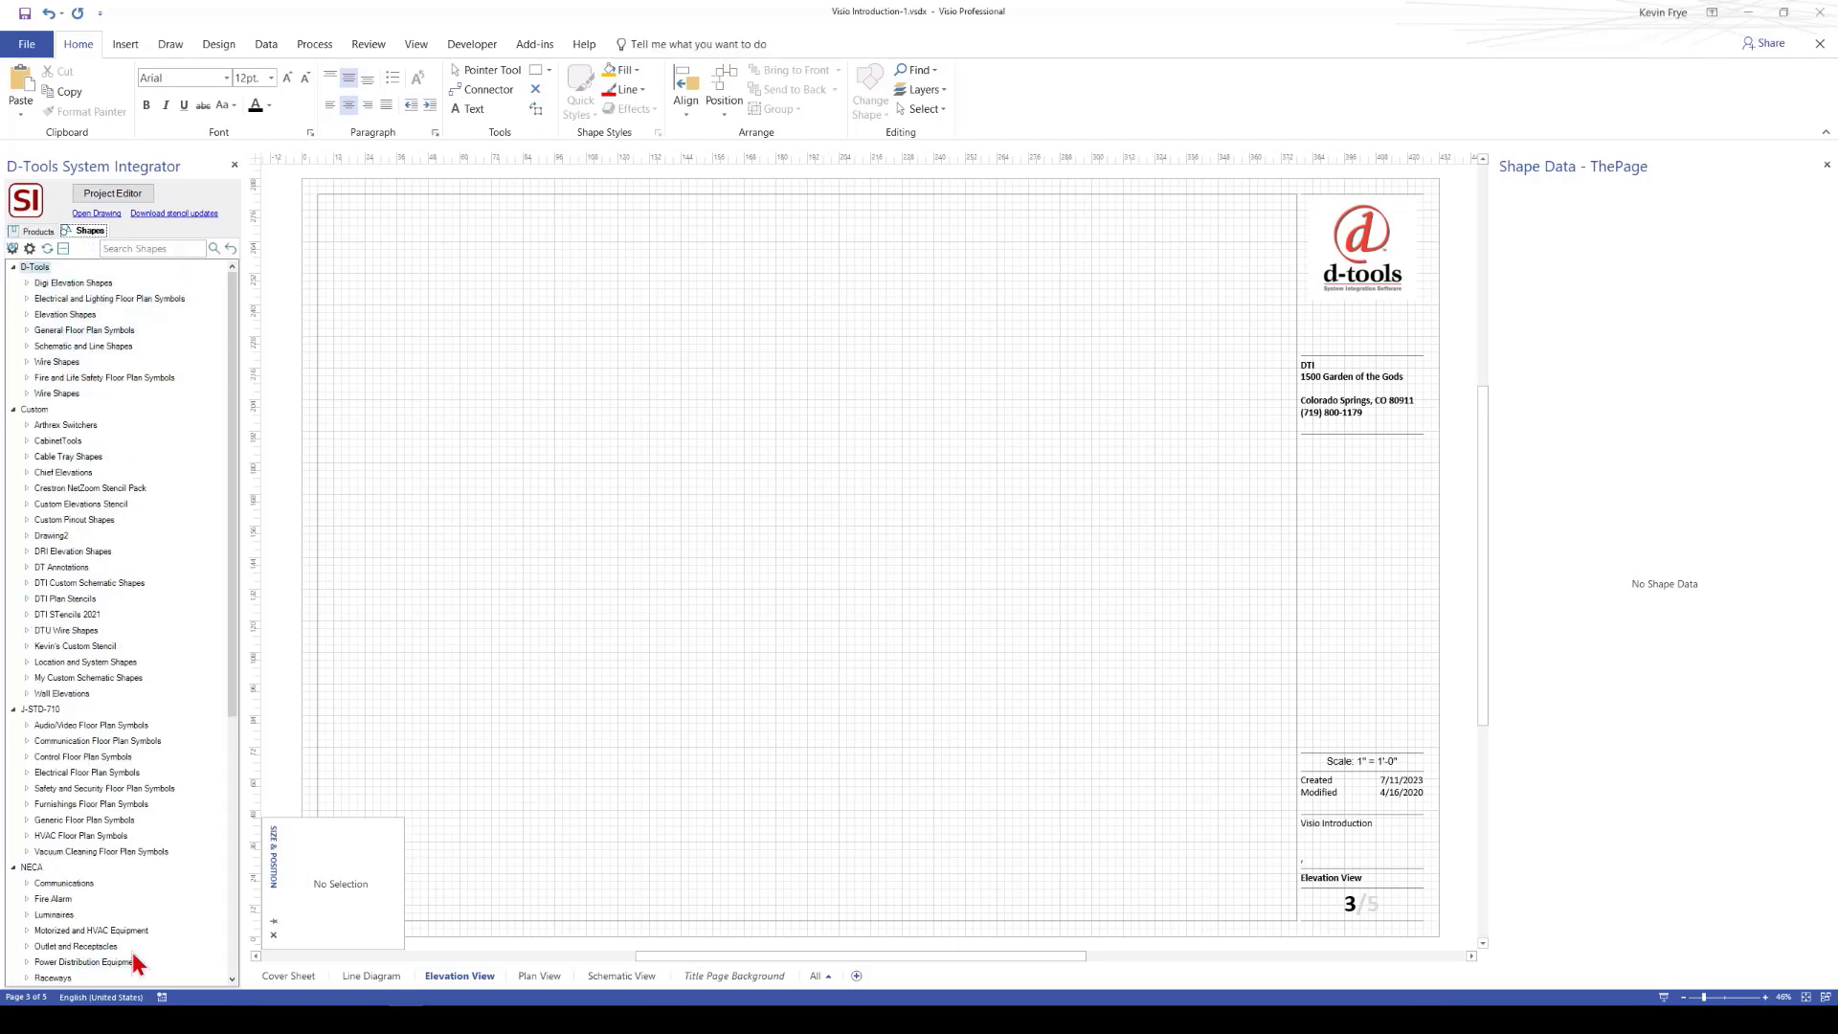
{"action": "left_click", "coordinate": [26, 331]}
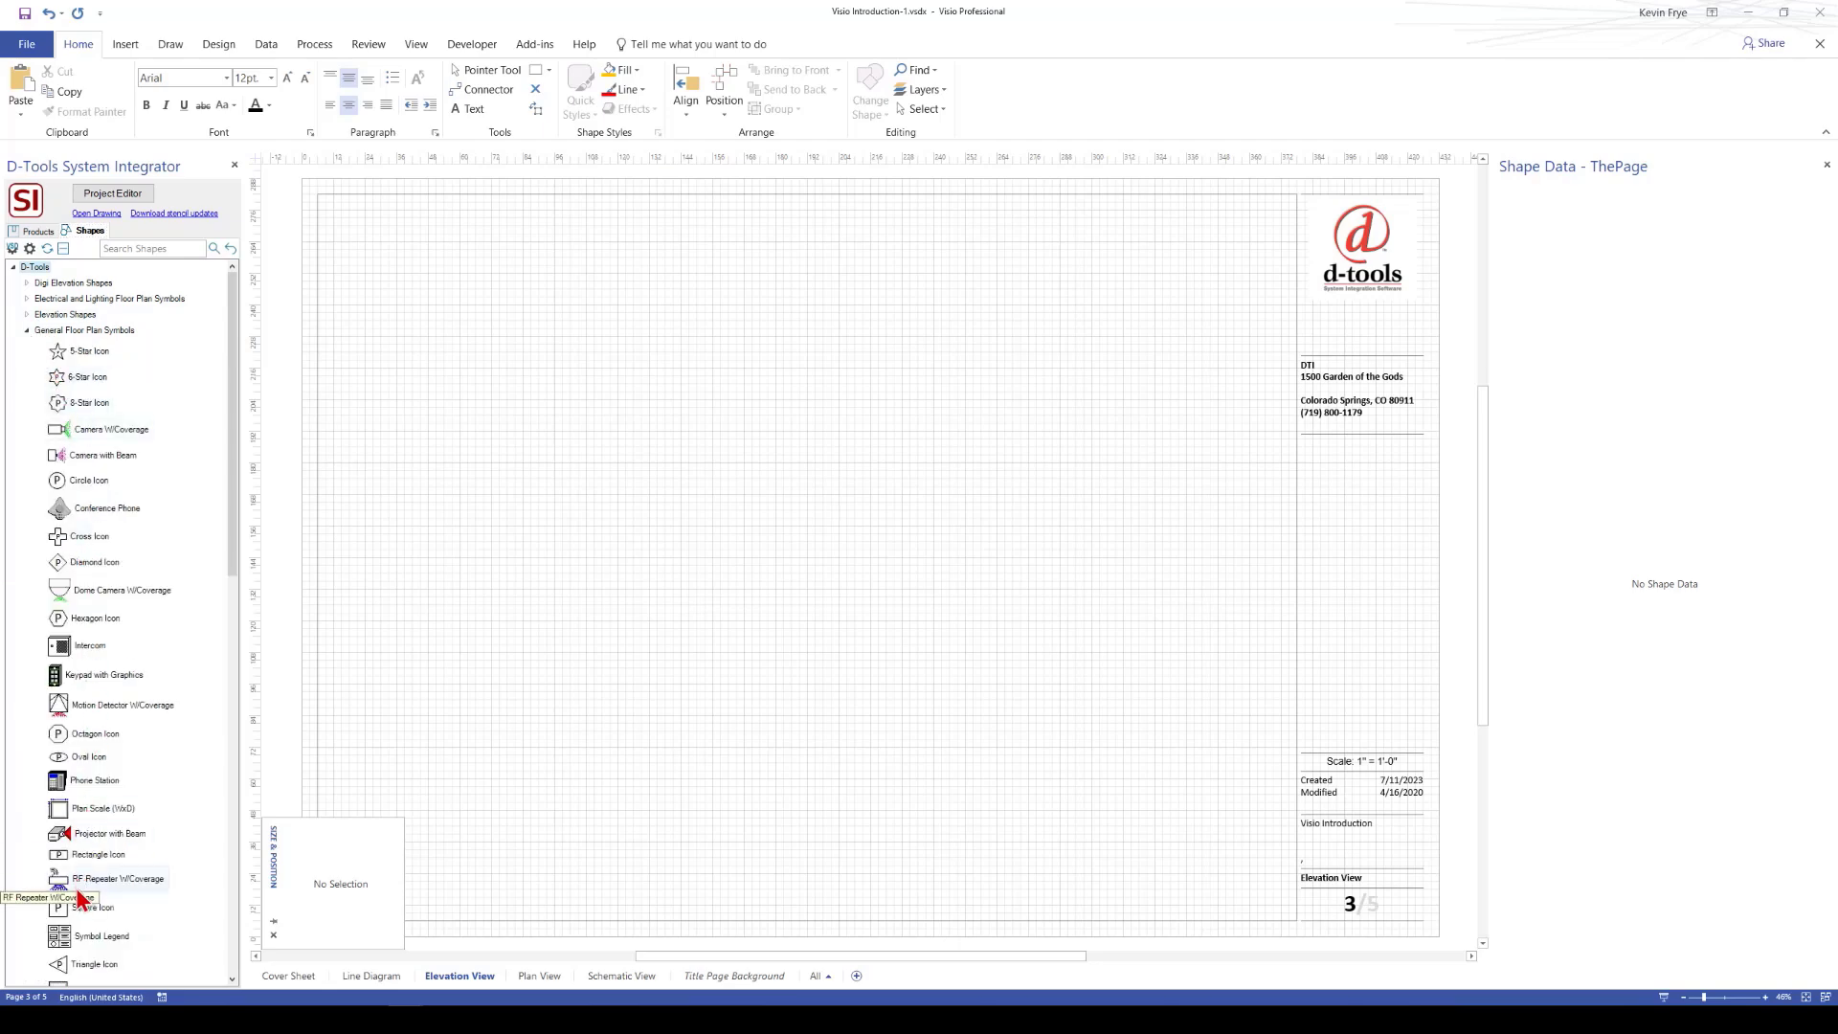
{"action": "left_click", "coordinate": [26, 330]}
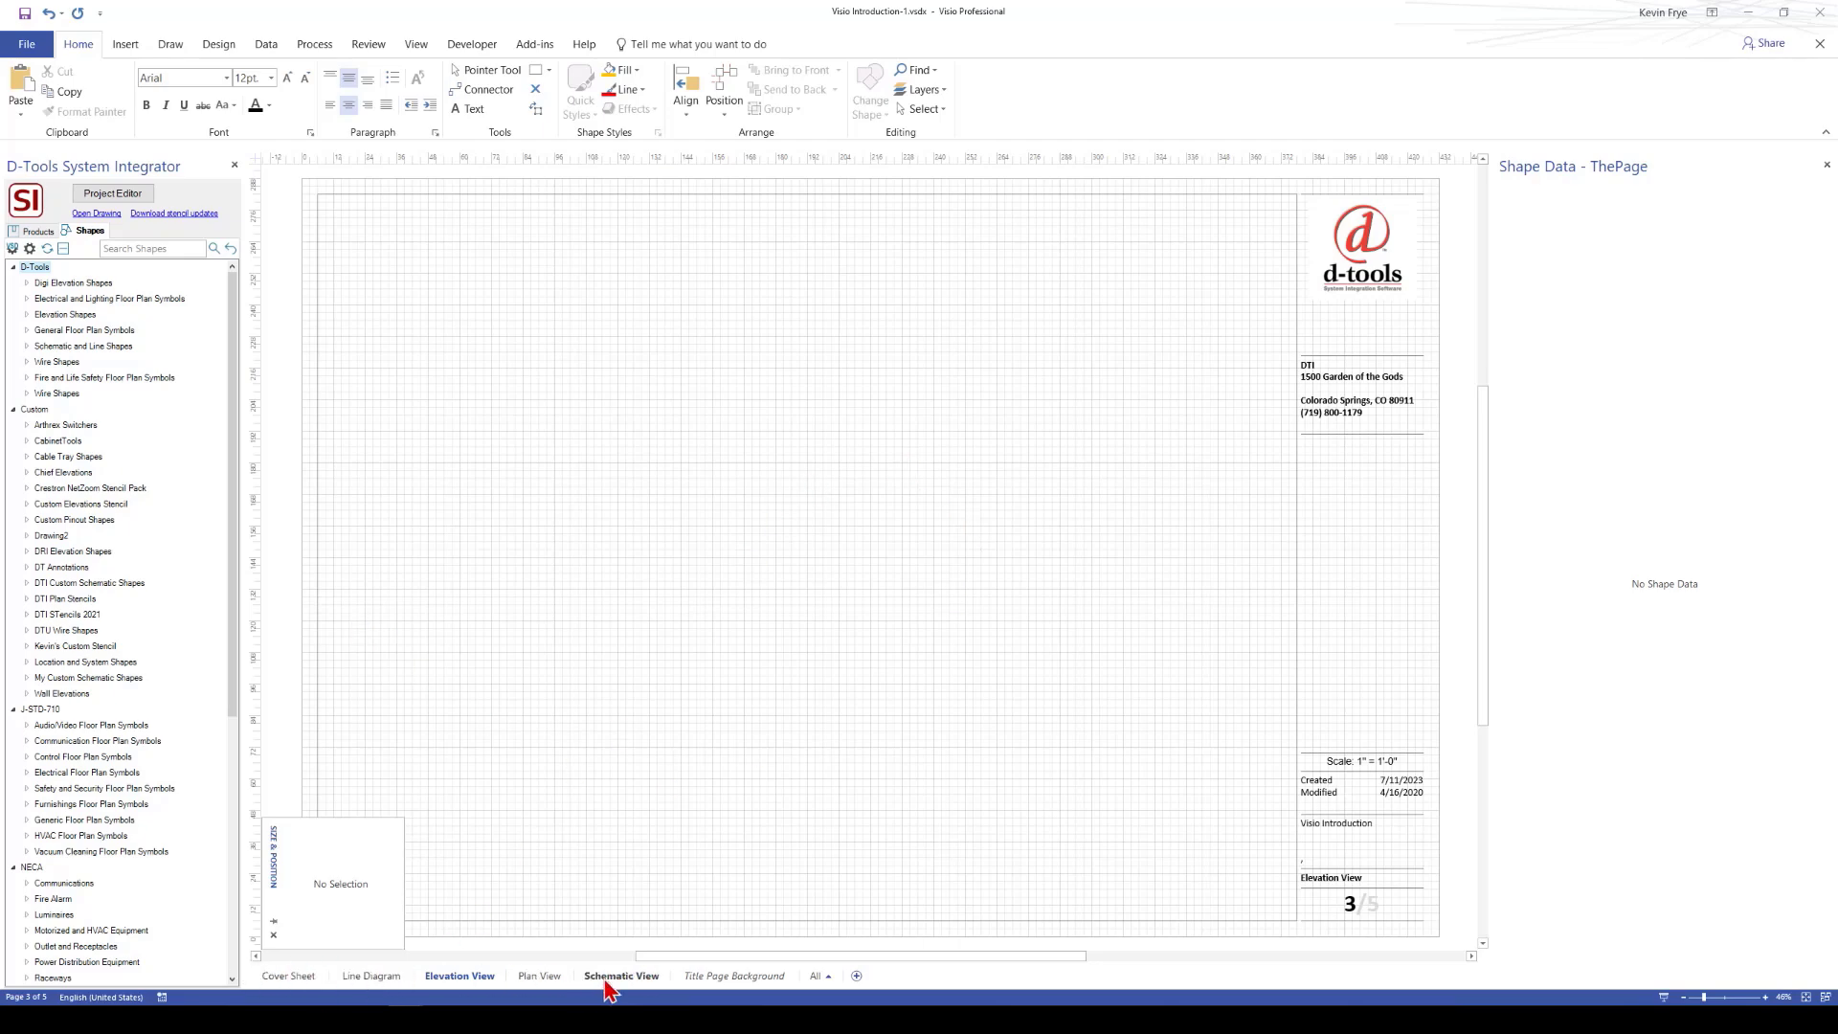
Assign Title Page Background as the background of the Cover Sheet page
{"action": "left_click", "coordinate": [281, 976]}
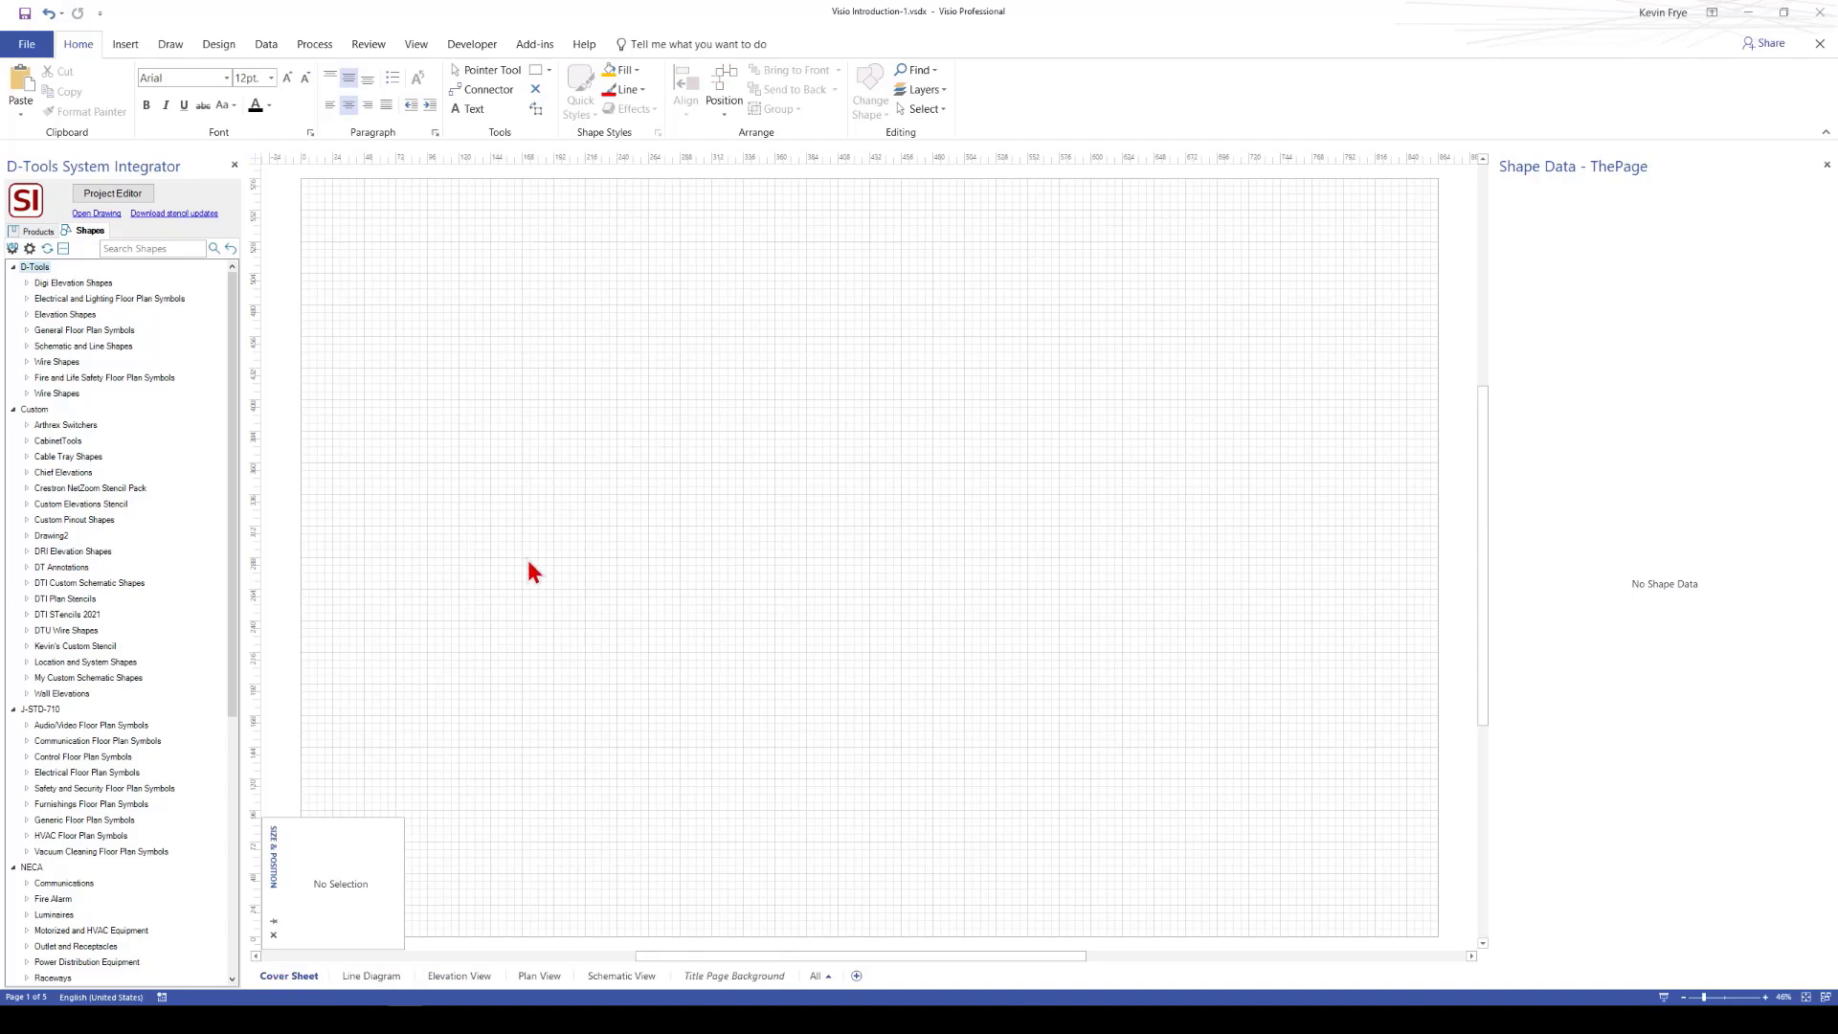
{"action": "right_click", "coordinate": [302, 976]}
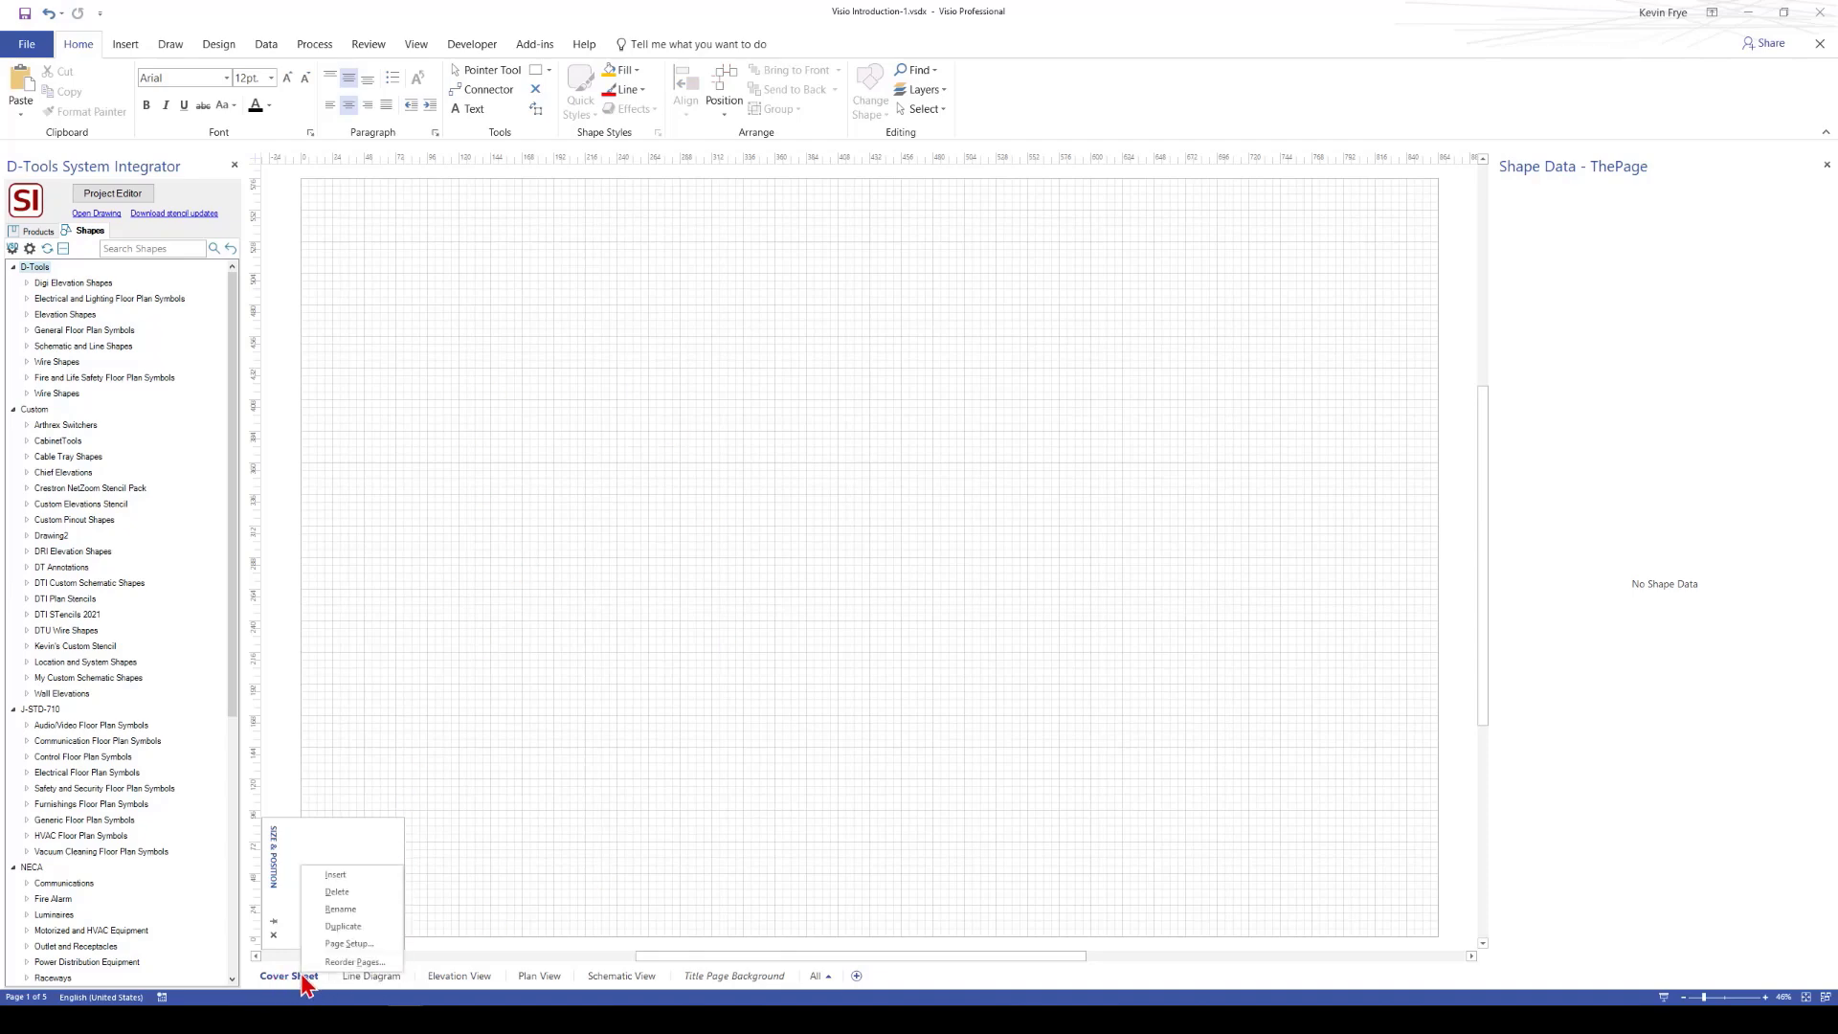
{"action": "left_click", "coordinate": [346, 943]}
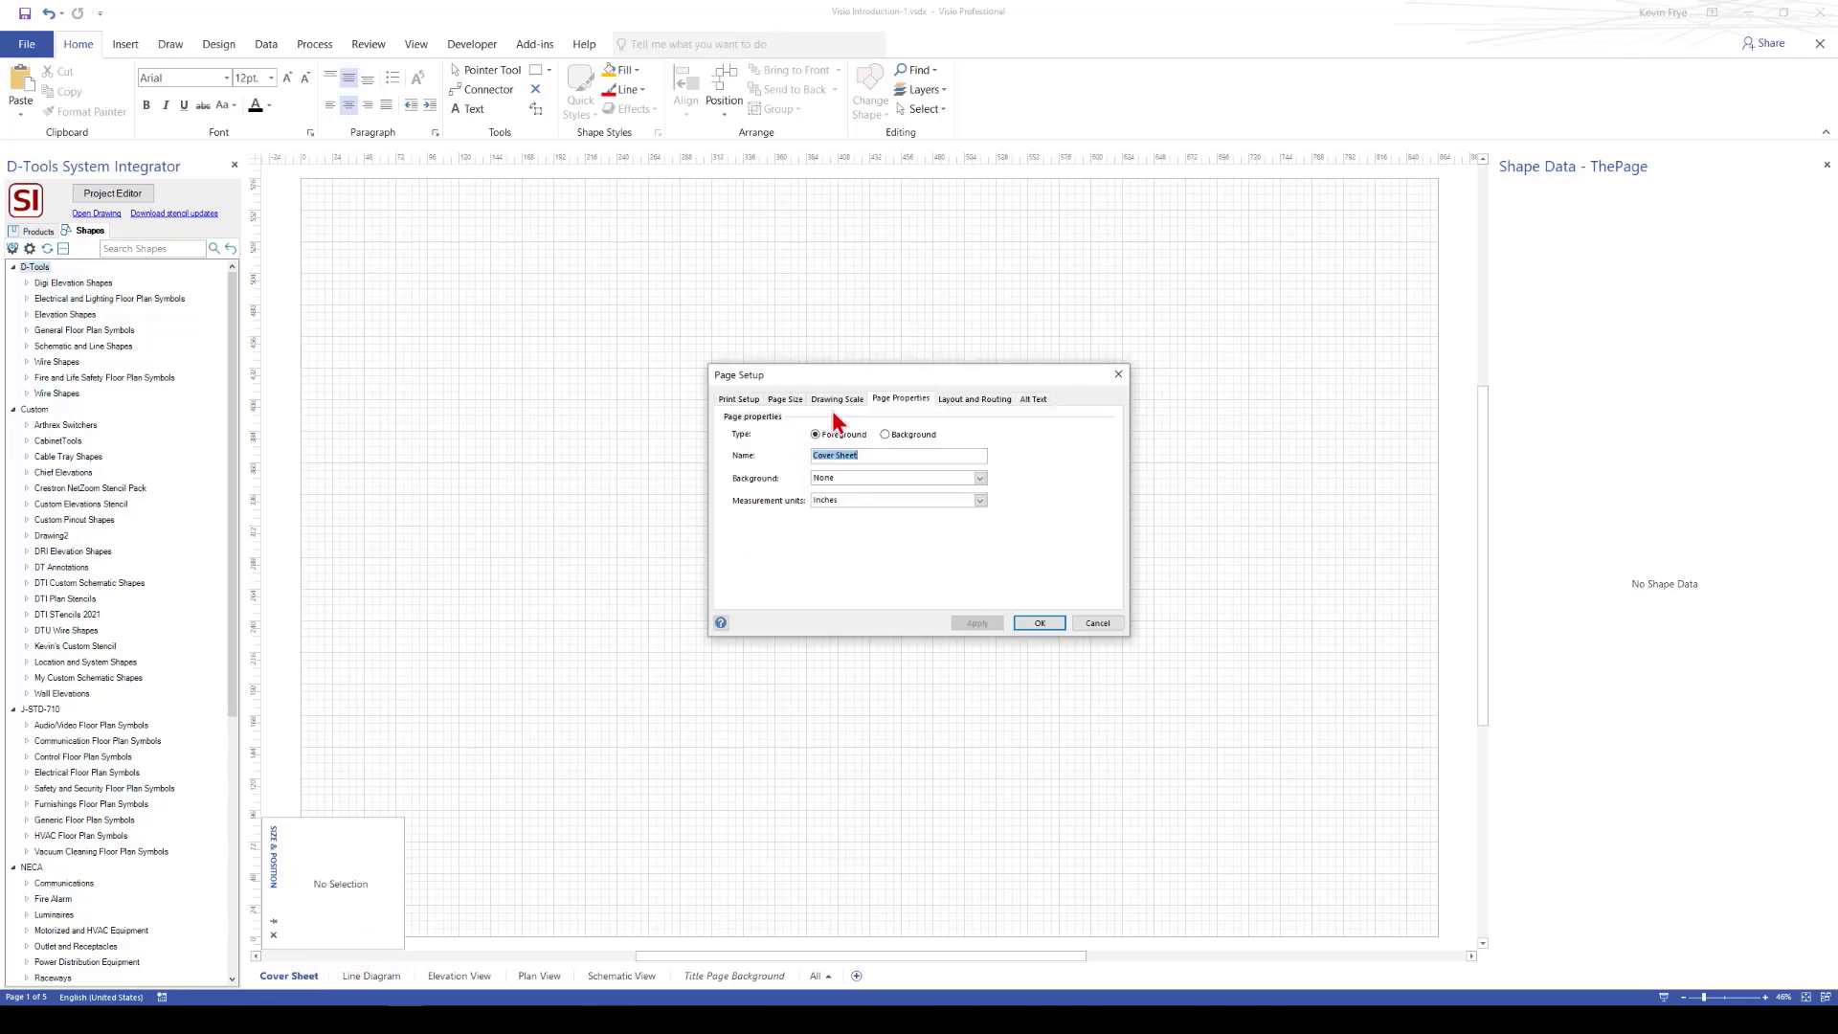
{"action": "left_click", "coordinate": [819, 477]}
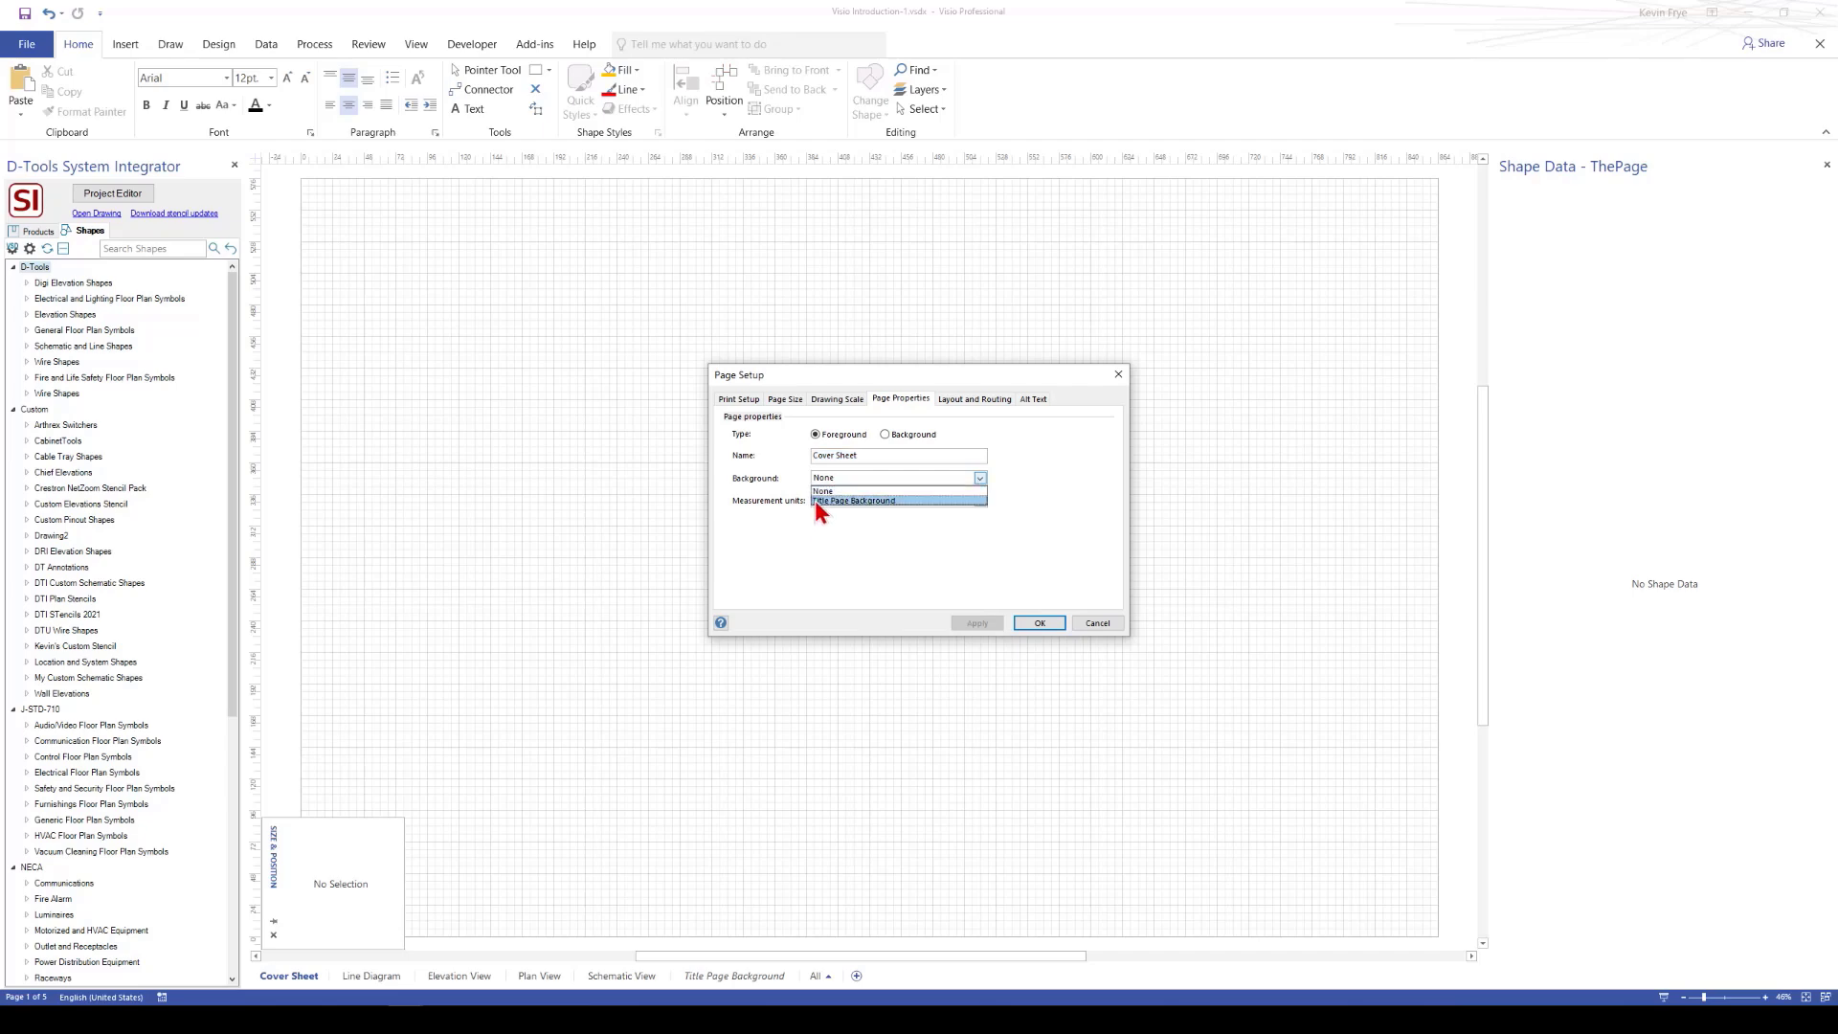
{"action": "left_click", "coordinate": [820, 501]}
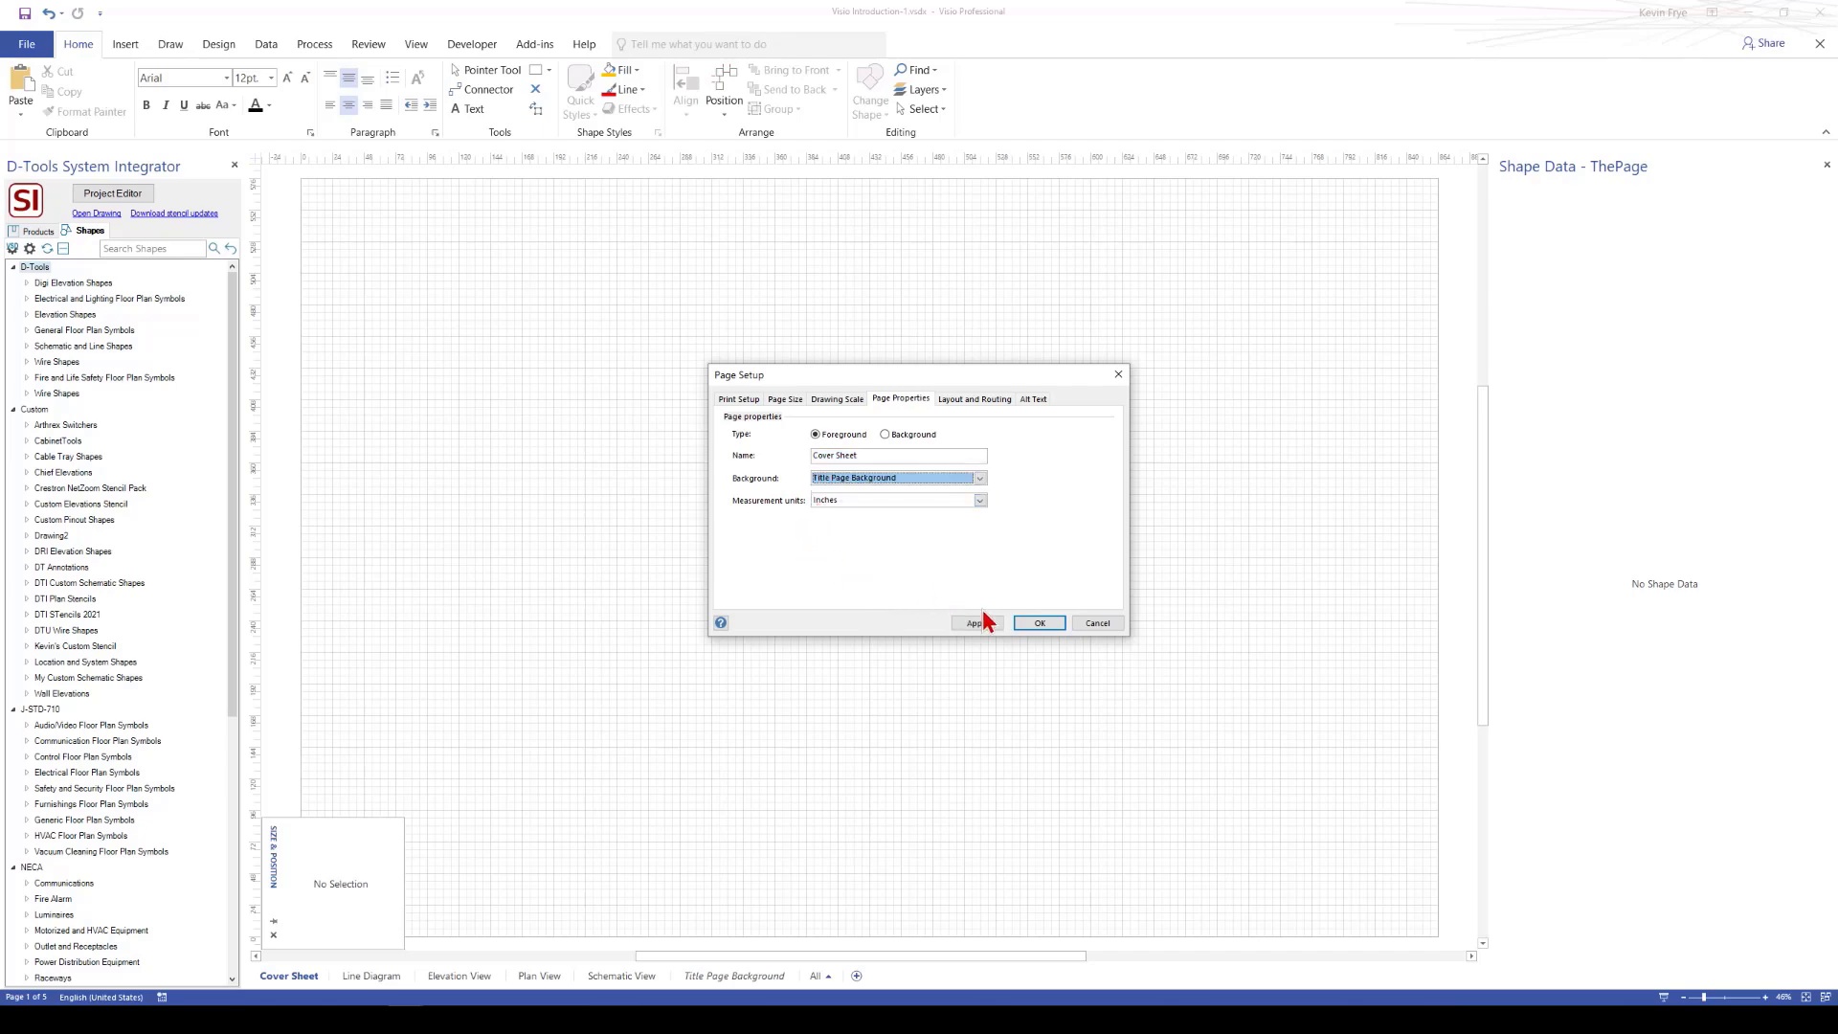
{"action": "left_click", "coordinate": [1039, 623]}
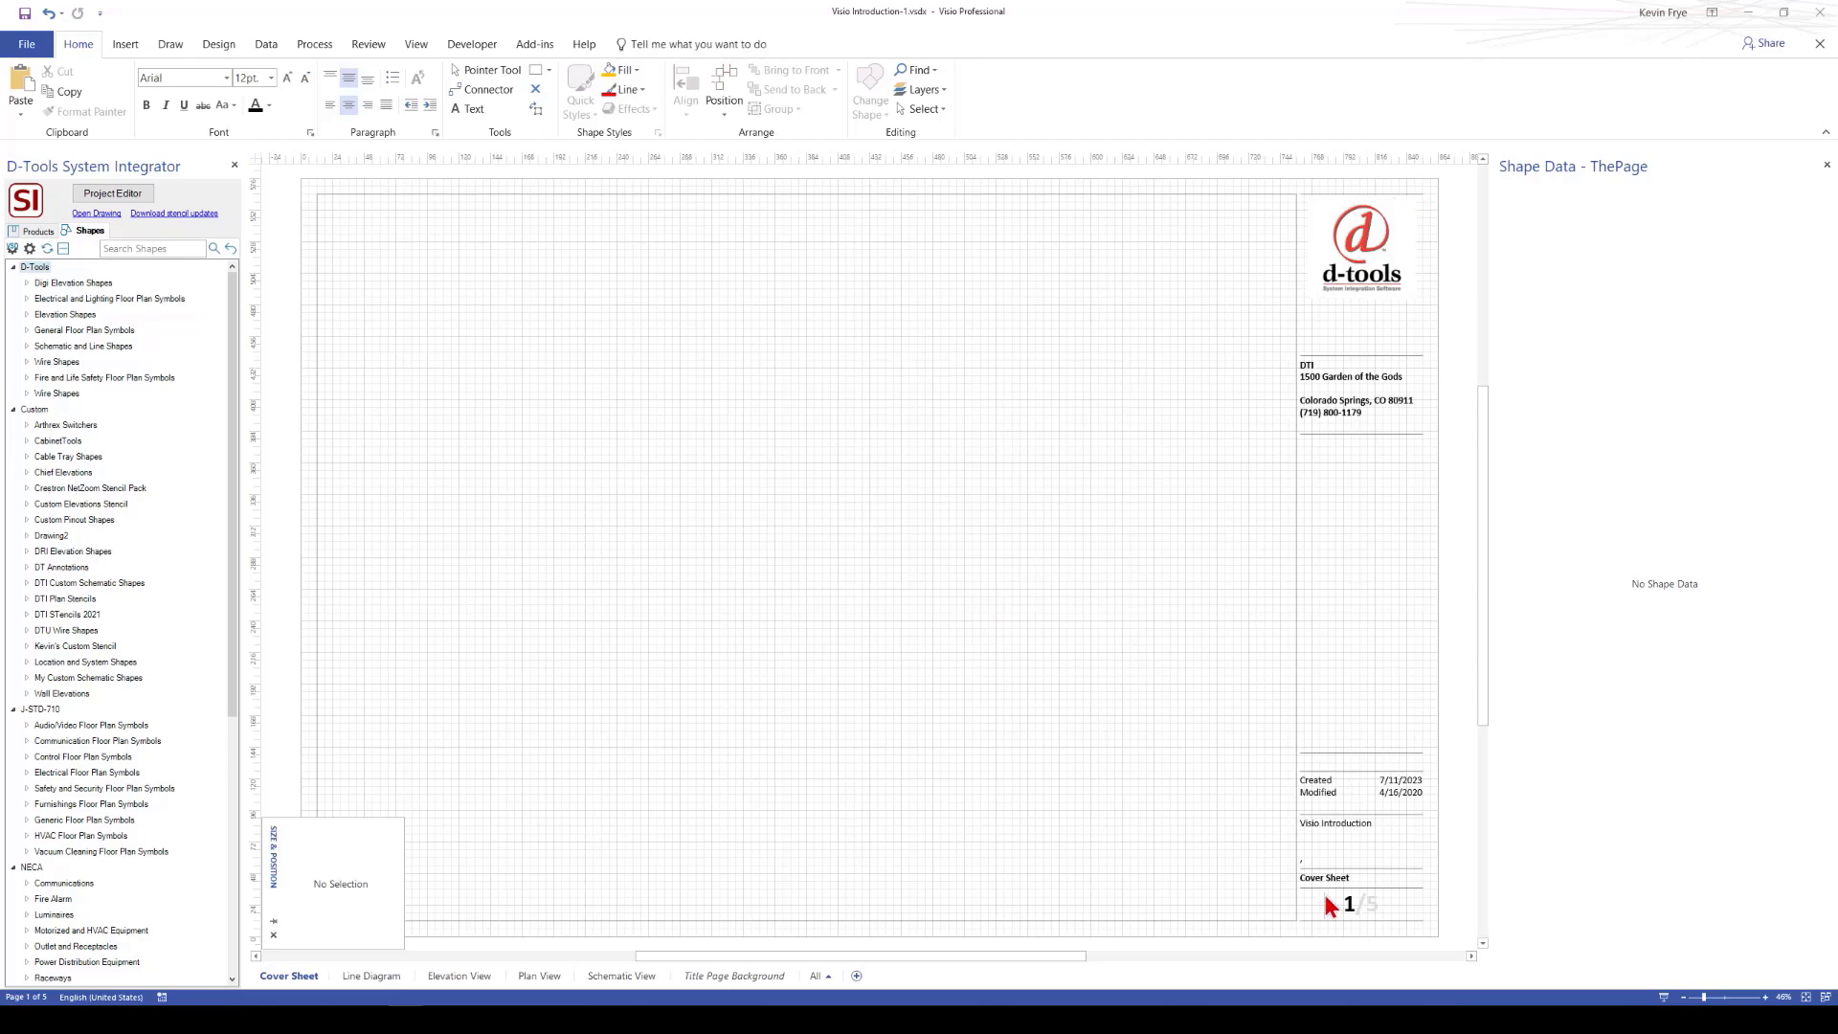
From the Line Diagram page, switch to the Project Editor and search its product catalog for "display"
{"action": "left_click", "coordinate": [373, 979]}
{"action": "left_click", "coordinate": [113, 193]}
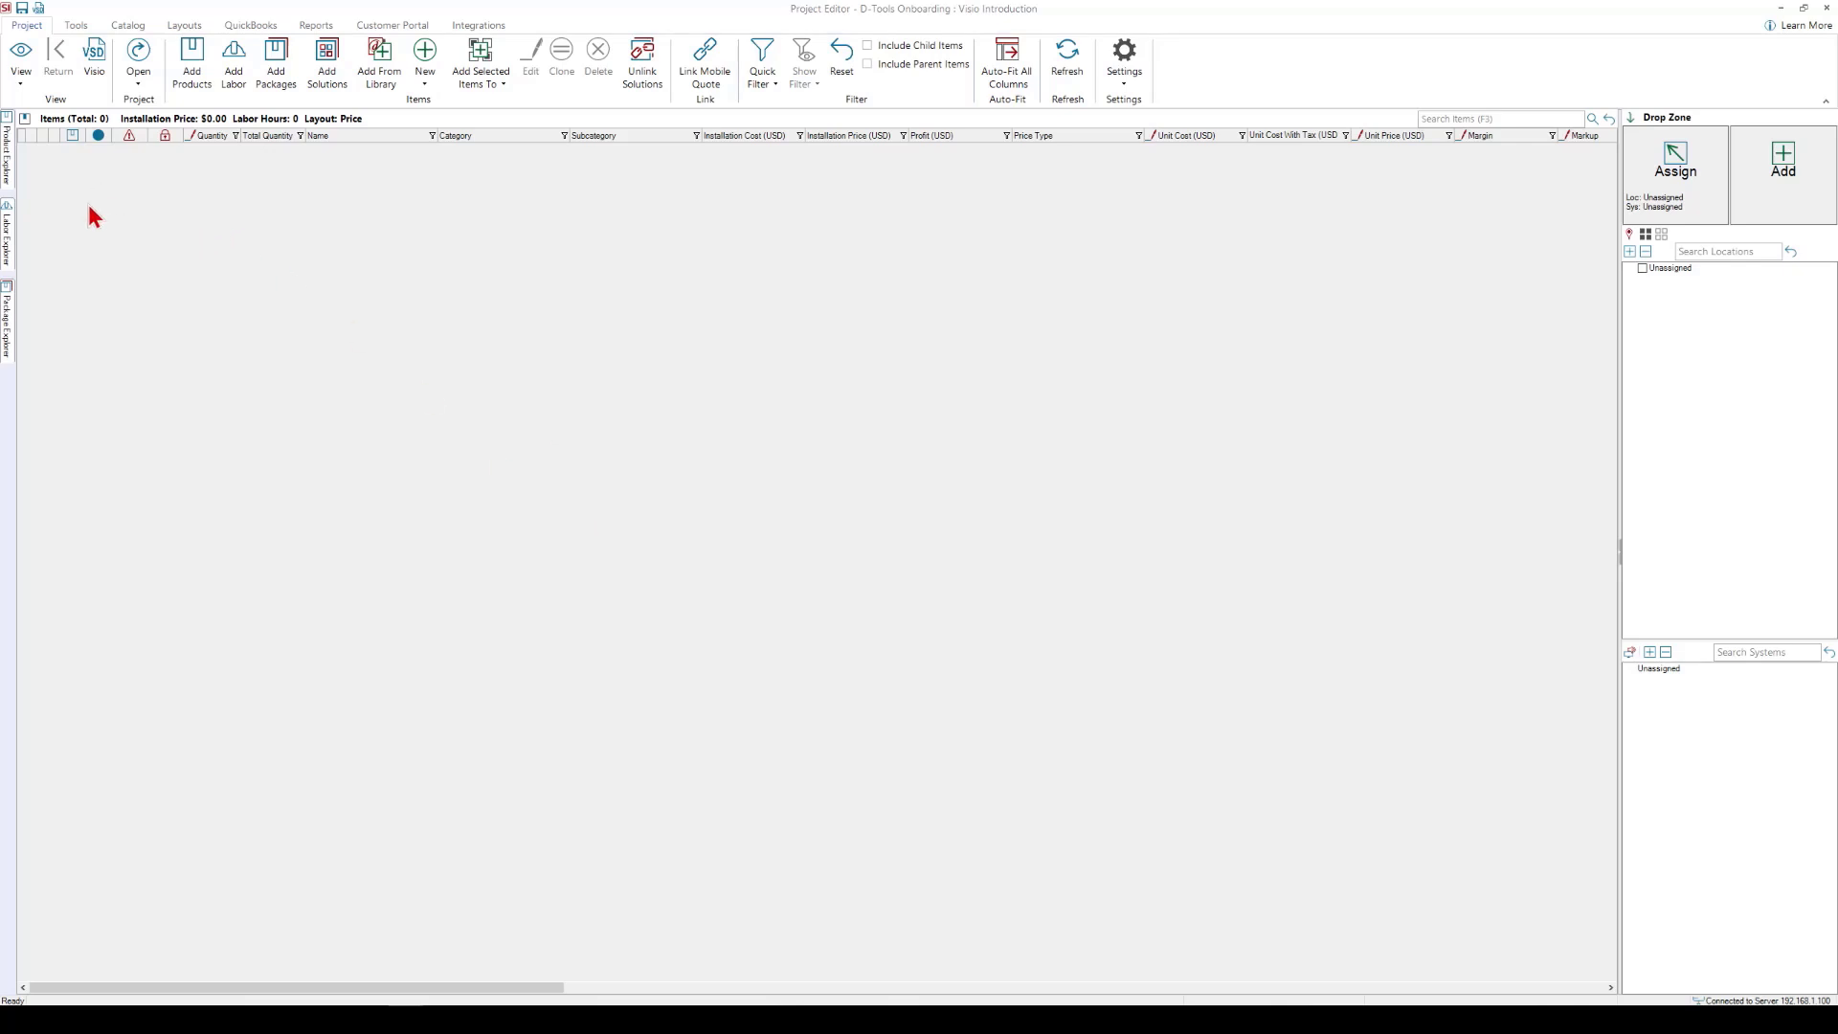
{"action": "left_click", "coordinate": [7, 155]}
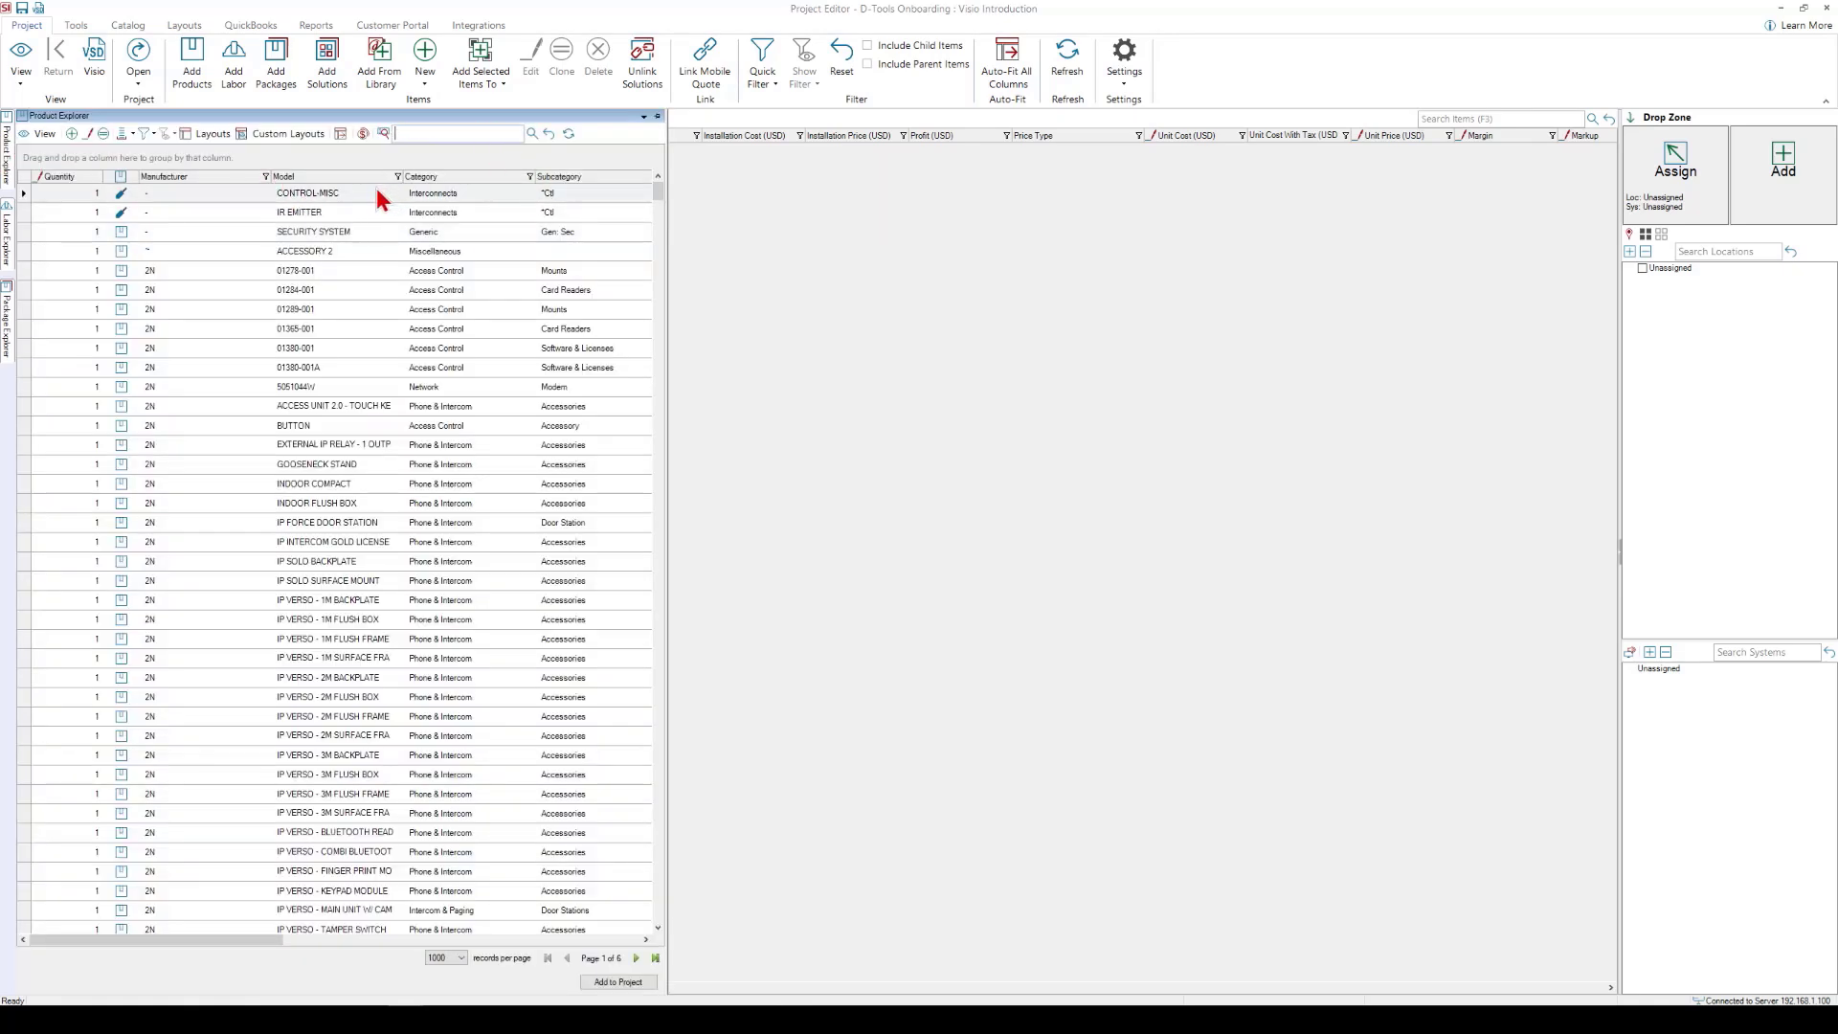
{"action": "type", "text": "splay"}
{"action": "key", "text": "Return"}
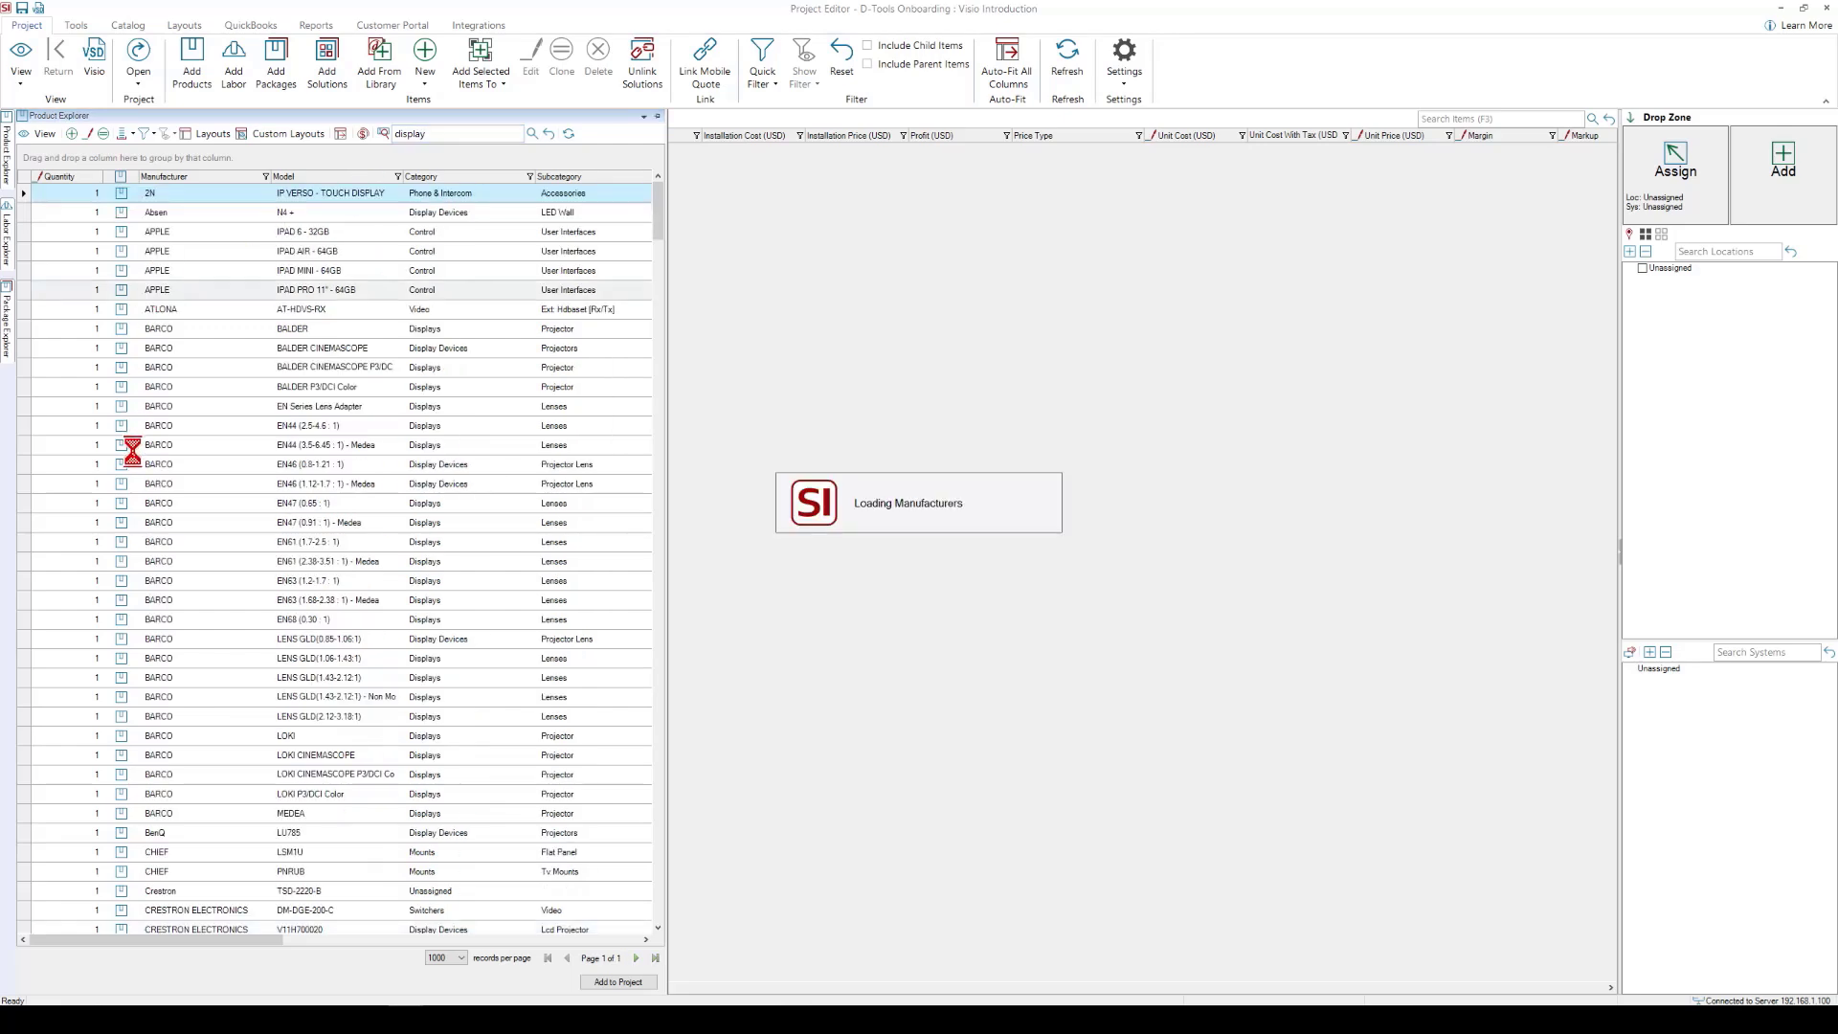
Add the Samsung QN65Q60RAFXZA TV to the project together with all its suggested accessories
{"action": "scroll", "coordinate": [304, 686], "scroll_direction": "down", "scroll_amount": 20}
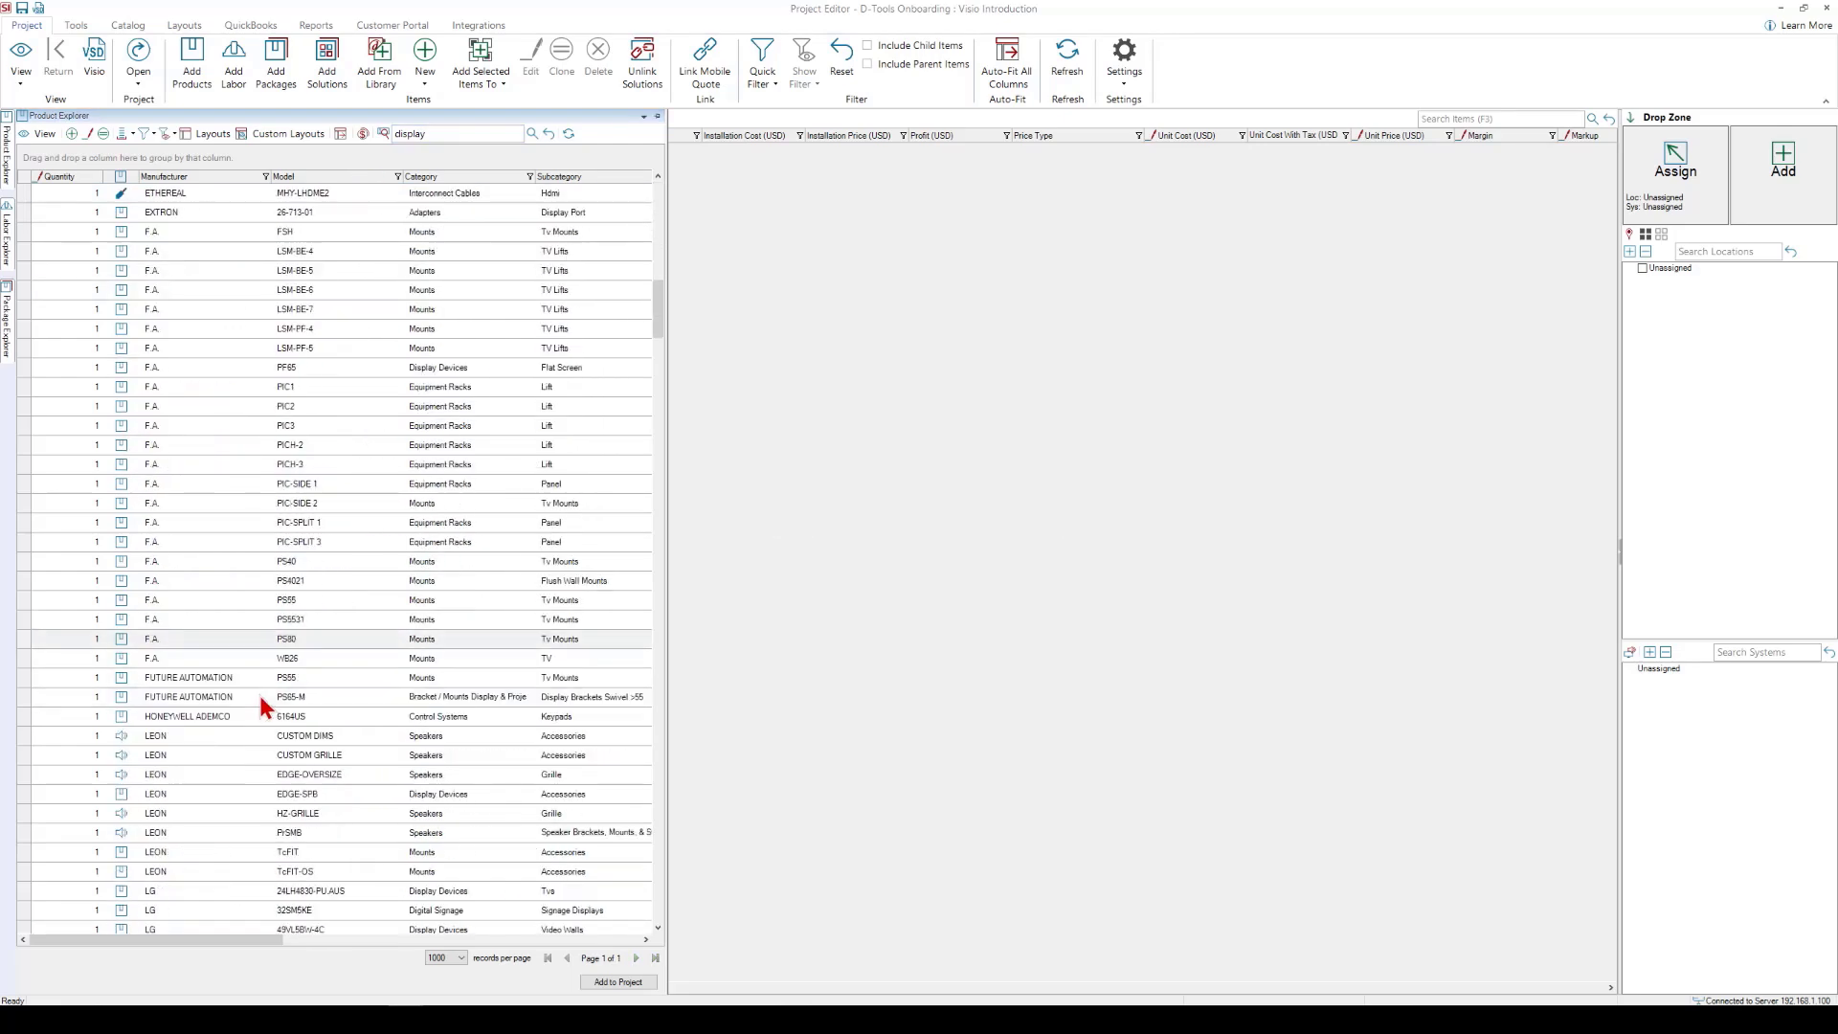
{"action": "scroll", "coordinate": [289, 680], "scroll_direction": "down", "scroll_amount": 11}
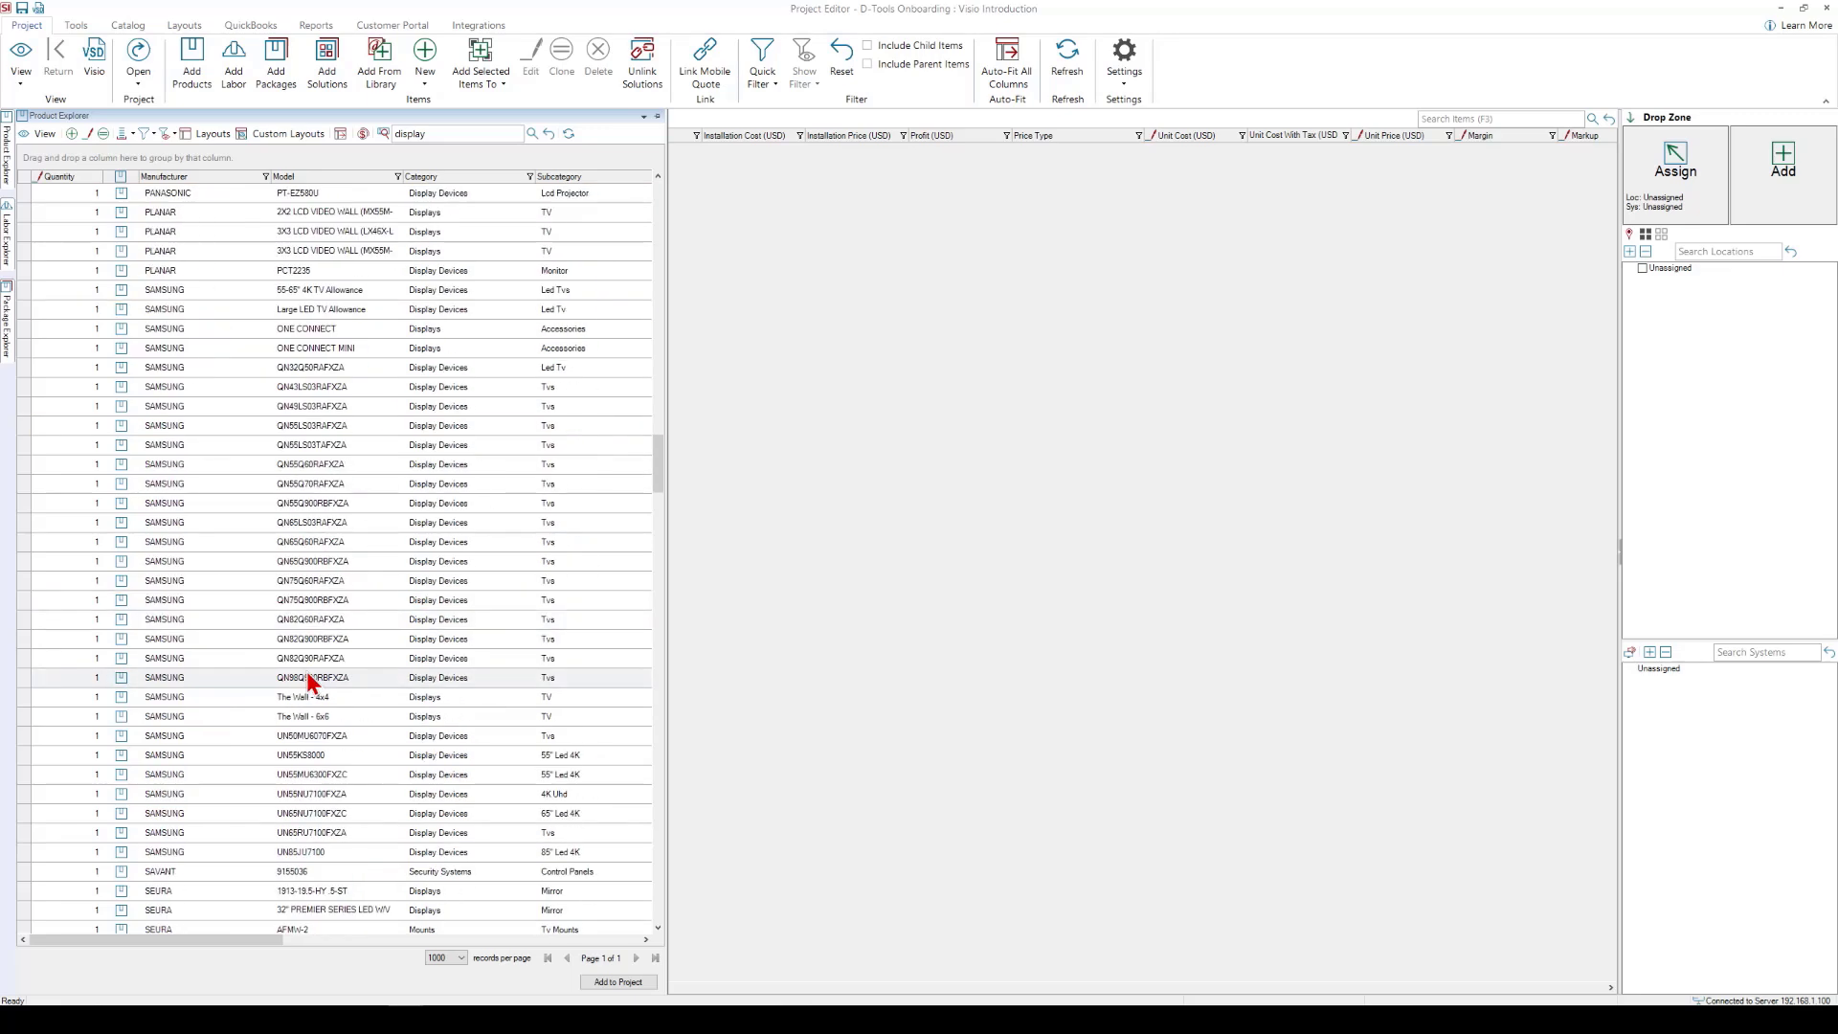
{"action": "left_click", "coordinate": [249, 542]}
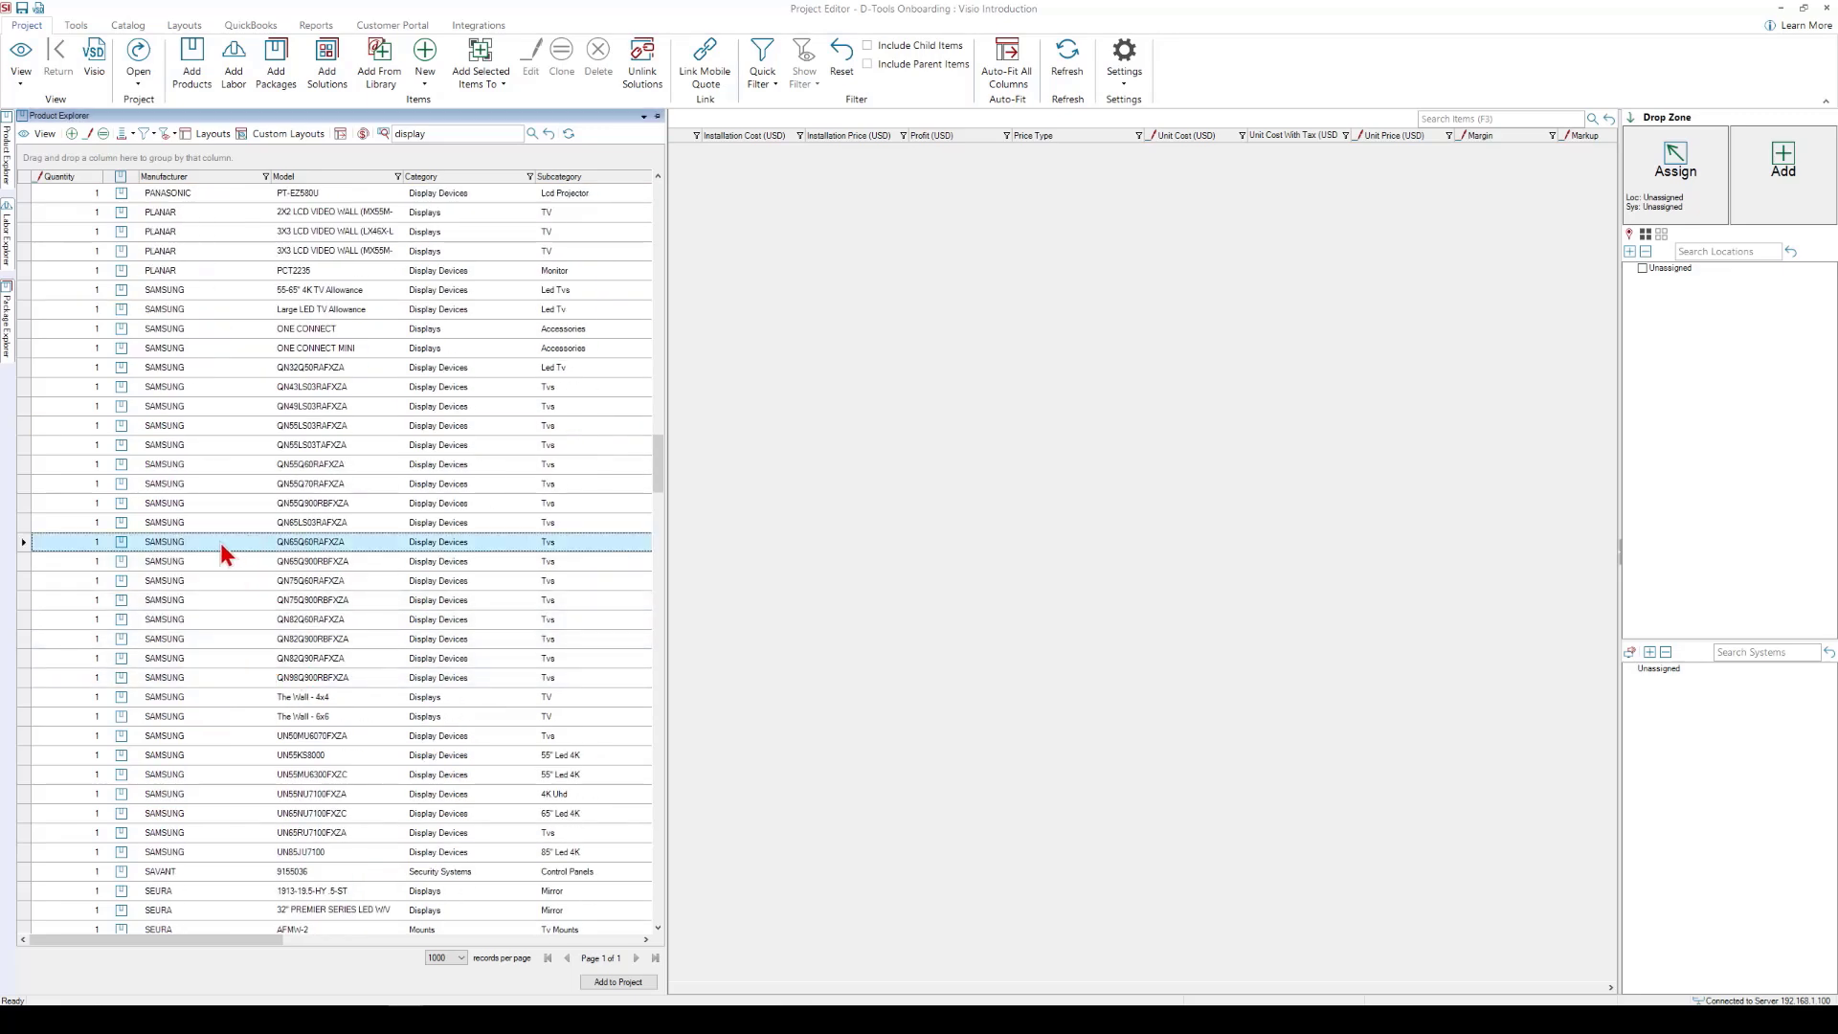
{"action": "left_click_drag", "start_coordinate": [214, 542], "coordinate": [1007, 406]}
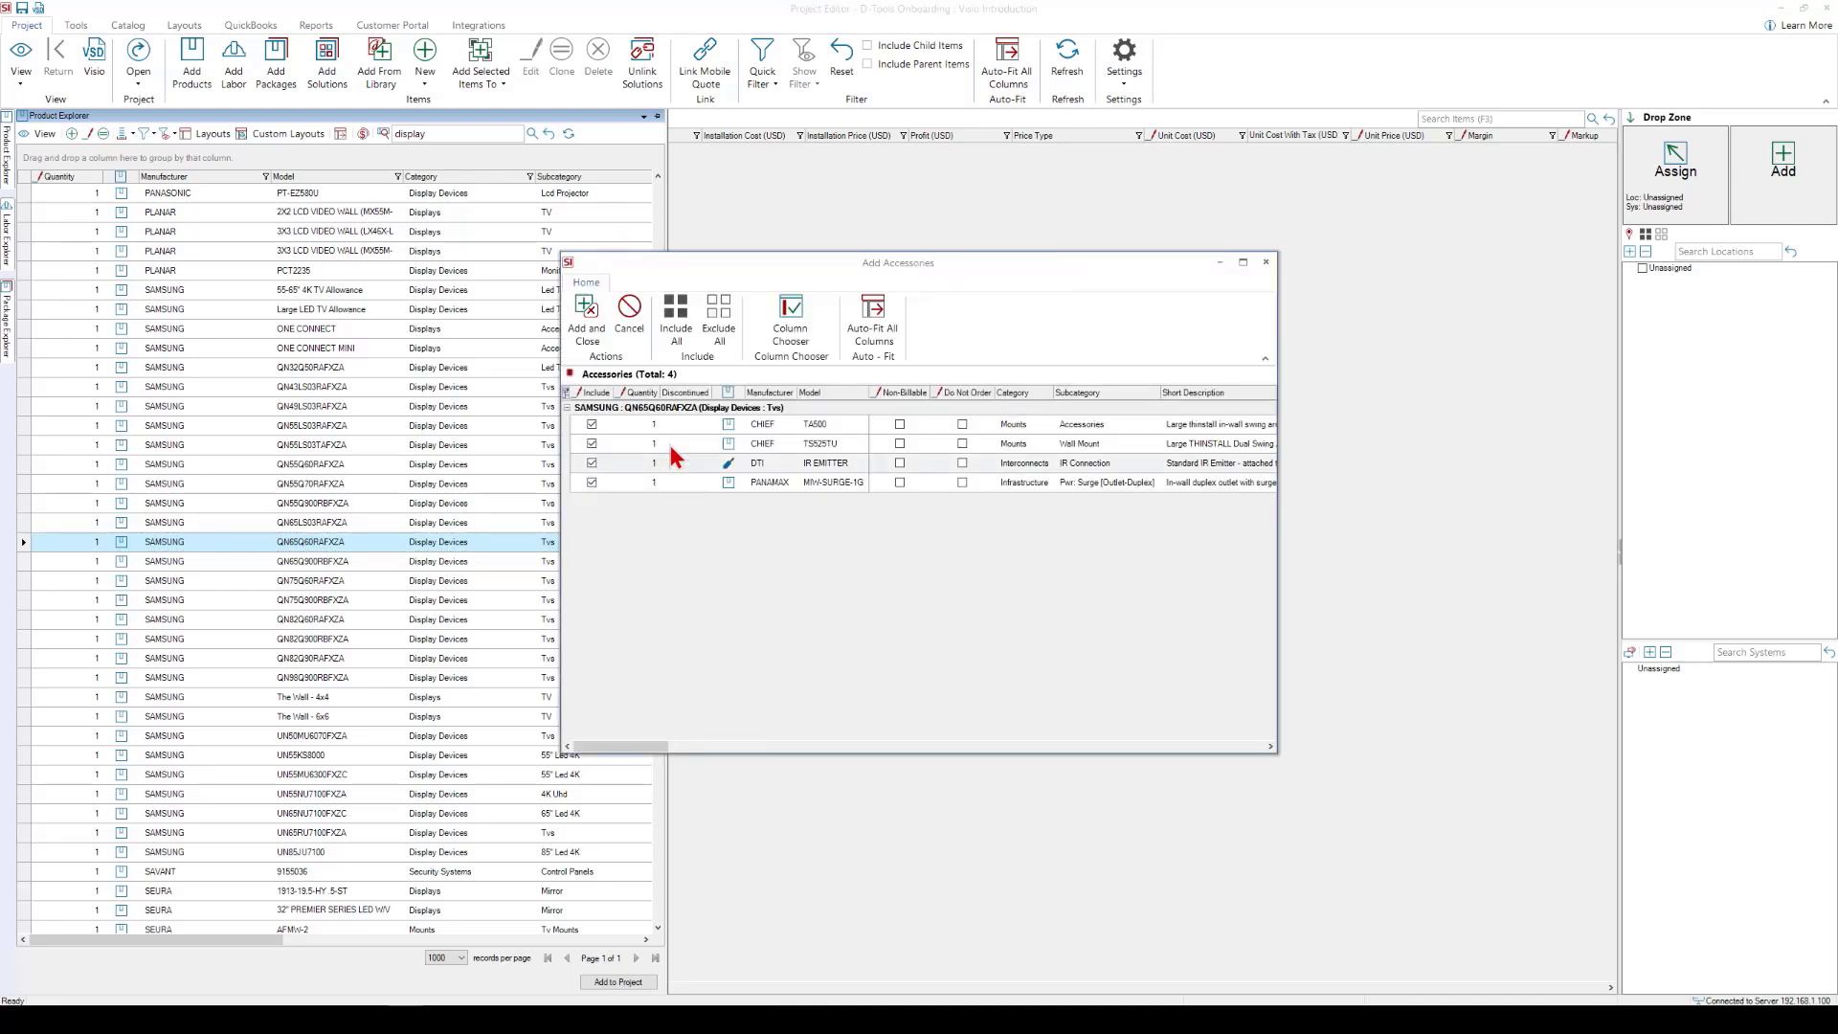
{"action": "left_click", "coordinate": [599, 331]}
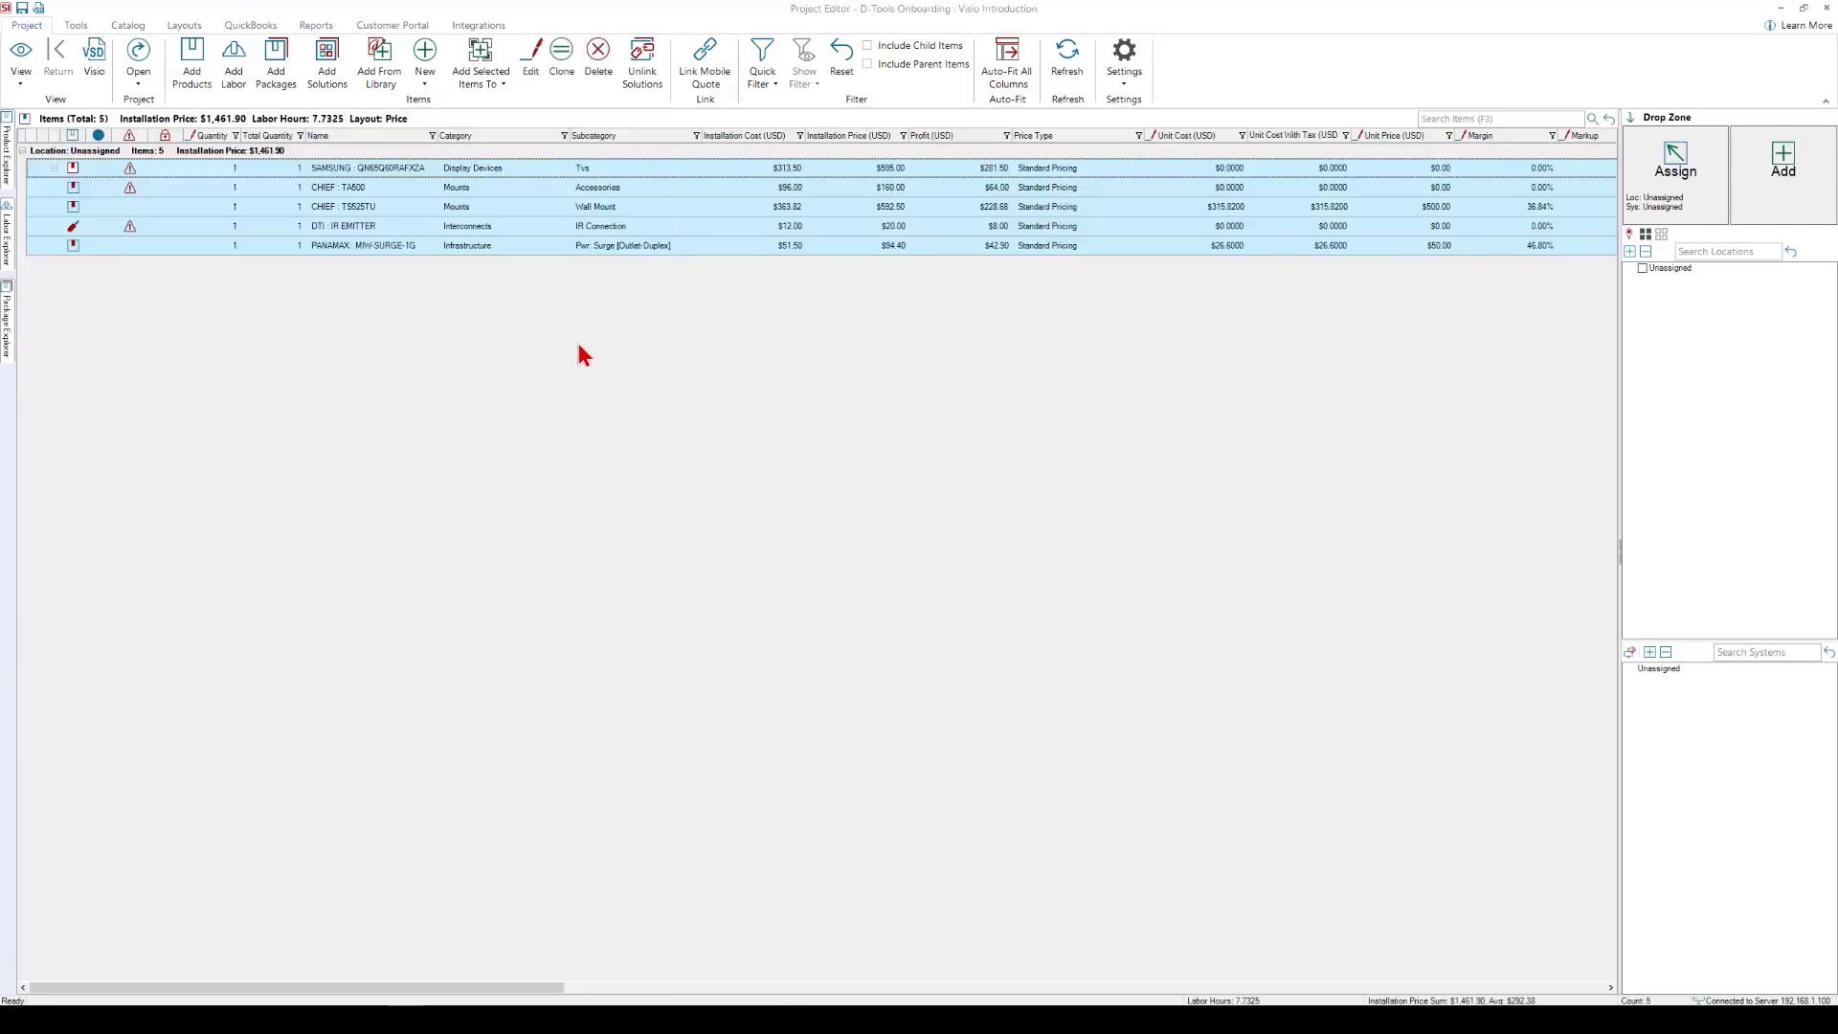
Place the Samsung QN65Q60RAFXZA on Visio's Line Diagram page at about X 396 in, Y 432 in, and check its Project Editor entry
{"action": "left_click", "coordinate": [343, 173]}
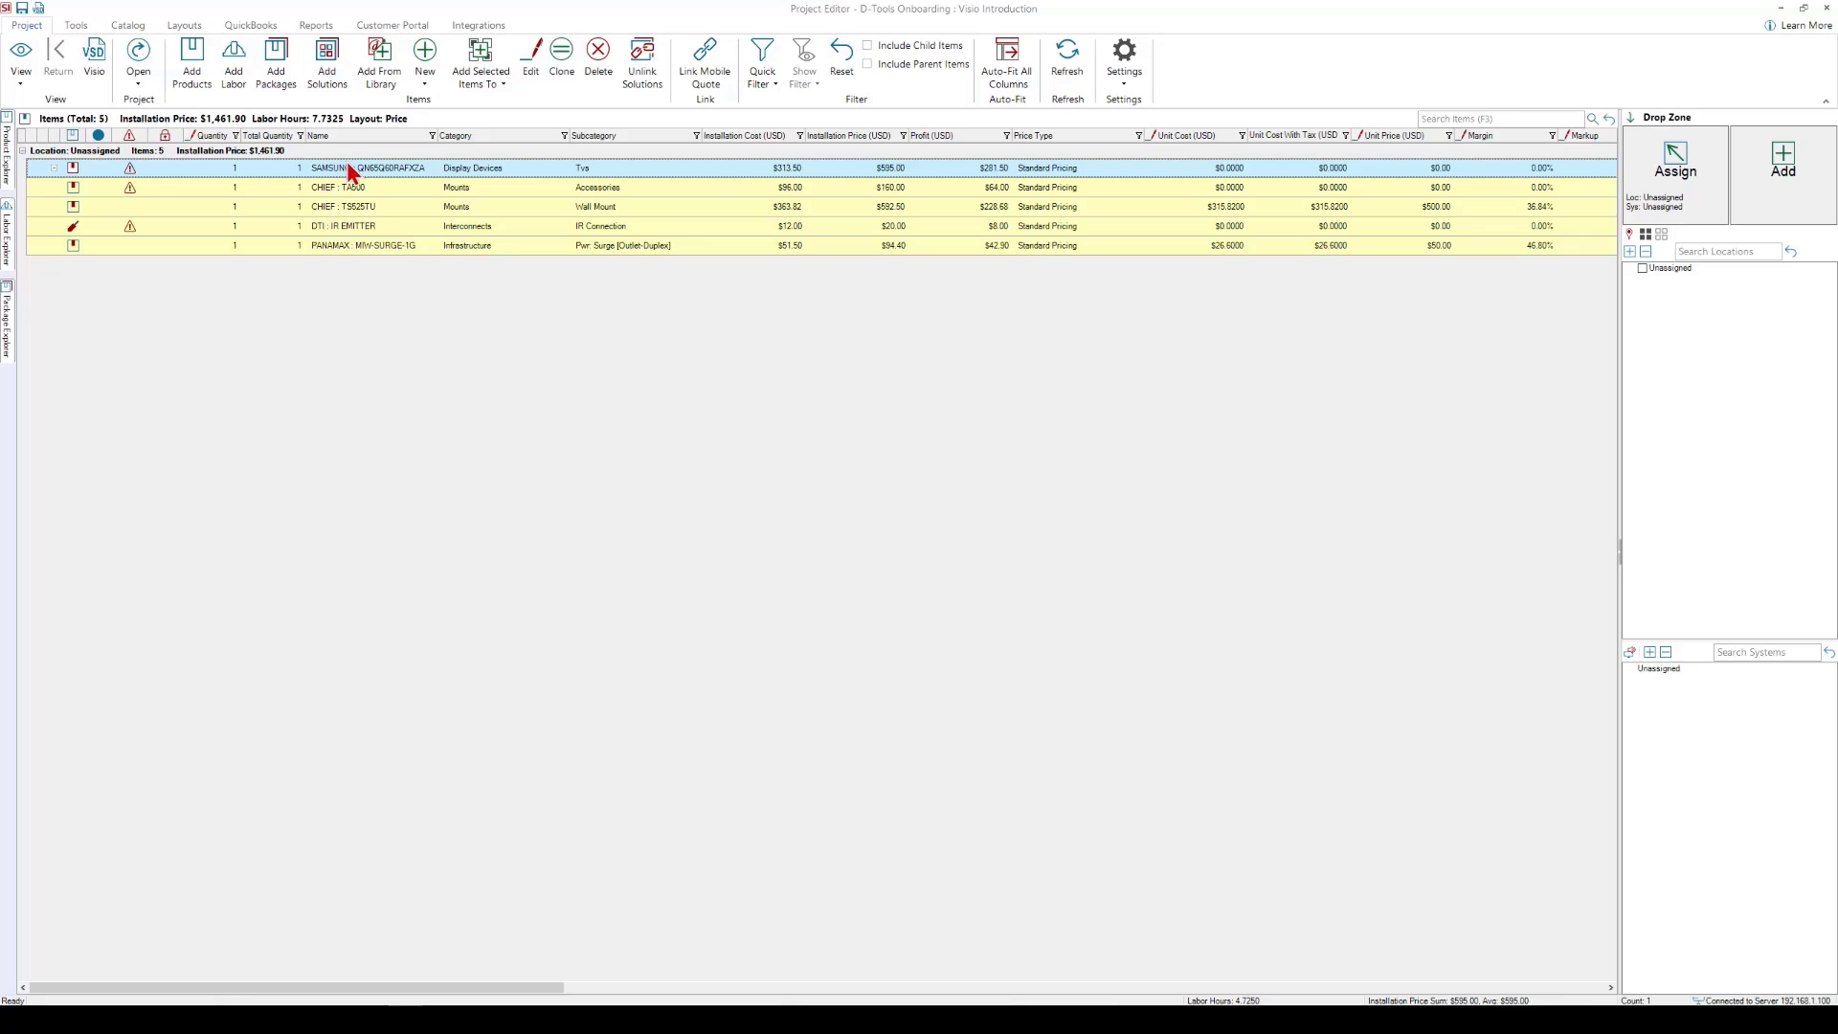
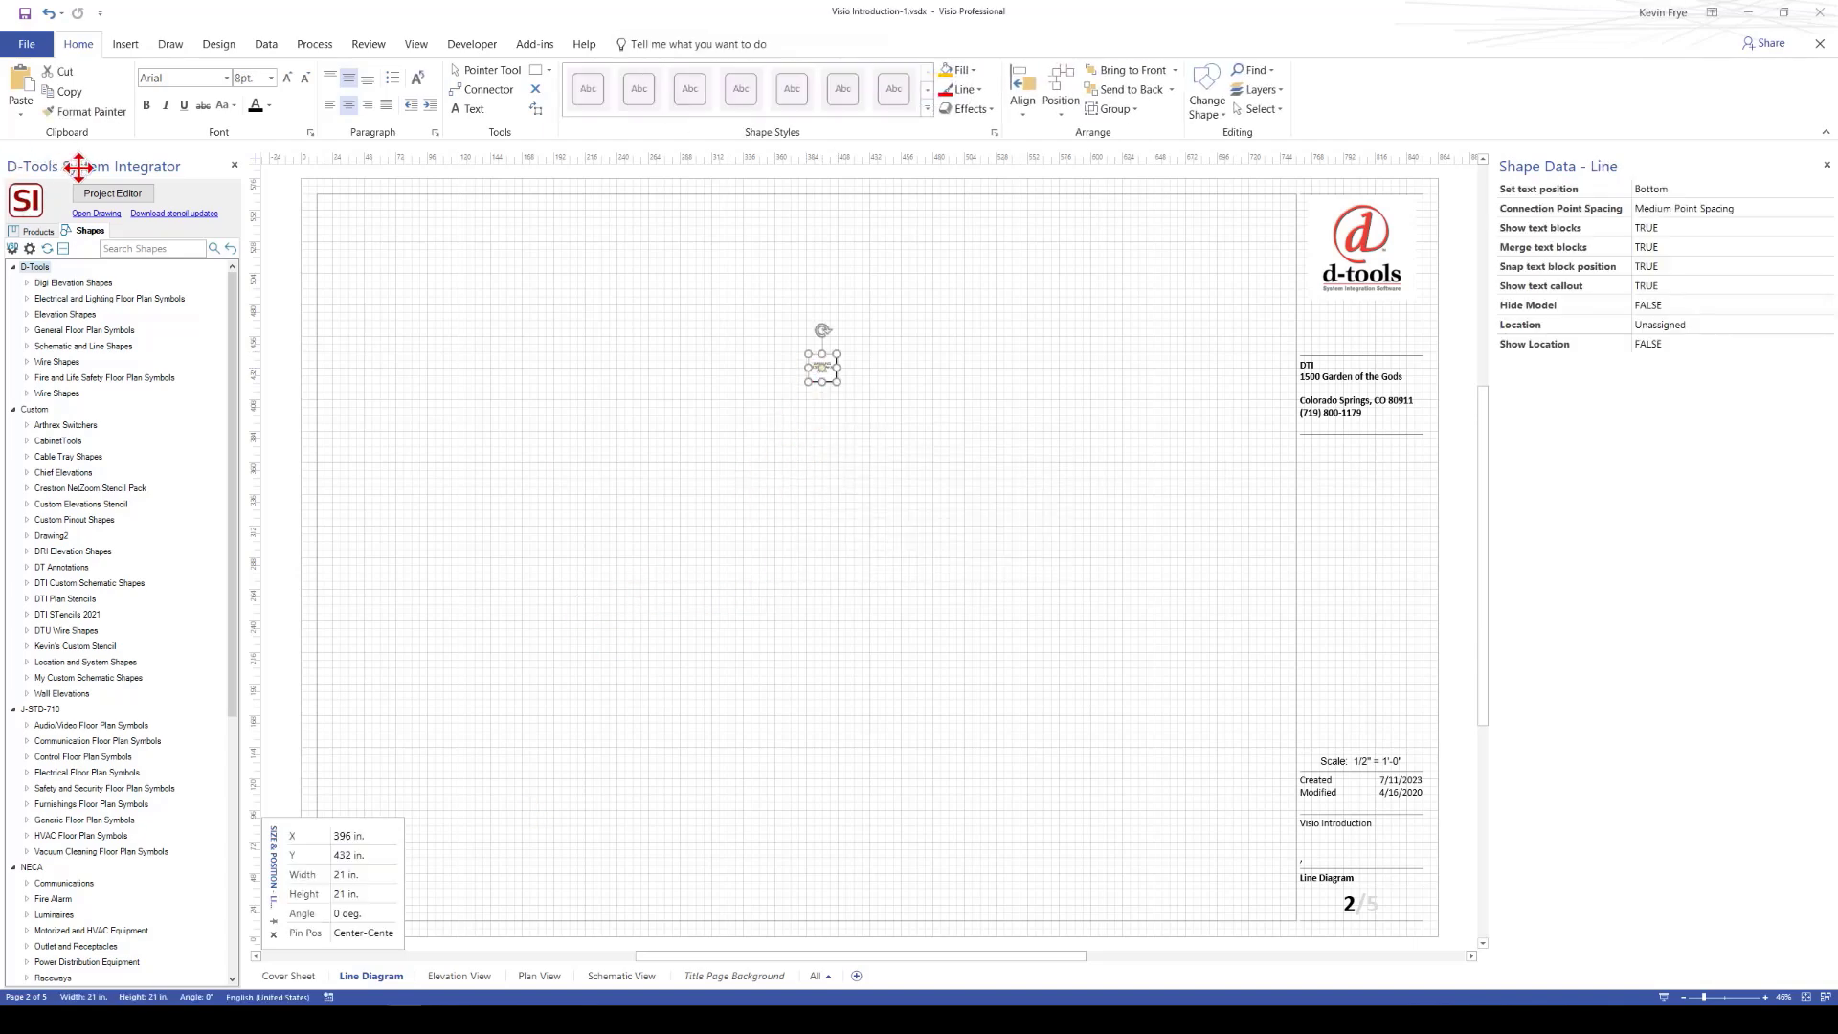
{"action": "left_click", "coordinate": [112, 192]}
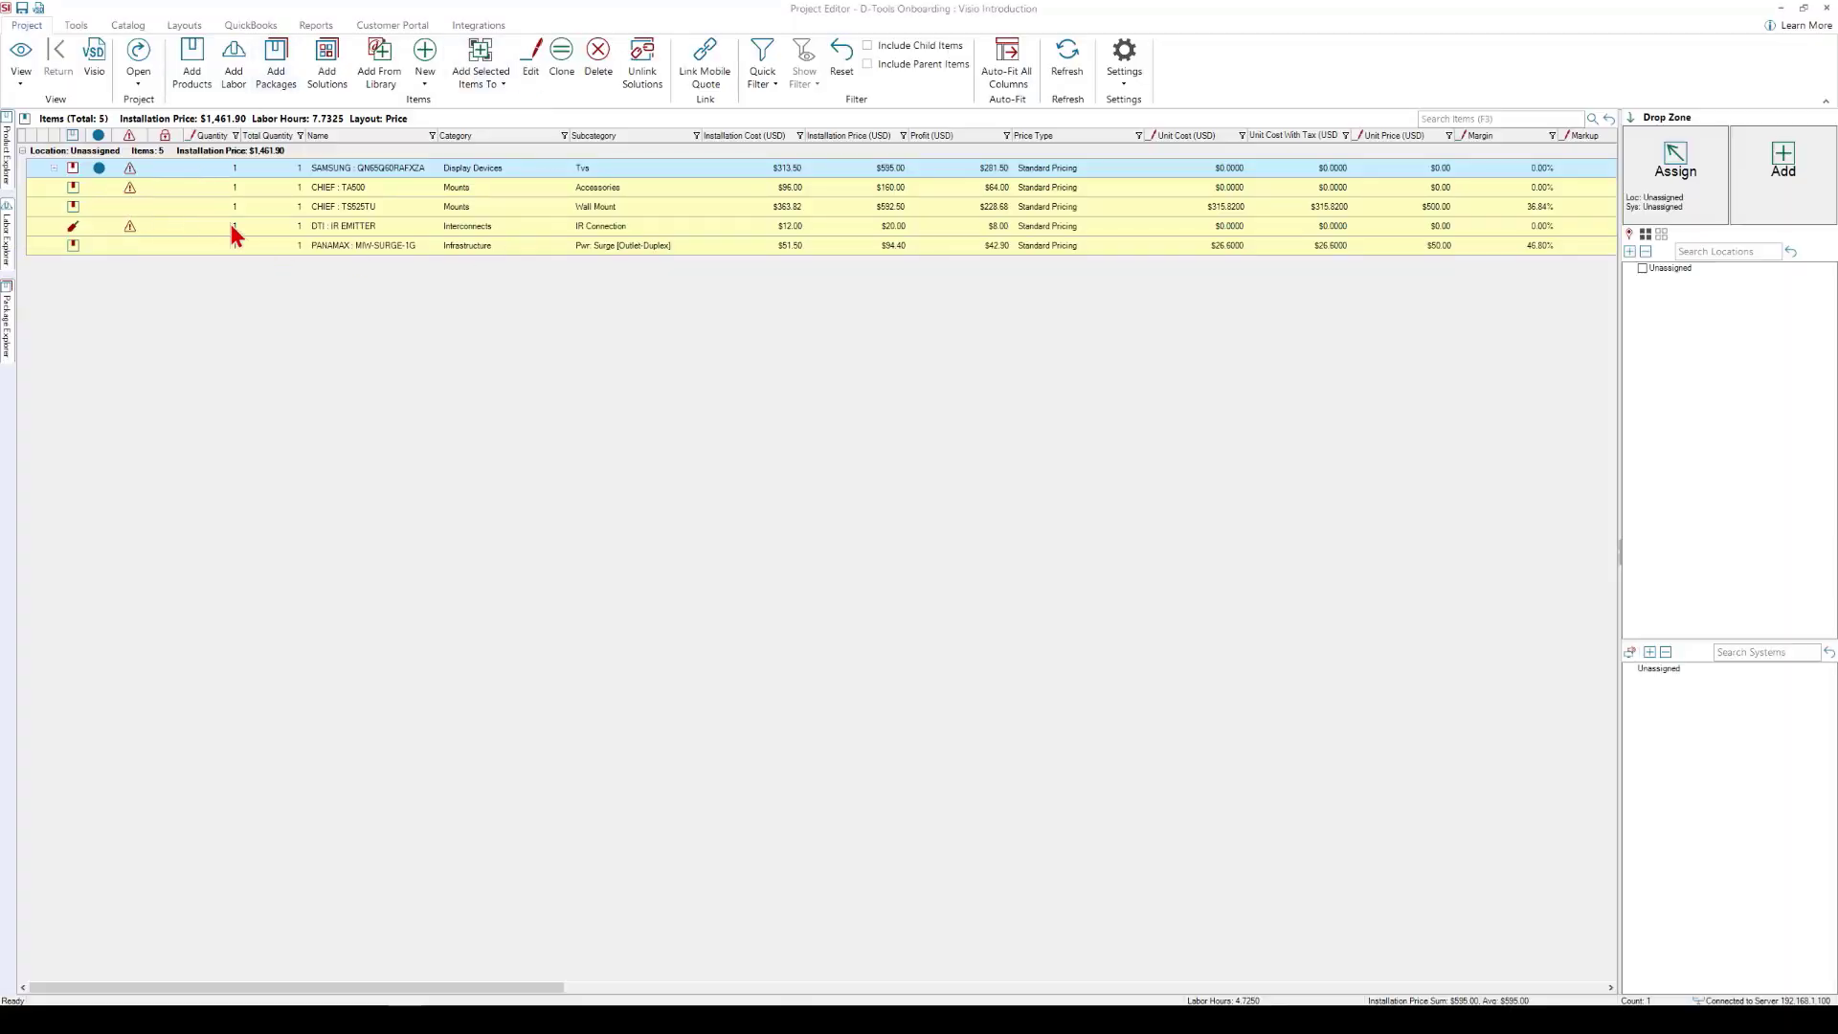
{"action": "key", "text": "alt+Tab"}
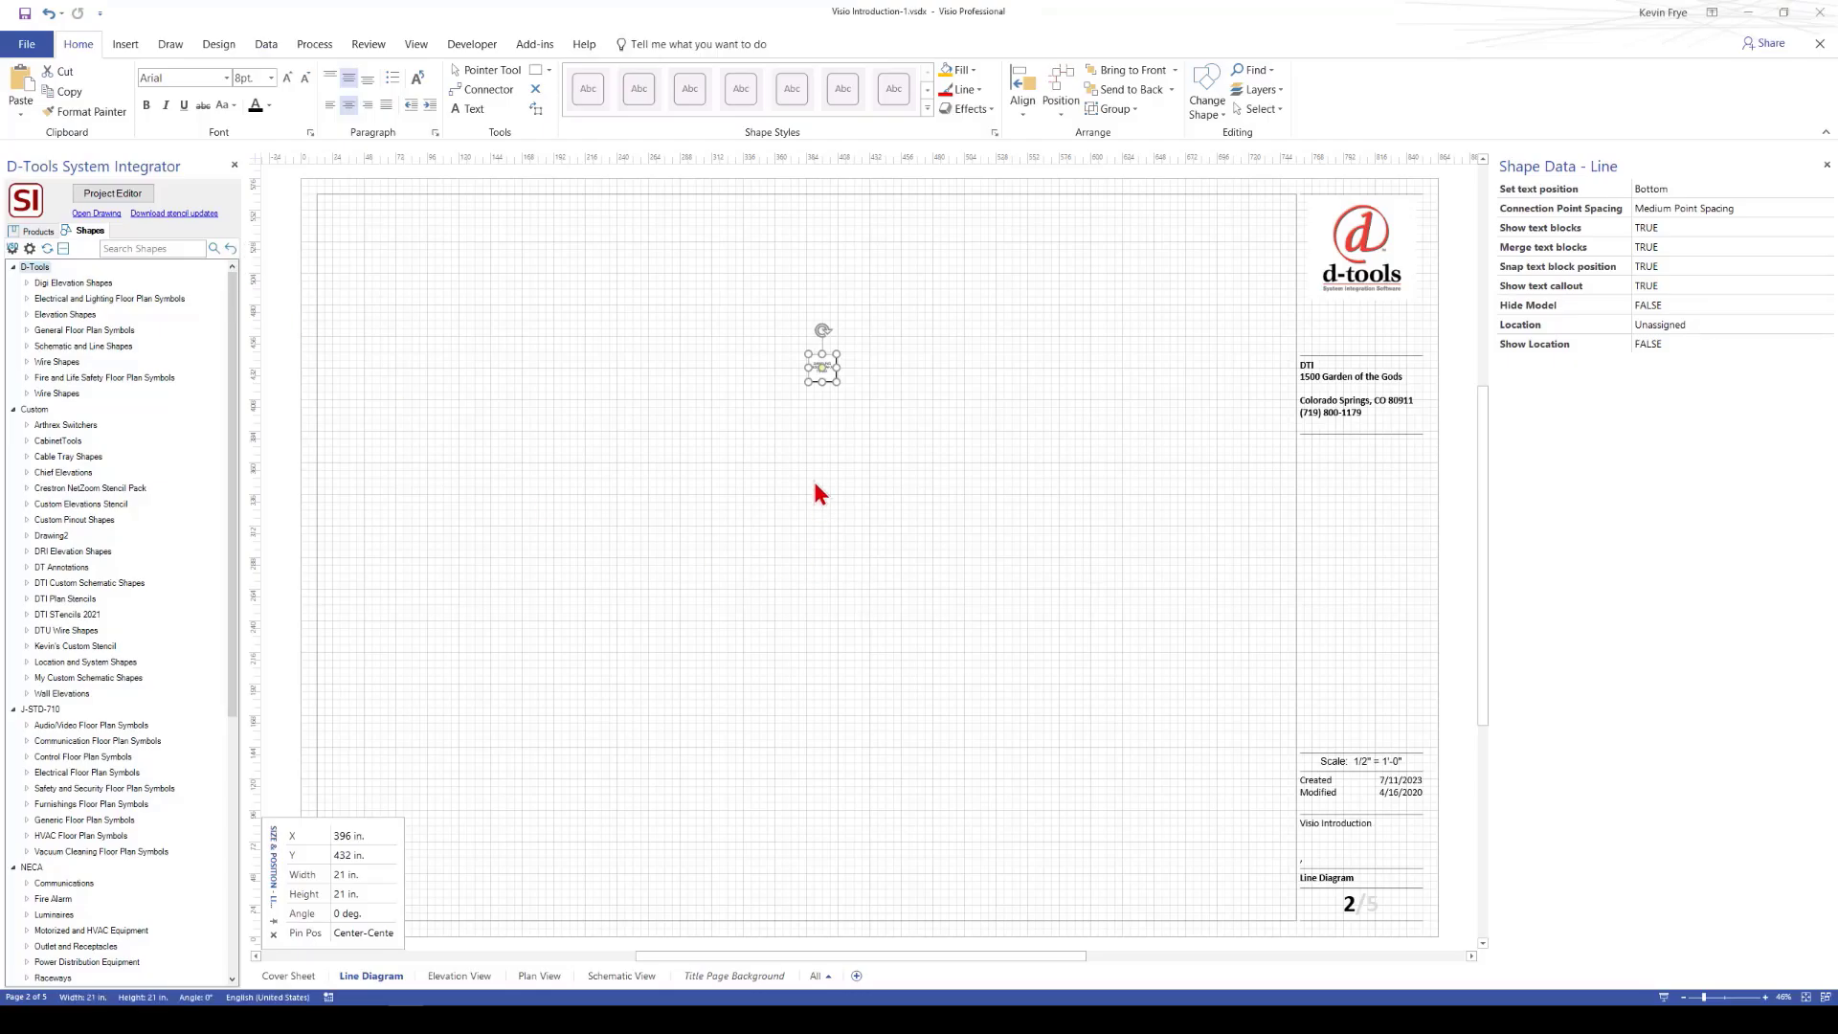
Open the product details of the Samsung TV block on the Line Diagram page
{"action": "scroll", "coordinate": [829, 378], "scroll_direction": "up", "scroll_amount": 6}
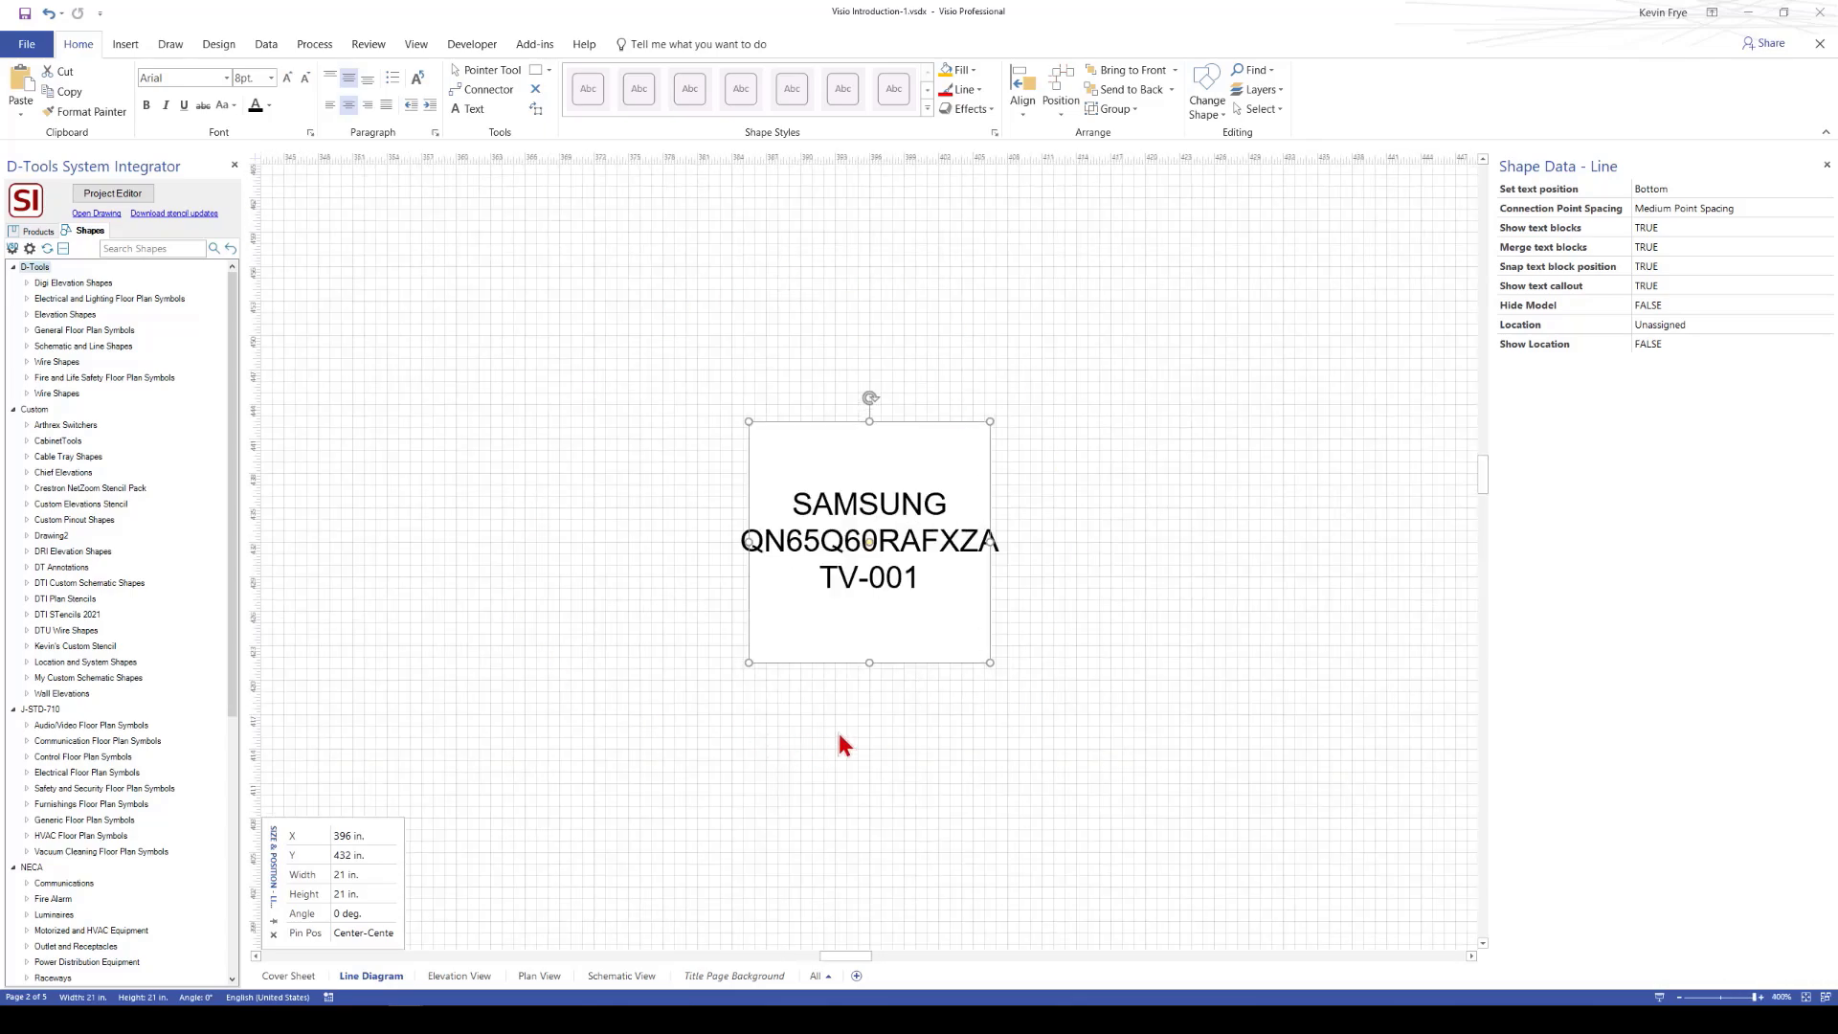
{"action": "scroll", "coordinate": [839, 732], "scroll_direction": "down", "scroll_amount": 1}
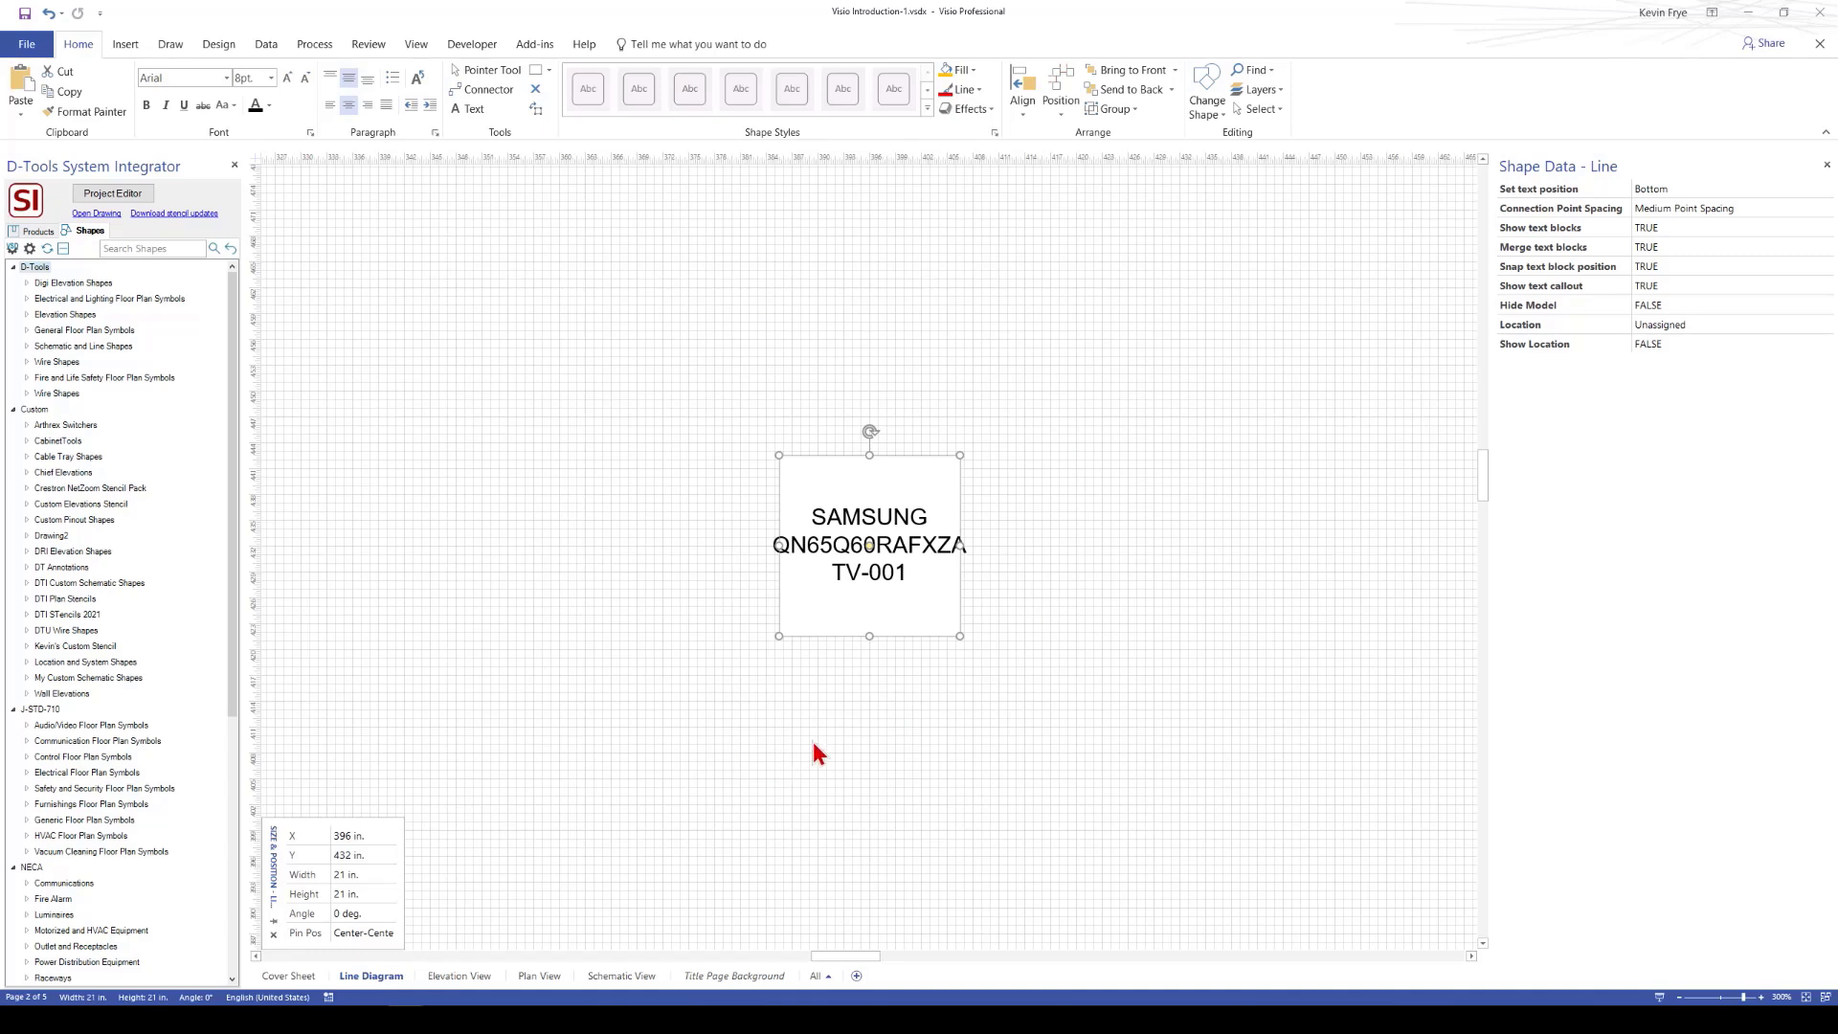
{"action": "double_click", "coordinate": [842, 612]}
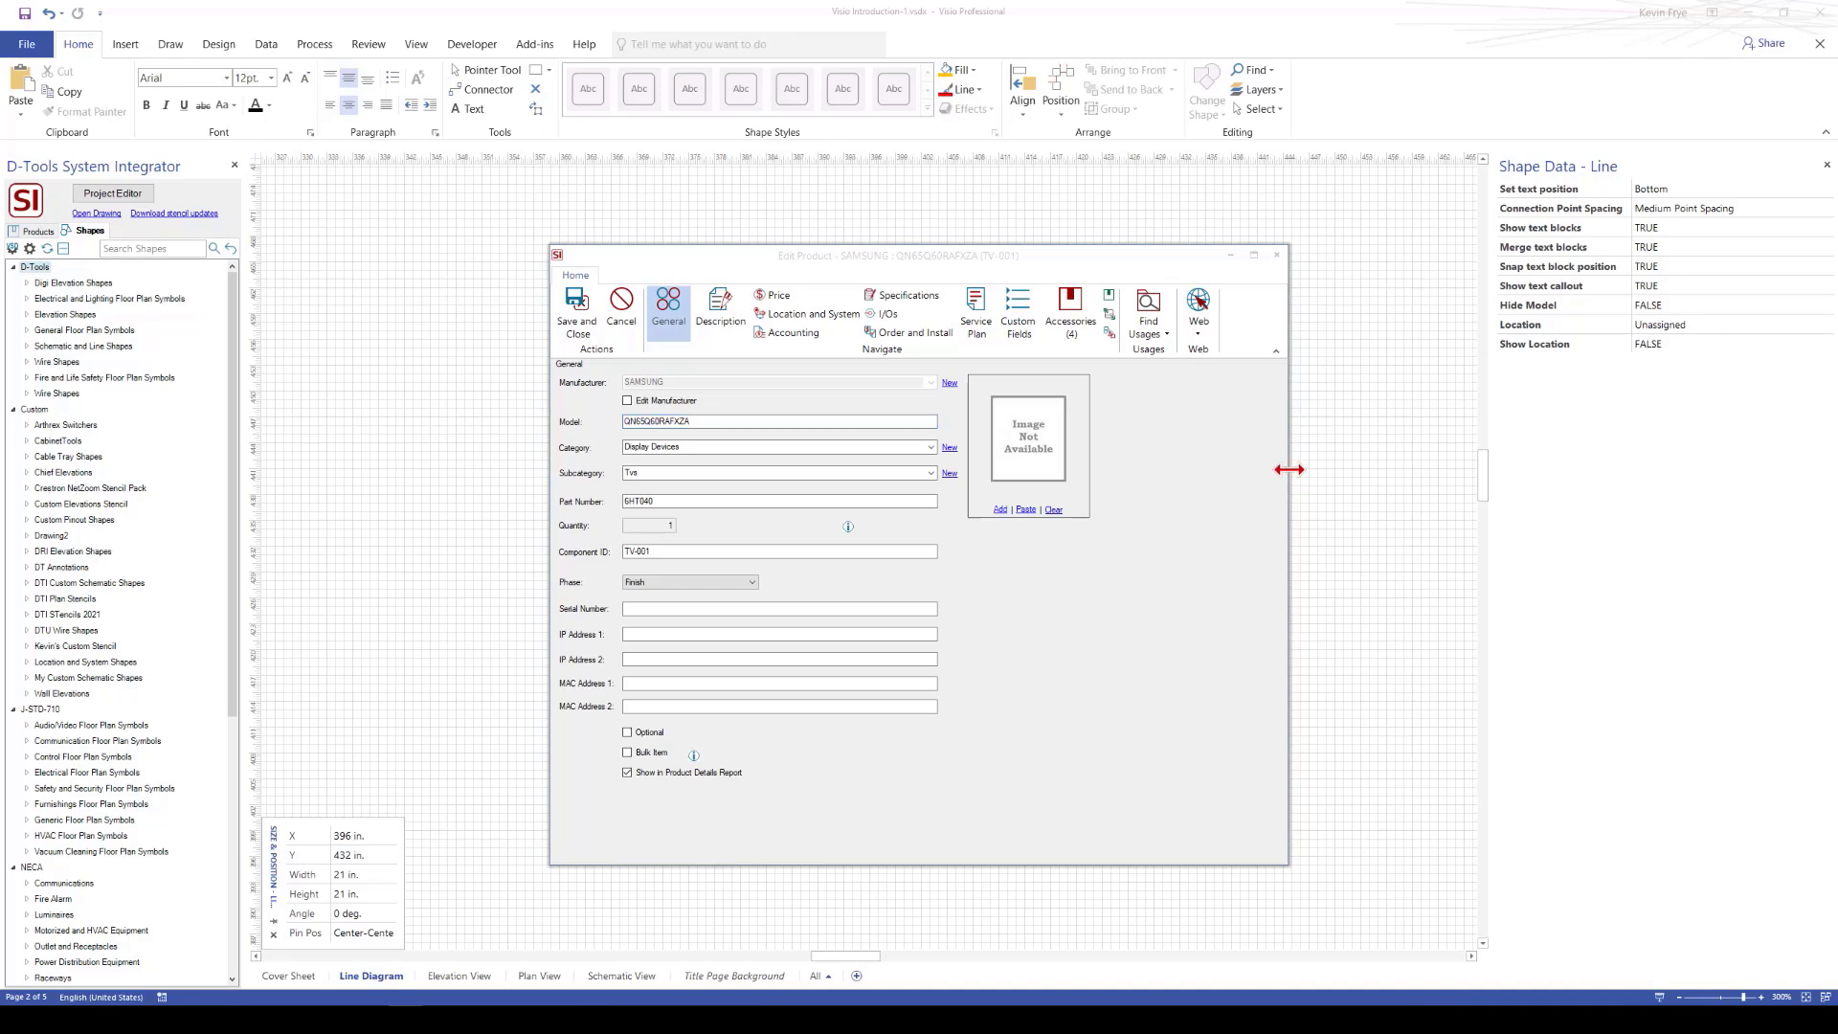
Look up the Samsung QN65Q60RAFXZA in Google Images from its product details and copy the angled QLED picture from Amazon.com
{"action": "left_click_drag", "start_coordinate": [1292, 466], "coordinate": [1438, 467]}
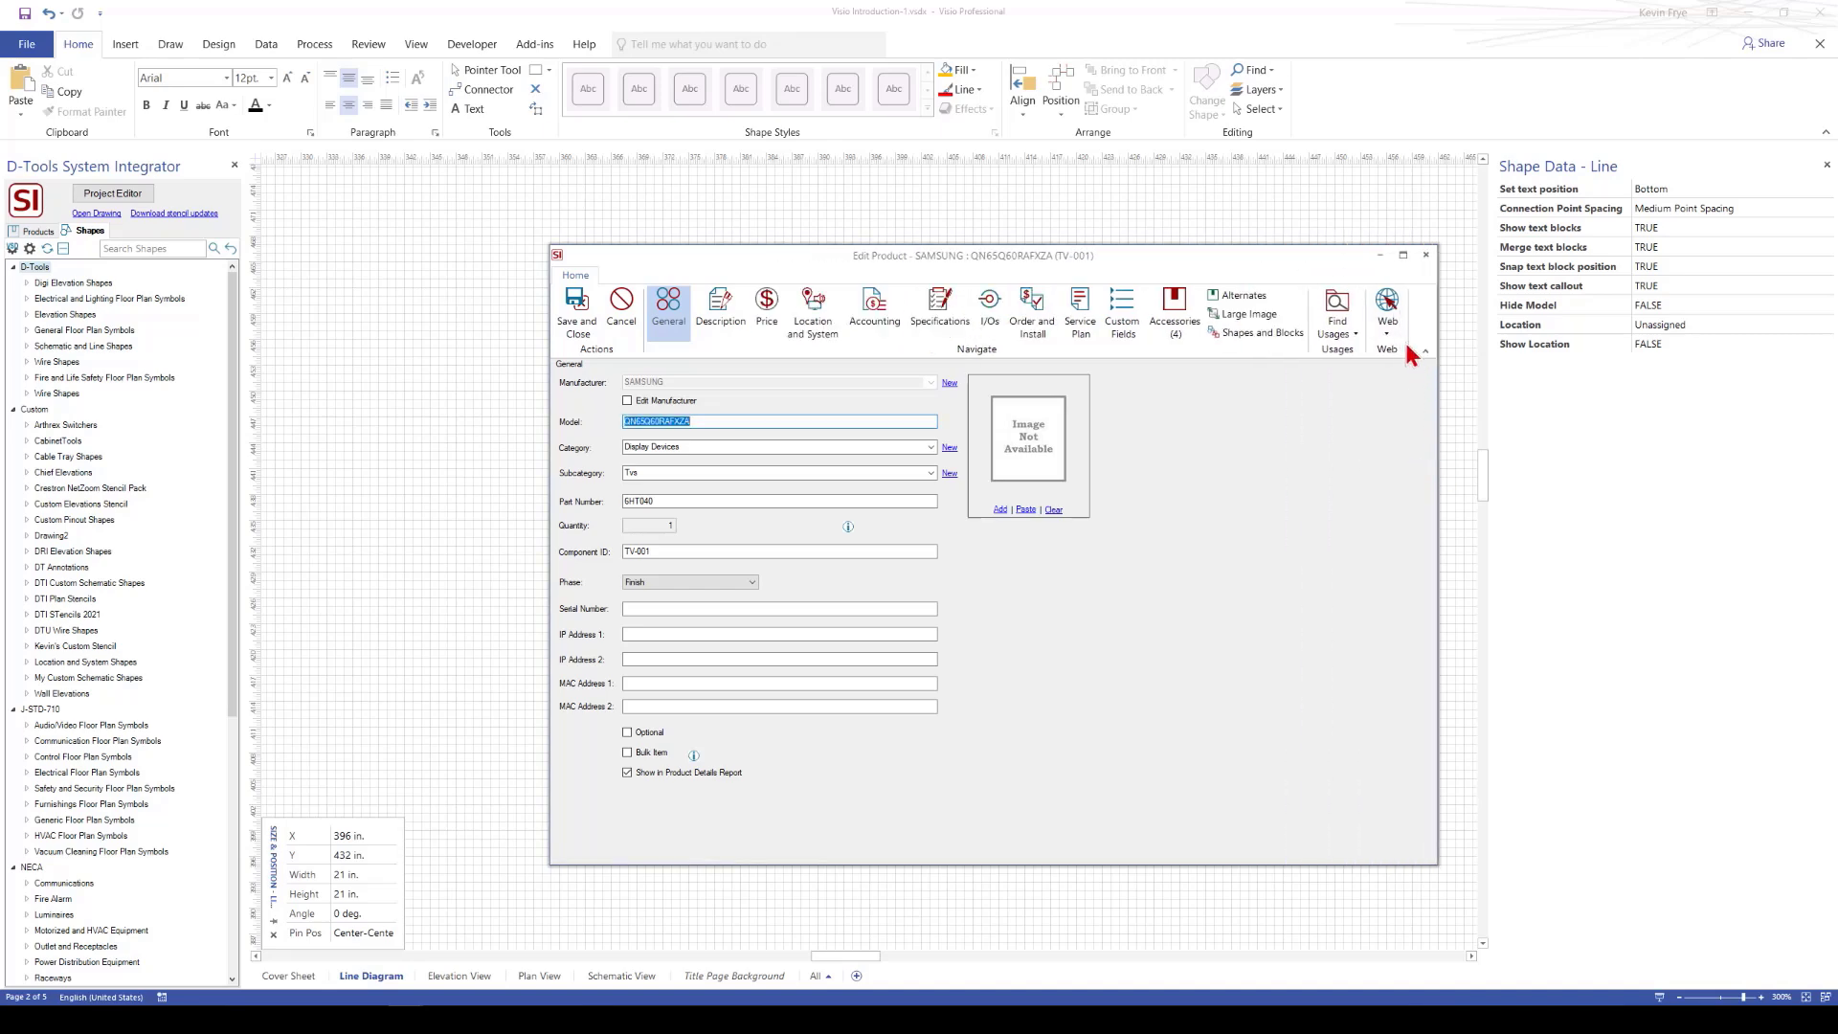
{"action": "left_click", "coordinate": [1390, 327]}
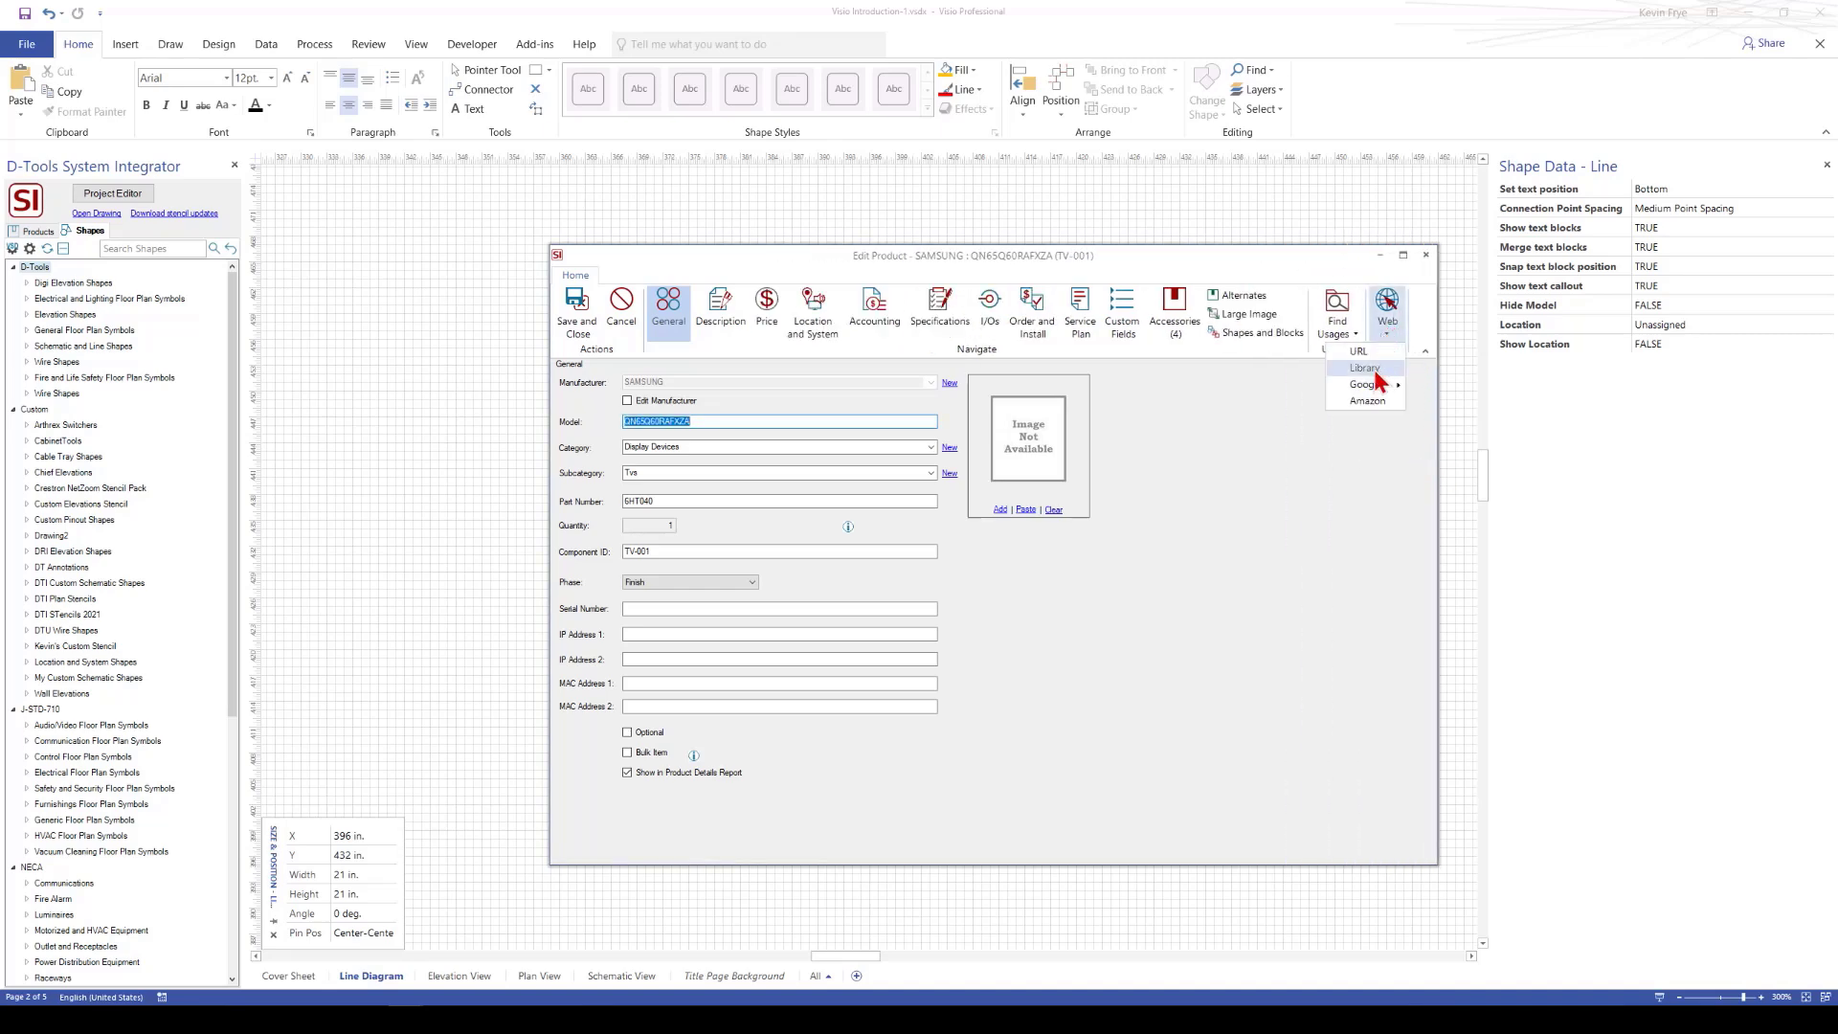
{"action": "mouse_move", "coordinate": [1372, 385]}
{"action": "left_click", "coordinate": [1284, 420]}
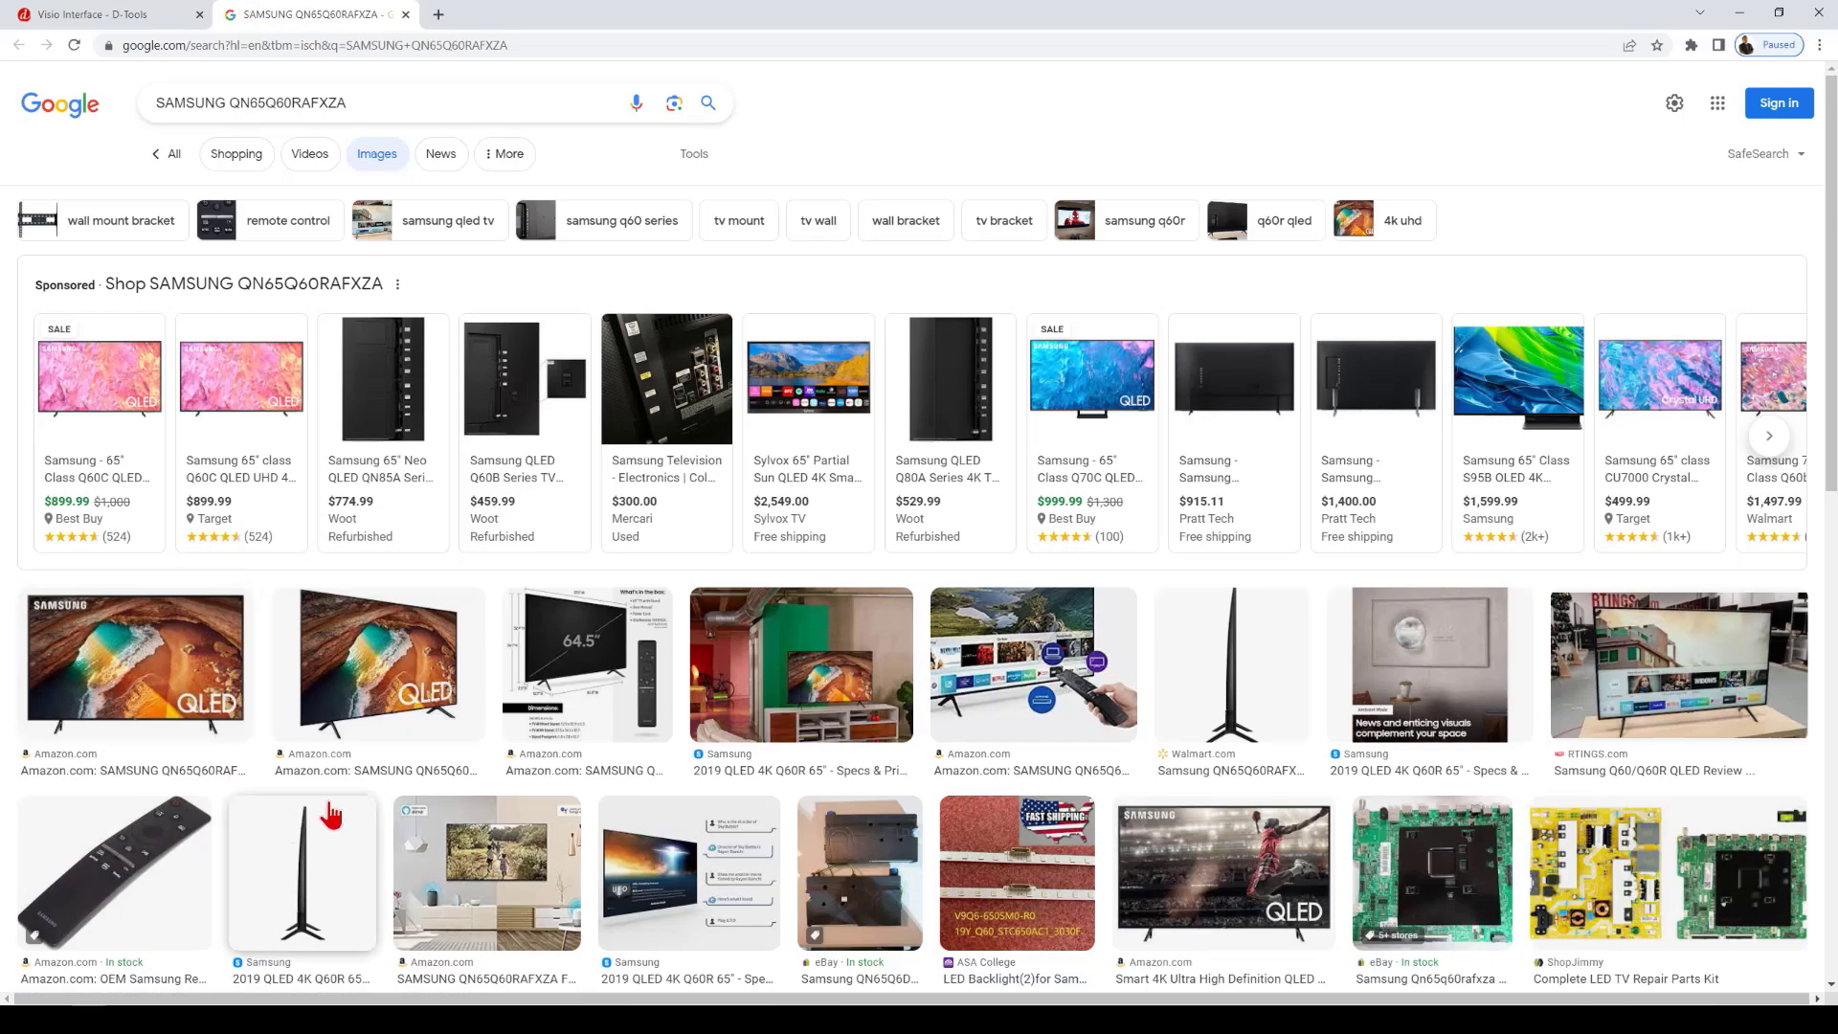
{"action": "scroll", "coordinate": [337, 718], "scroll_direction": "down", "scroll_amount": 1}
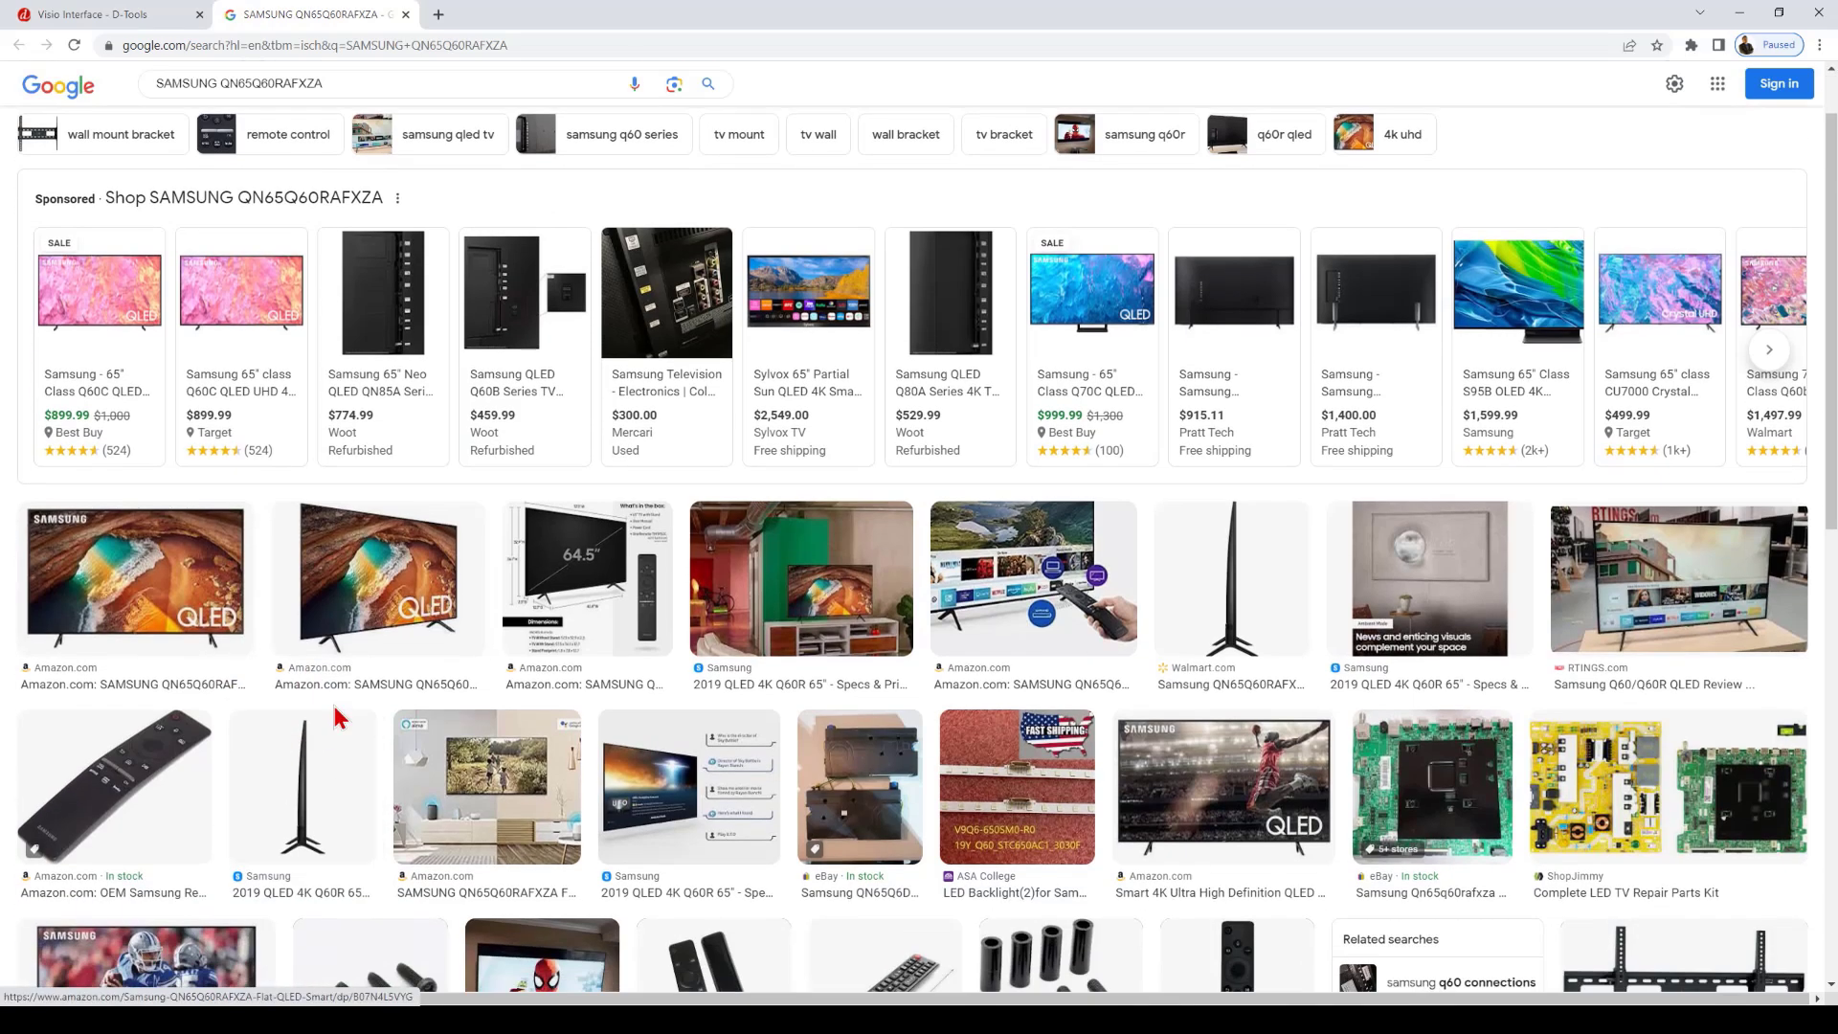
{"action": "left_click", "coordinate": [367, 595]}
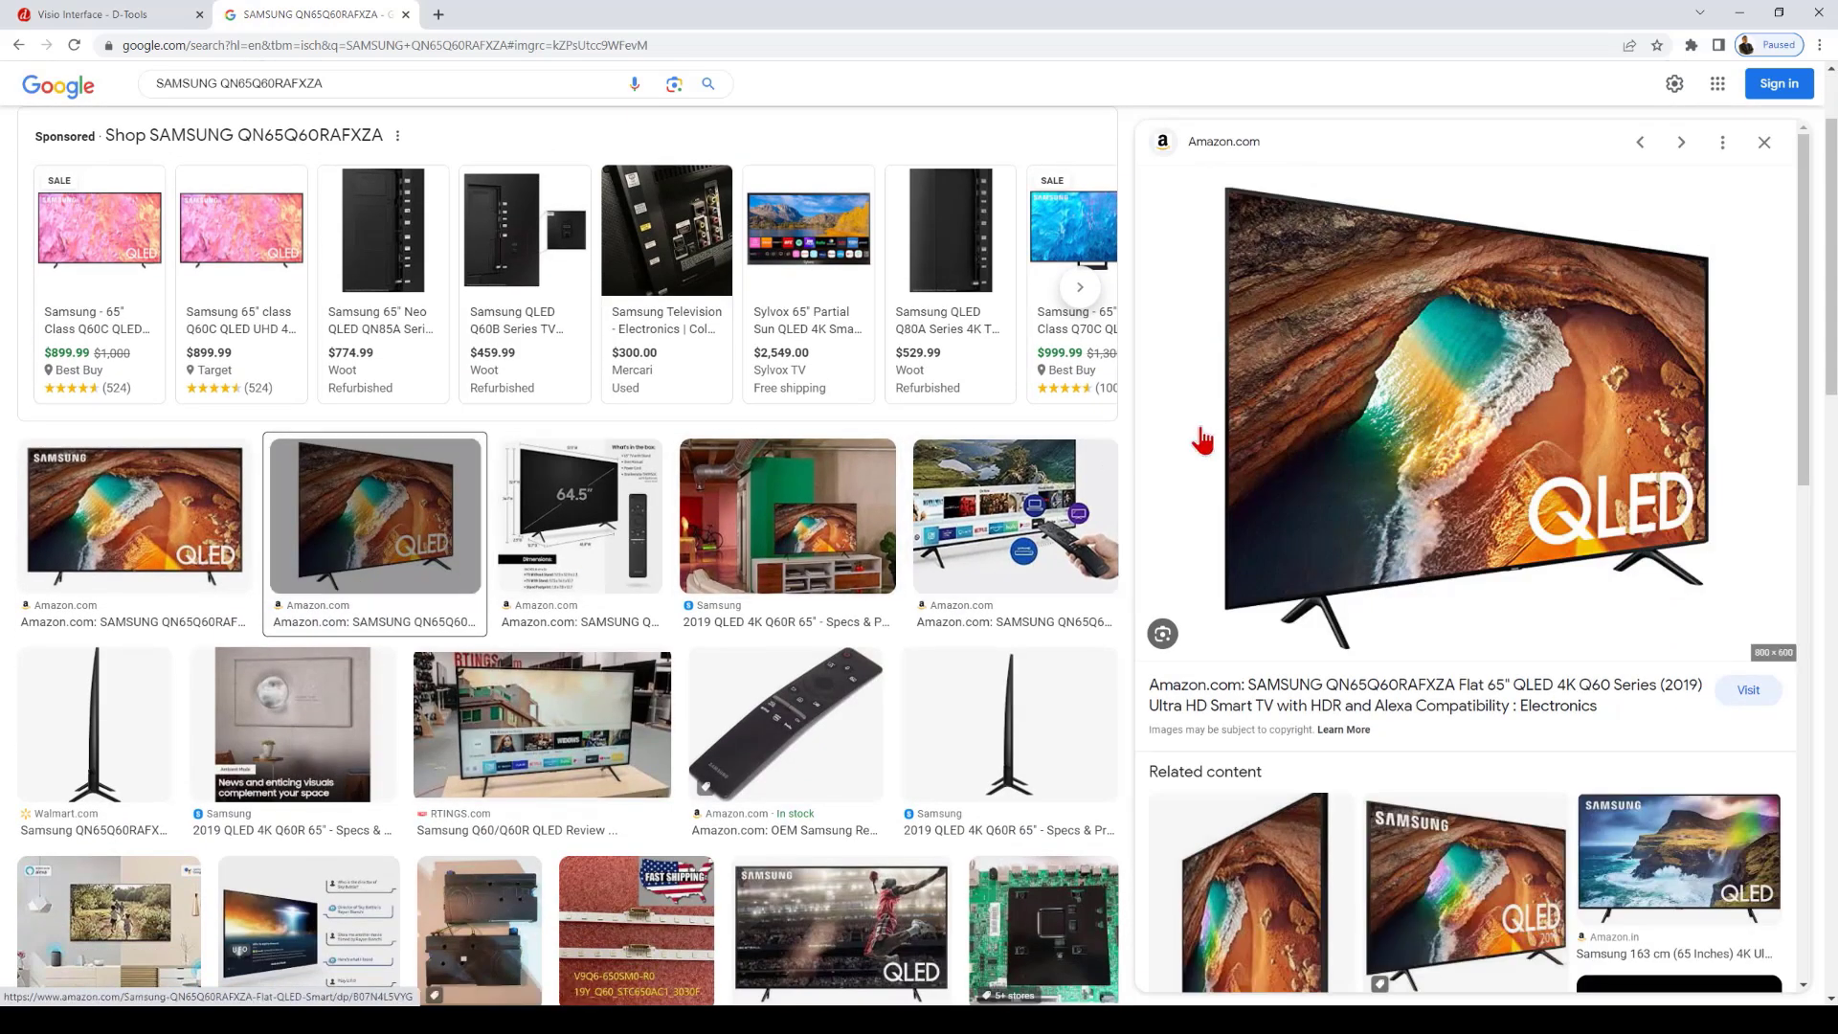
{"action": "right_click", "coordinate": [1507, 401]}
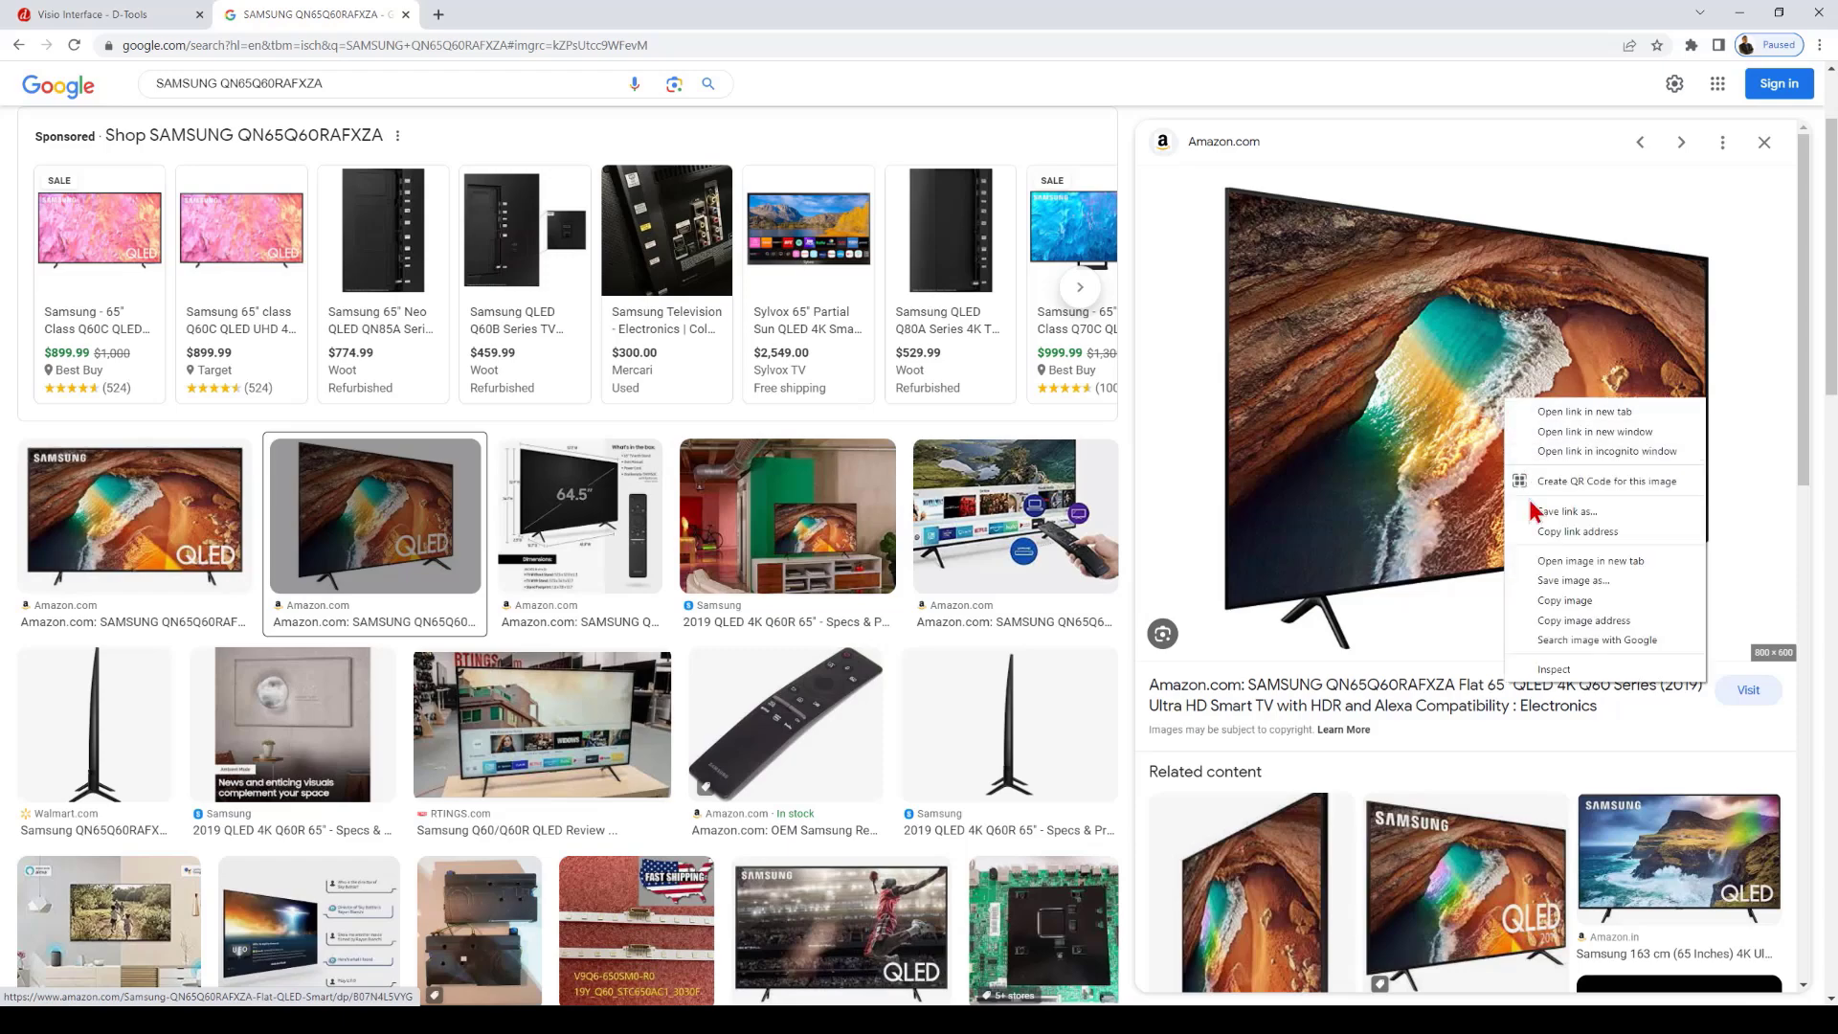
{"action": "left_click", "coordinate": [1634, 622]}
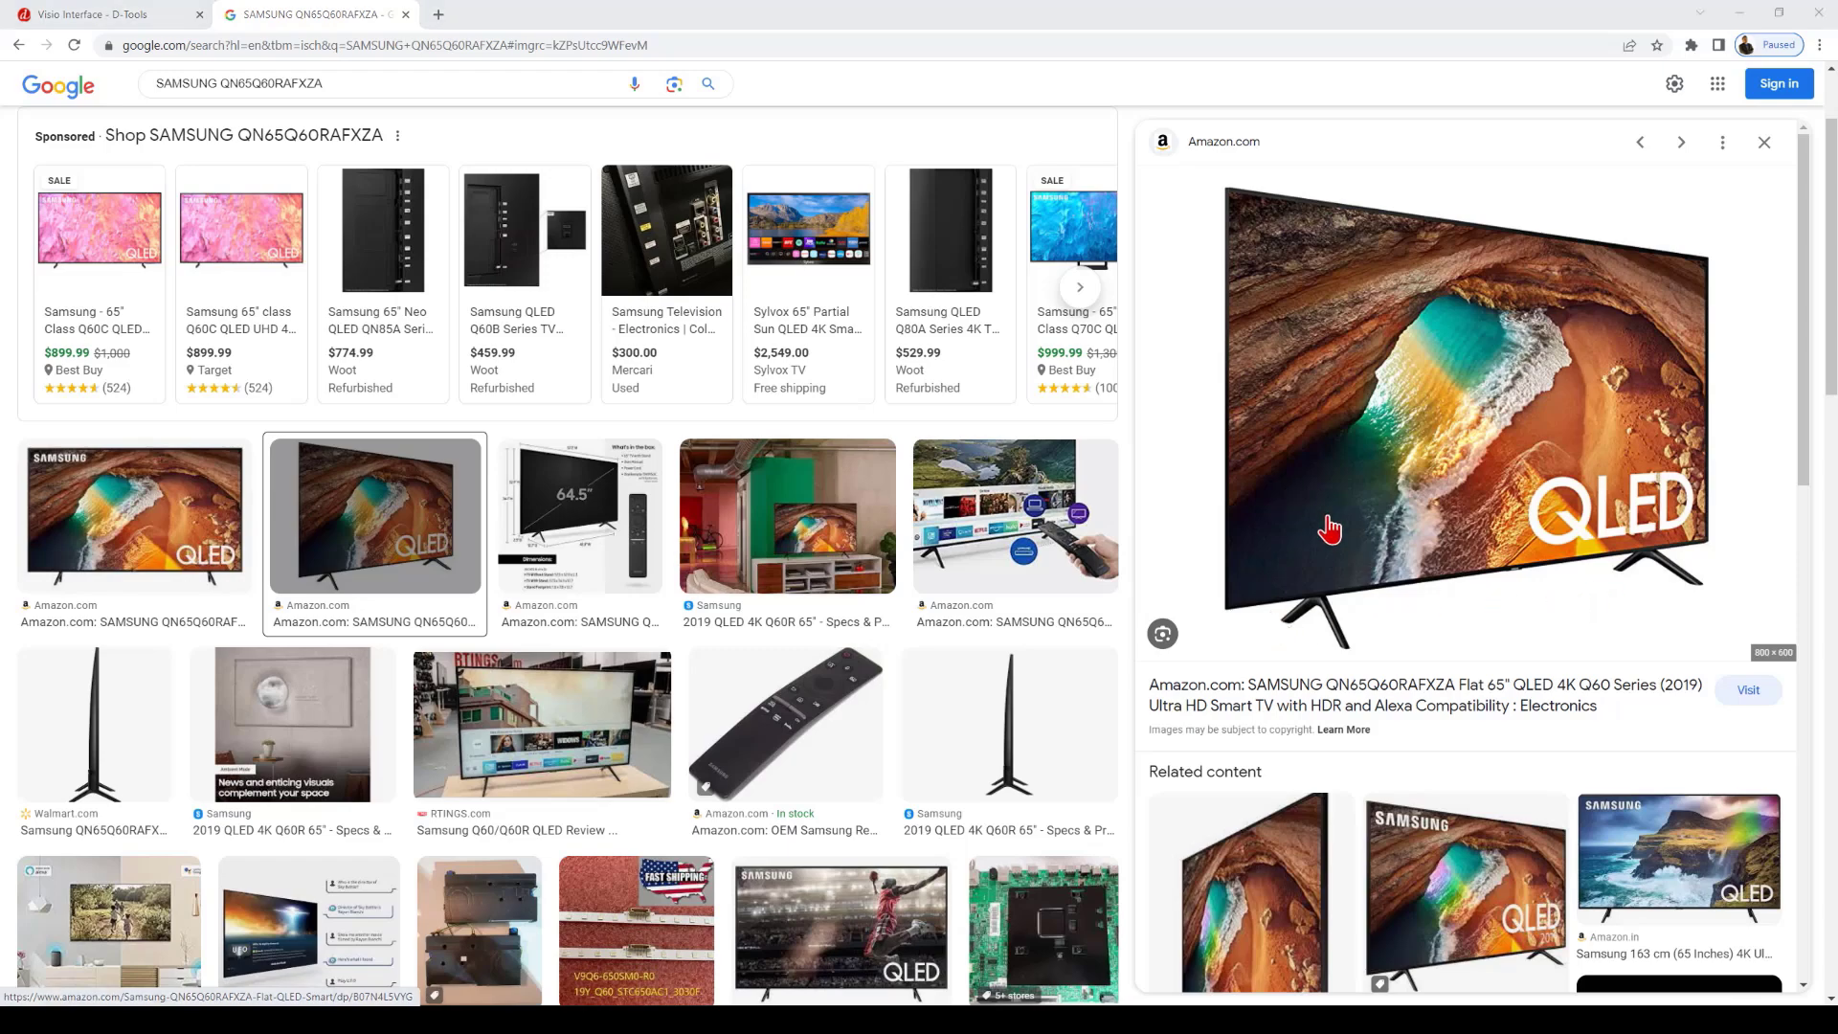
Paste the copied picture as the Samsung TV's general product image in Edit Product, and save the product
{"action": "key", "text": "alt+Tab"}
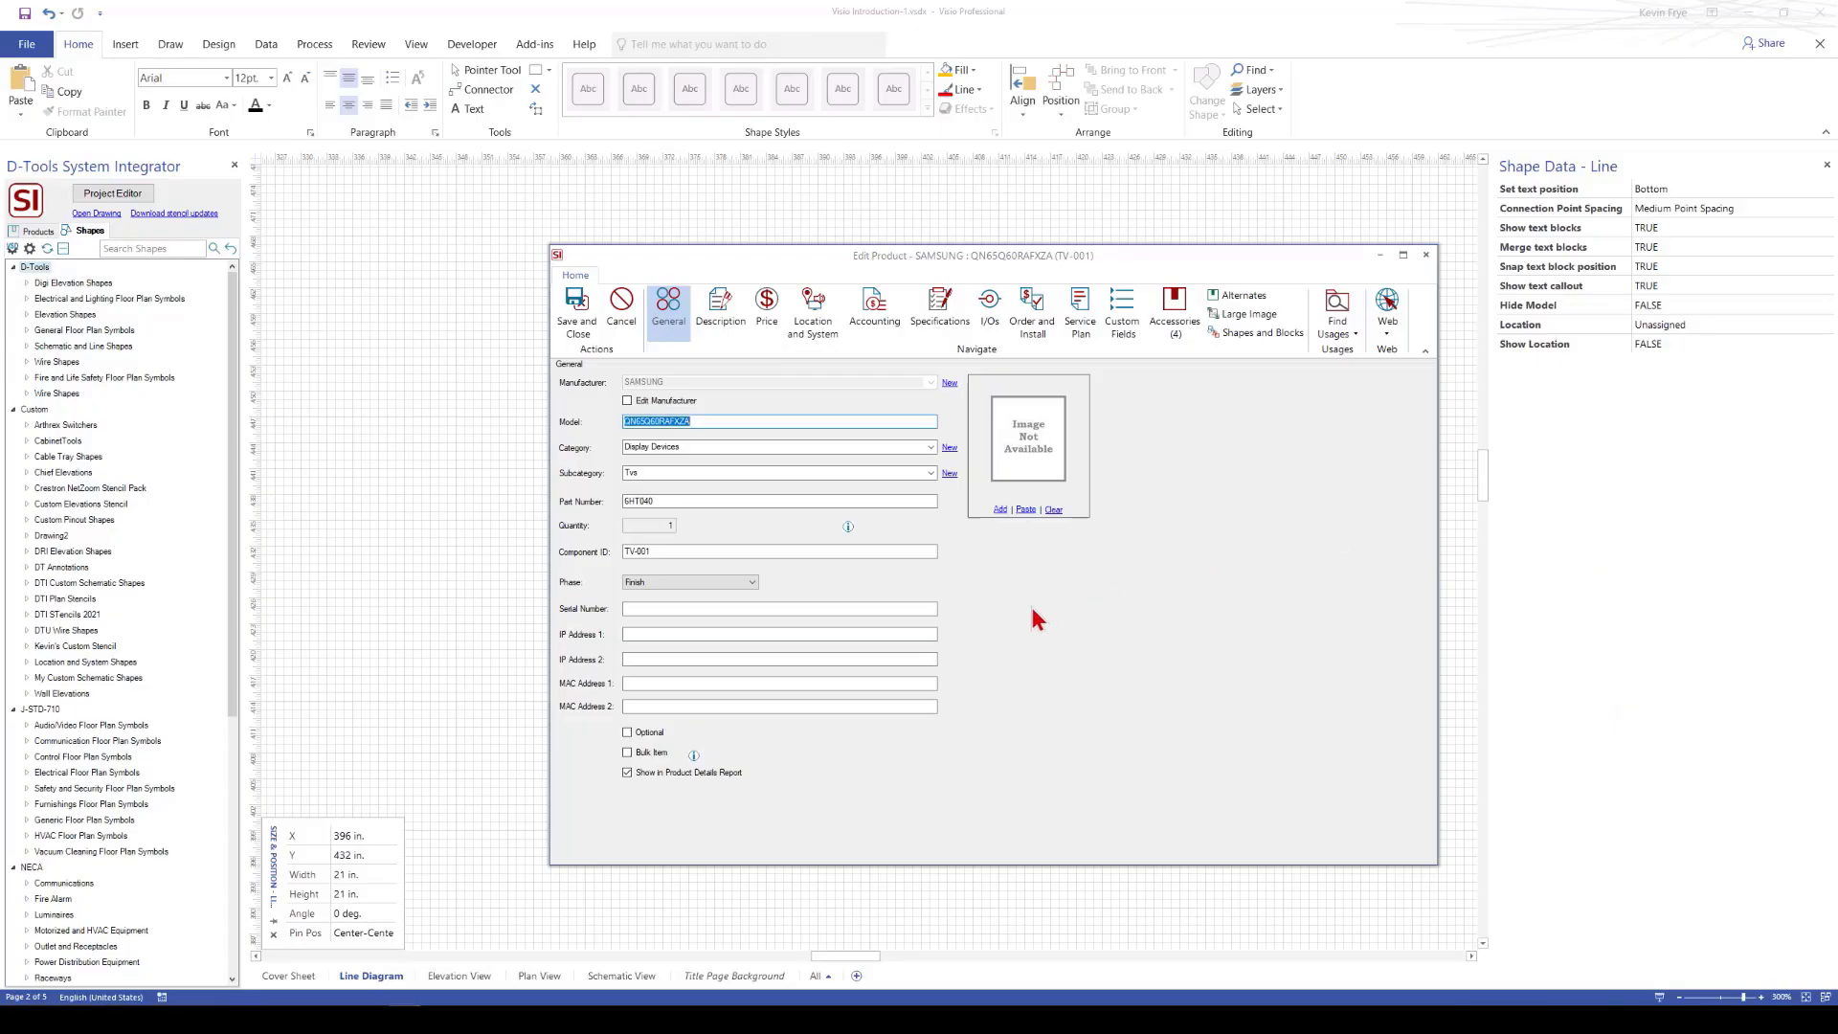
{"action": "left_click", "coordinate": [1026, 510]}
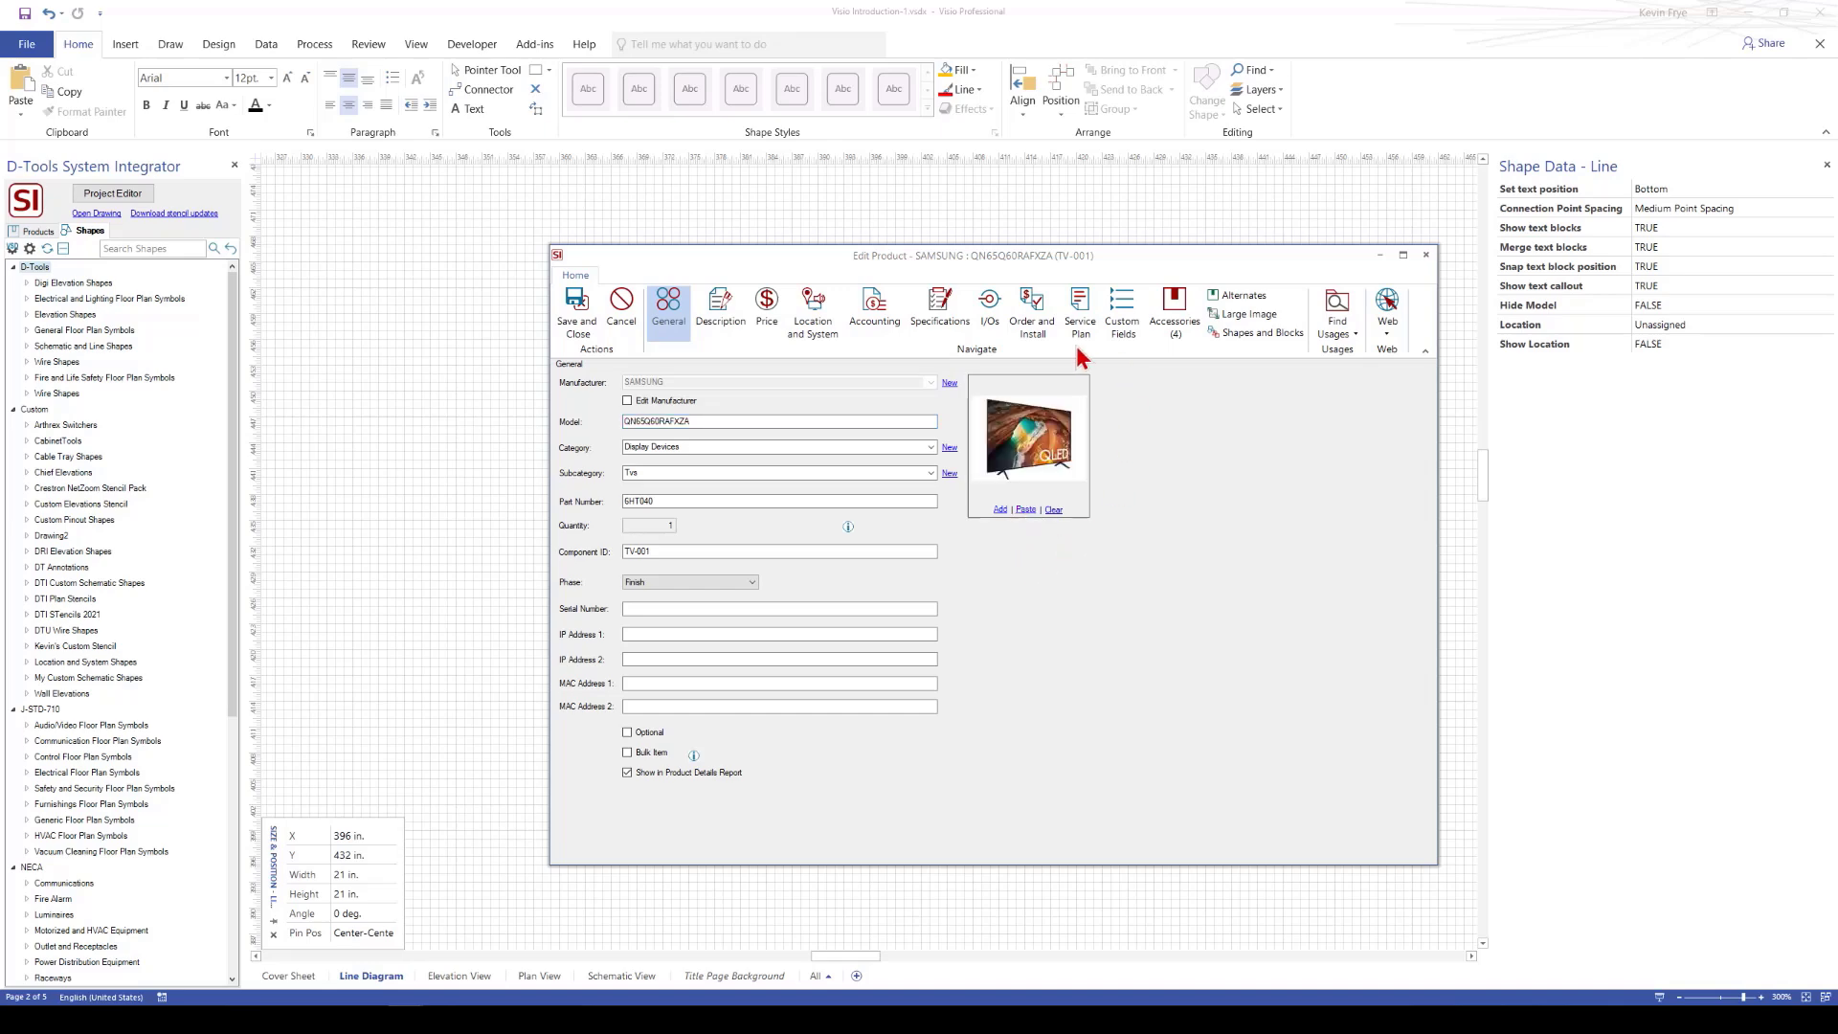
{"action": "left_click", "coordinate": [575, 301]}
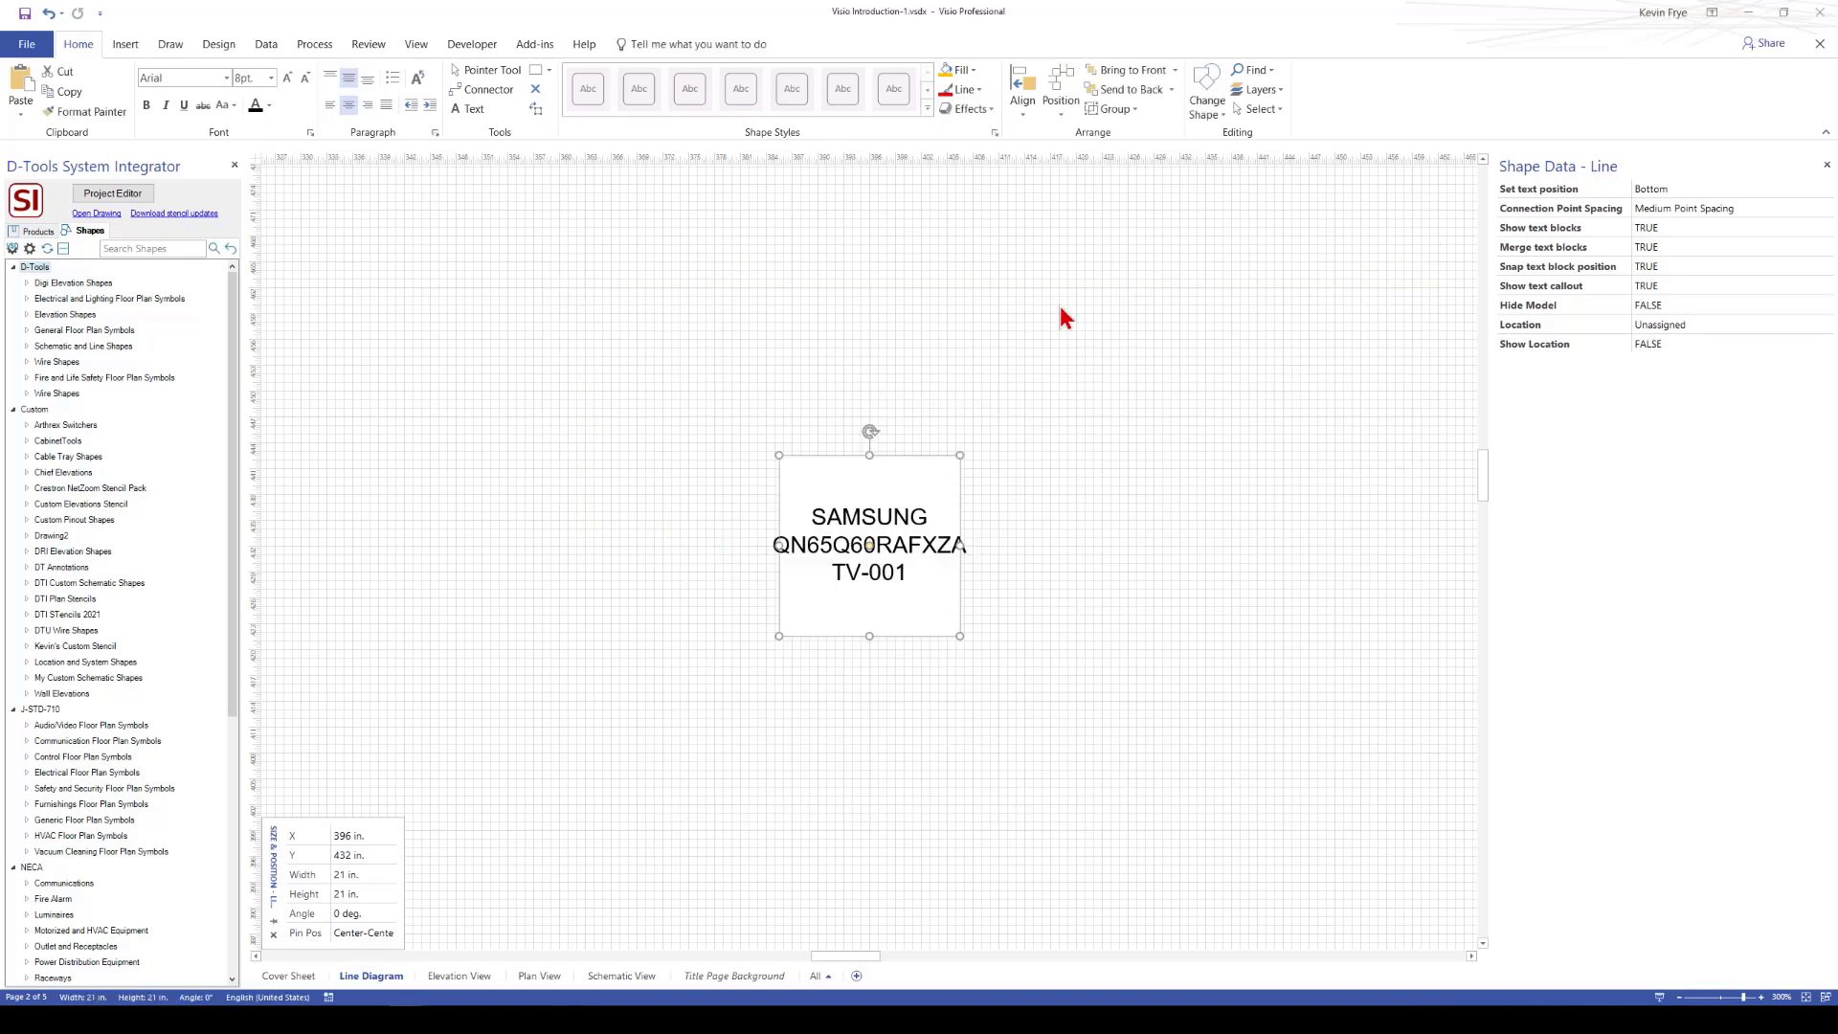
Replace the Line Diagram's Samsung TV block with a fresh placement from the Project Editor, positioned at about X 356 in, Y 445 in
{"action": "key", "text": "Delete"}
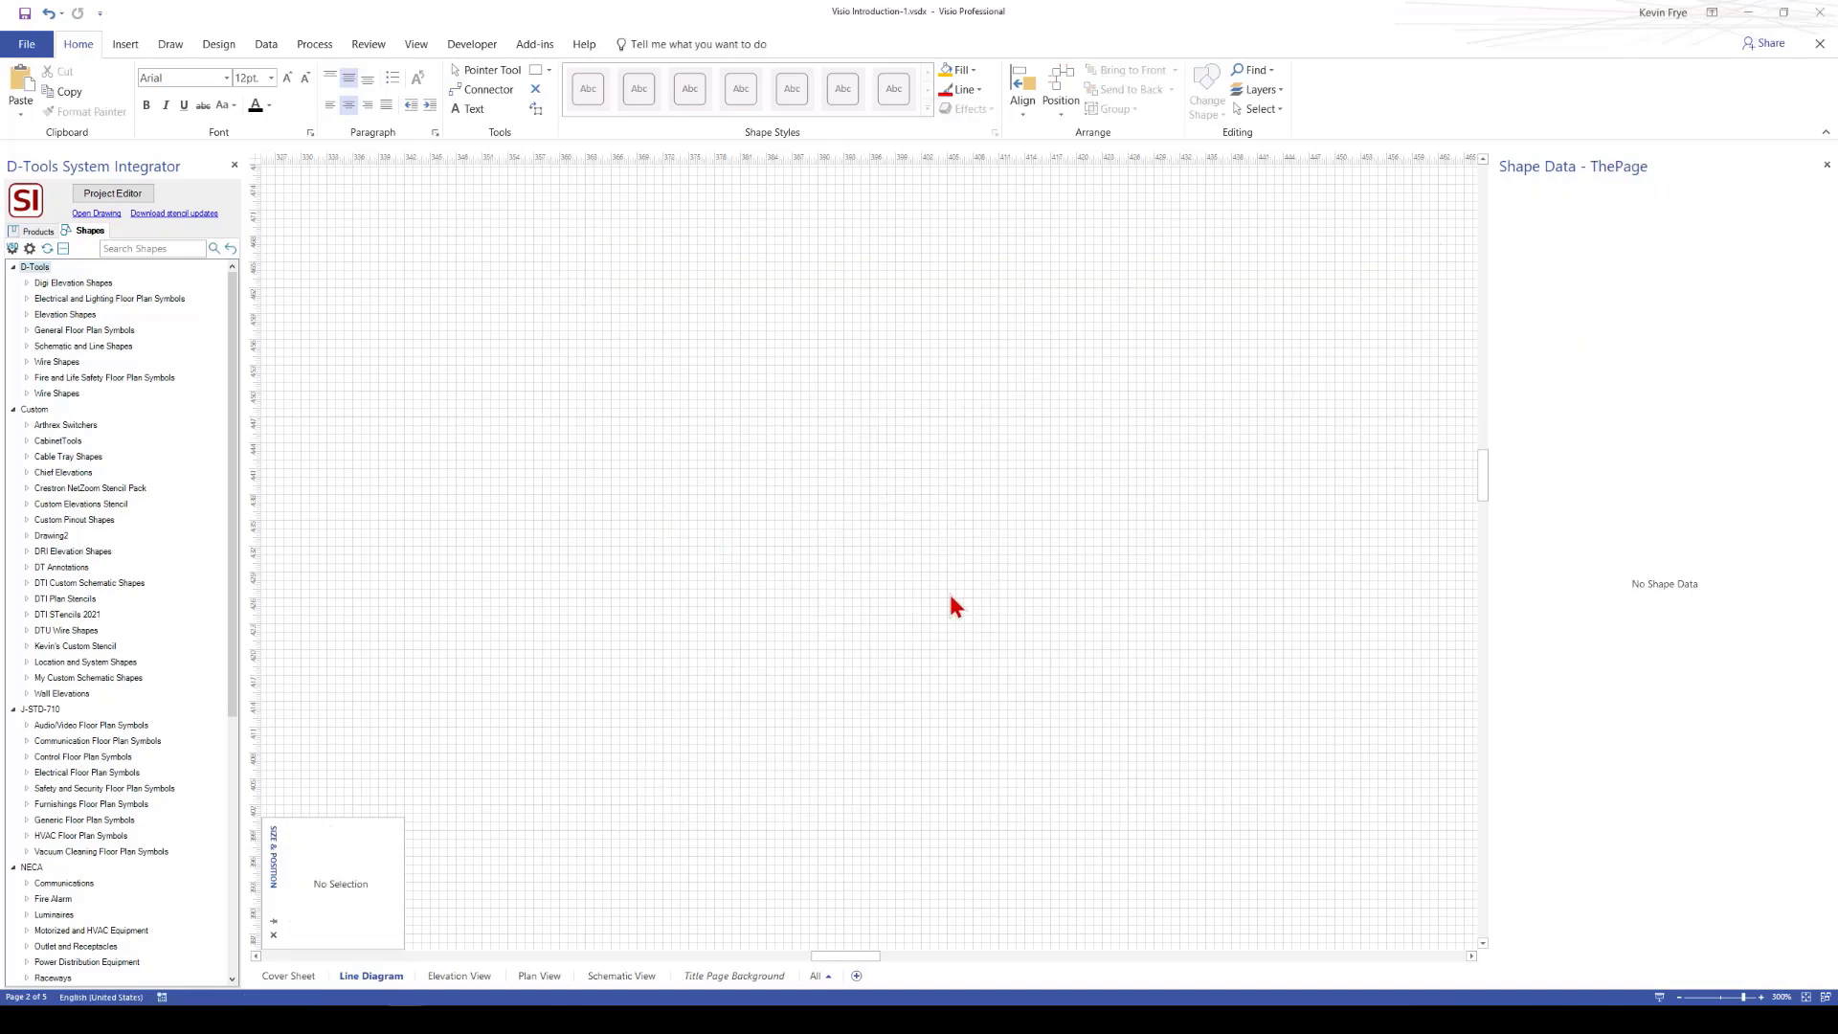
{"action": "left_click", "coordinate": [112, 192]}
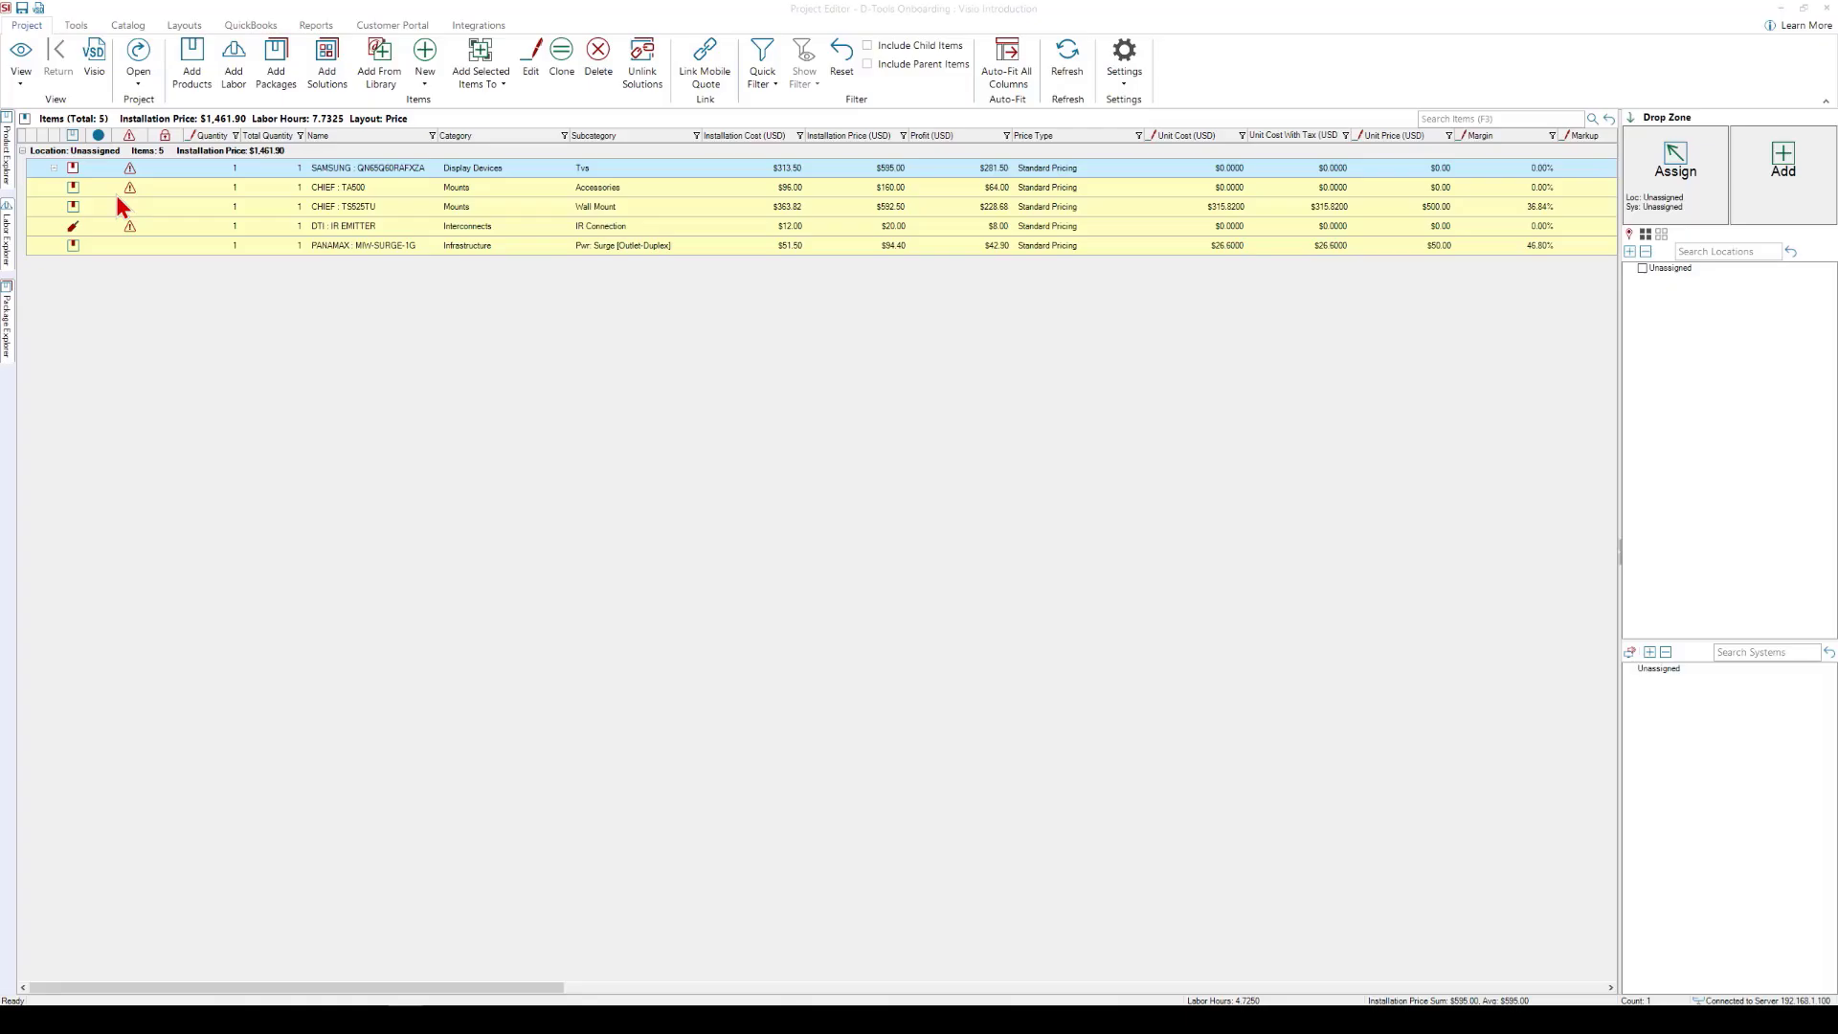
{"action": "left_click_drag", "start_coordinate": [410, 169], "coordinate": [820, 500]}
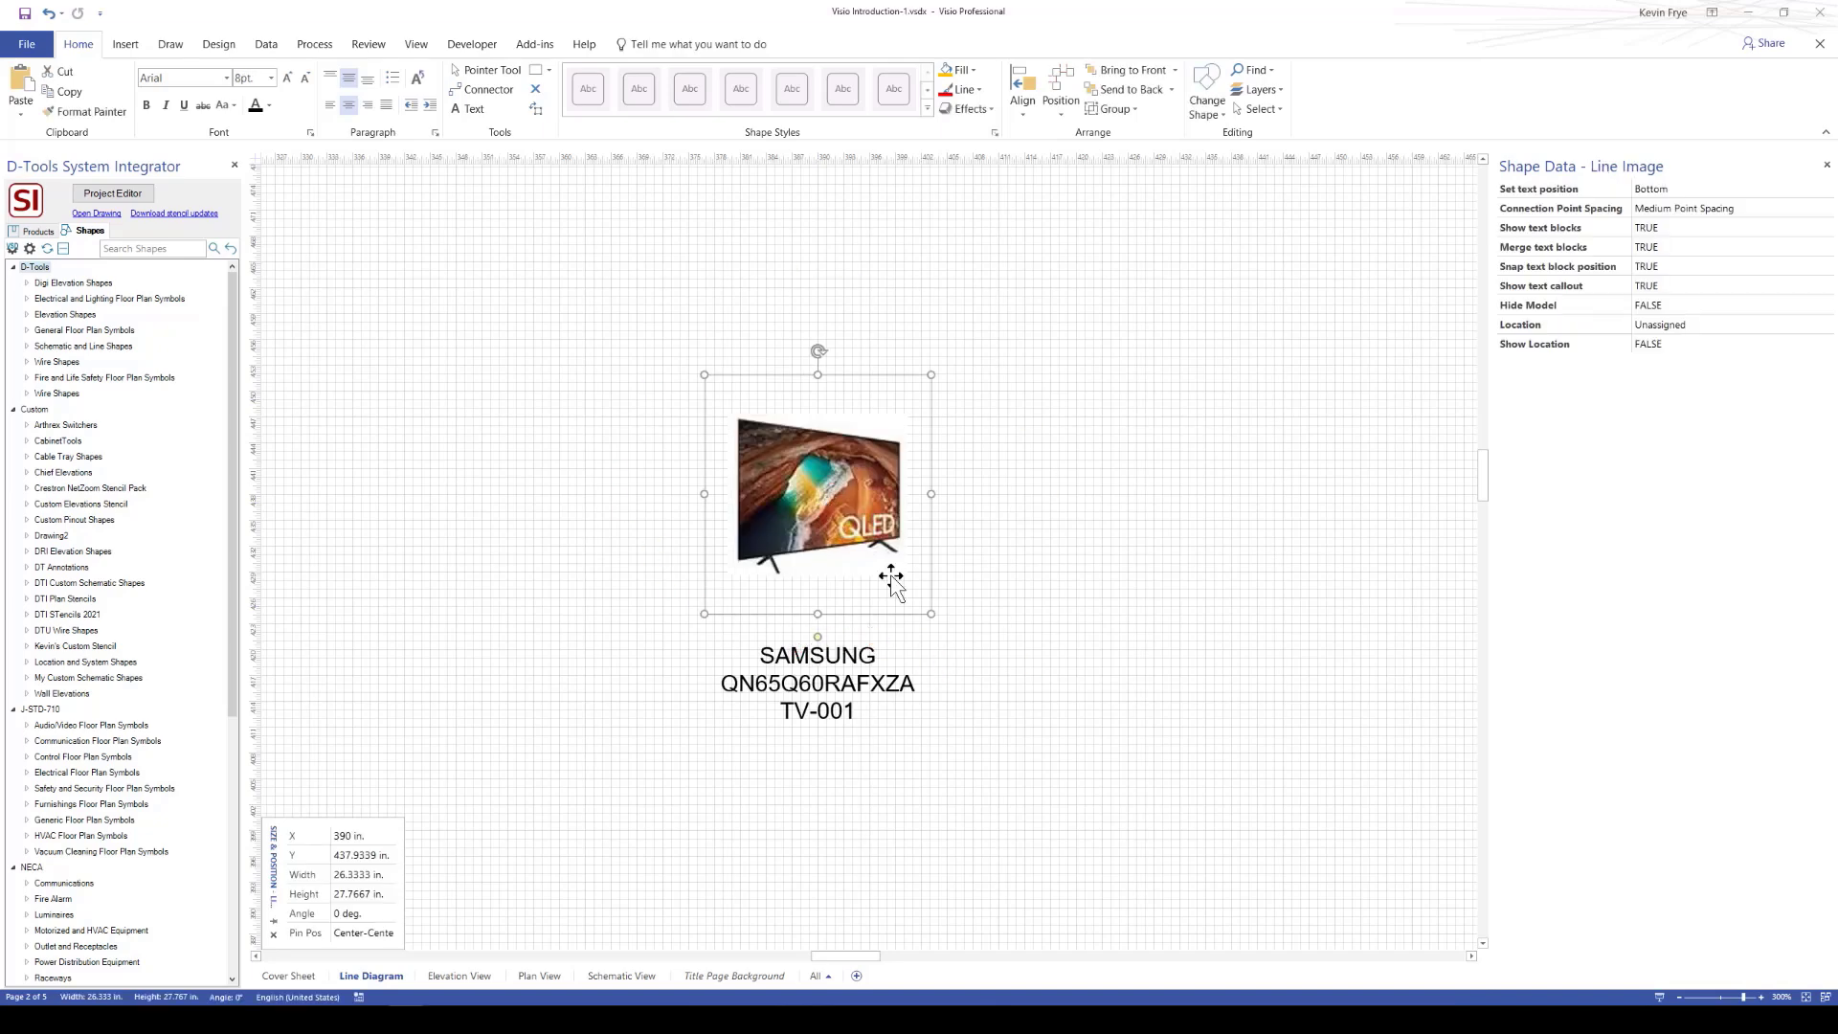
{"action": "left_click_drag", "start_coordinate": [849, 504], "coordinate": [559, 440]}
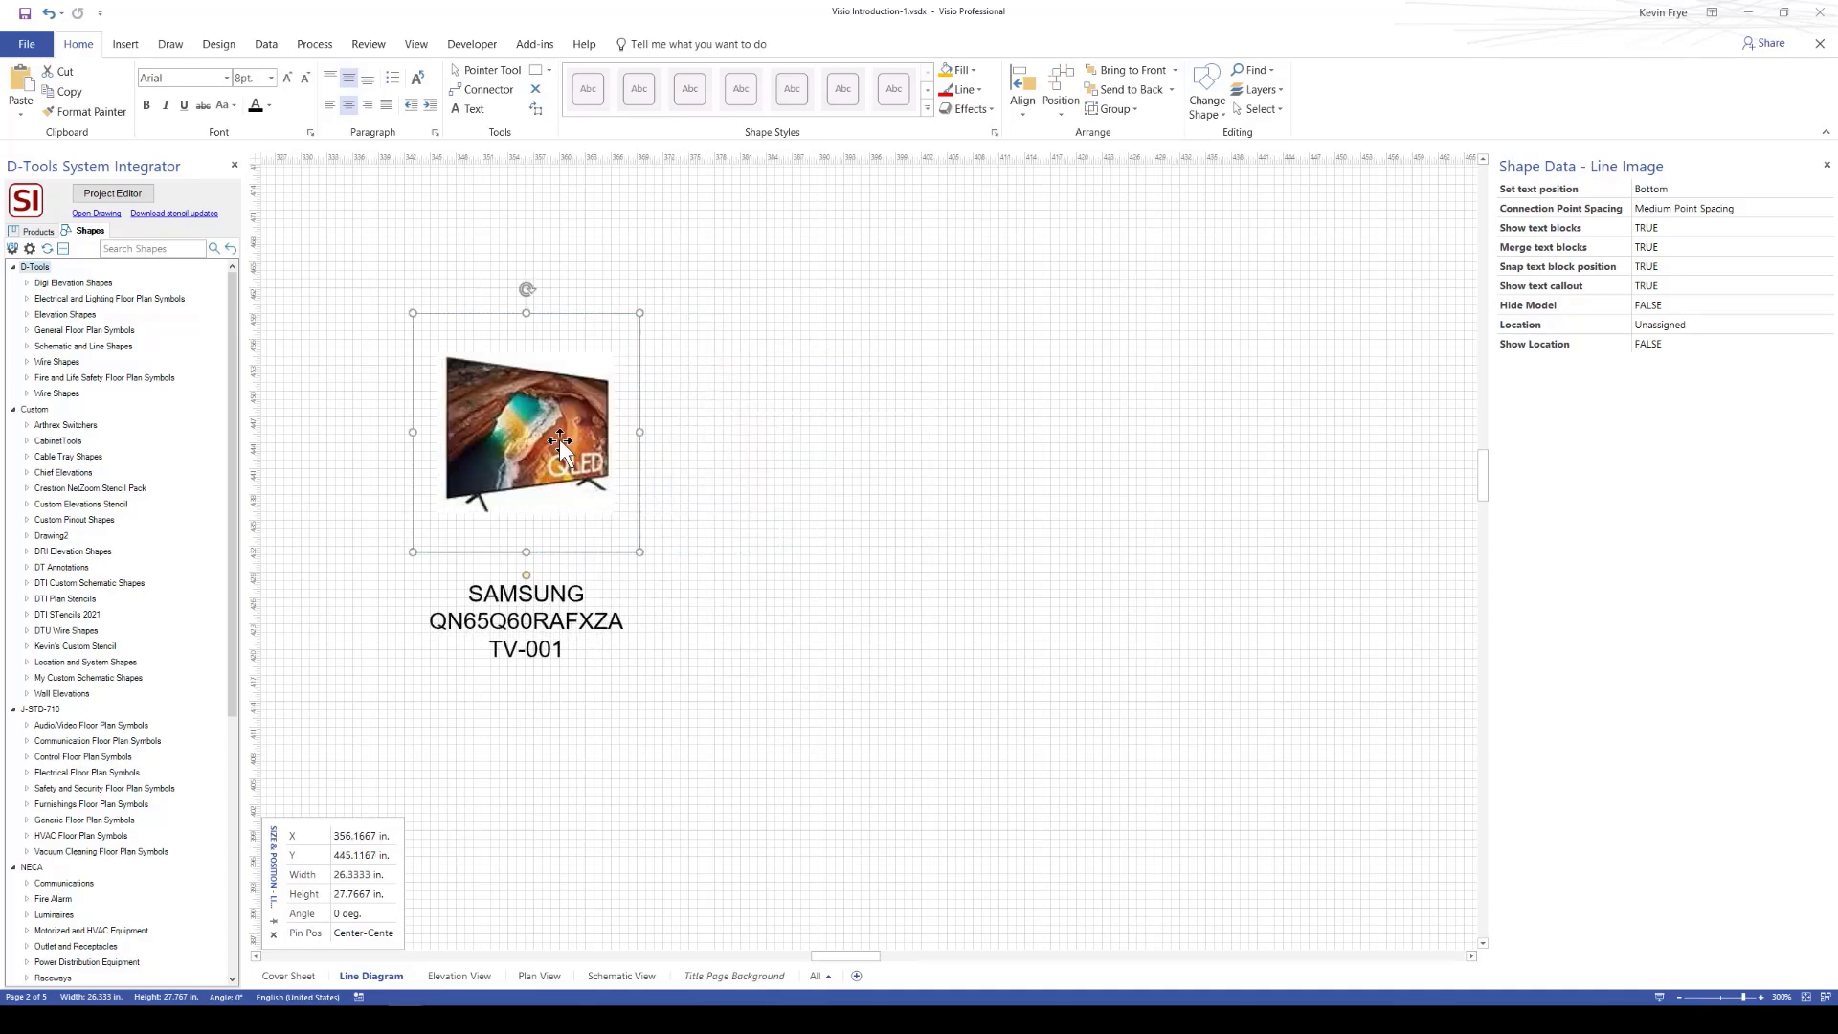
Clone the Samsung QN65Q60RAFXZA once in the Project Editor, keeping the same location and system
{"action": "left_click", "coordinate": [112, 194]}
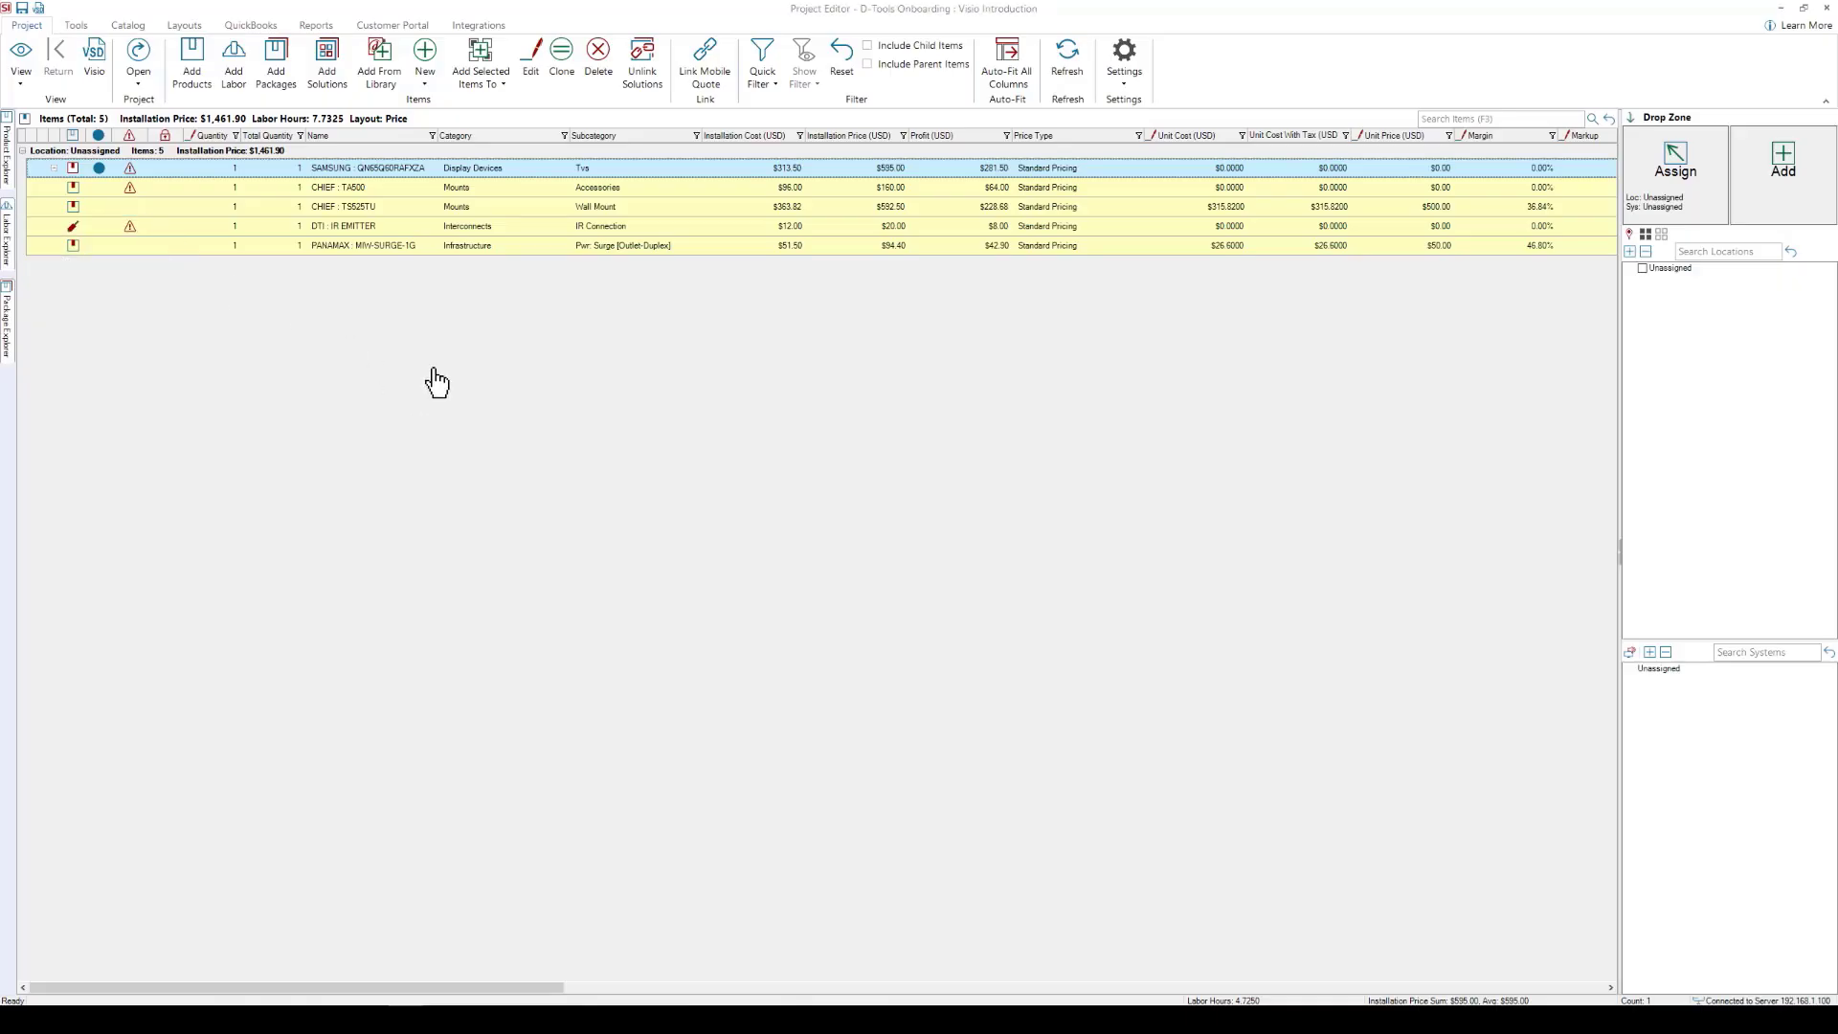
{"action": "right_click", "coordinate": [381, 170]}
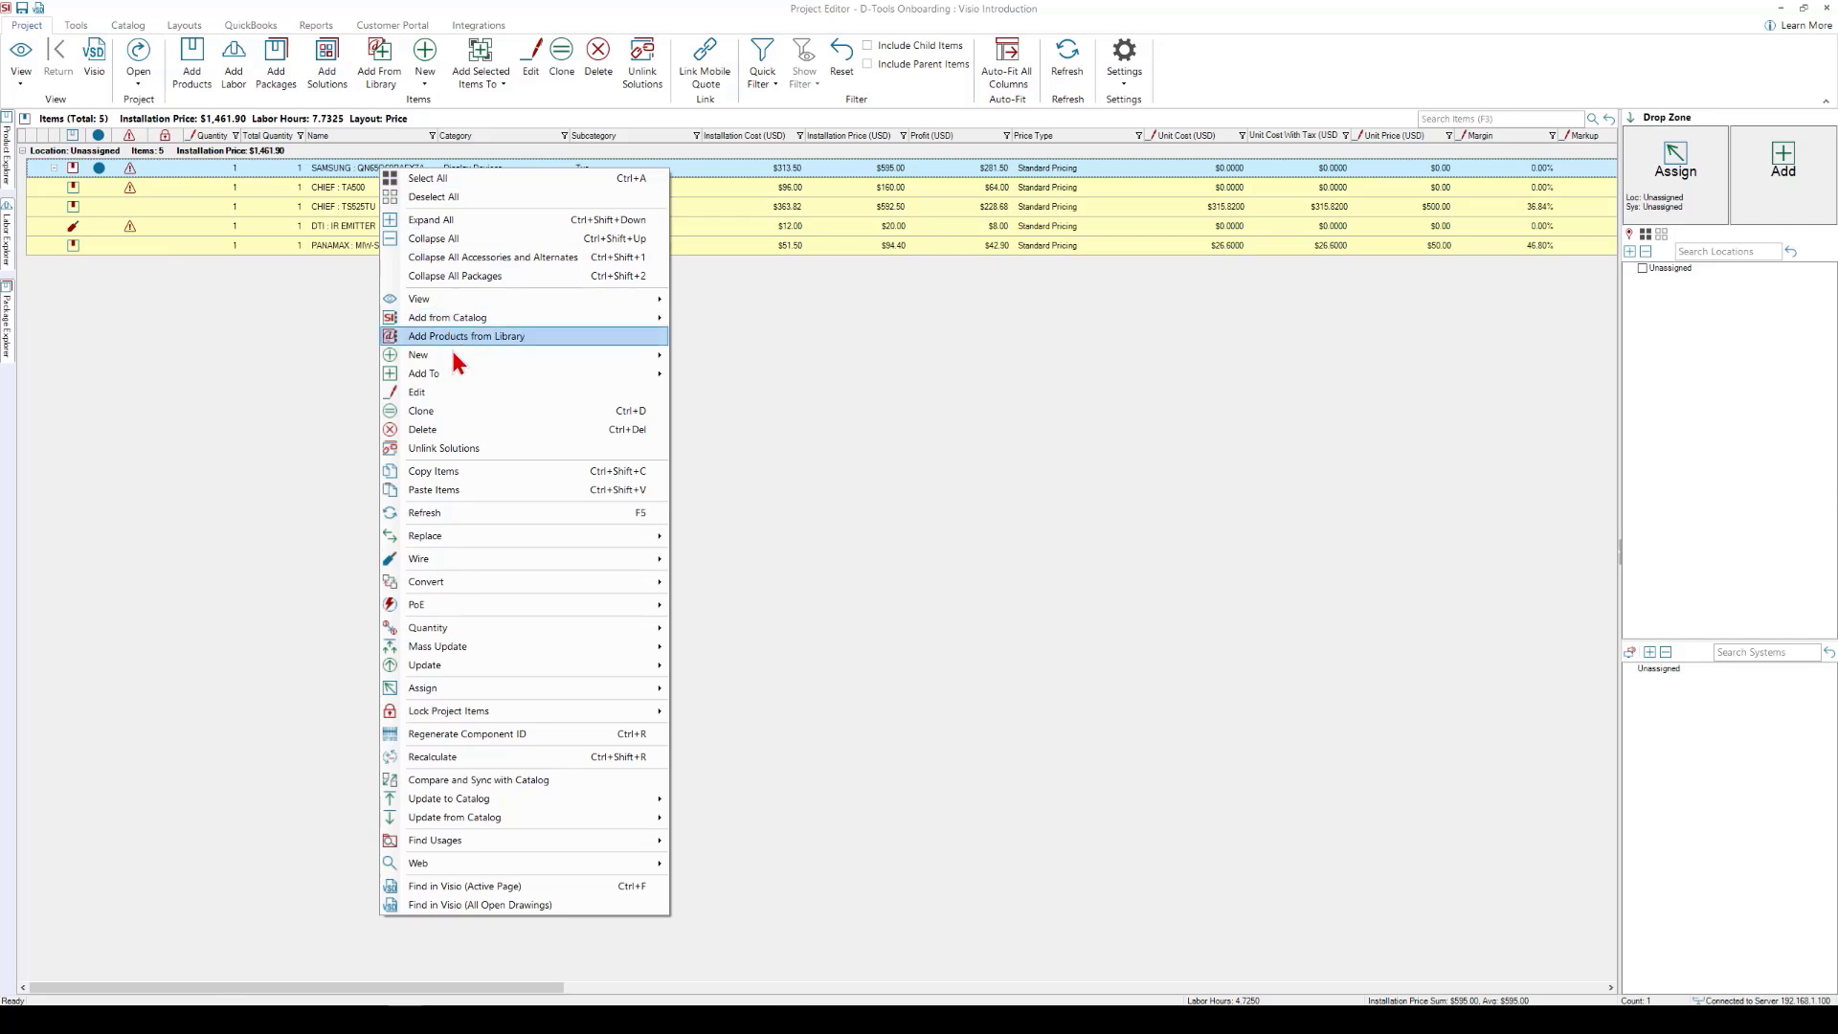
{"action": "left_click", "coordinate": [456, 410]}
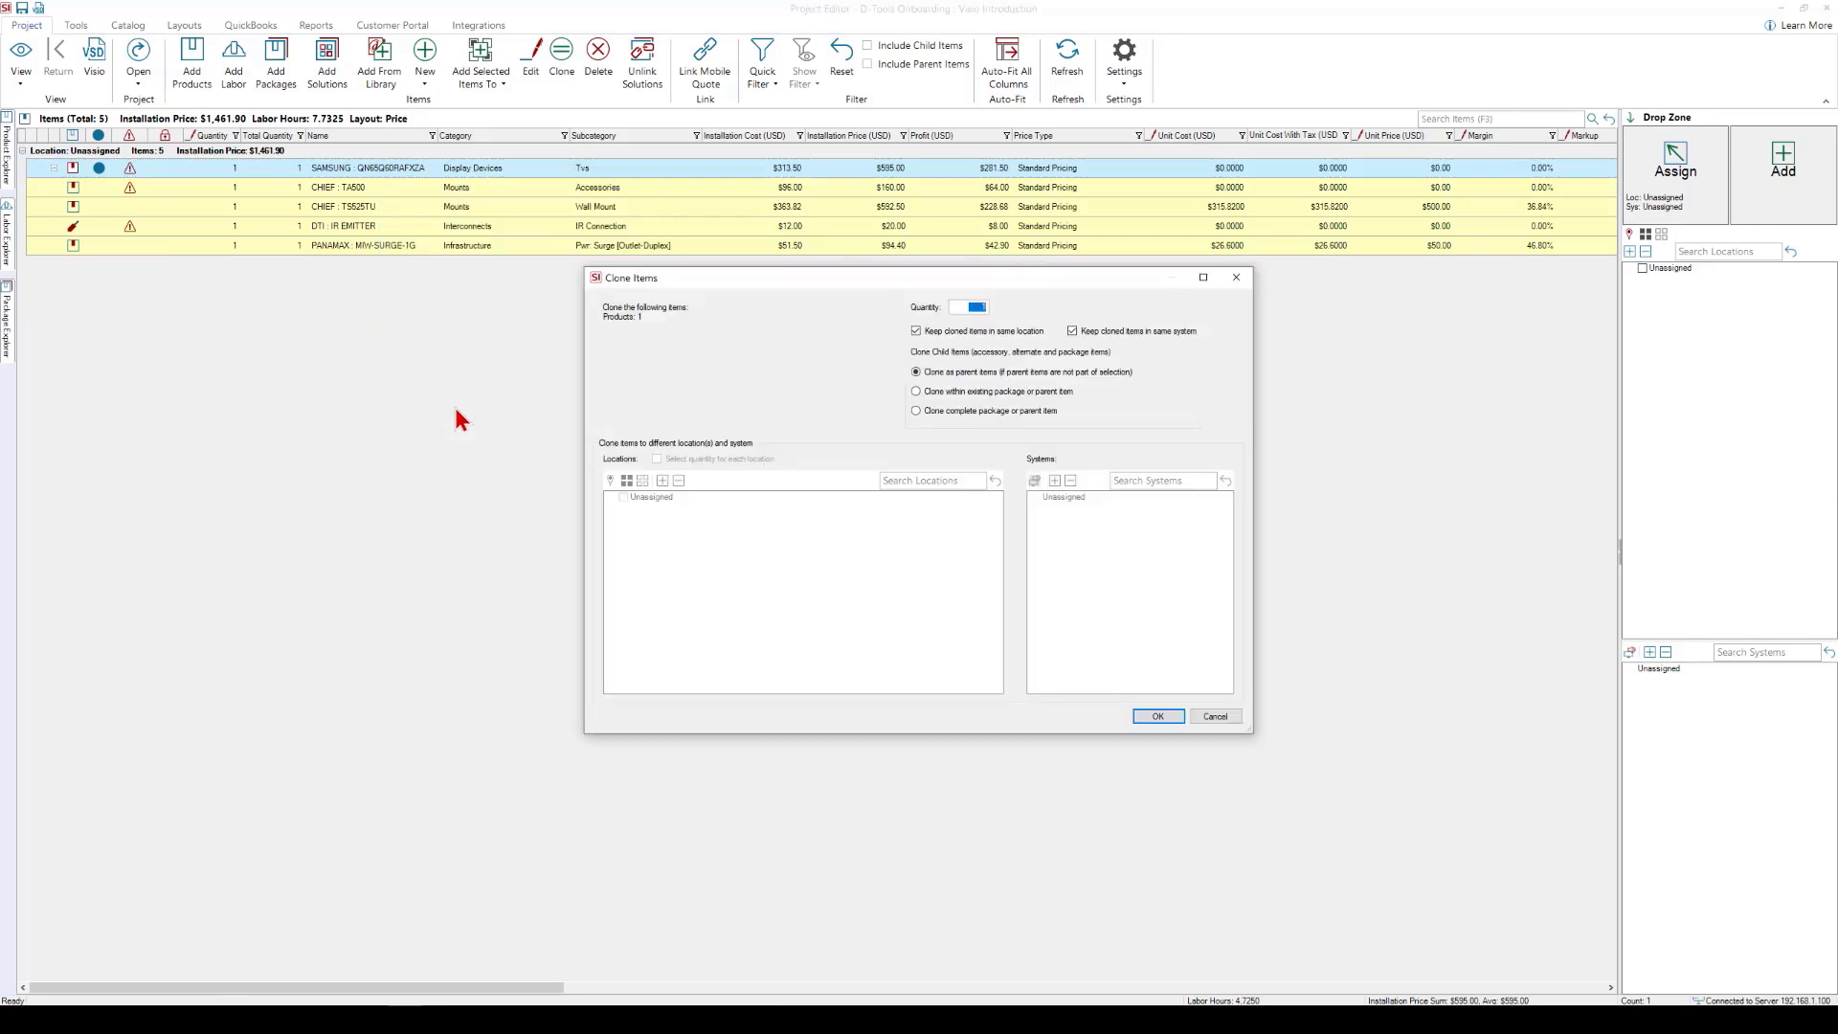
{"action": "left_click", "coordinate": [1147, 722]}
{"action": "left_click", "coordinate": [377, 319]}
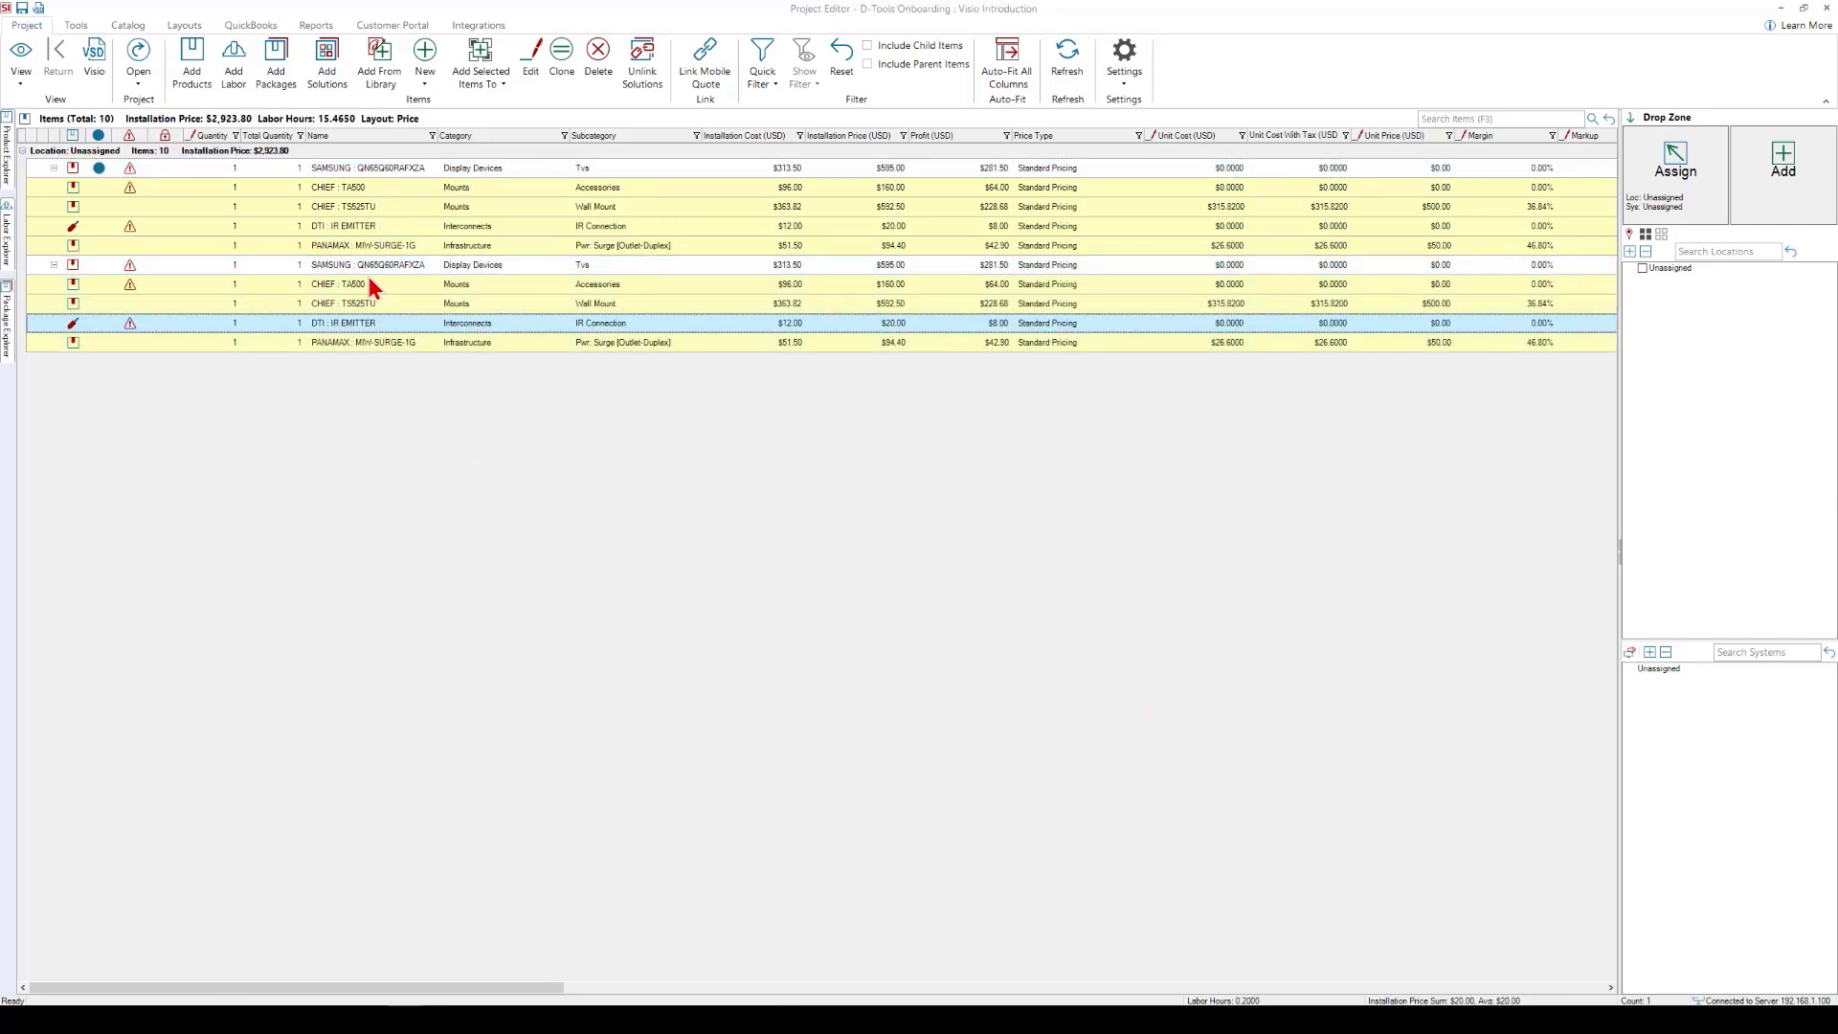
Paste the copied TV picture as the large image of the cloned Samsung TV, with thumbnail generation on, and save the product
{"action": "left_click", "coordinate": [370, 264]}
{"action": "double_click", "coordinate": [352, 268]}
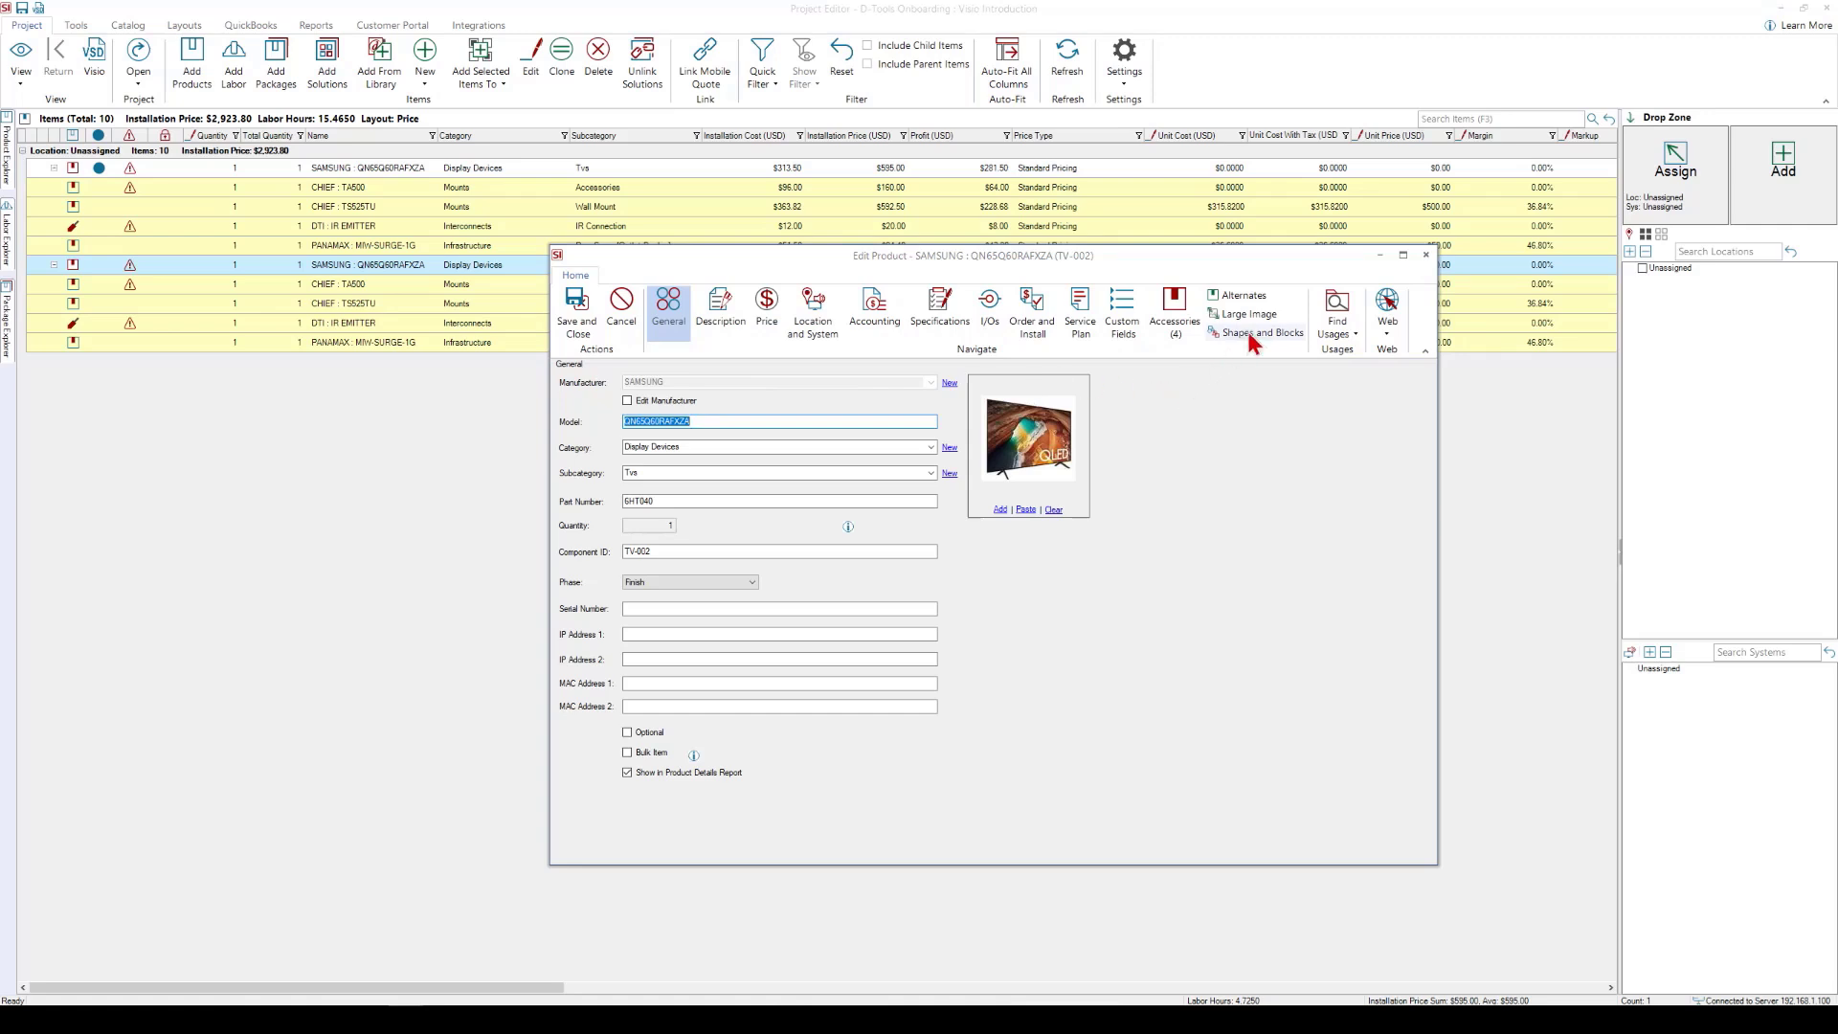
{"action": "left_click", "coordinate": [1255, 318]}
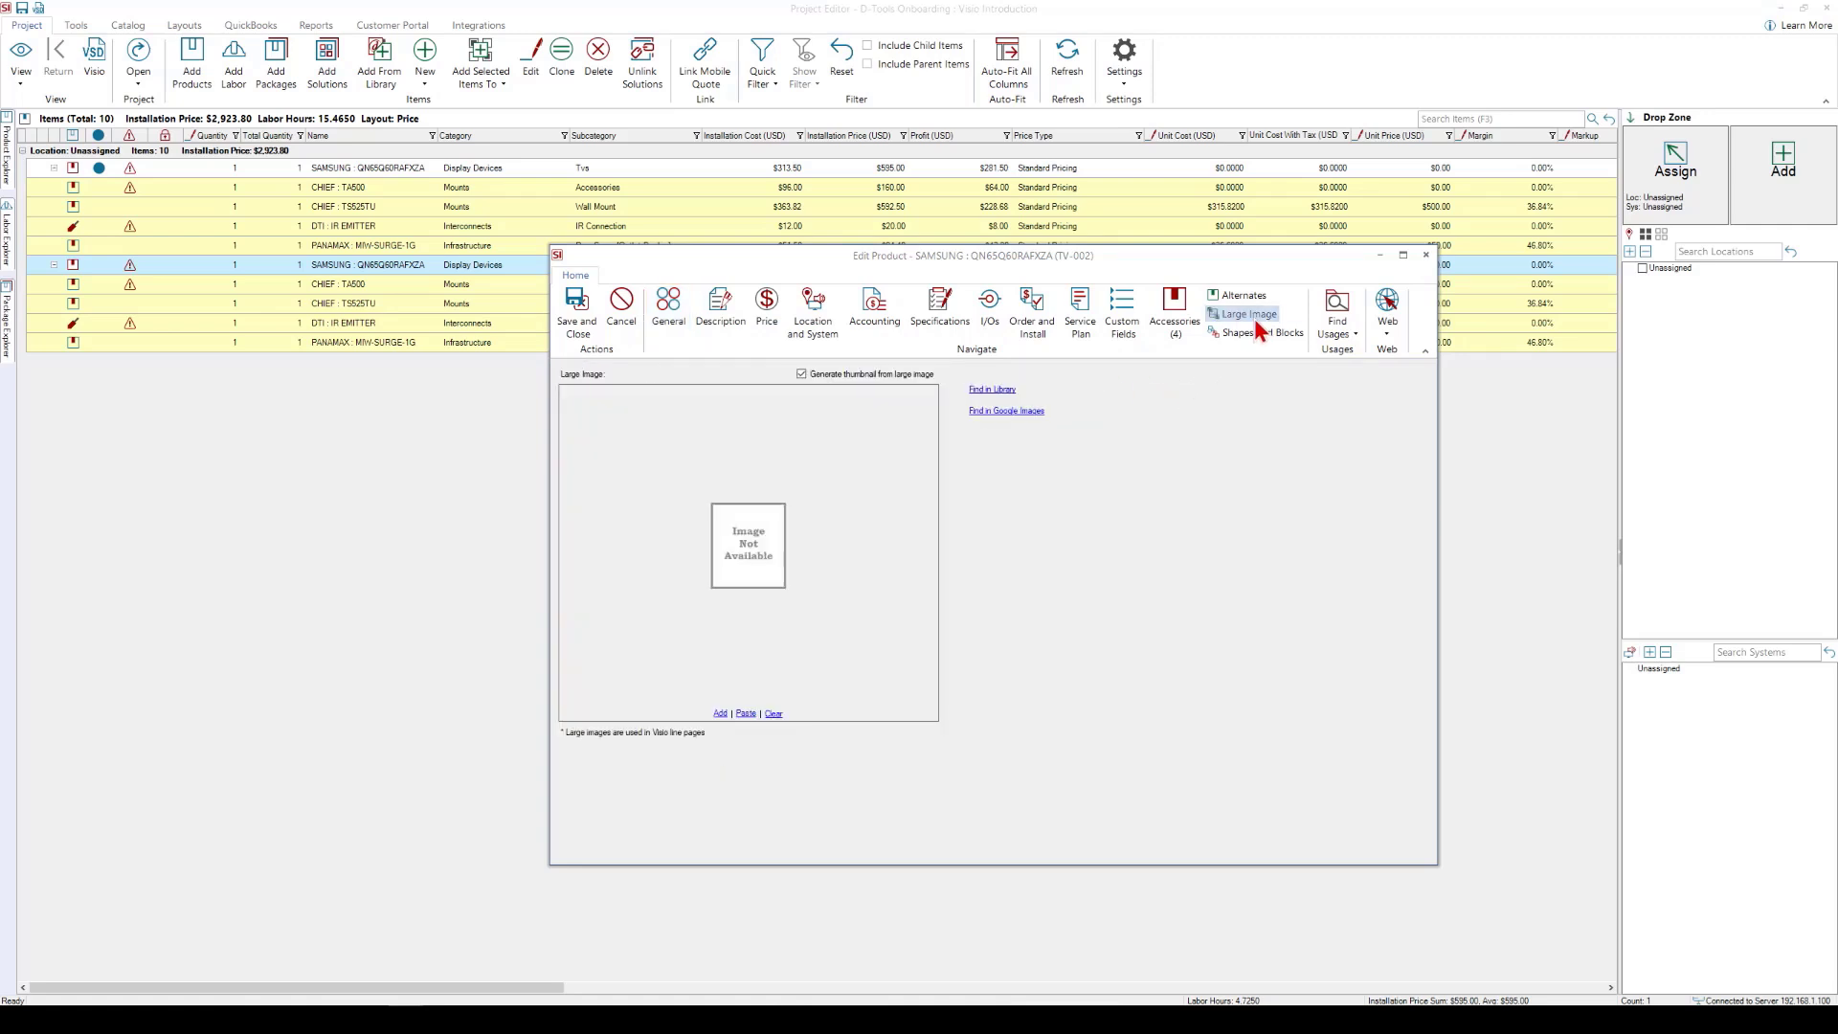
{"action": "left_click", "coordinate": [745, 715]}
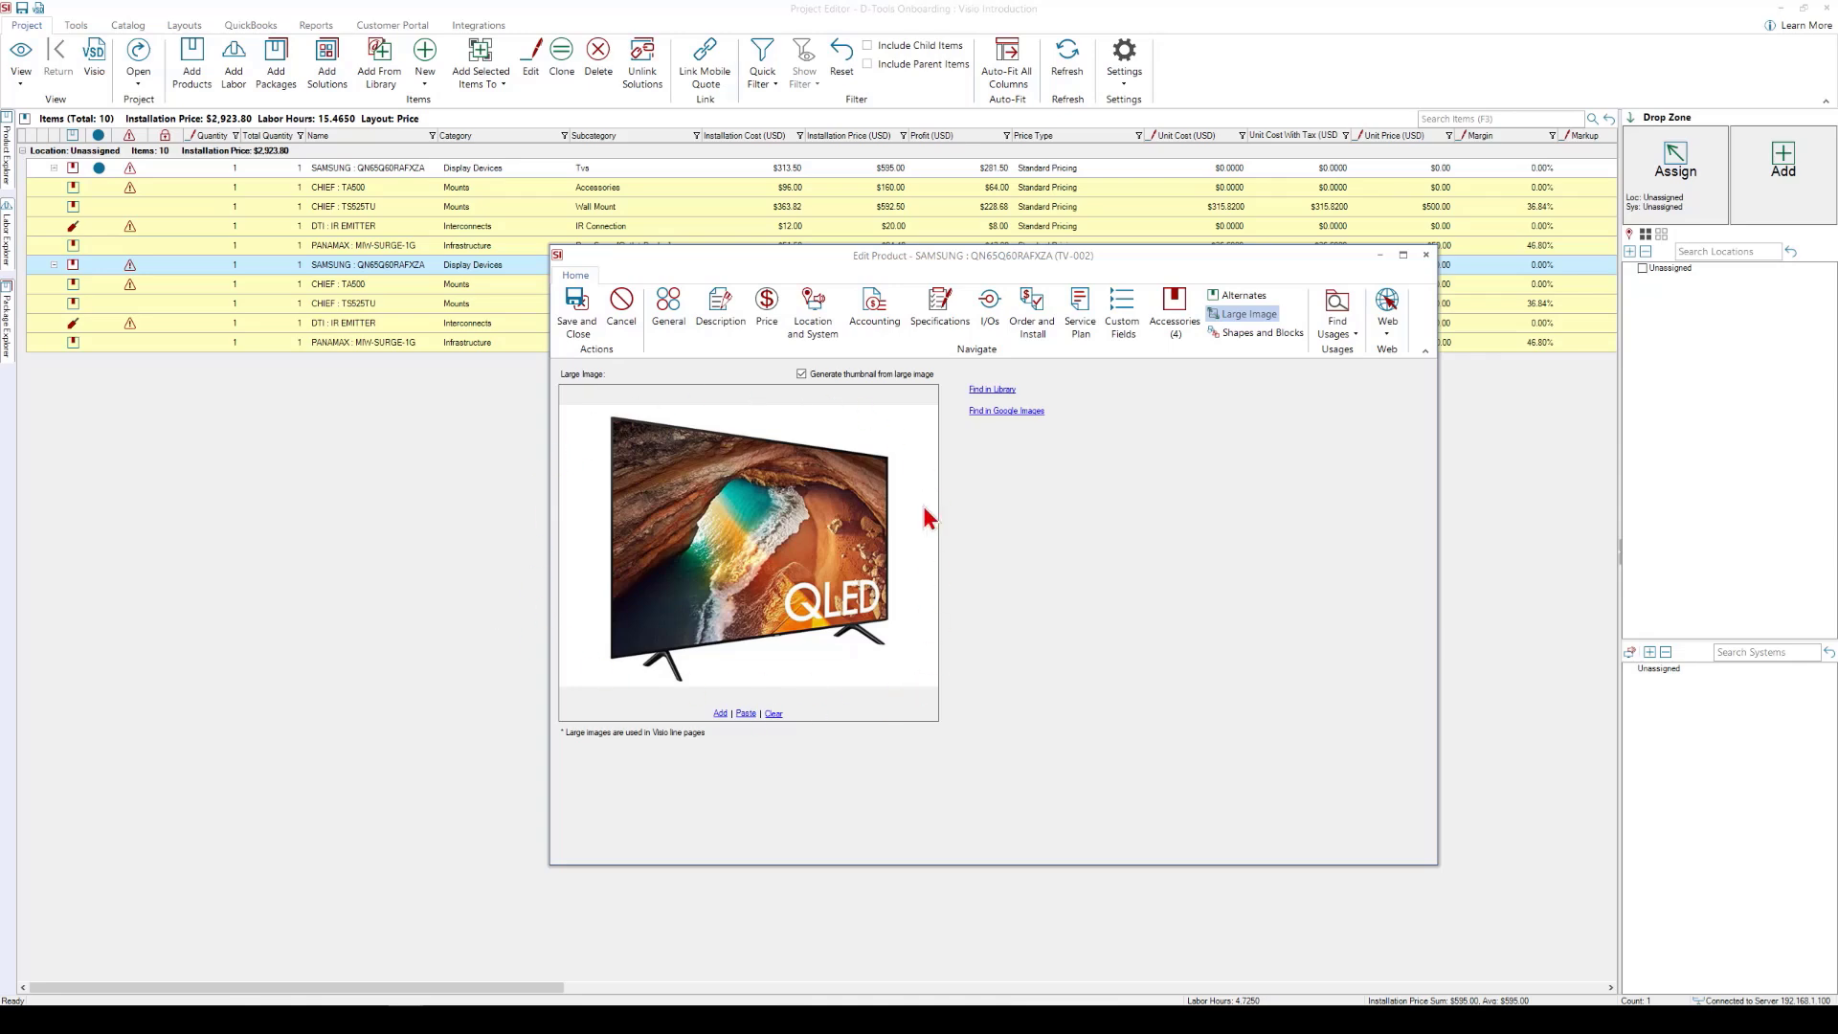
{"action": "left_click", "coordinate": [574, 314]}
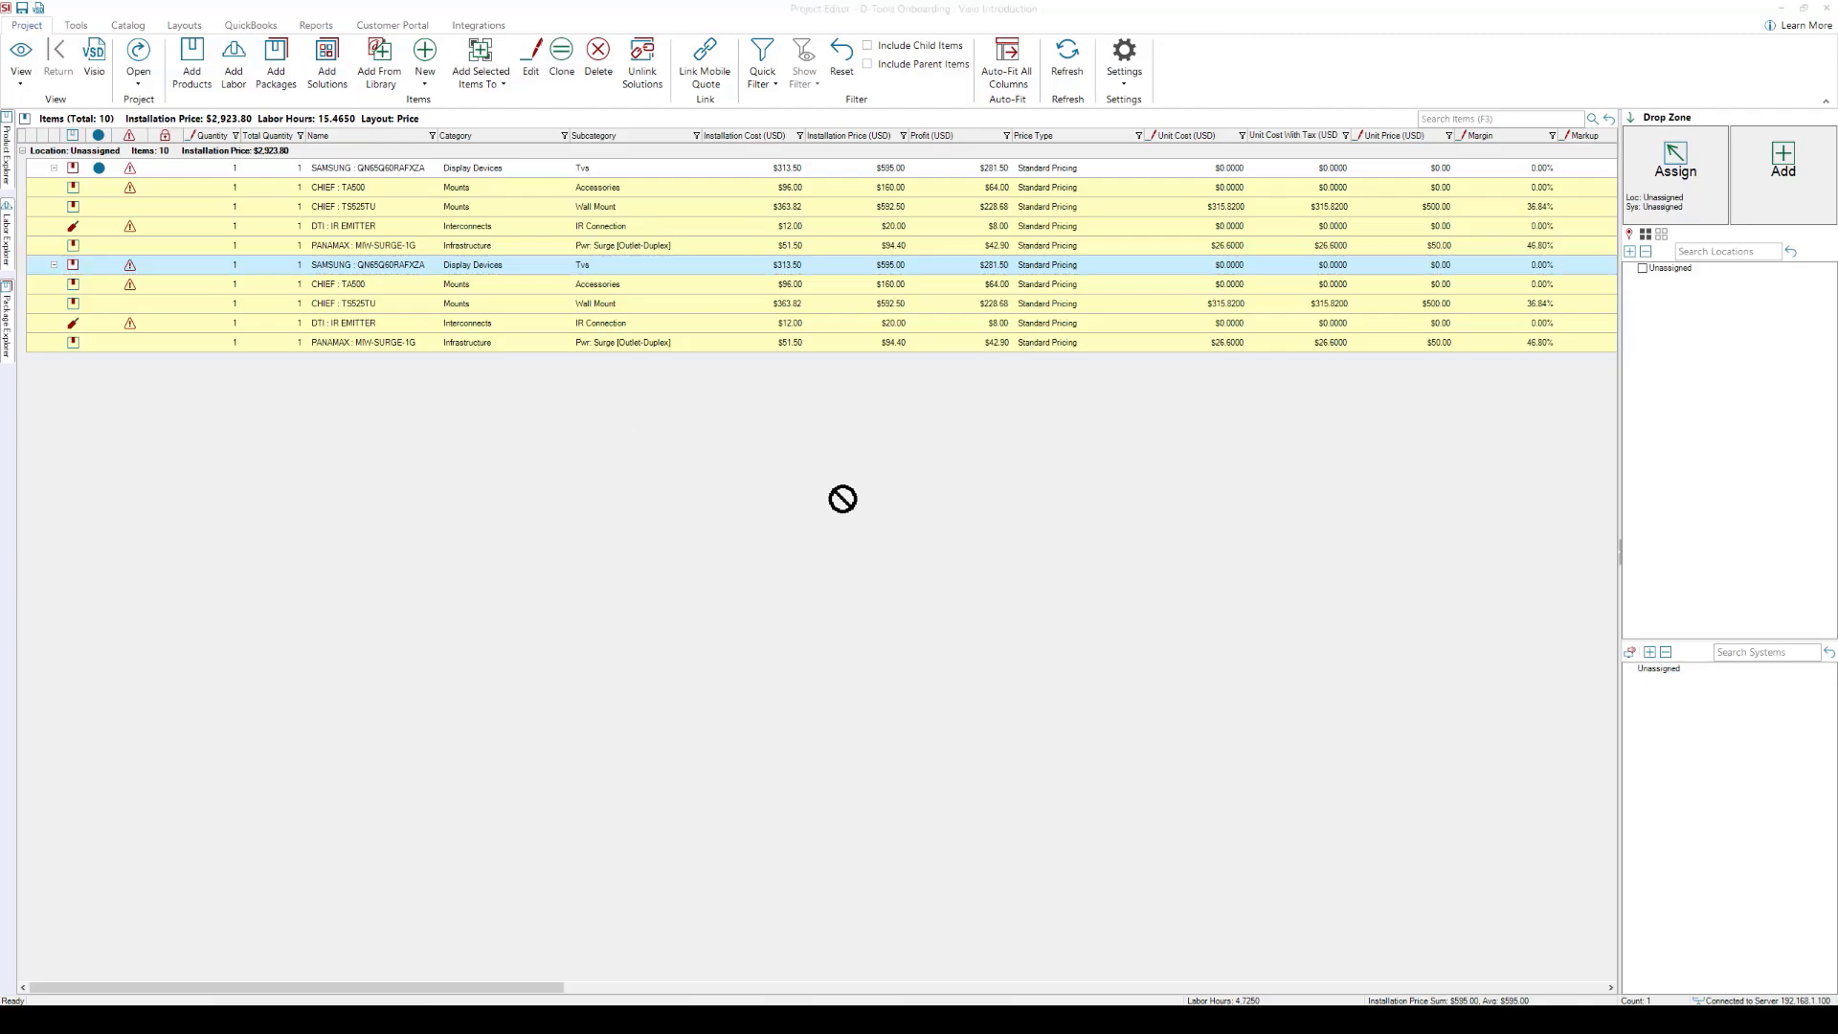
Place TV-002 on the Line Diagram page at about X 405 in, Y 444 in, and enlarge it to about 49 by 52 in
{"action": "left_click_drag", "start_coordinate": [843, 499], "coordinate": [946, 459]}
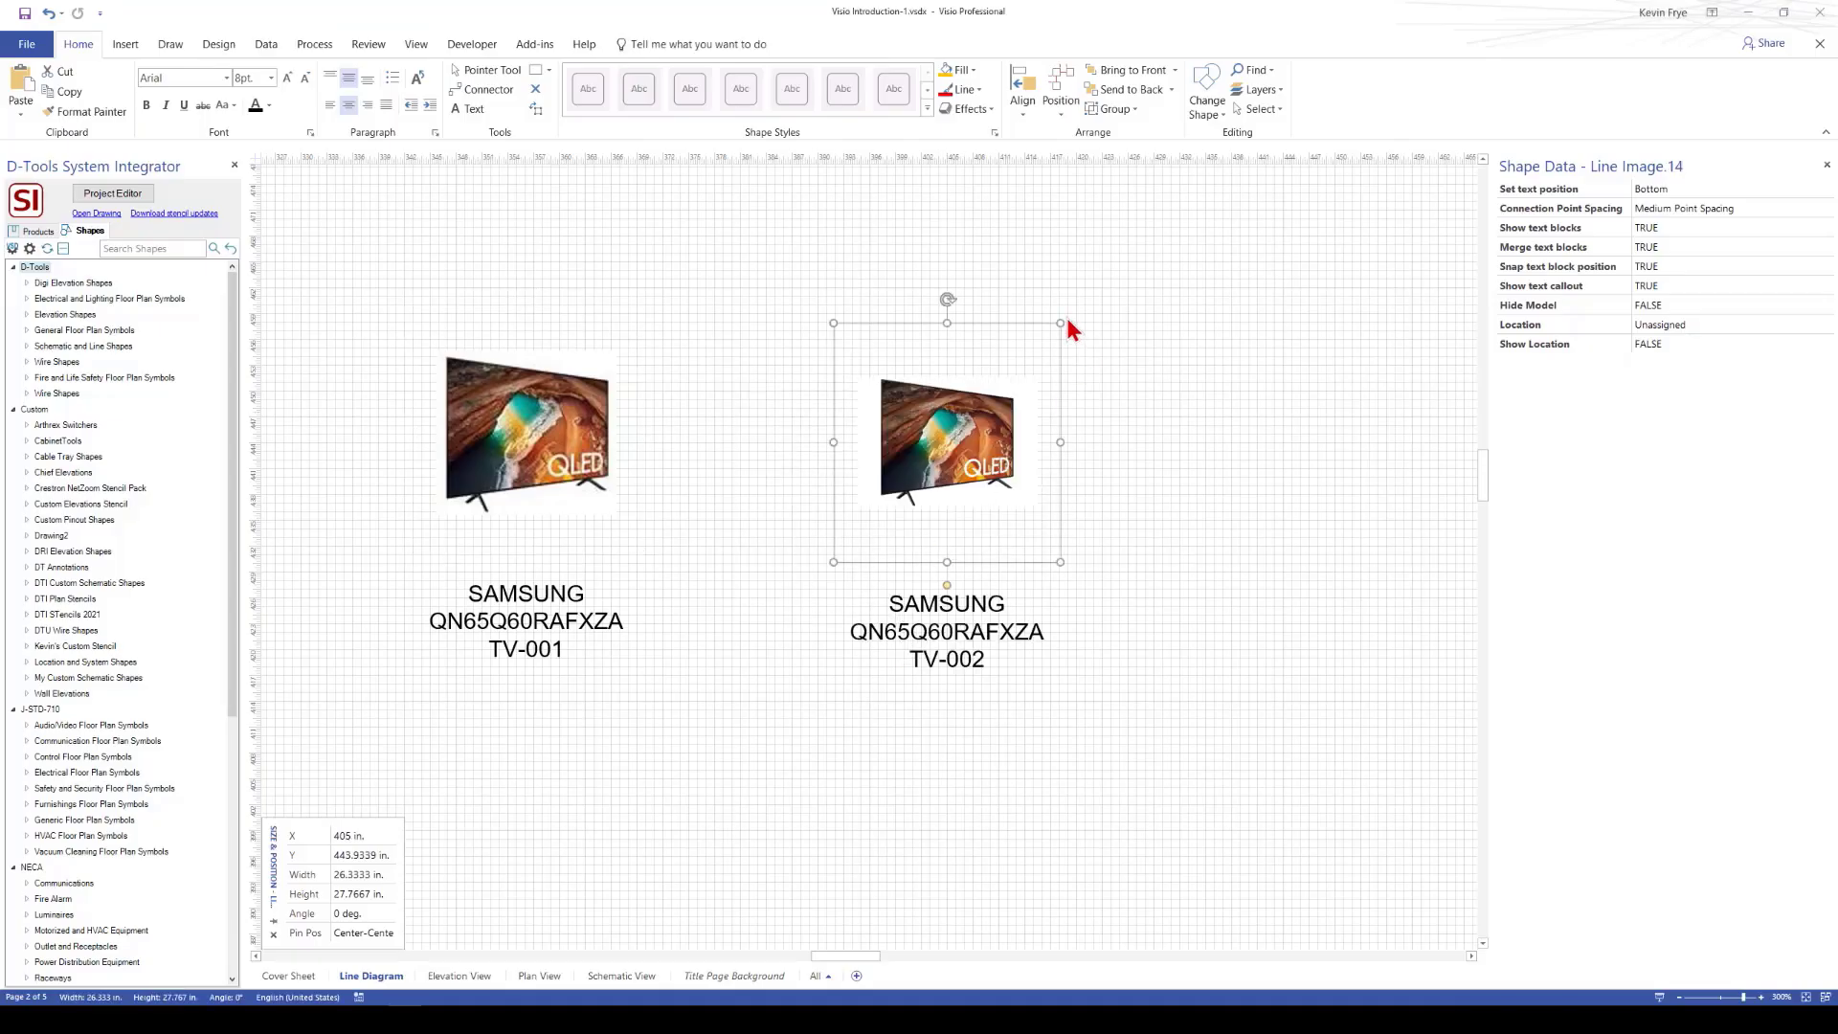
{"action": "left_click_drag", "start_coordinate": [1059, 323], "coordinate": [1252, 271]}
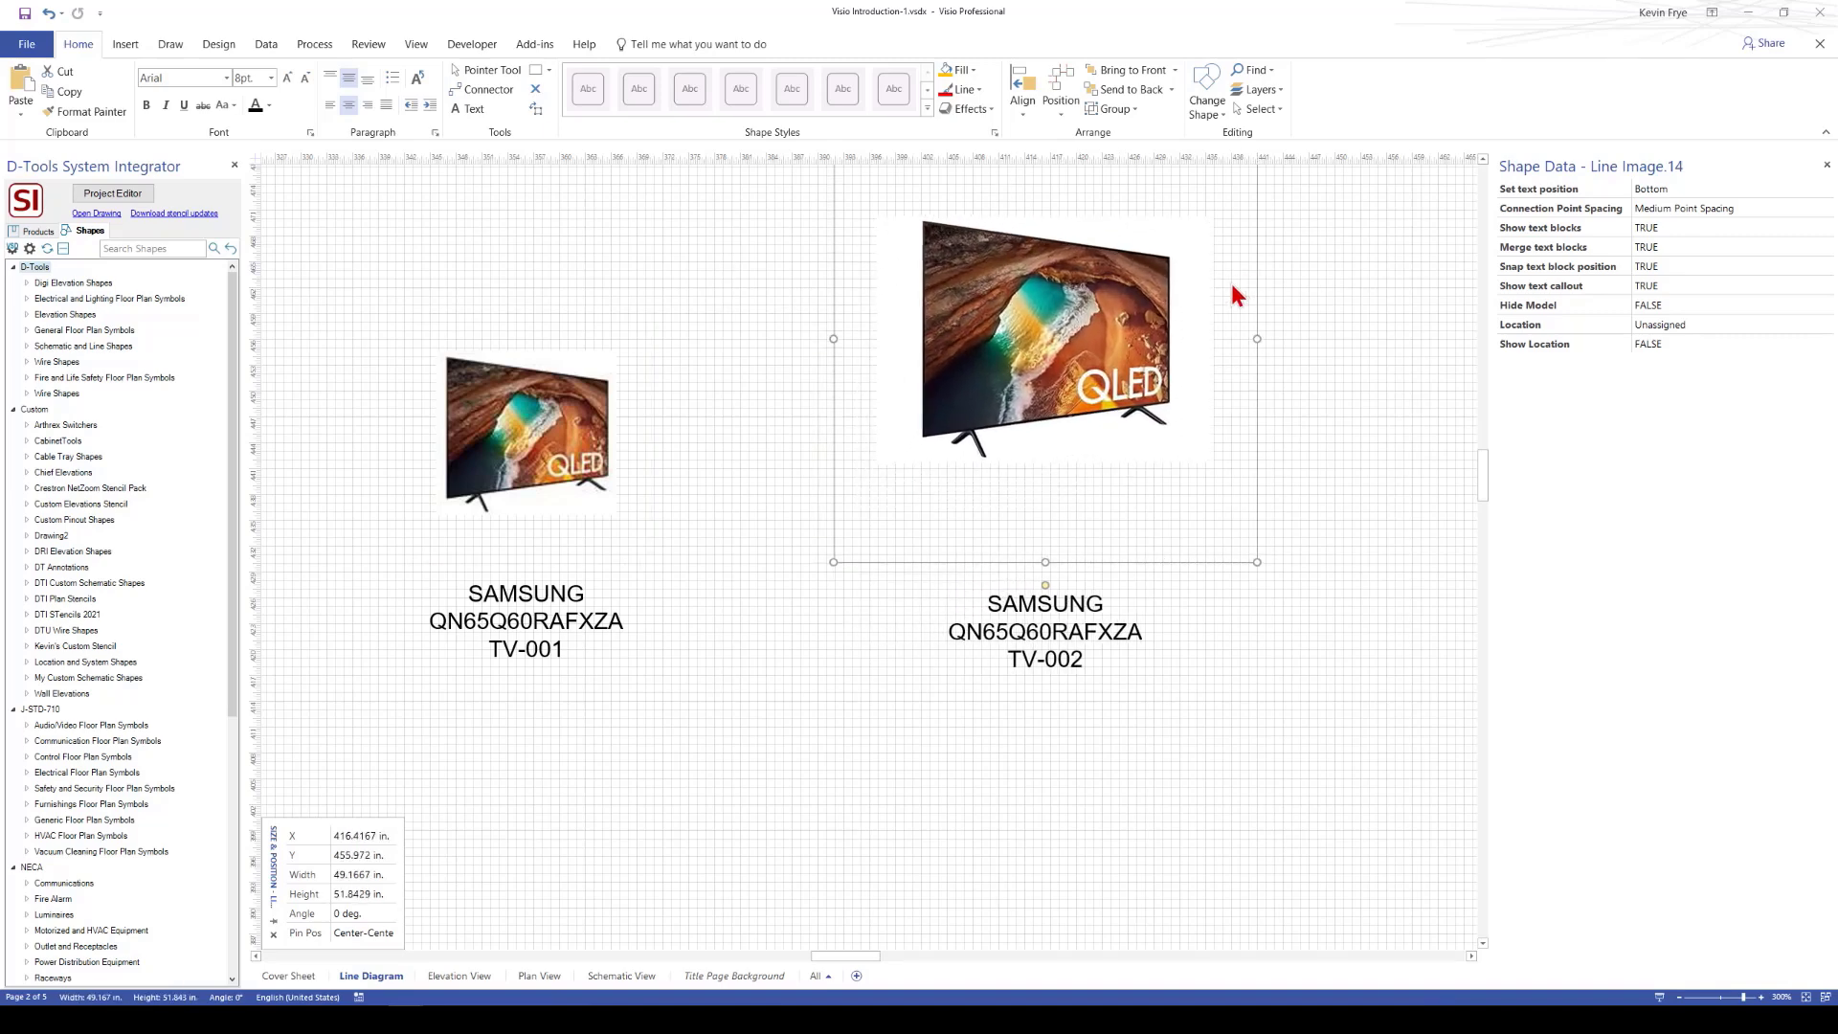
Enlarge TV-001 to about 43 by 45 in and compare its picture quality with that of TV-002 at close range
{"action": "left_click", "coordinate": [615, 381]}
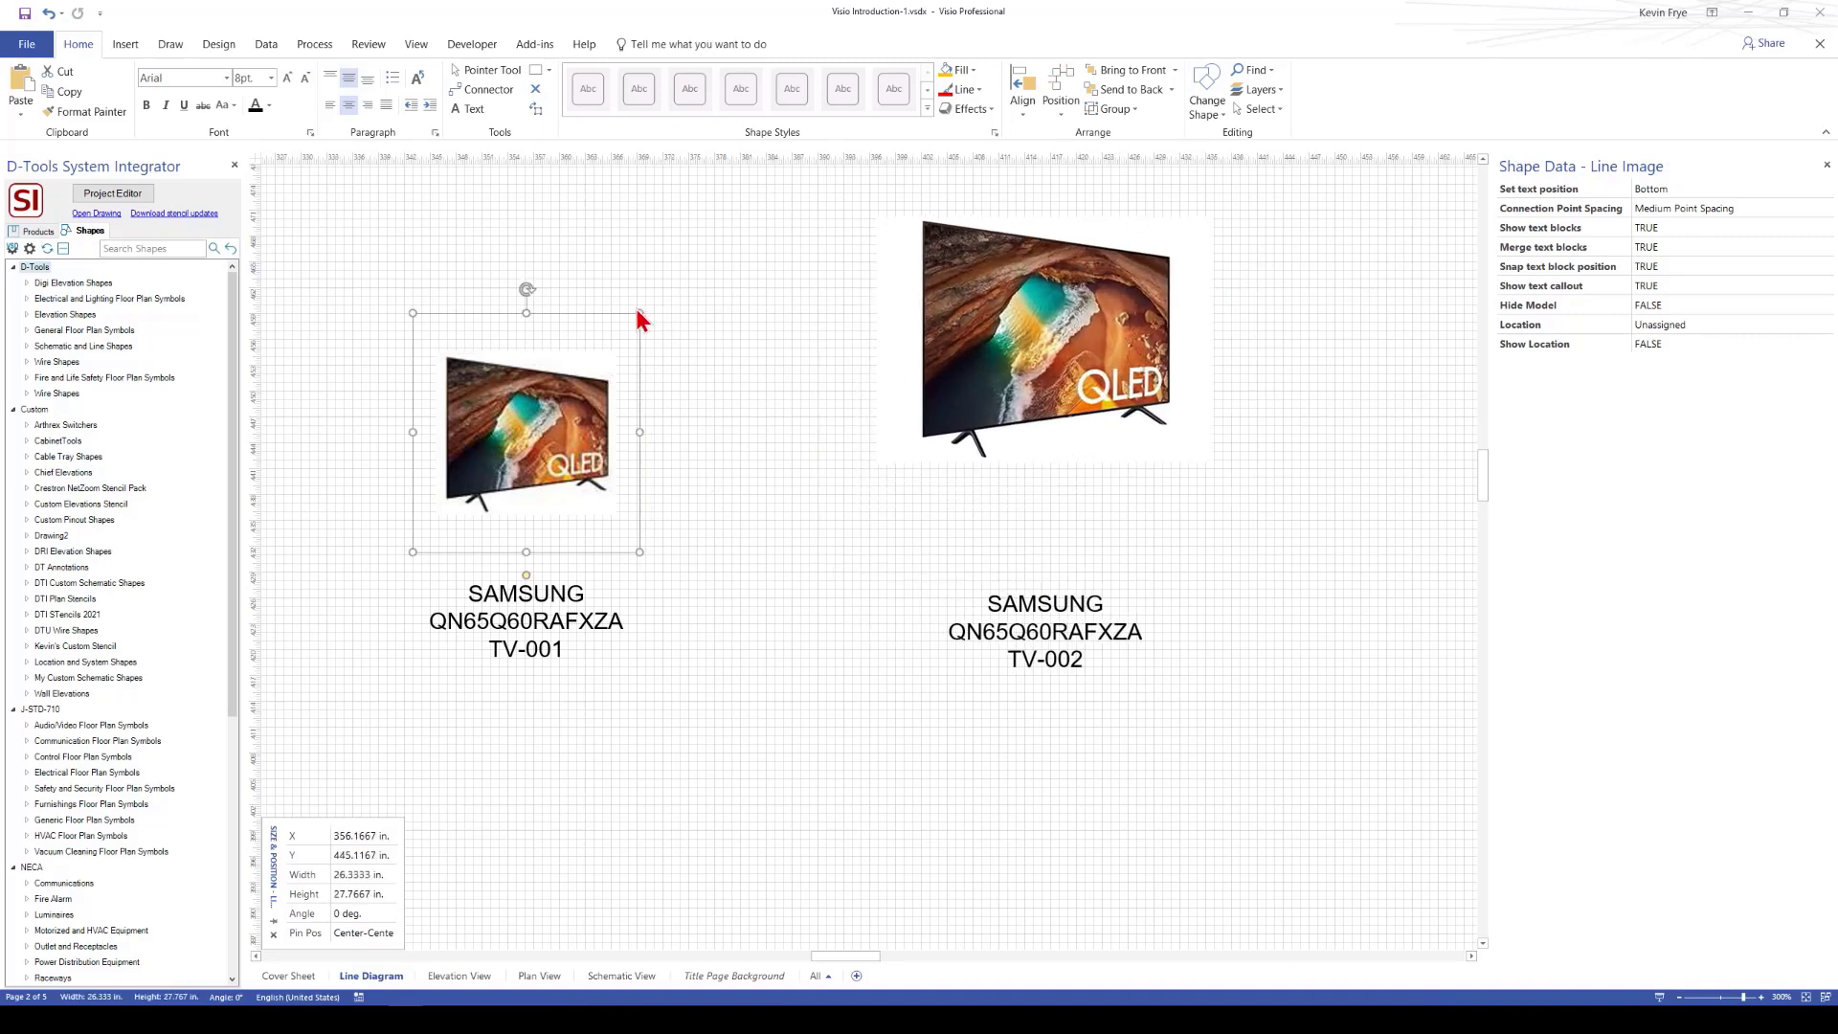
{"action": "left_click_drag", "start_coordinate": [637, 312], "coordinate": [781, 259]}
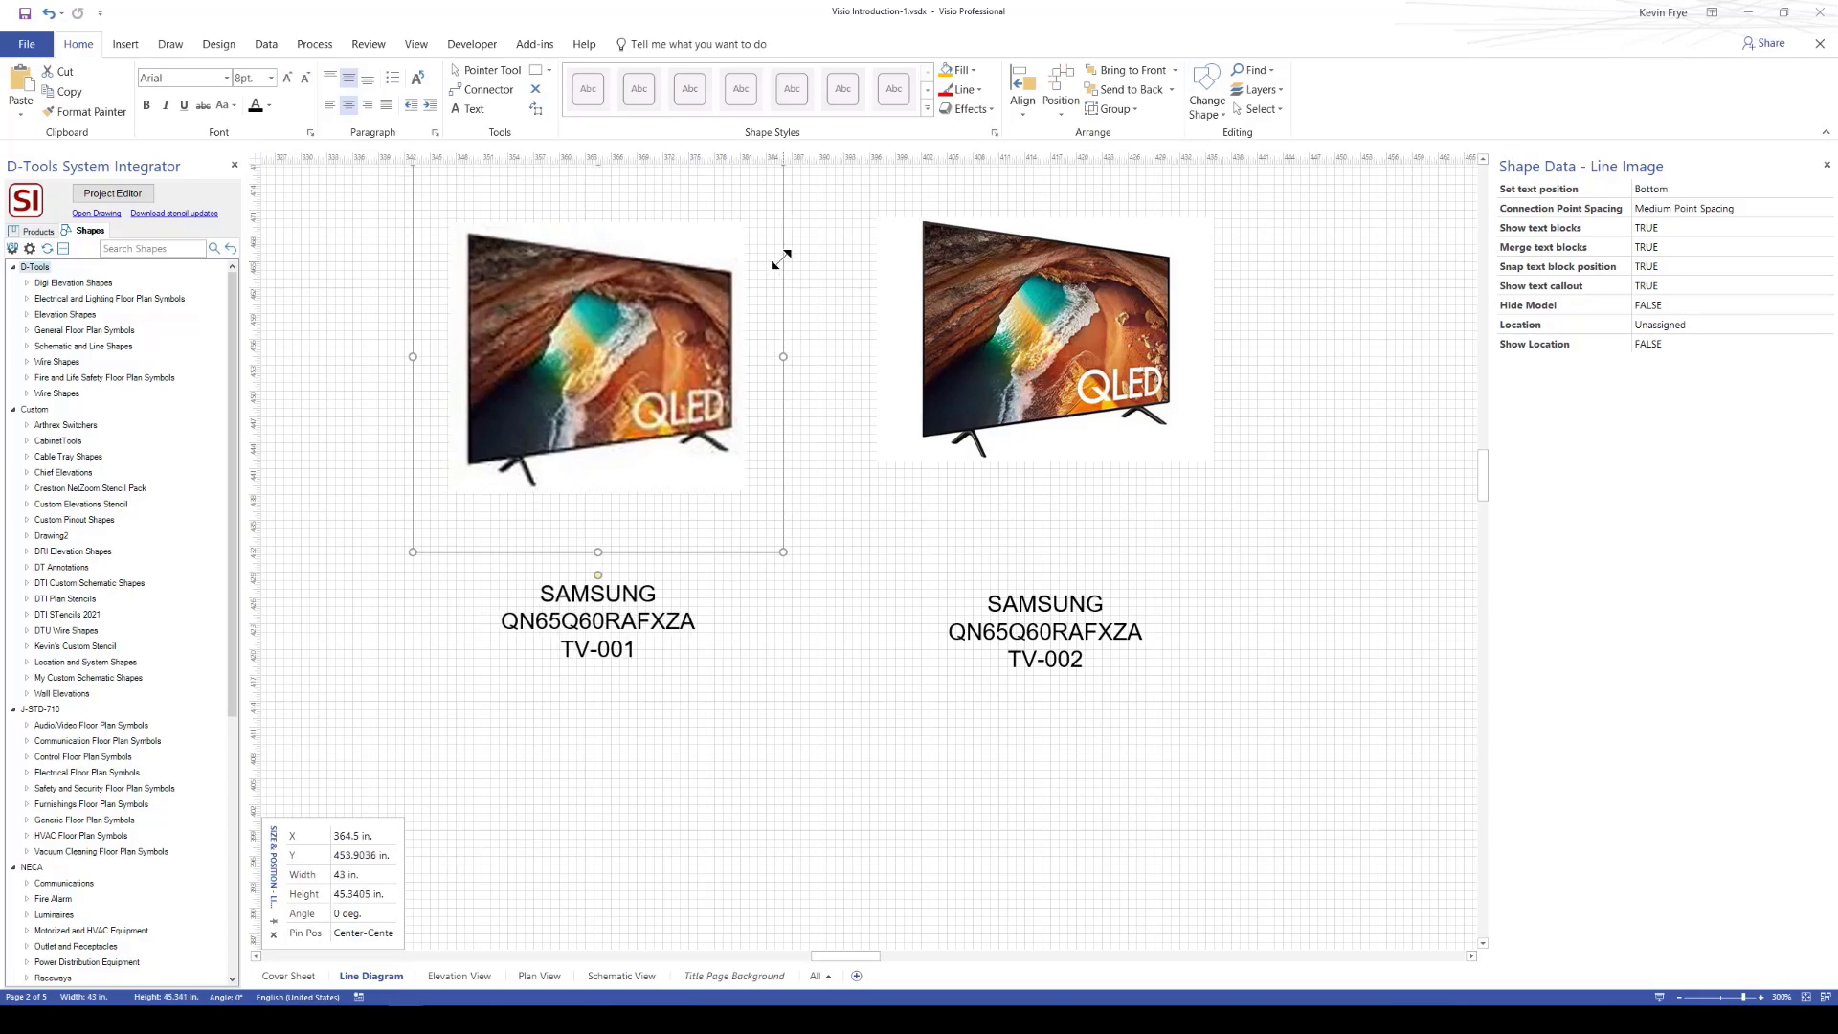
{"action": "scroll", "coordinate": [859, 337], "scroll_direction": "up", "scroll_amount": 2}
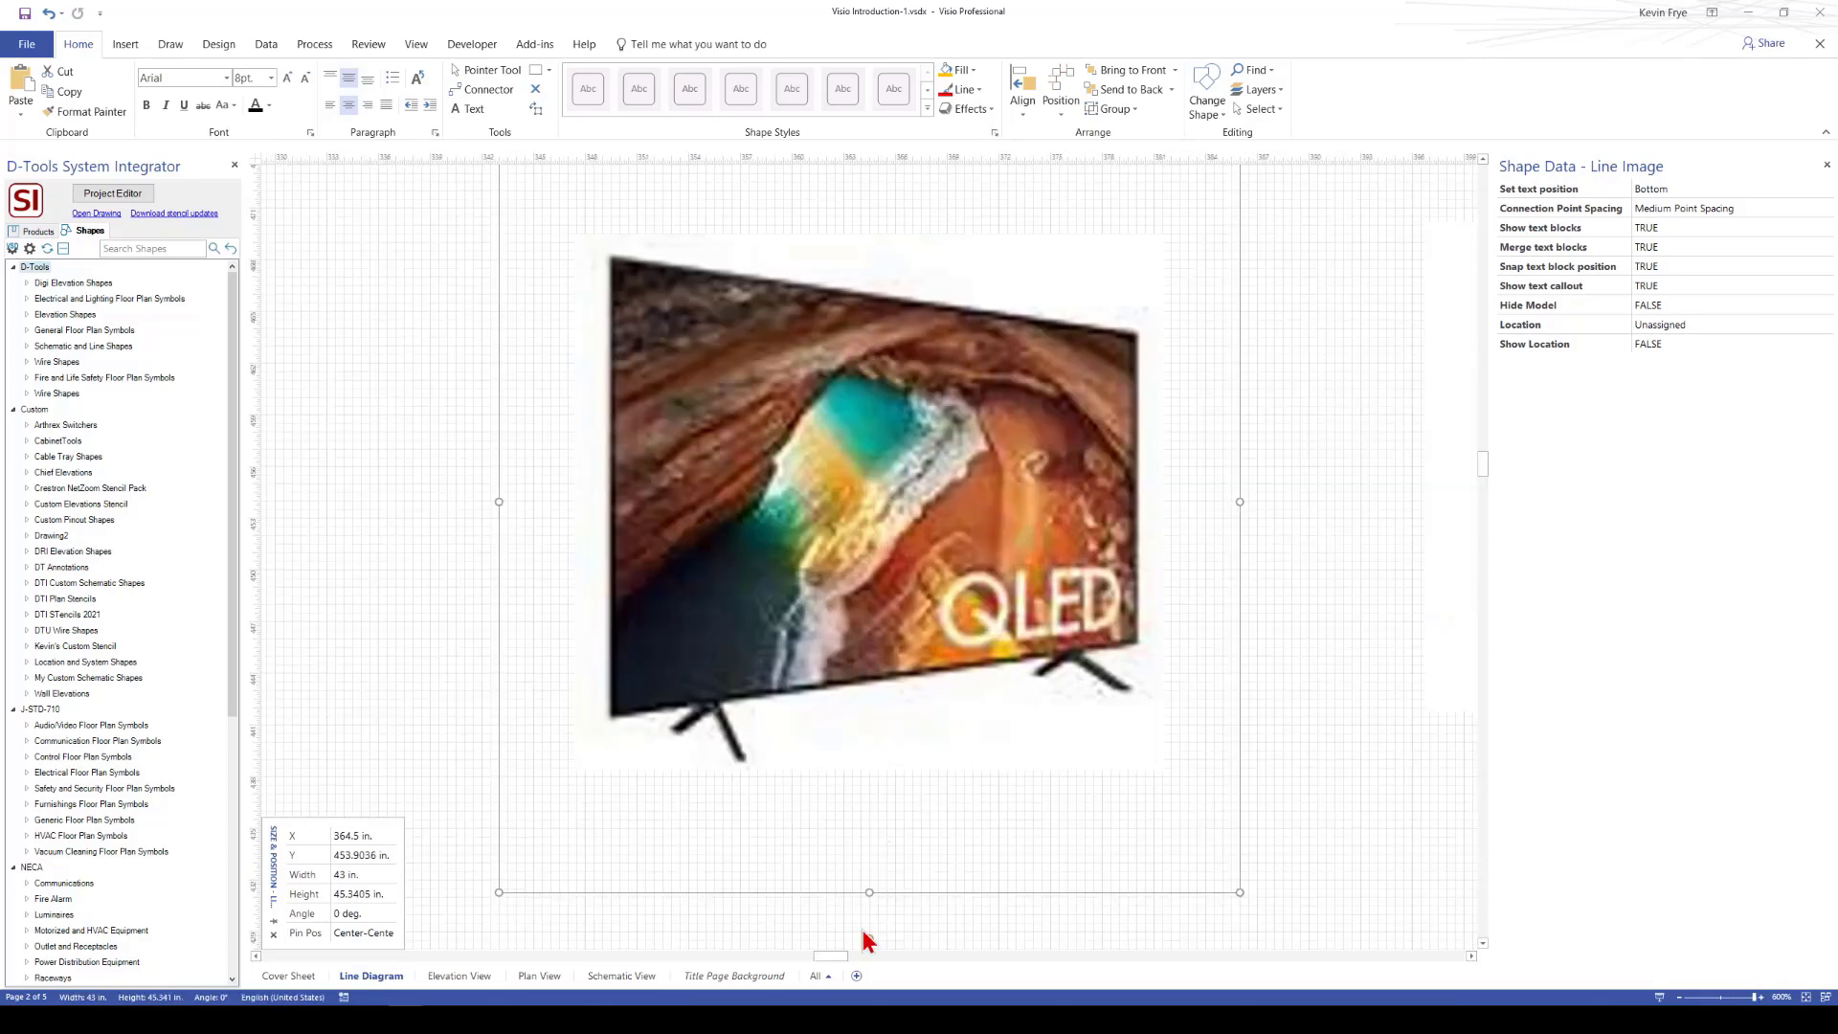
{"action": "mouse_move", "coordinate": [825, 952]}
{"action": "left_mouse_down"}
{"action": "mouse_move", "coordinate": [864, 966]}
{"action": "mouse_move", "coordinate": [843, 962]}
{"action": "left_mouse_up"}
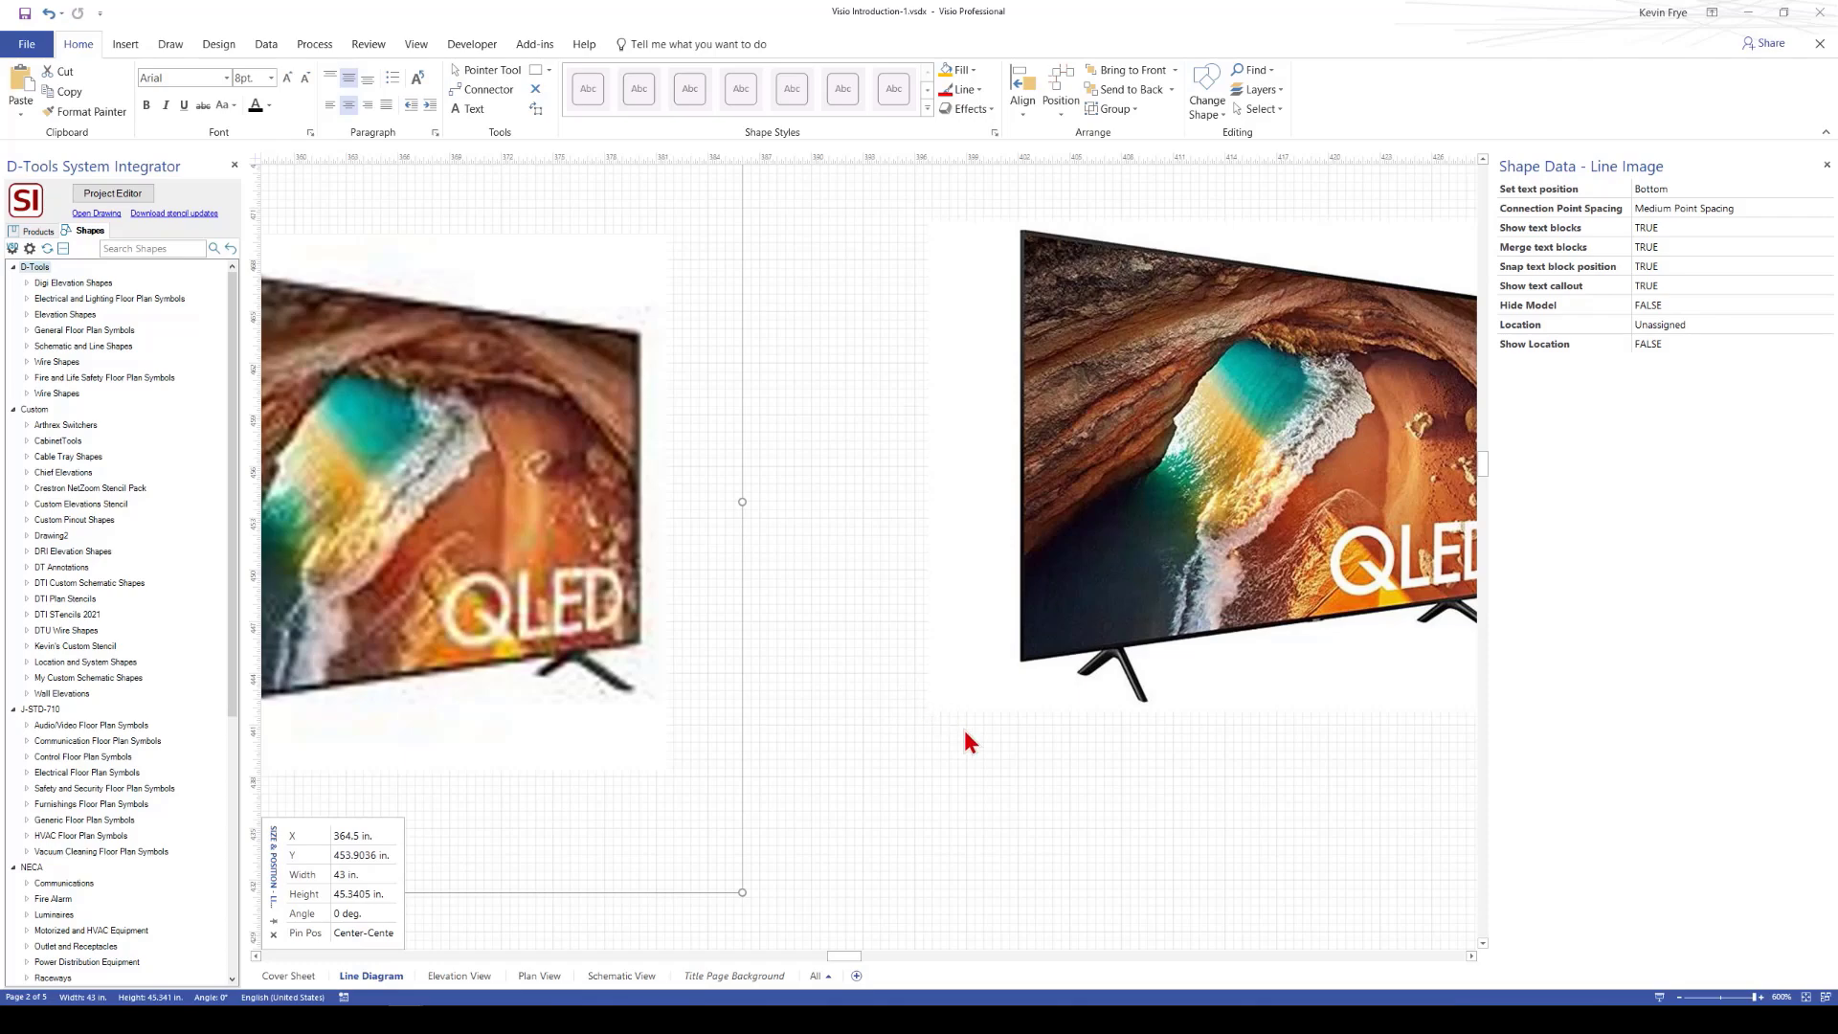
{"action": "scroll", "coordinate": [965, 733], "scroll_direction": "down", "scroll_amount": 4}
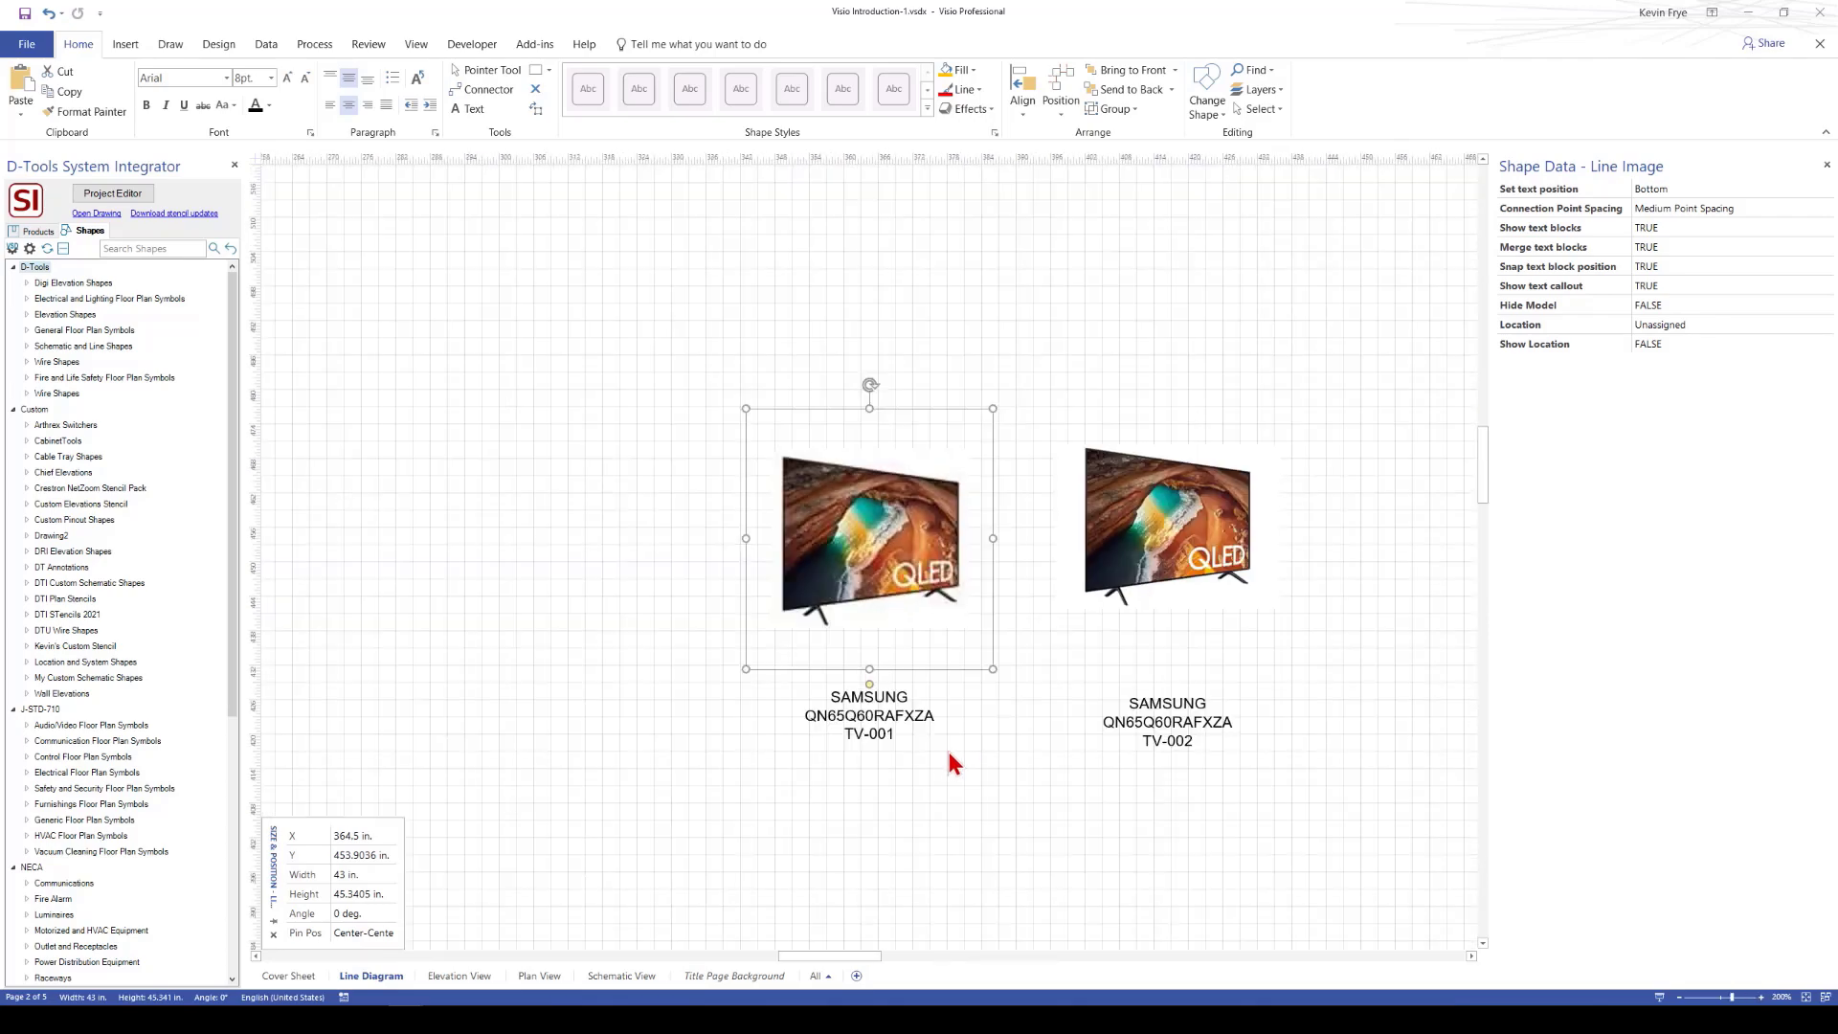
{"action": "scroll", "coordinate": [948, 754], "scroll_direction": "down", "scroll_amount": 2}
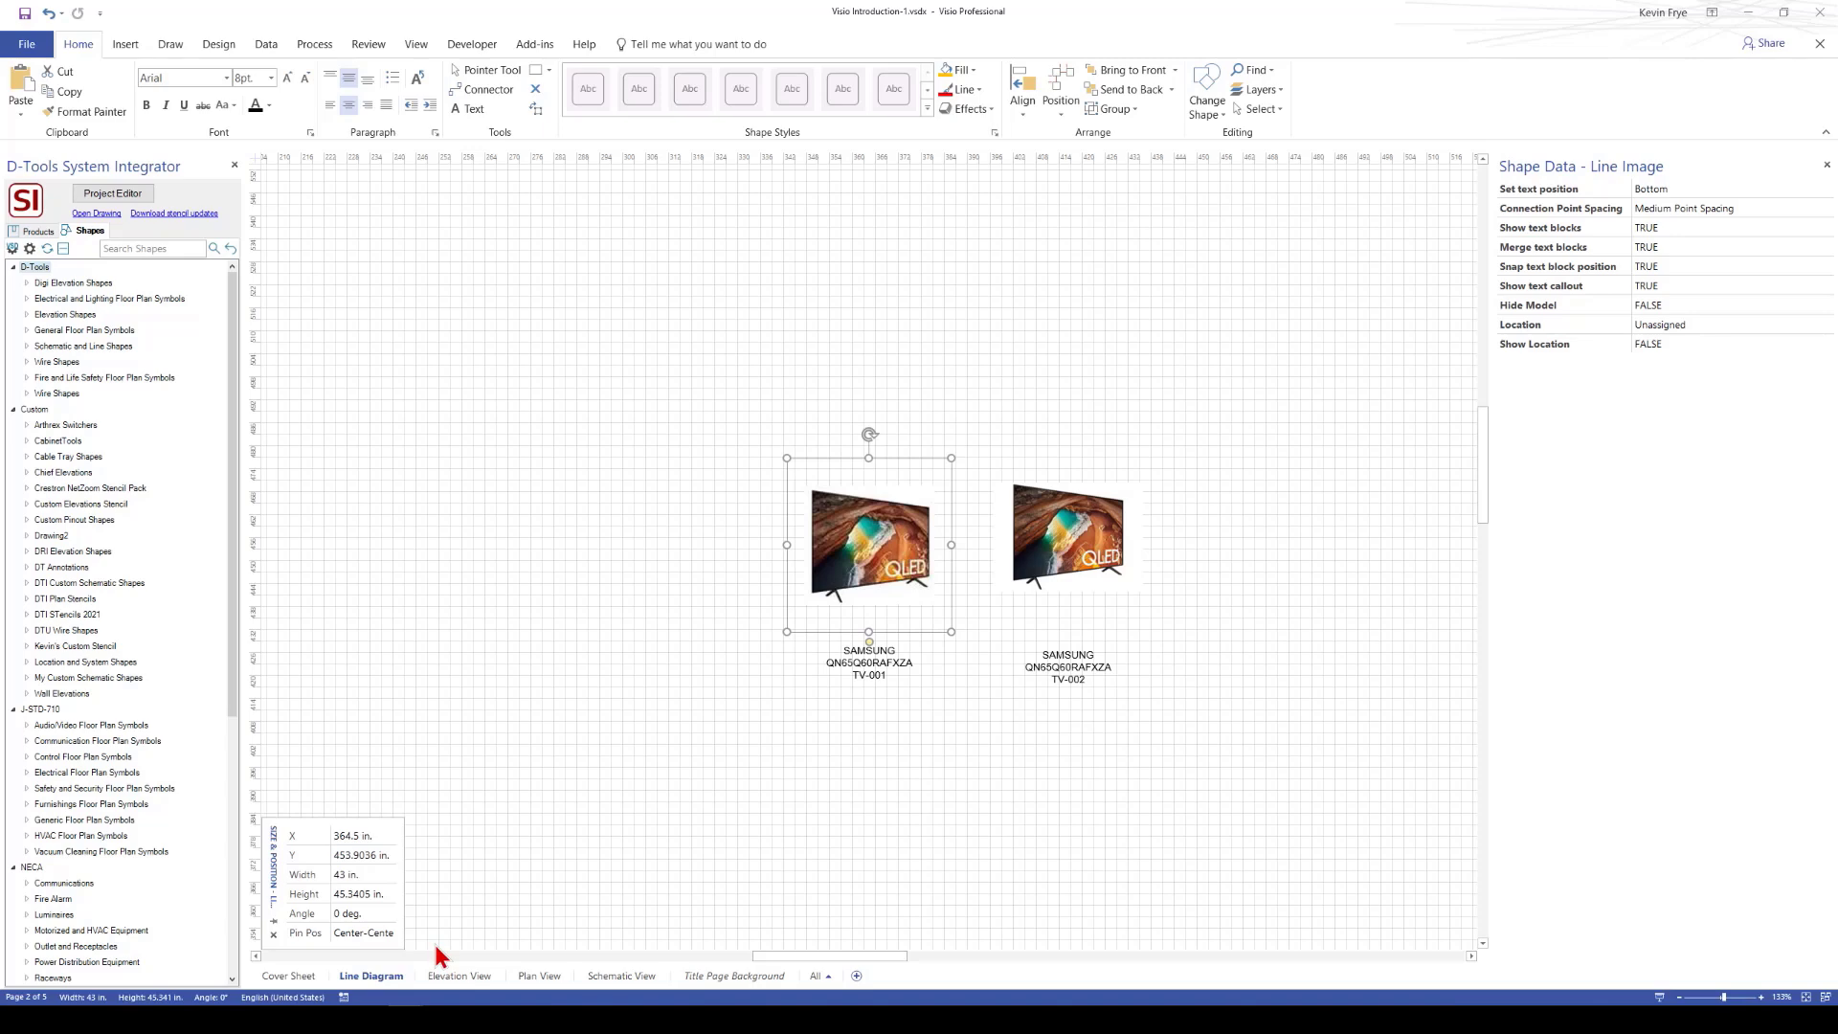
Place the first Samsung TV from the Project Editor on the Elevation View page at about X 189 in, Y 168 in, and inspect it closely
{"action": "left_click", "coordinate": [460, 976]}
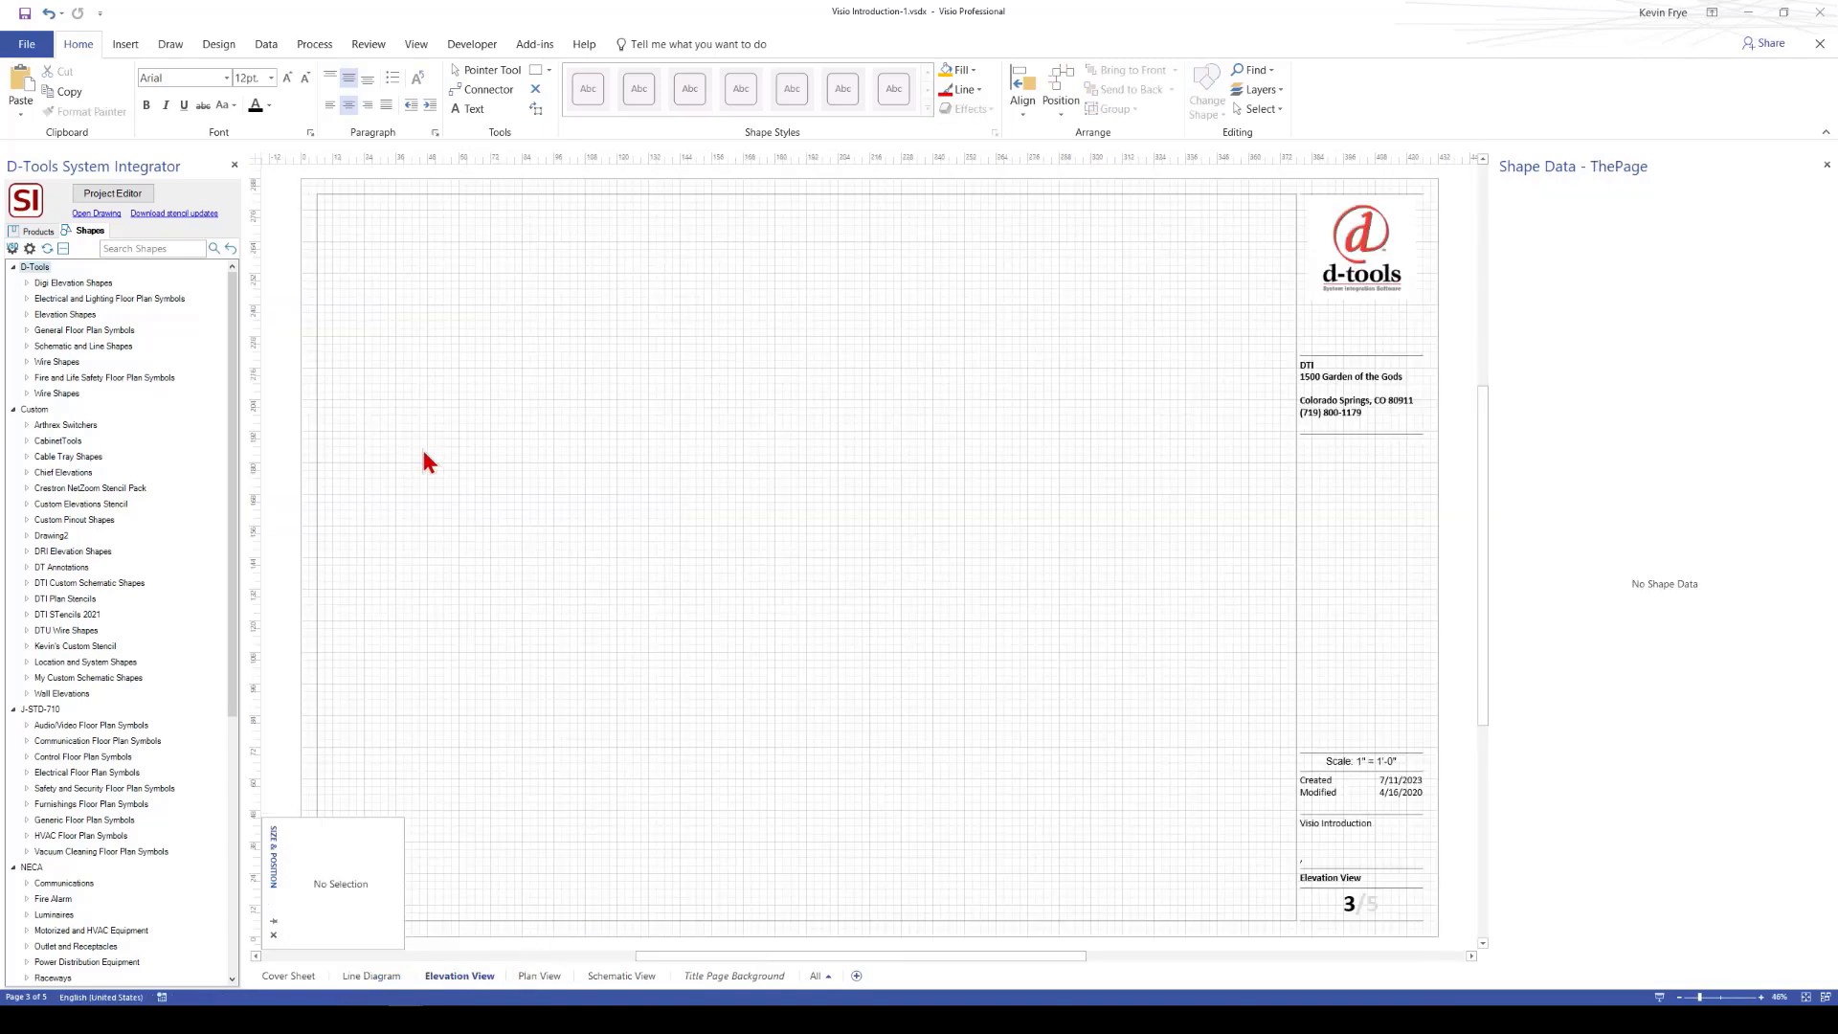
{"action": "left_click", "coordinate": [100, 193]}
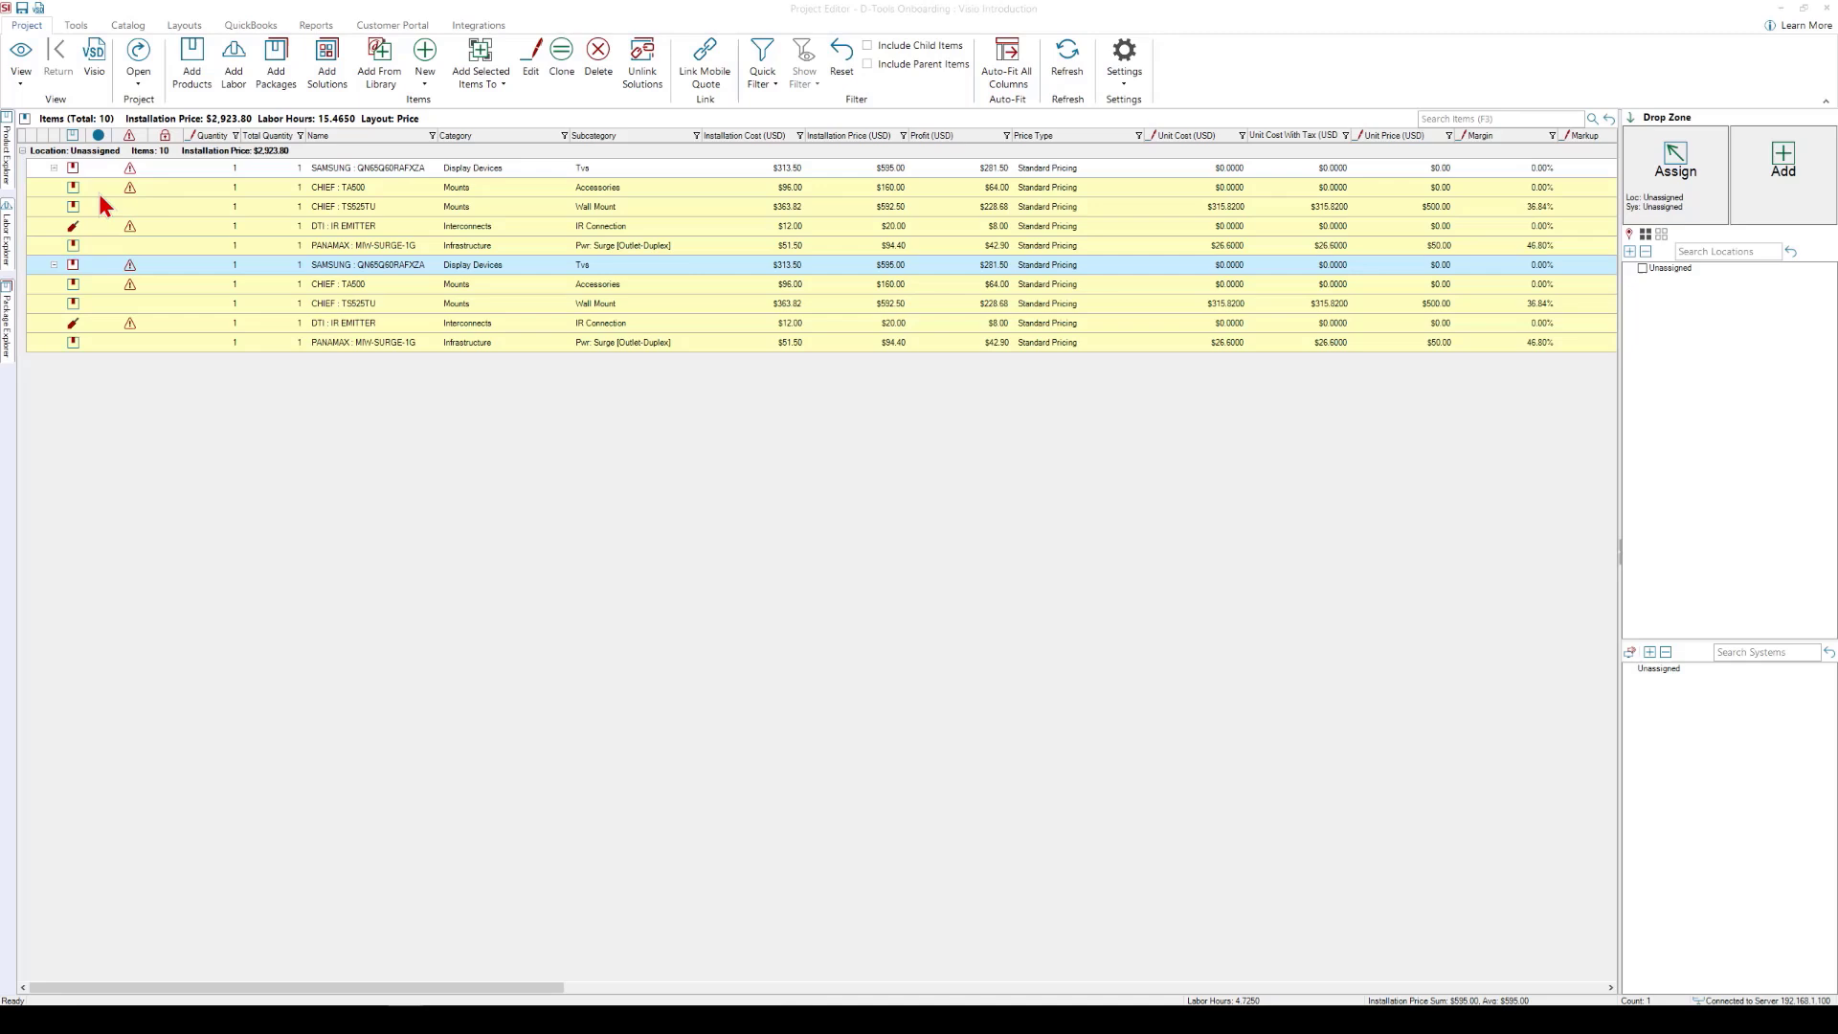
{"action": "left_click", "coordinate": [370, 174]}
{"action": "left_click_drag", "start_coordinate": [366, 182], "coordinate": [798, 496]}
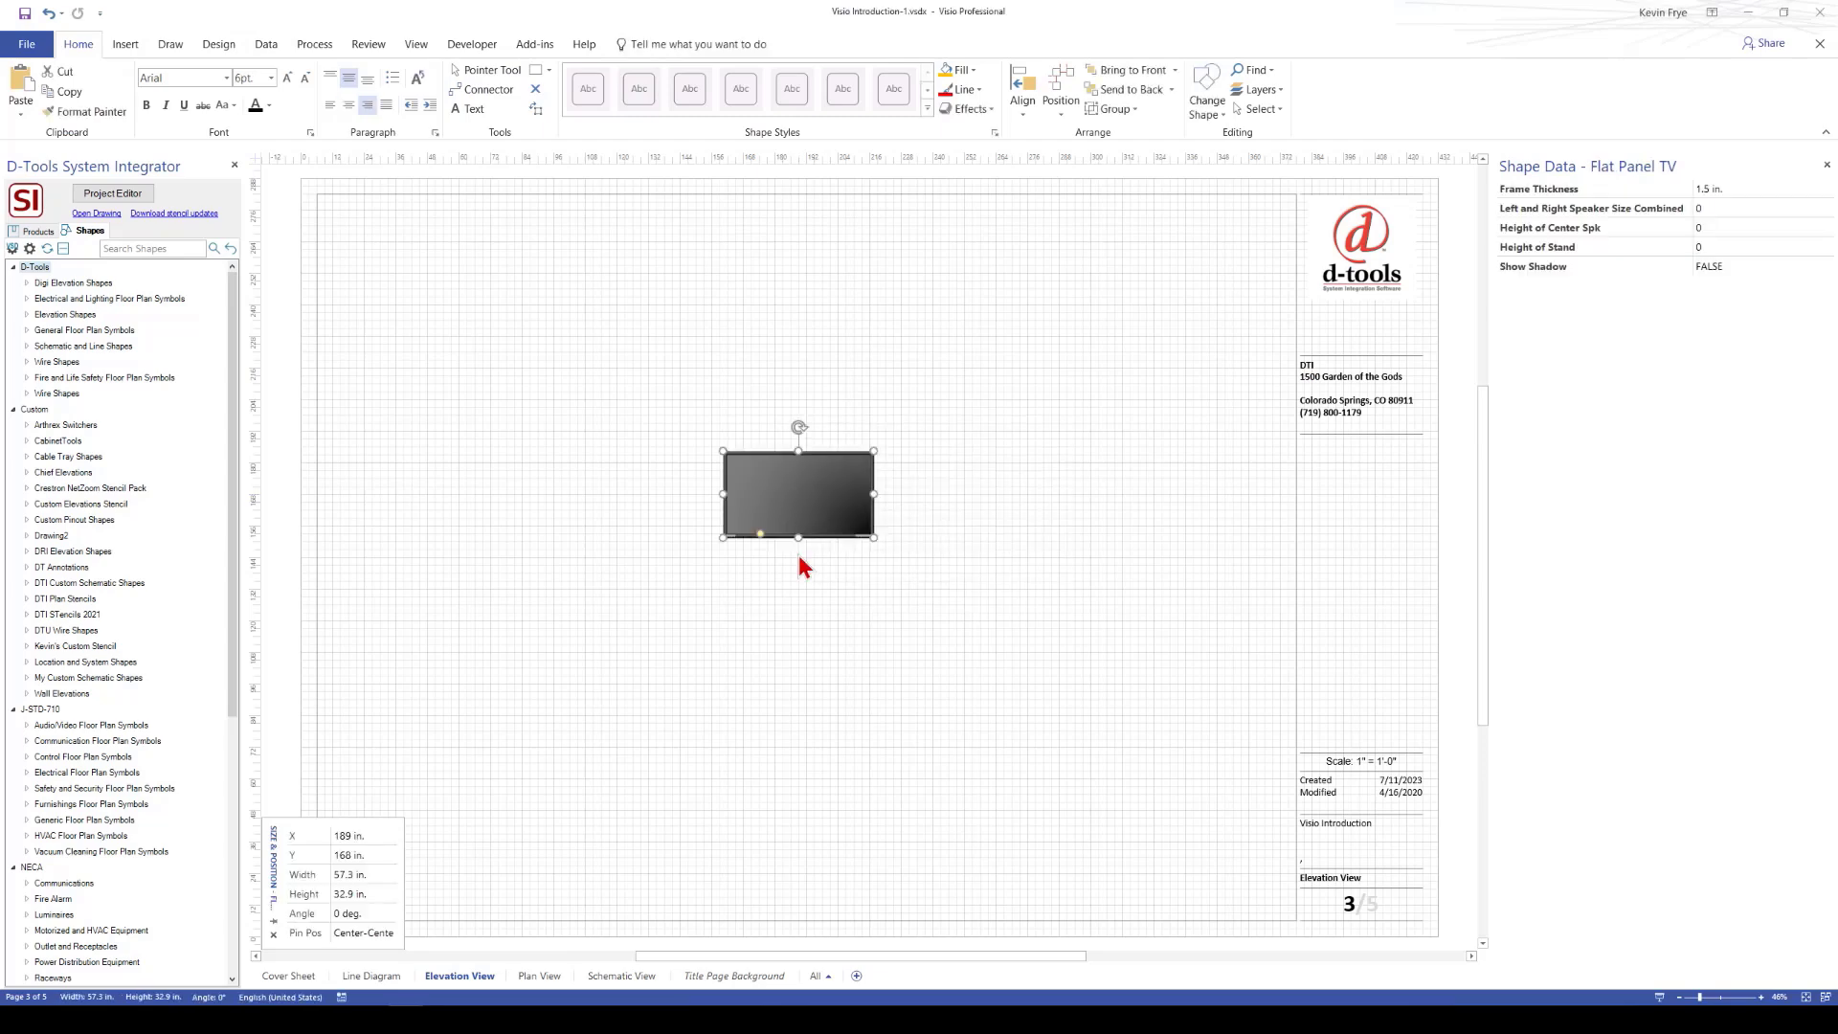
{"action": "scroll", "coordinate": [798, 555], "scroll_direction": "up", "scroll_amount": 5, "text": "ctrl"}
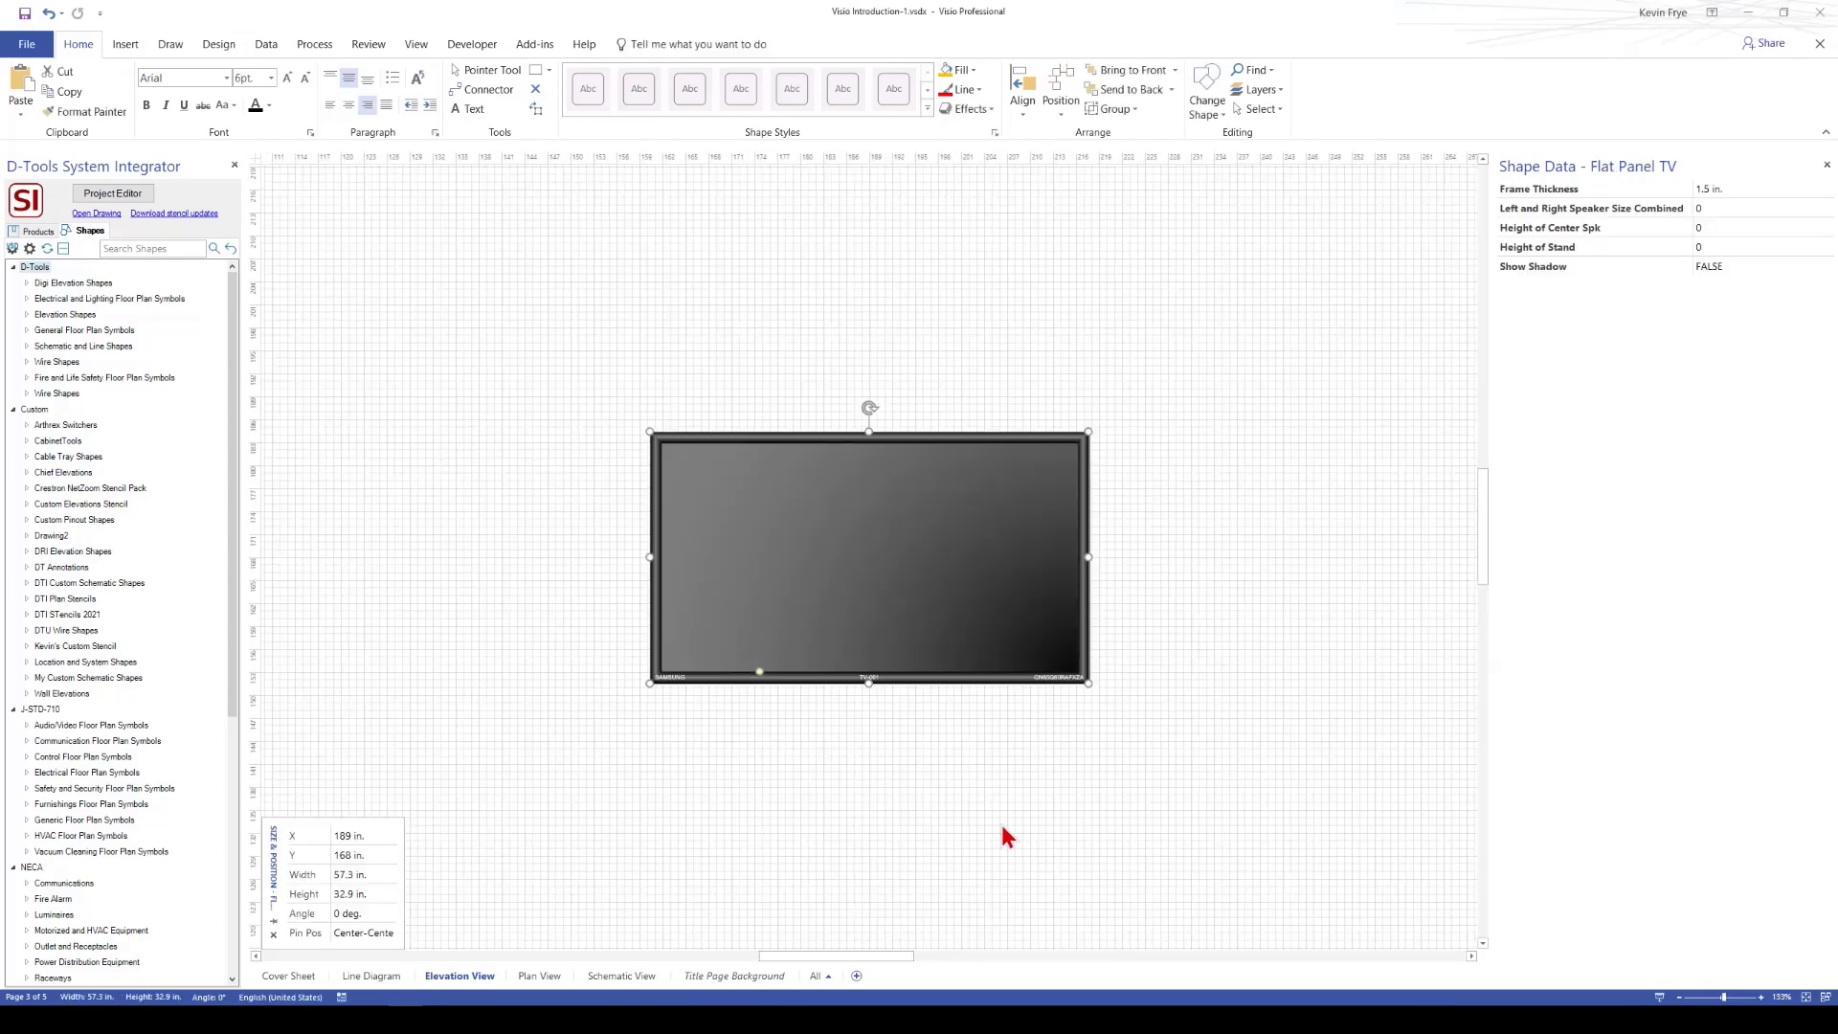
{"action": "left_click", "coordinate": [819, 753]}
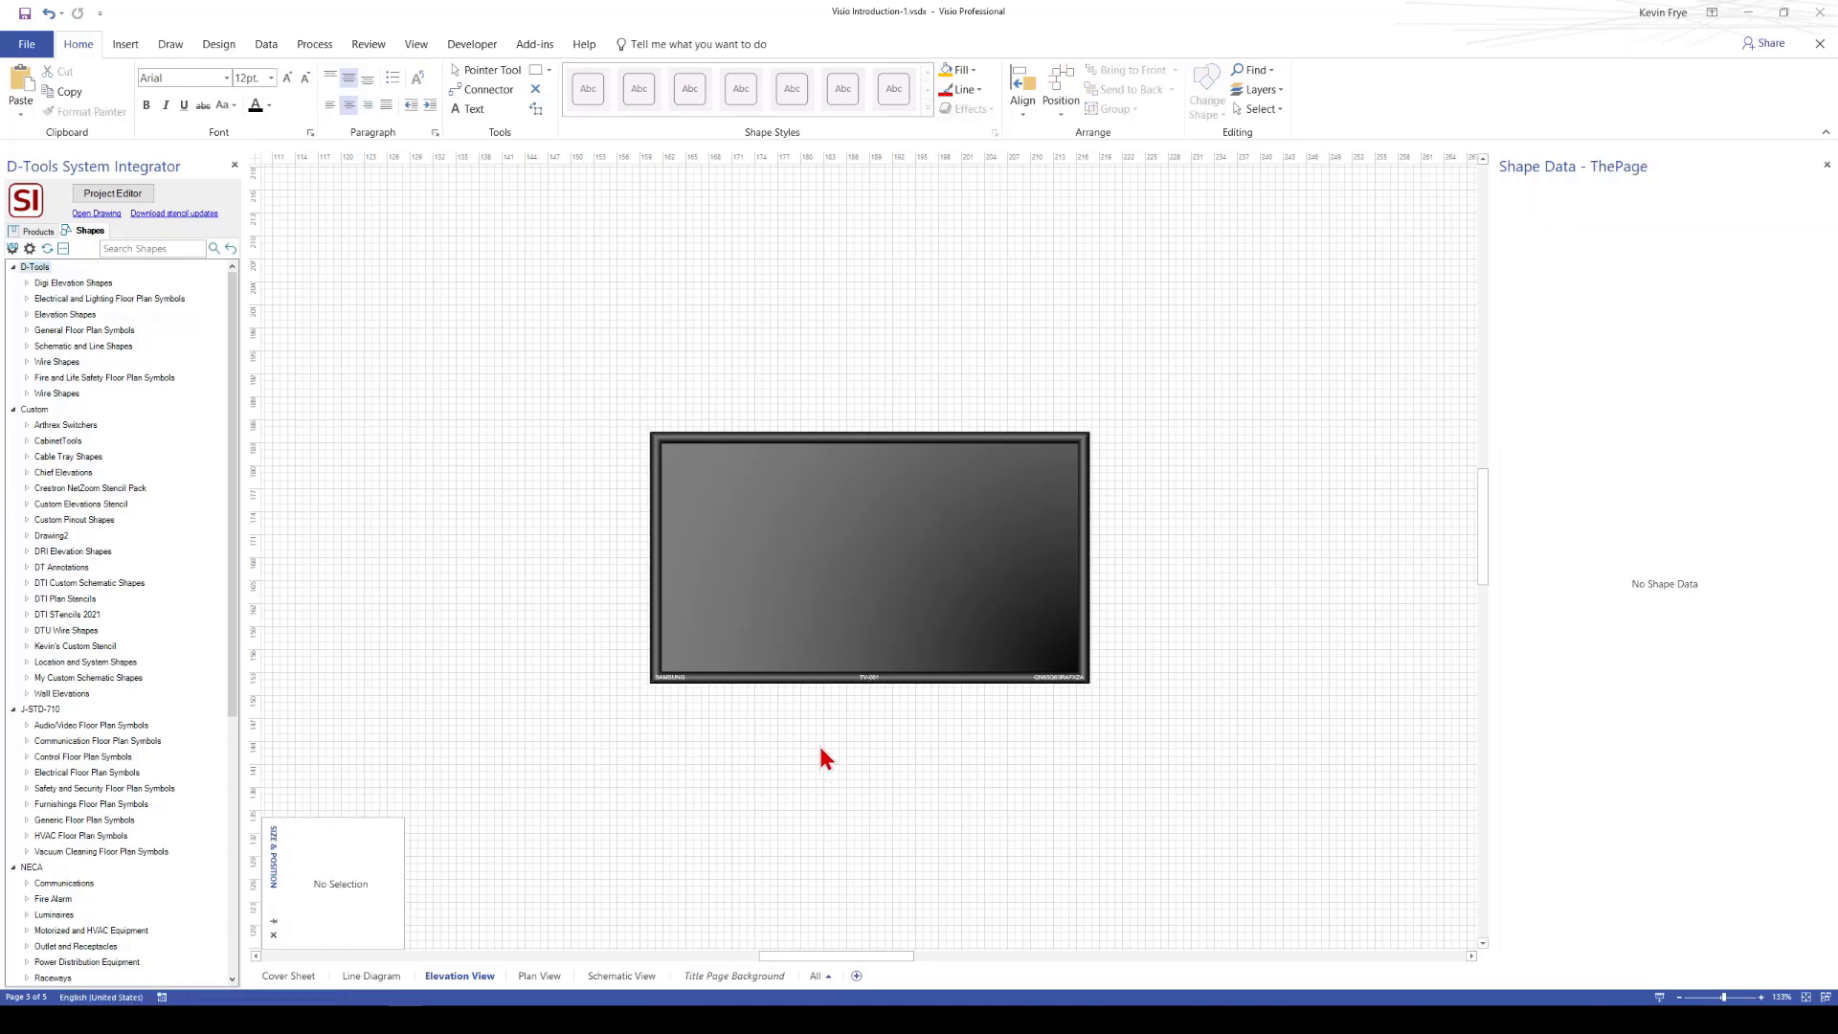
Review the height and width specifications, category and subcategory of the TV-001 product, and close it without saving
{"action": "left_click", "coordinate": [793, 626]}
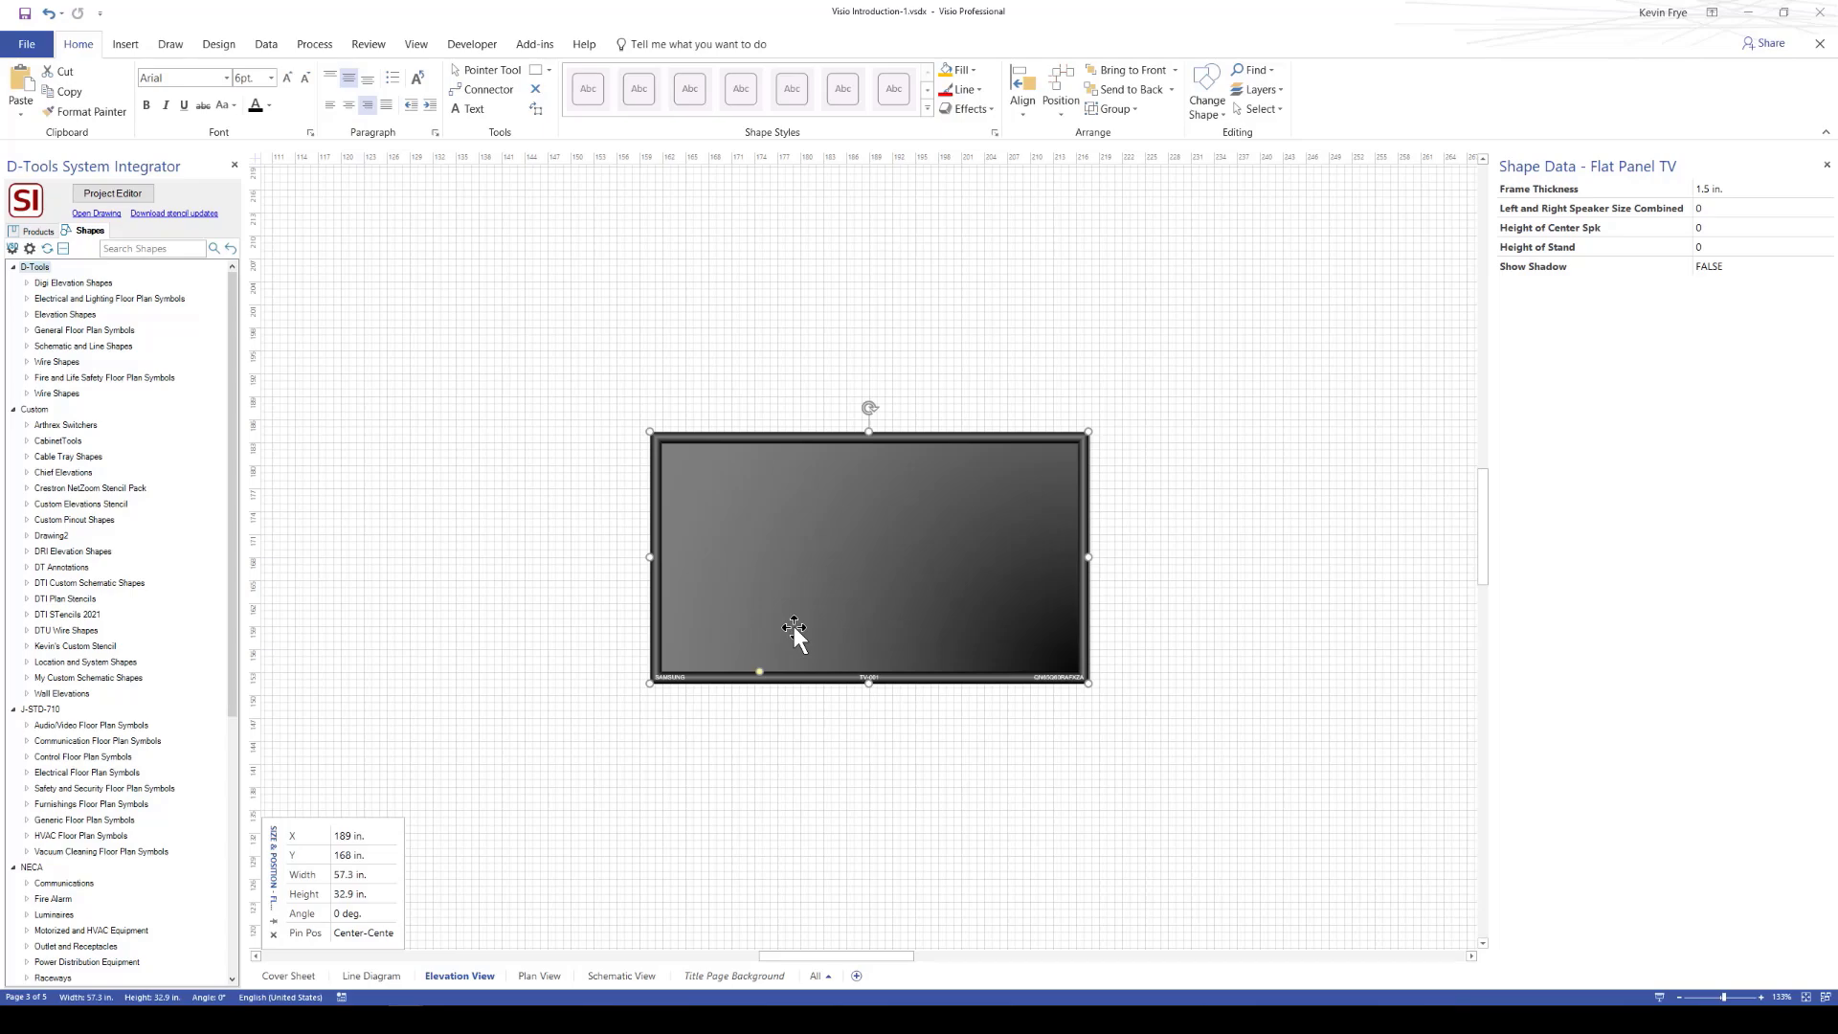
{"action": "scroll", "coordinate": [762, 766], "scroll_direction": "up", "scroll_amount": 3, "text": "ctrl"}
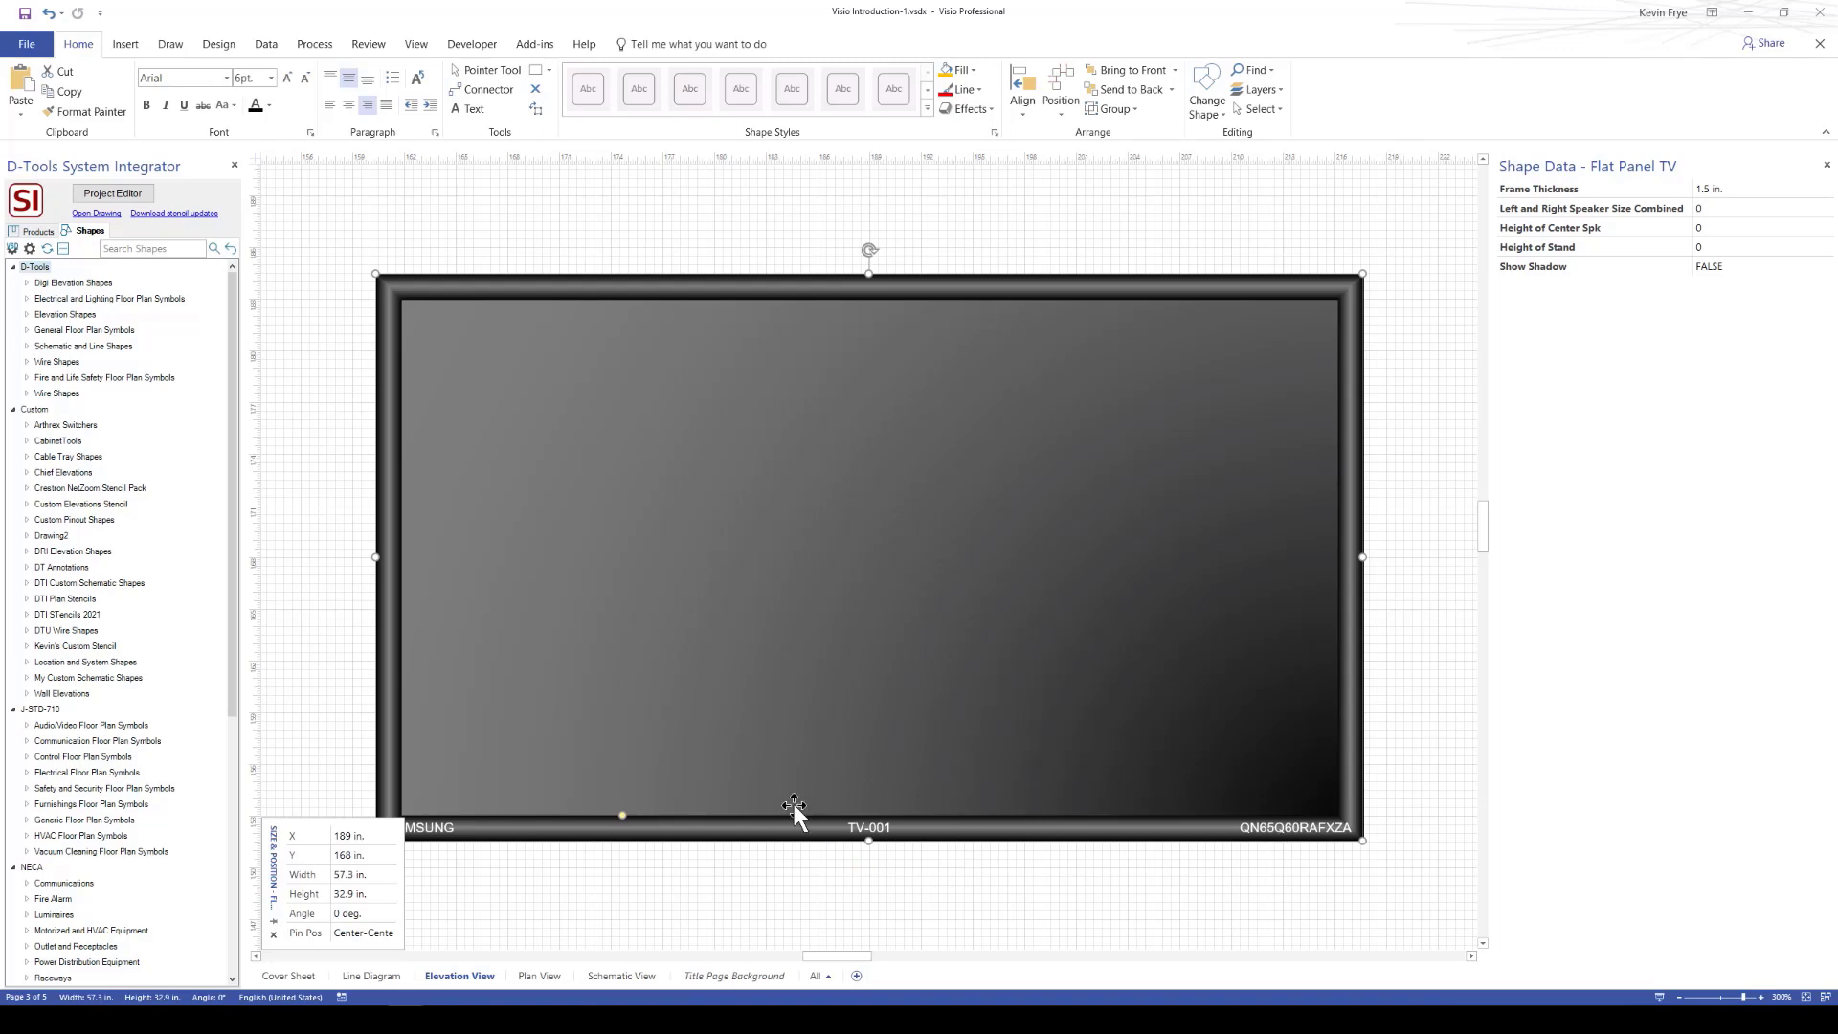
{"action": "double_click", "coordinate": [892, 553]}
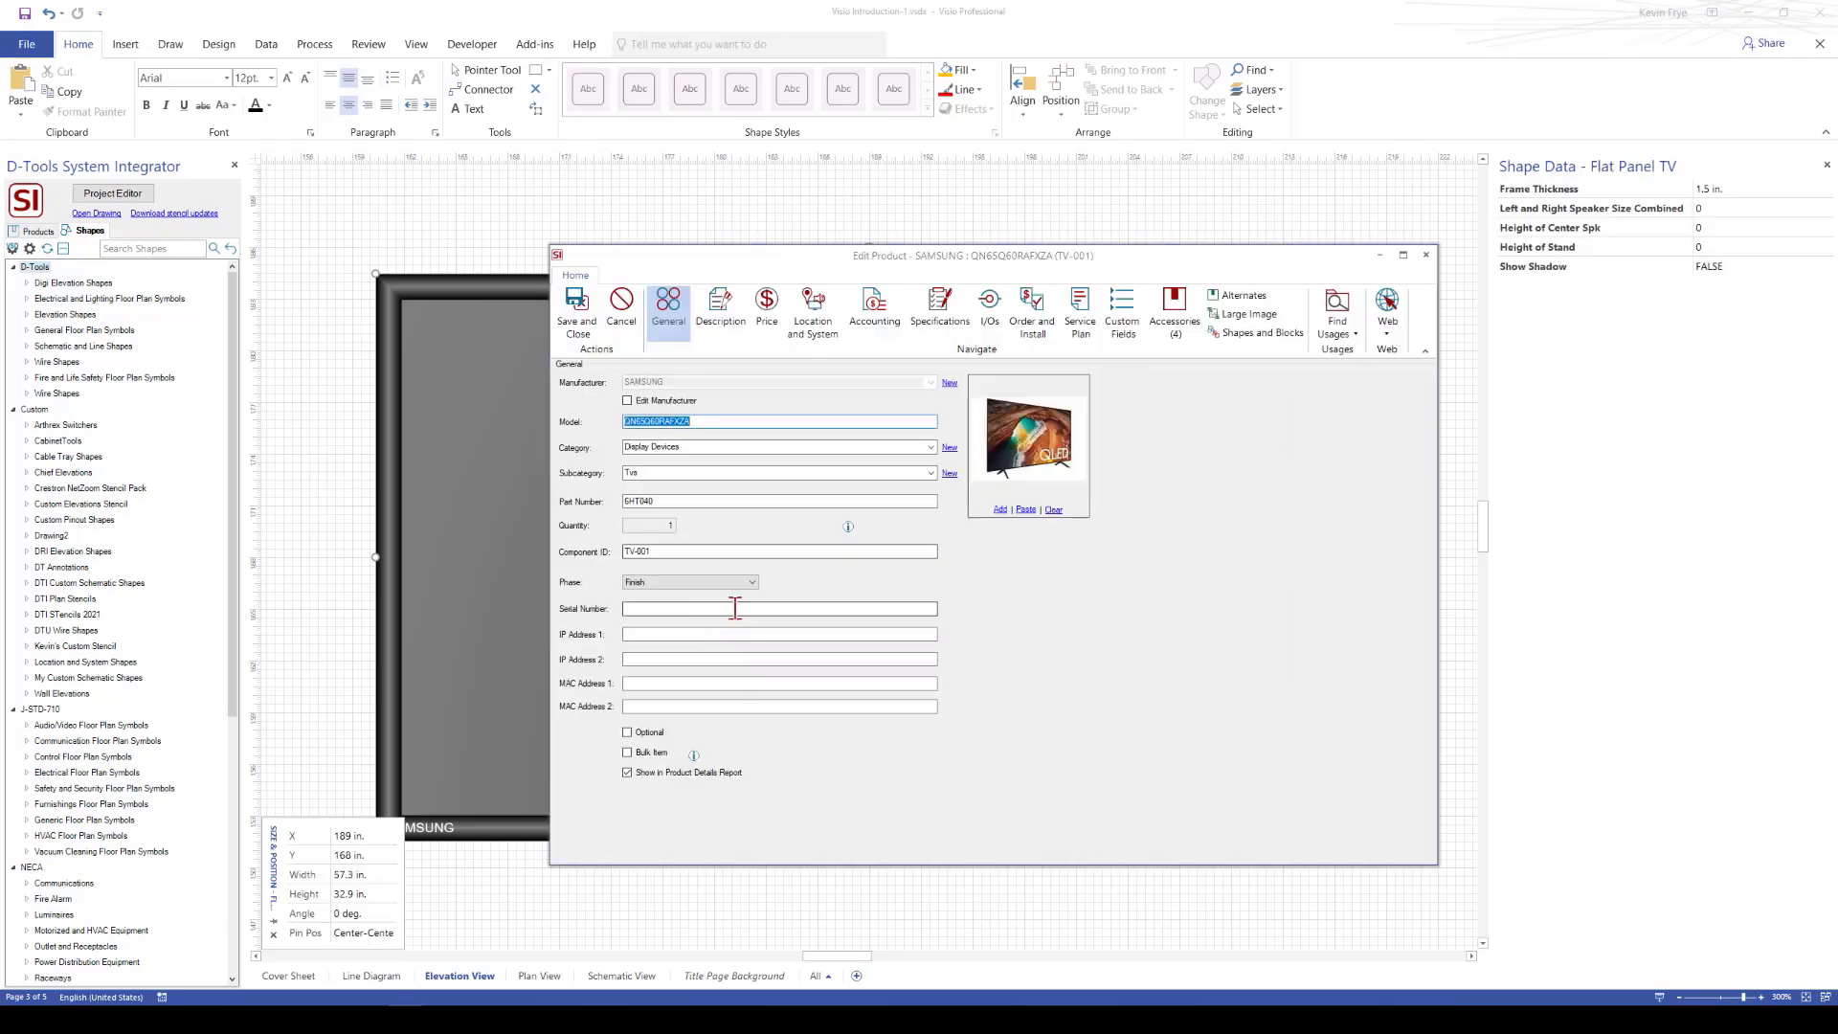
{"action": "left_click", "coordinate": [952, 327]}
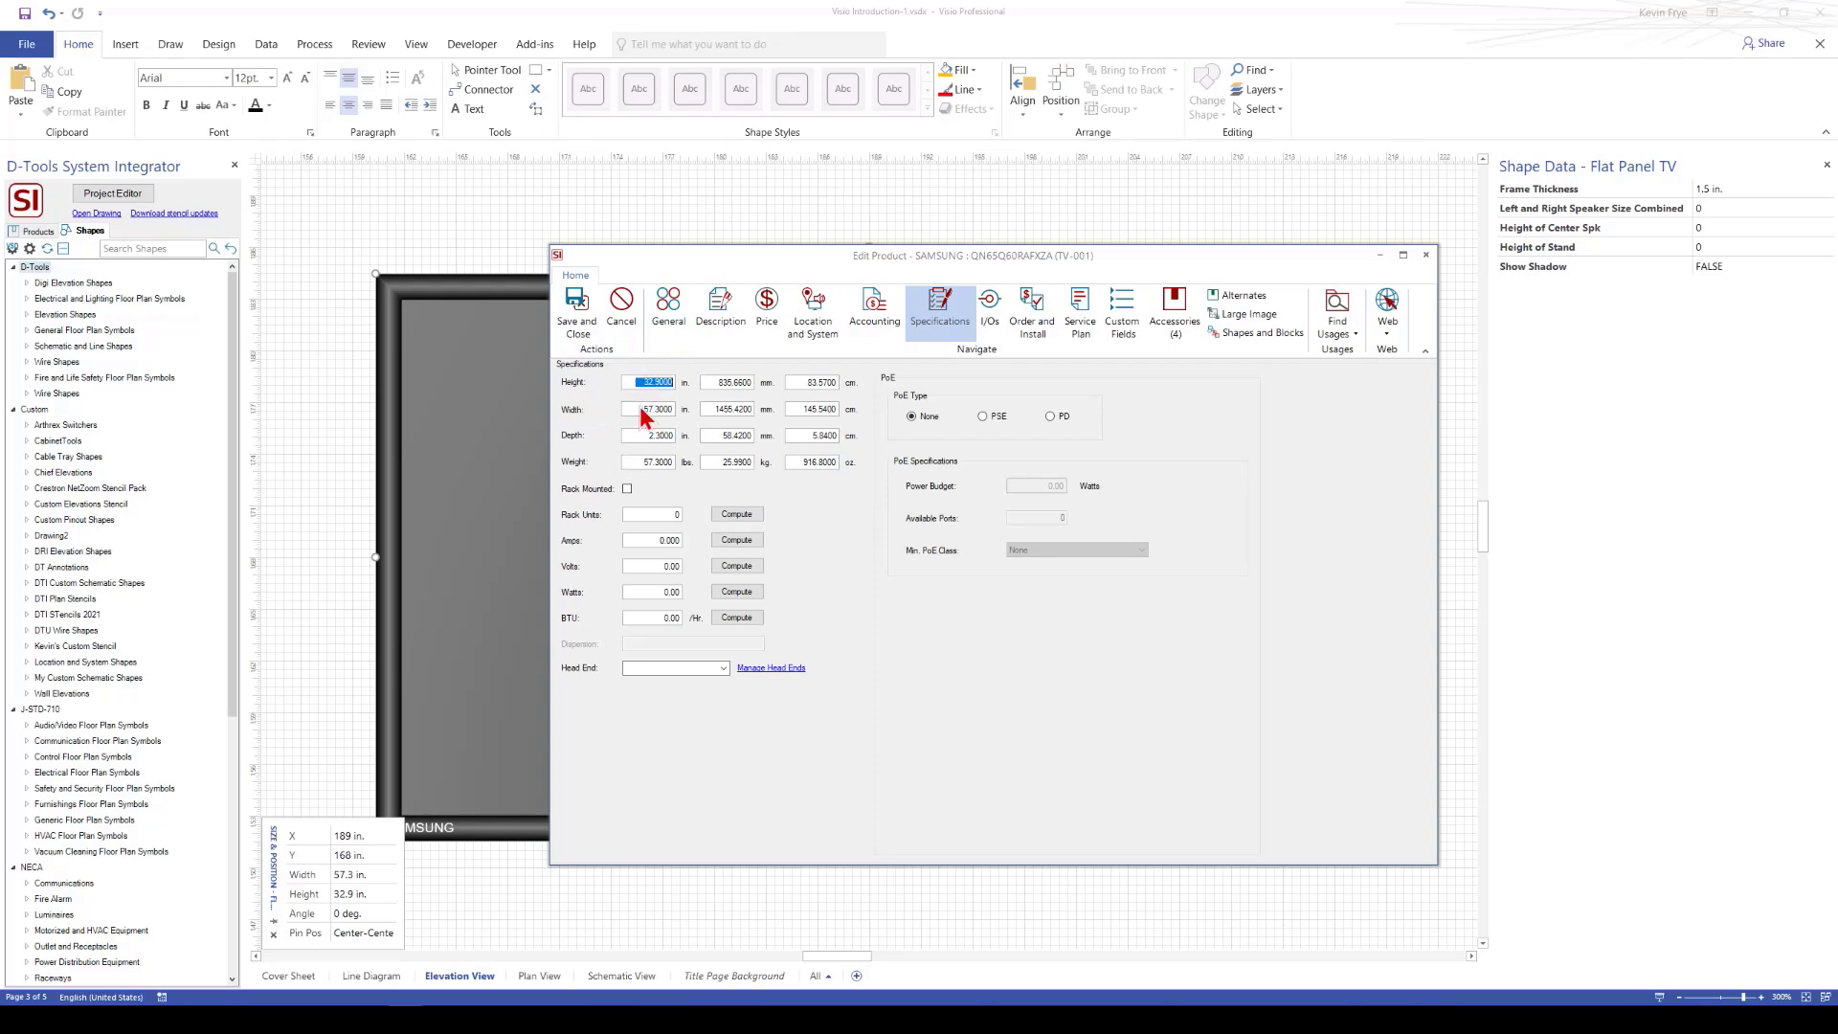
{"action": "left_click_drag", "start_coordinate": [632, 410], "coordinate": [701, 412]}
{"action": "left_click", "coordinate": [667, 314]}
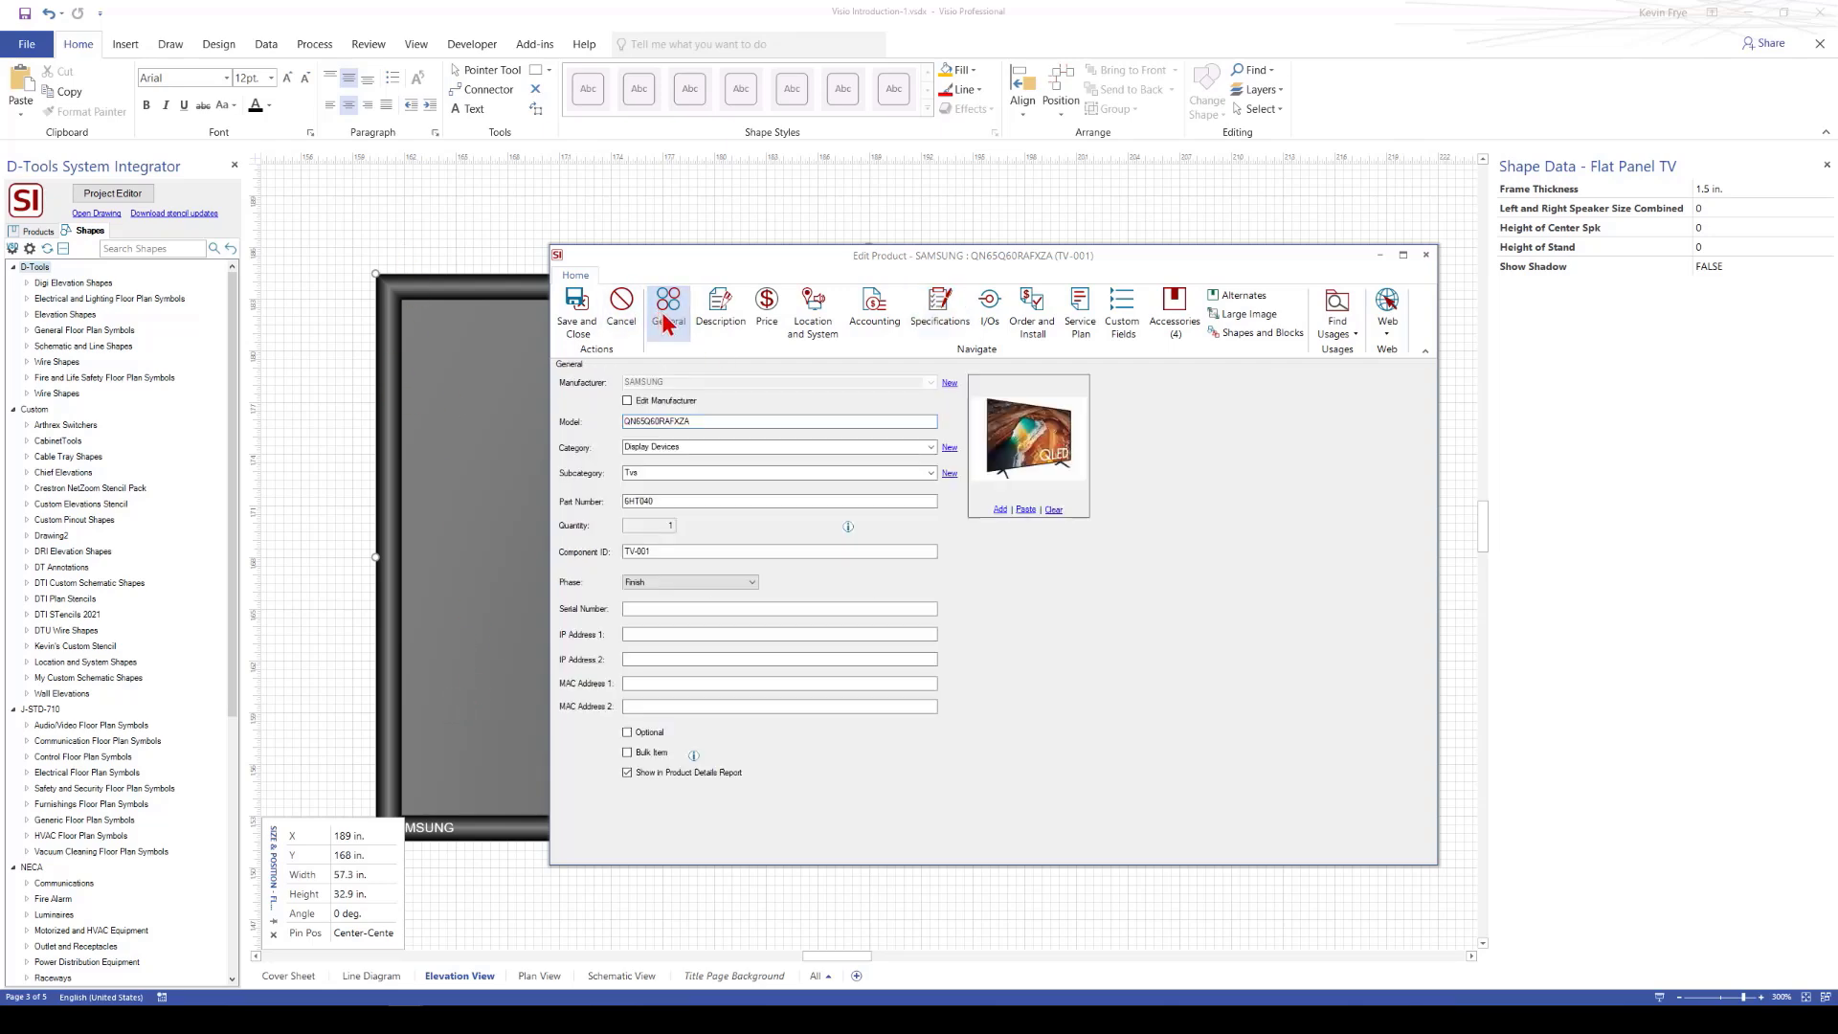
{"action": "left_click", "coordinate": [701, 441]}
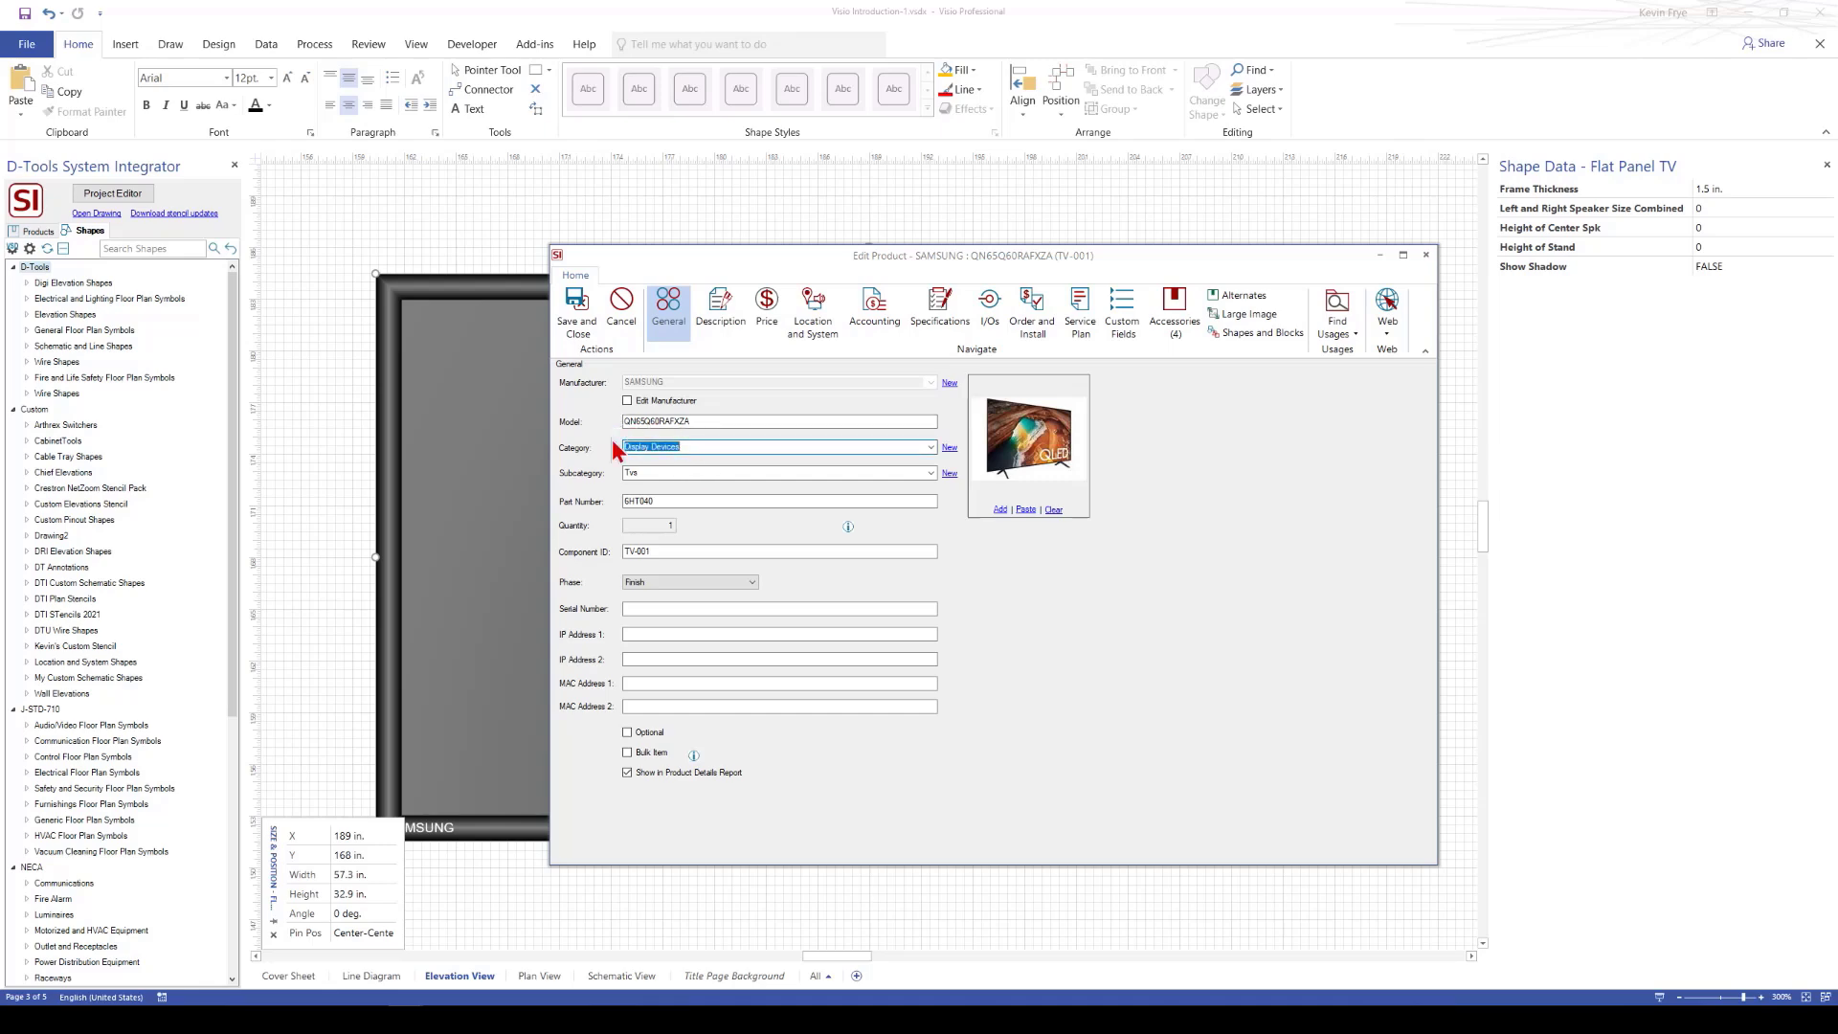
{"action": "left_click", "coordinate": [675, 472]}
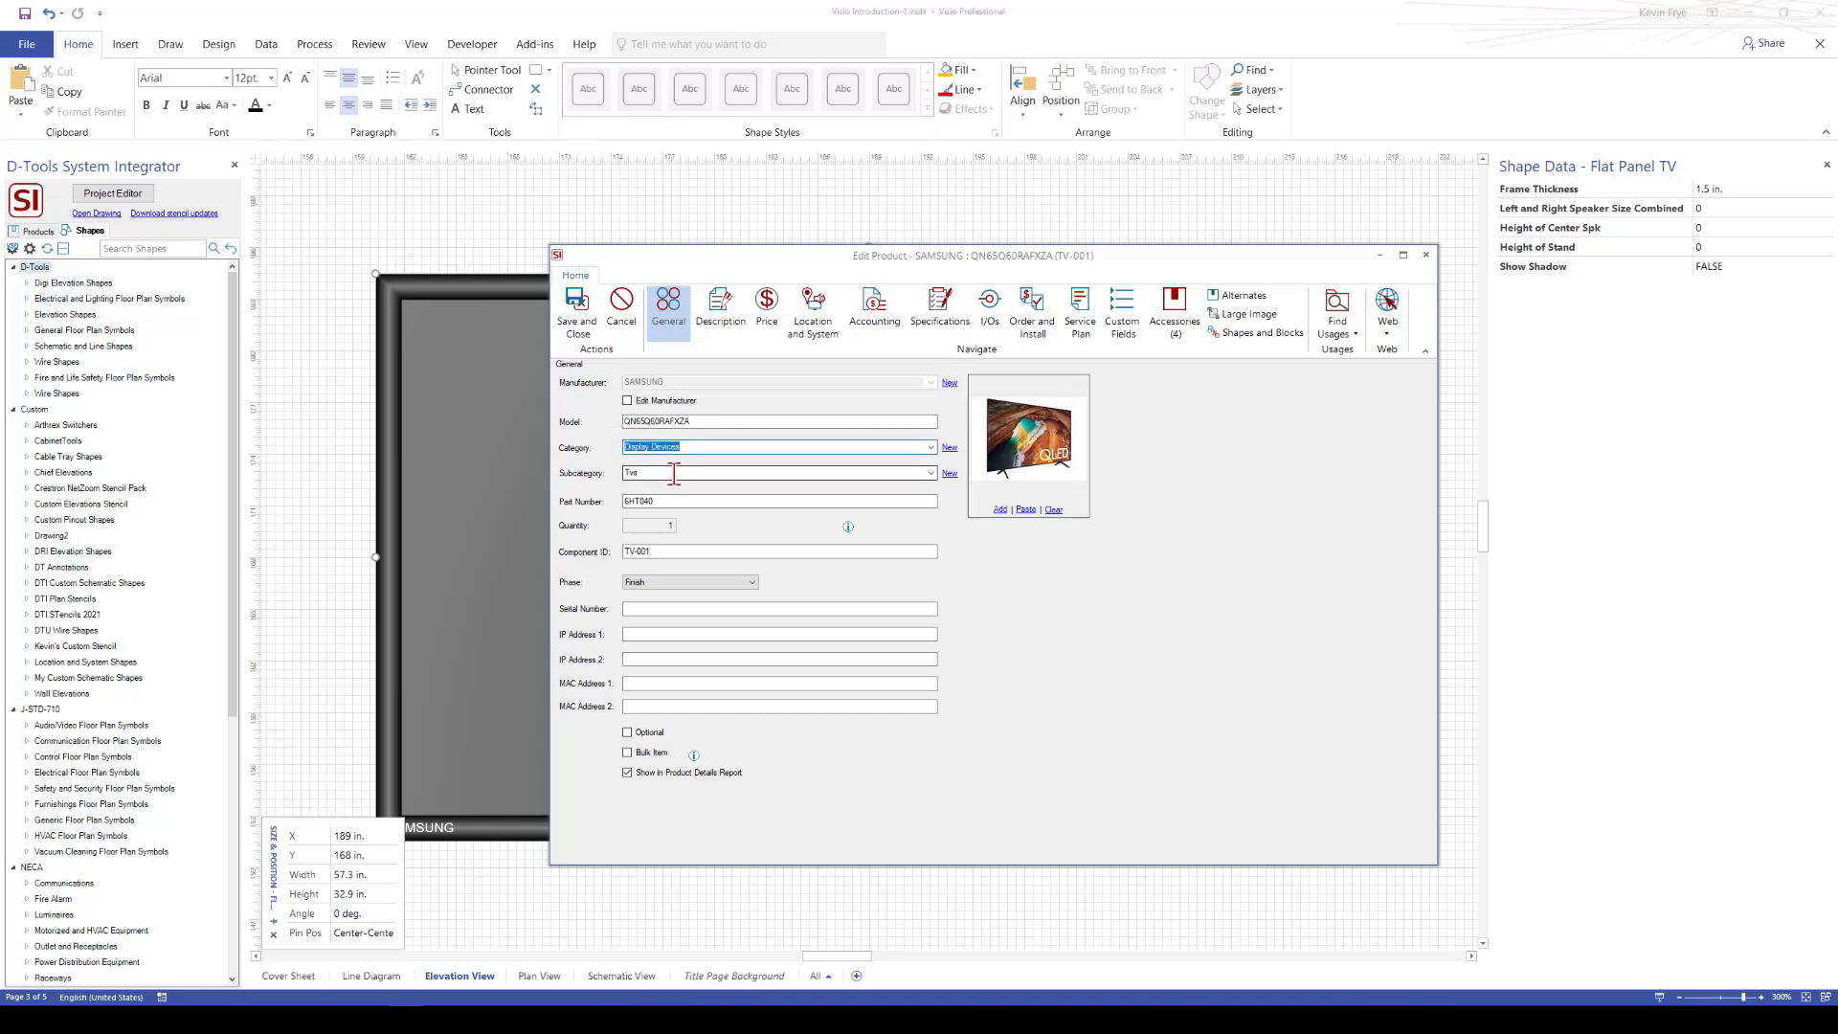
{"action": "left_click", "coordinate": [627, 328]}
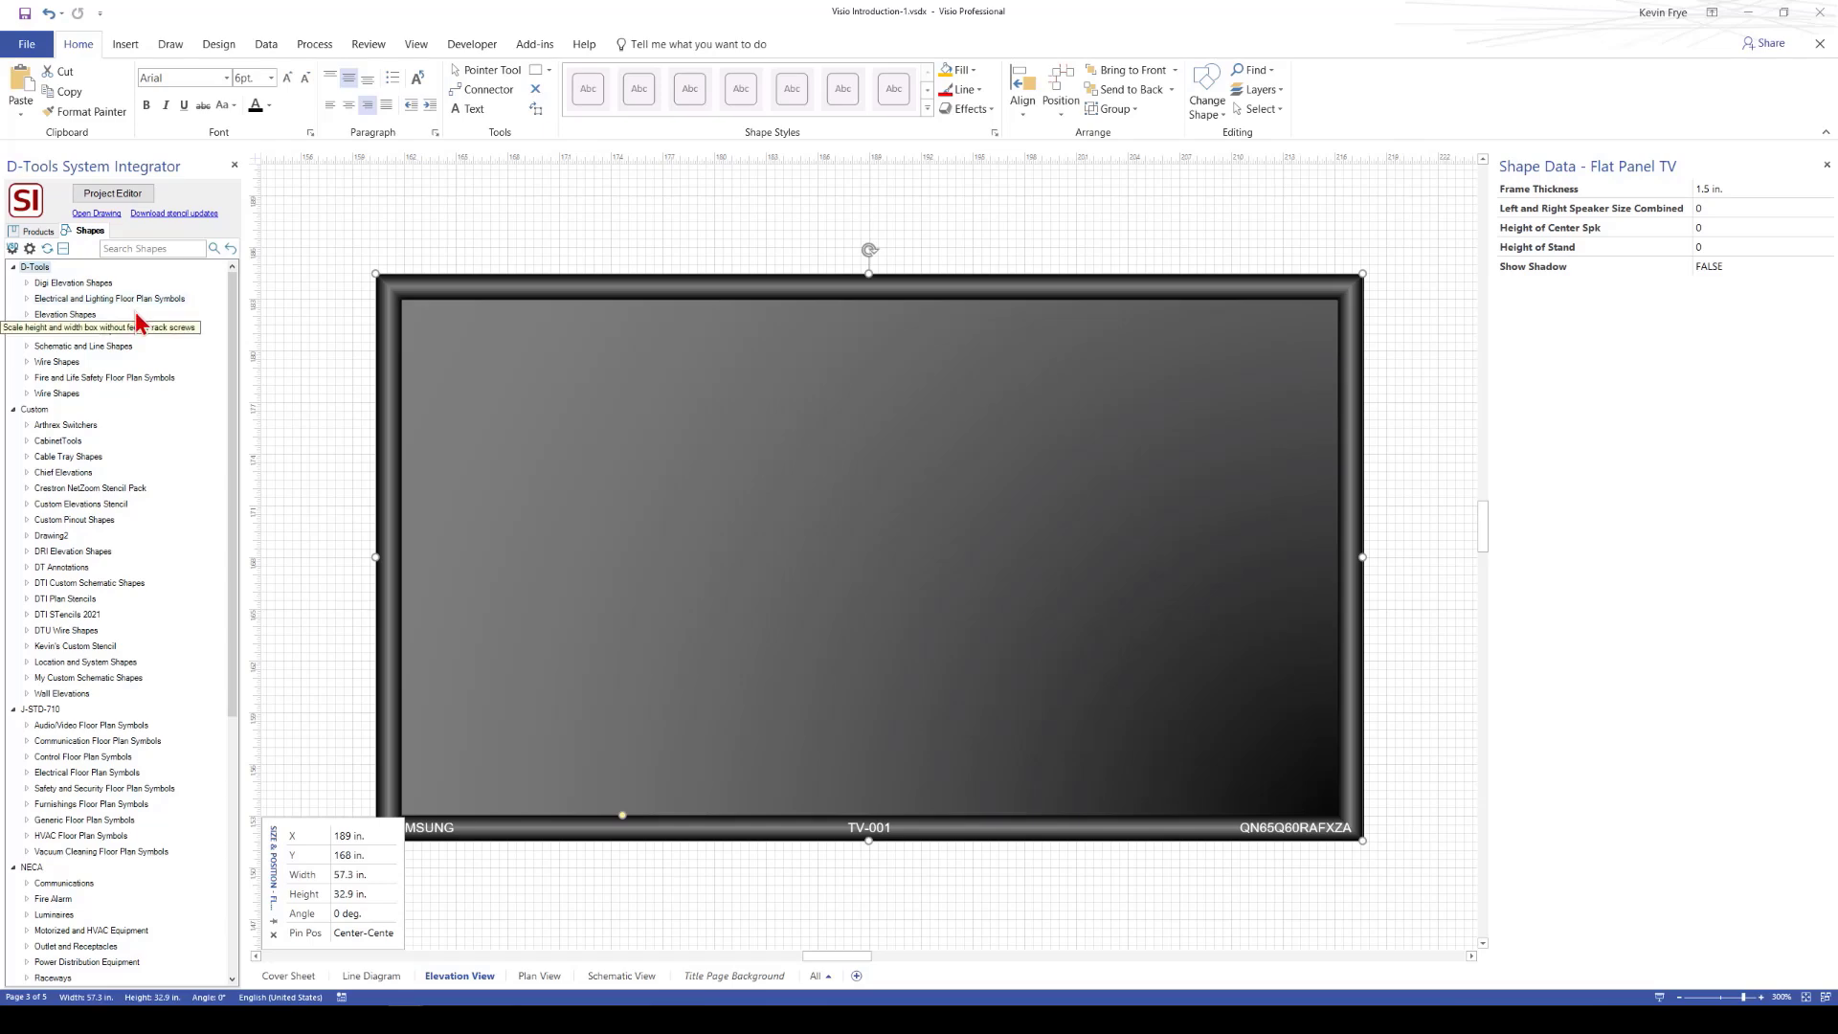
Expand the Elevation Shapes stencil and look through the shape and data options available for the flat panel TV
{"action": "left_click", "coordinate": [27, 316]}
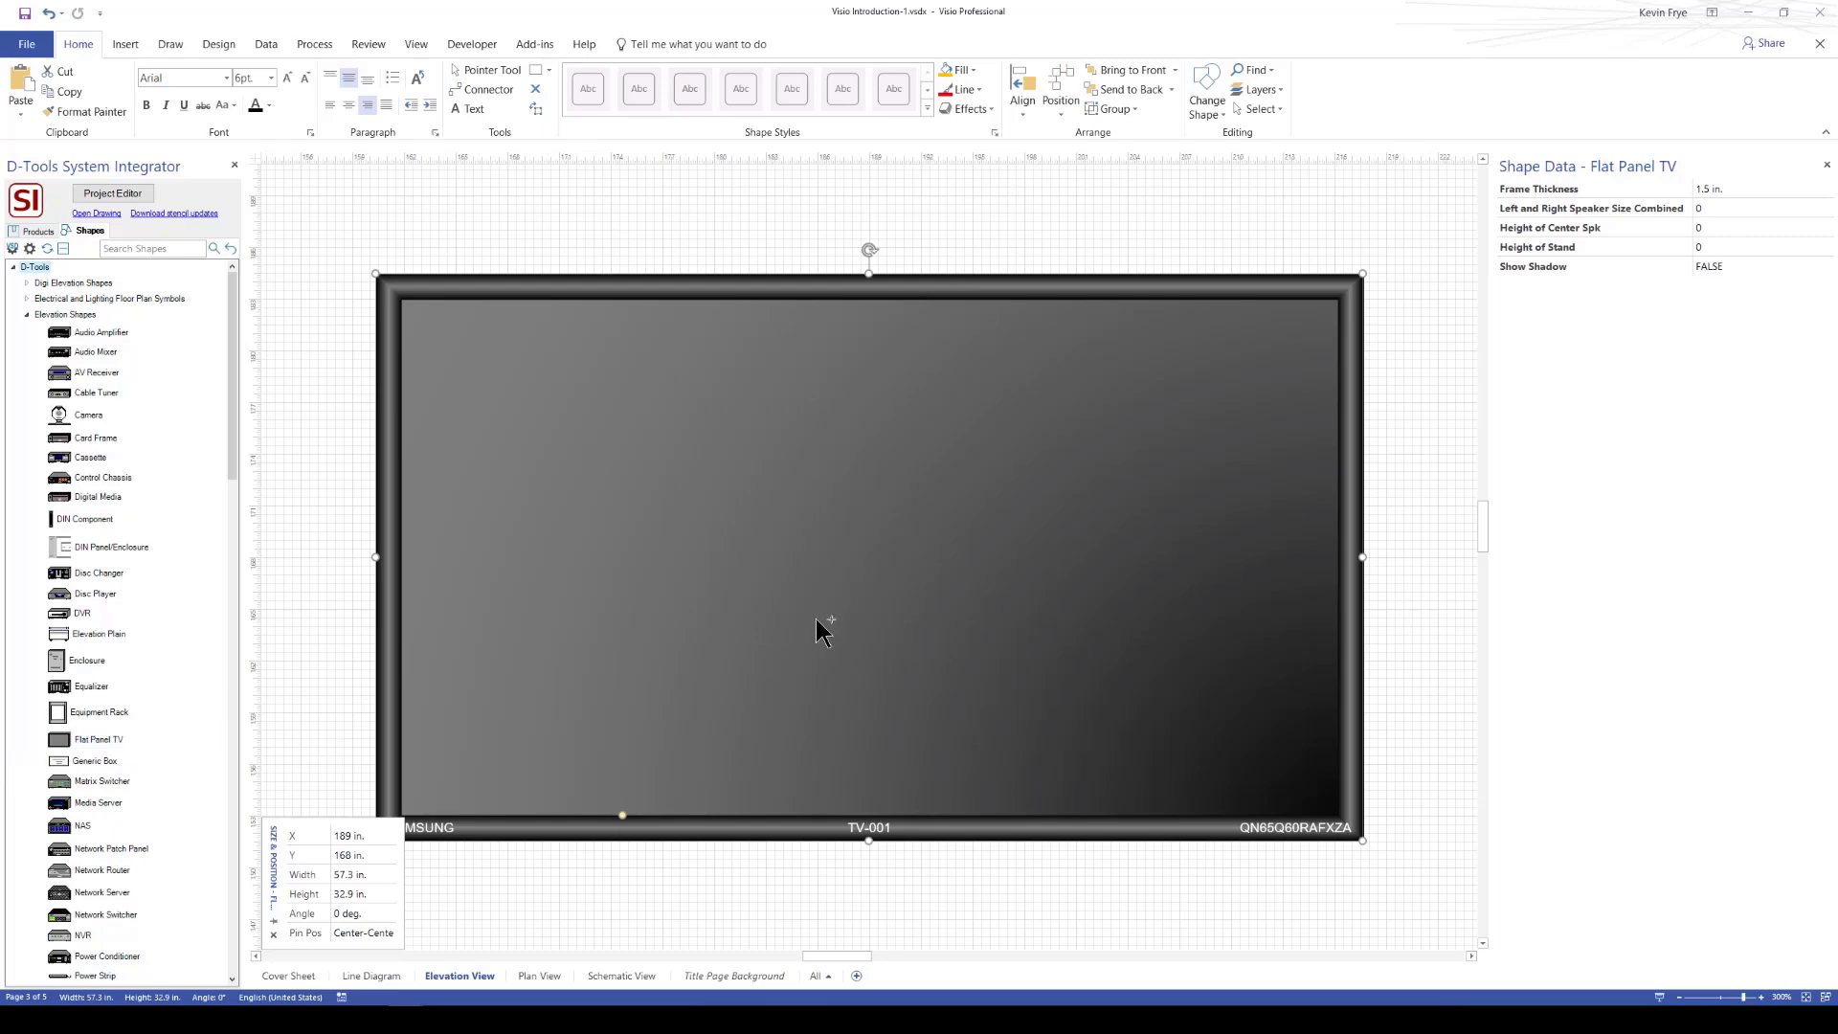
{"action": "scroll", "coordinate": [815, 619], "scroll_direction": "down", "scroll_amount": 3}
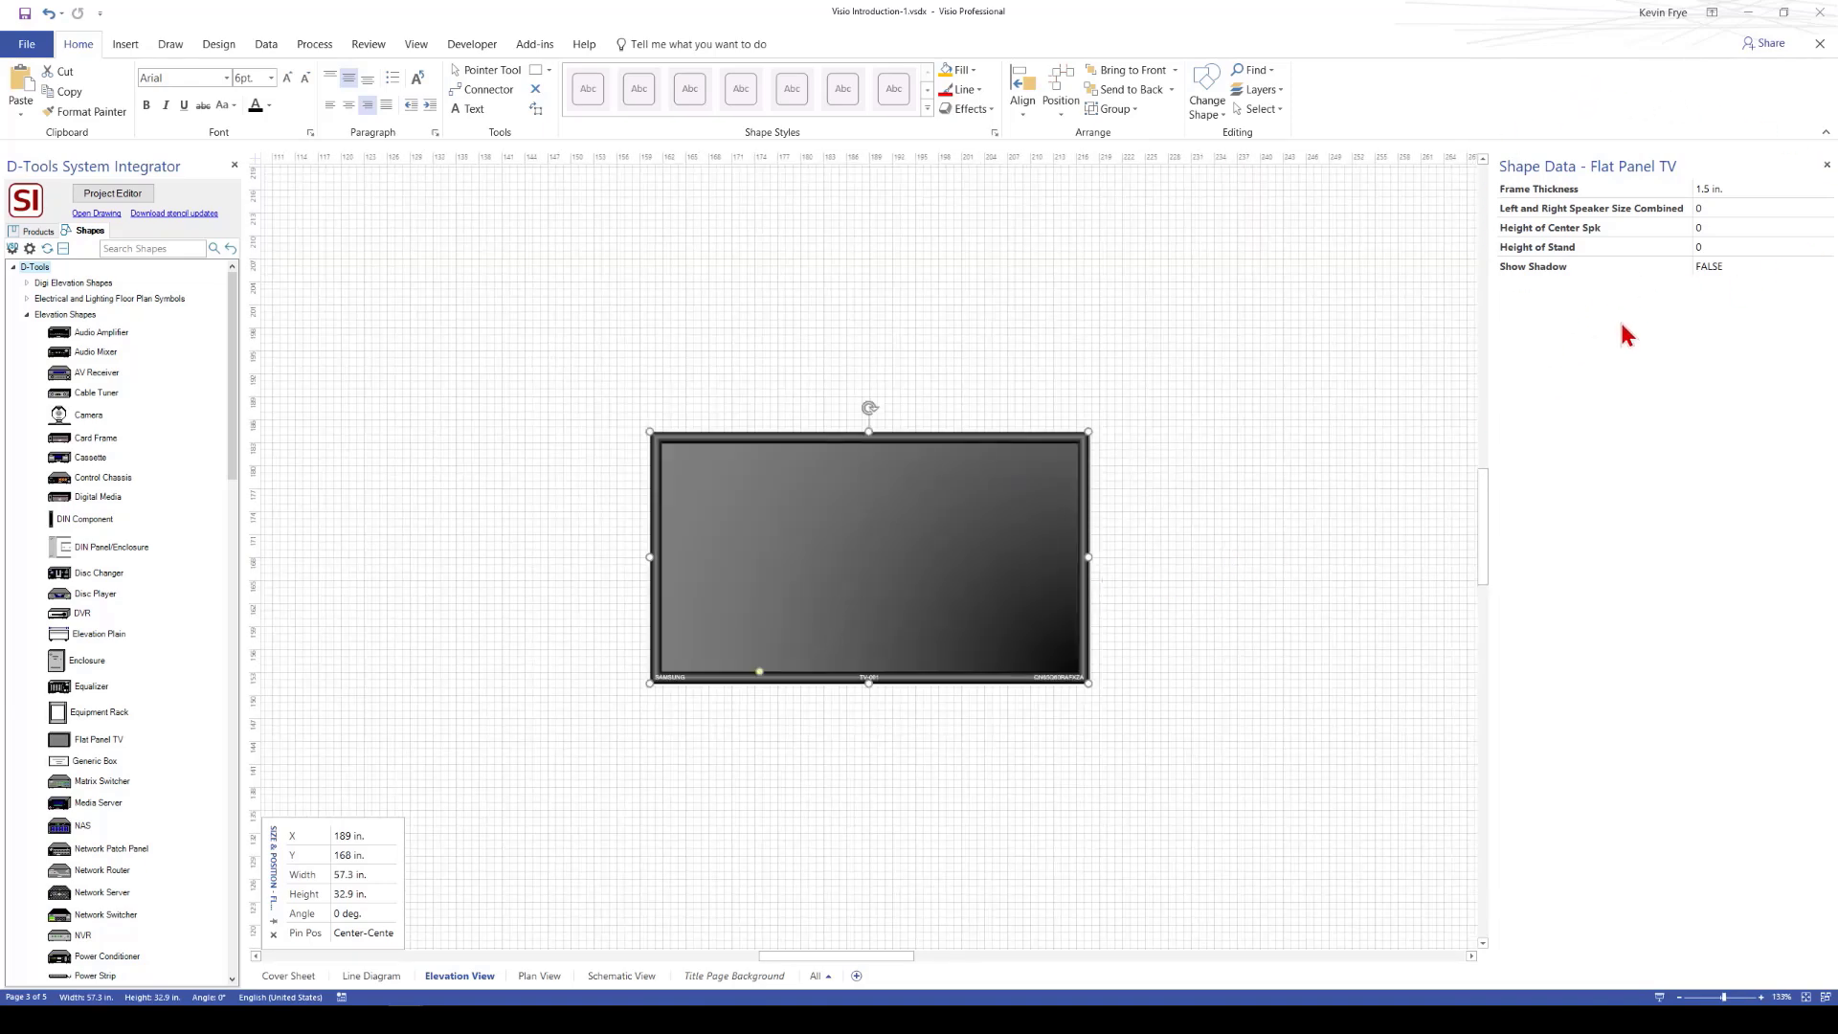
{"action": "left_click", "coordinate": [1075, 427]}
{"action": "left_click", "coordinate": [986, 502]}
{"action": "right_click", "coordinate": [990, 504]}
{"action": "mouse_move", "coordinate": [1061, 825]}
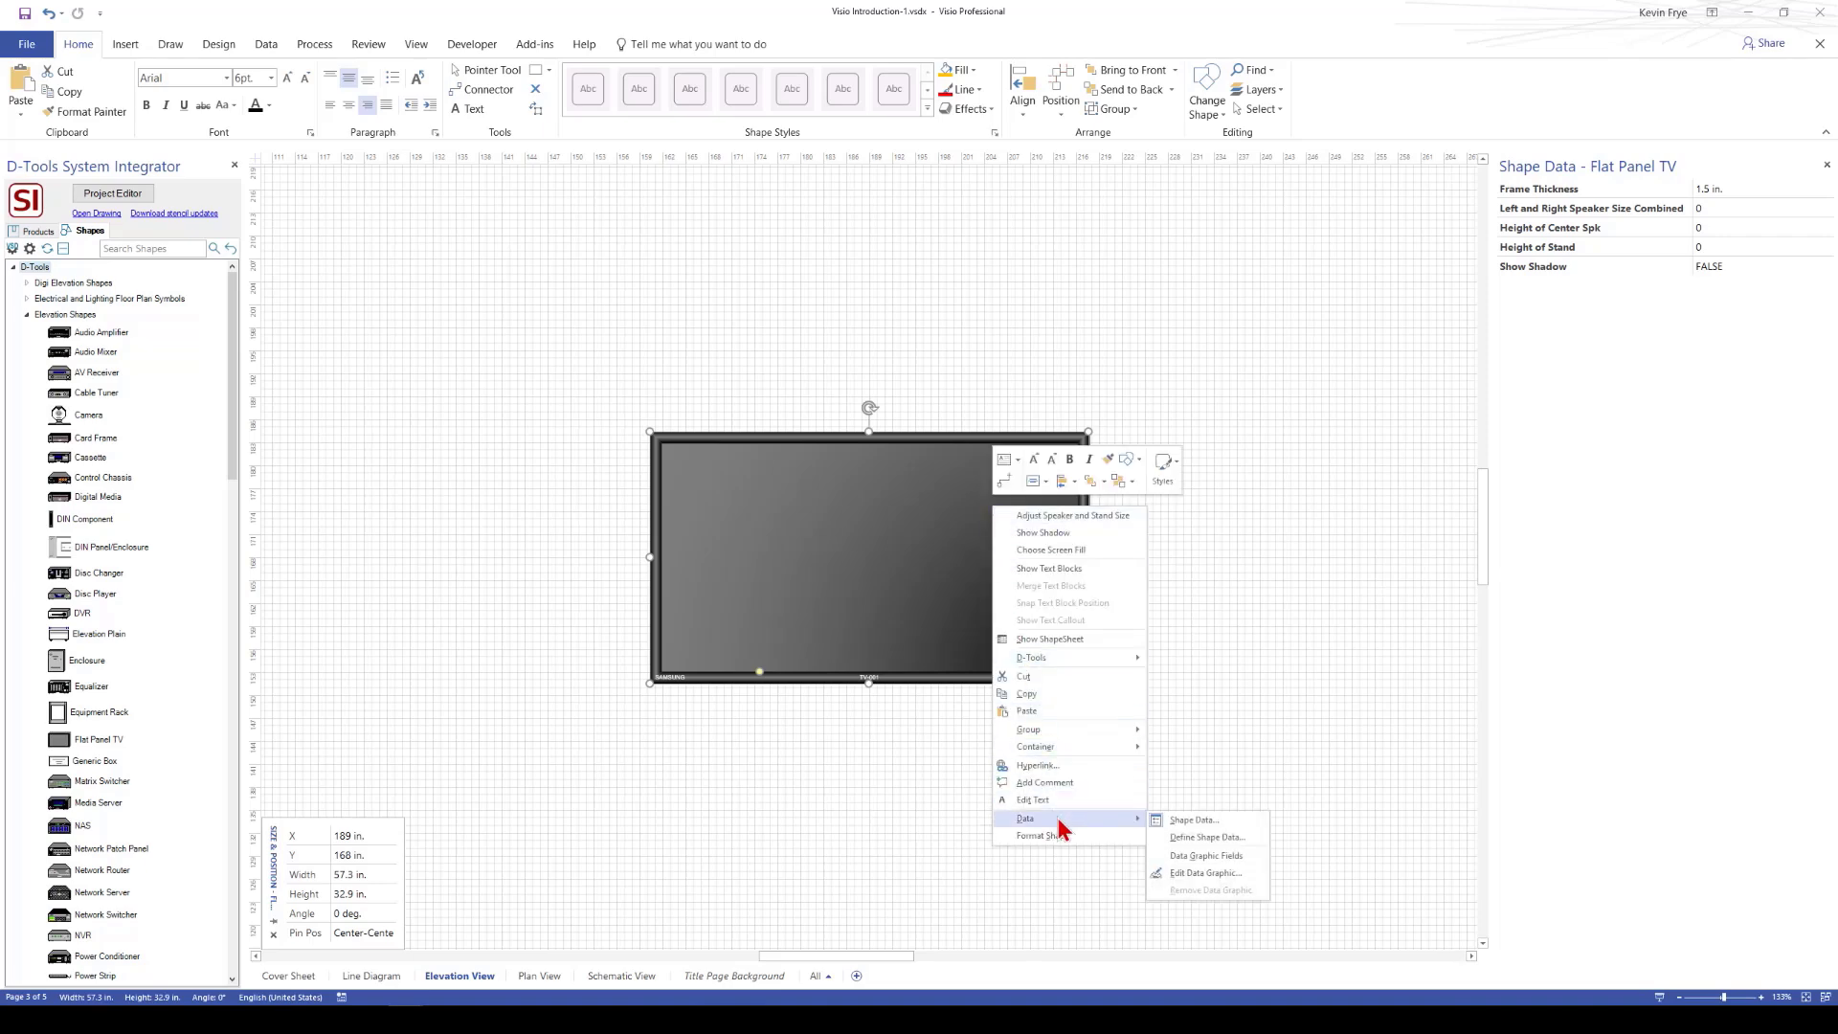
{"action": "left_click", "coordinate": [1632, 479]}
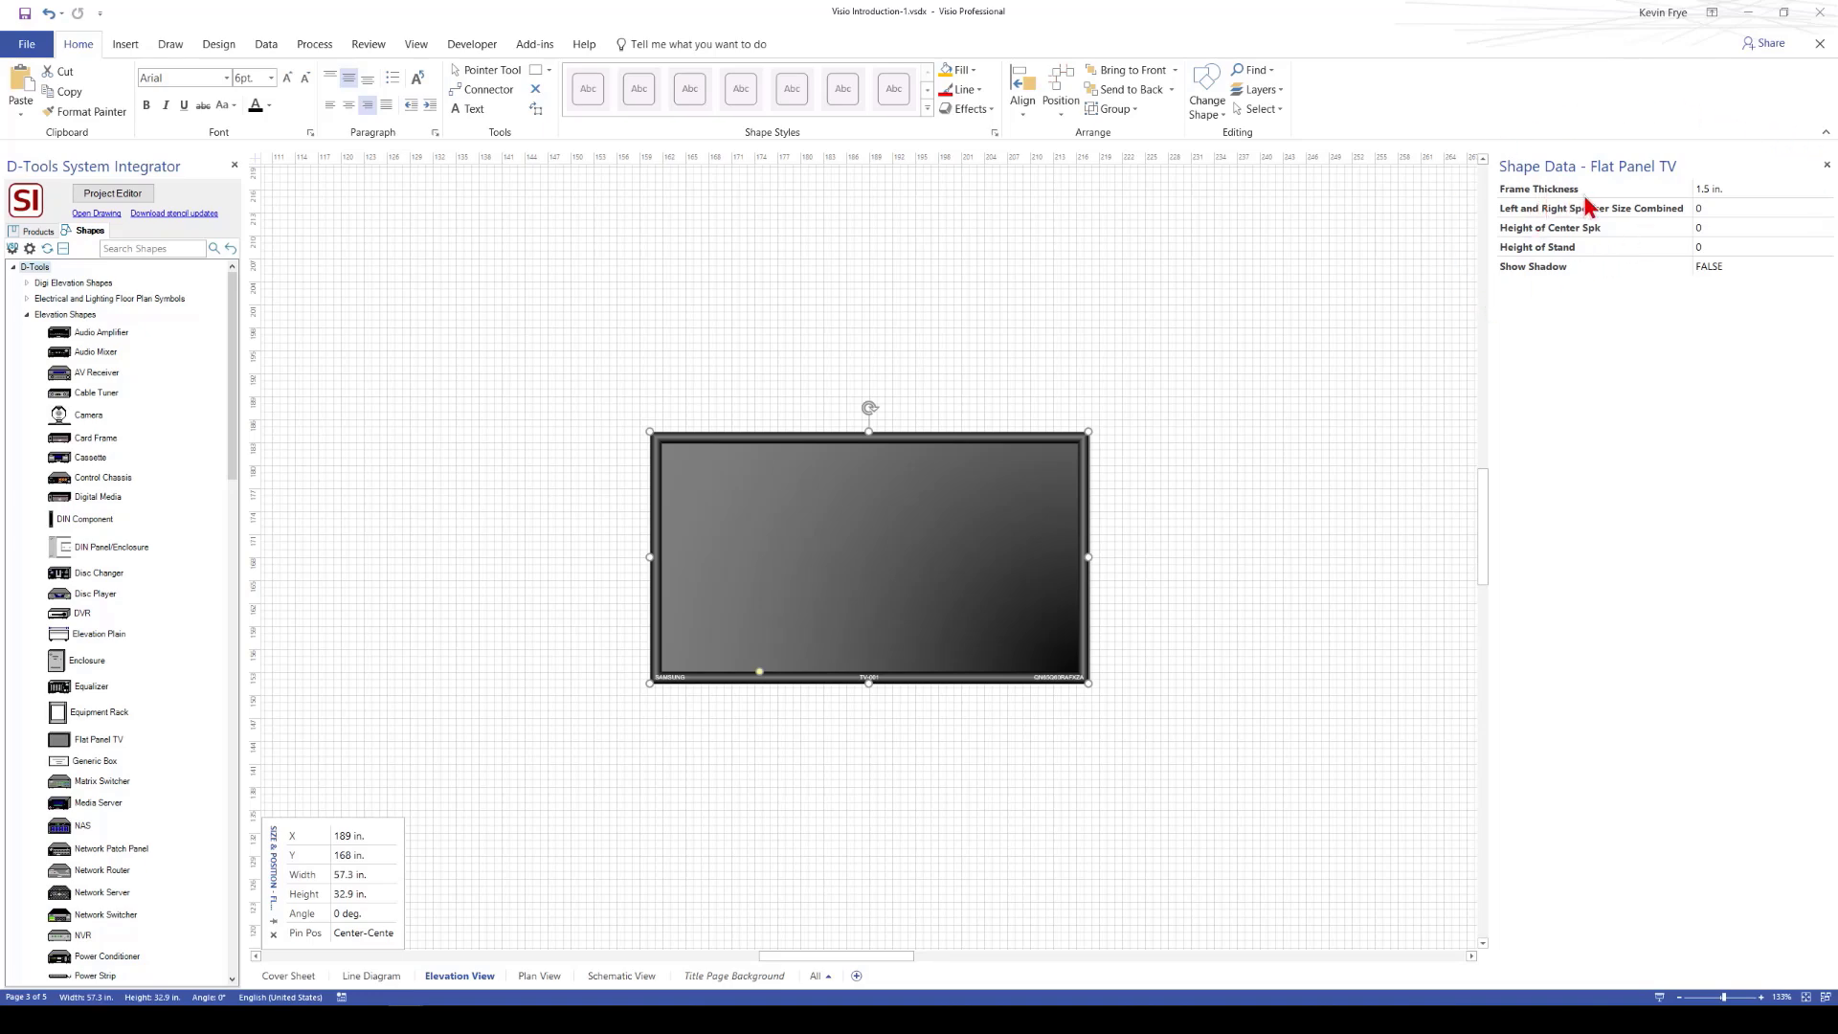
Set the flat panel TV's frame thickness to 0.5 in and inspect its frame closely
{"action": "left_click", "coordinate": [1737, 192]}
{"action": "key", "text": "Tab"}
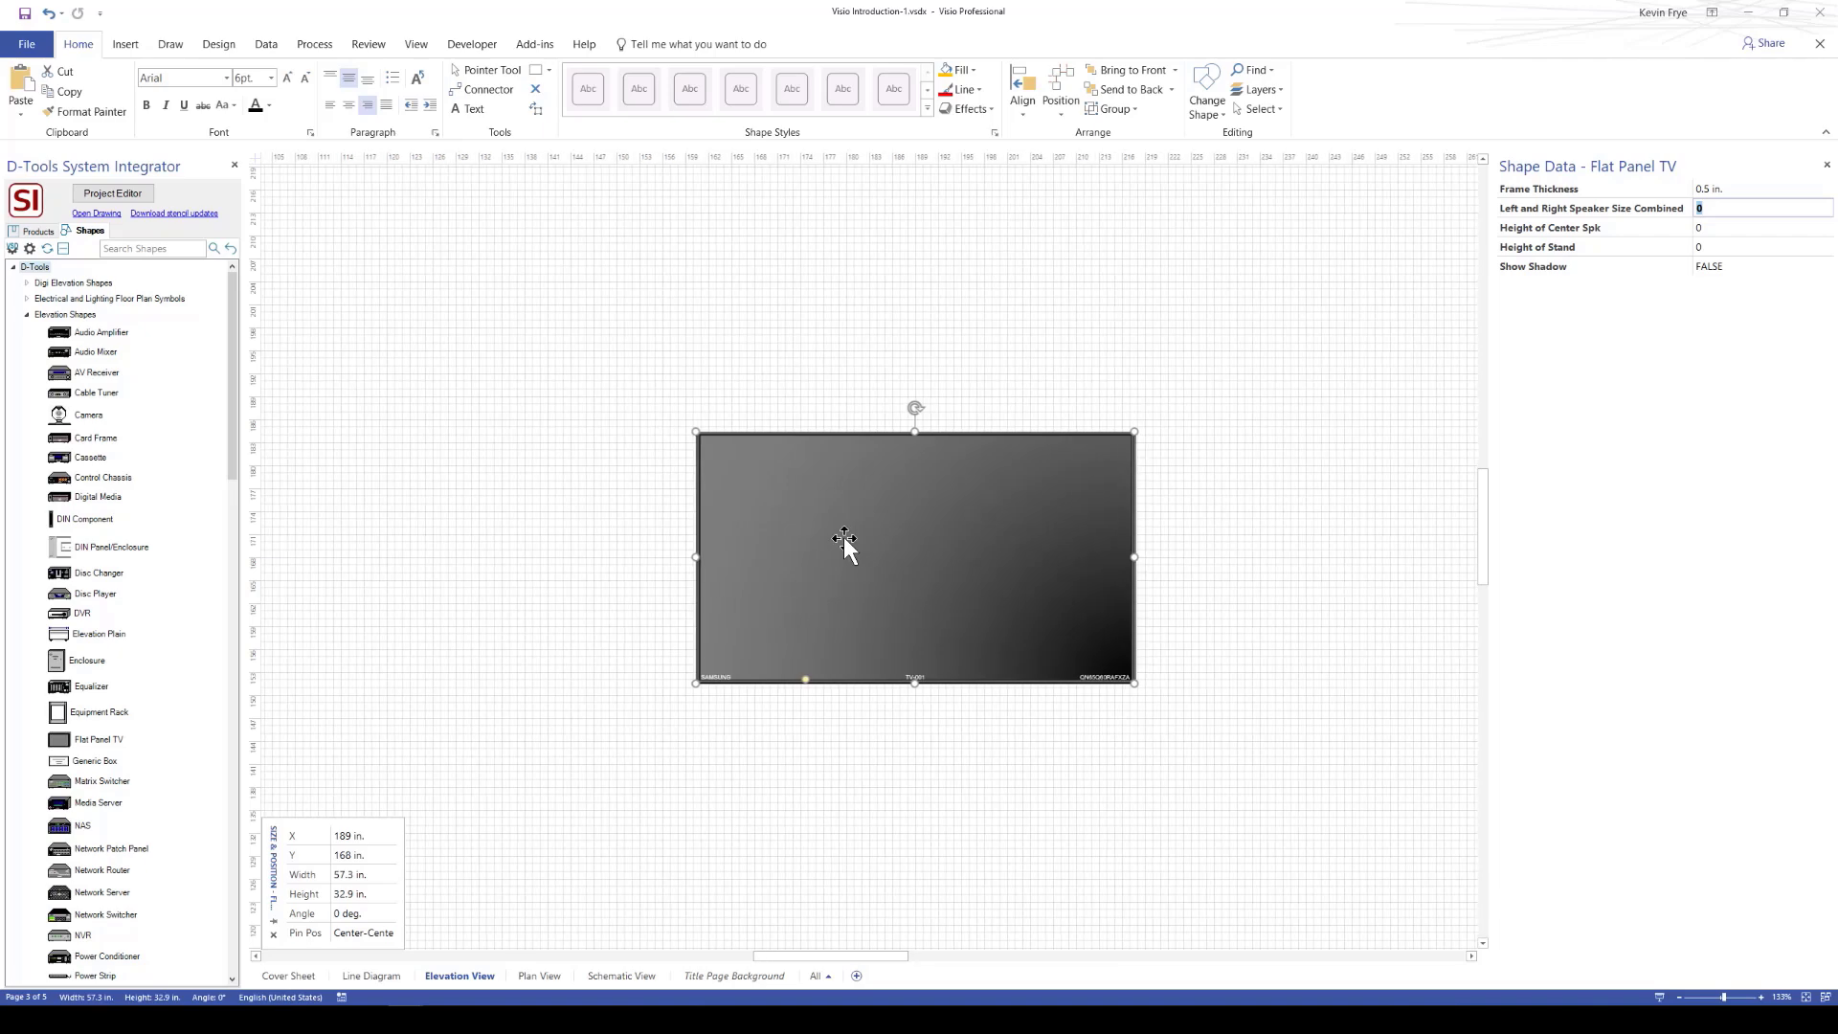
{"action": "scroll", "coordinate": [843, 537], "scroll_direction": "up", "scroll_amount": 3}
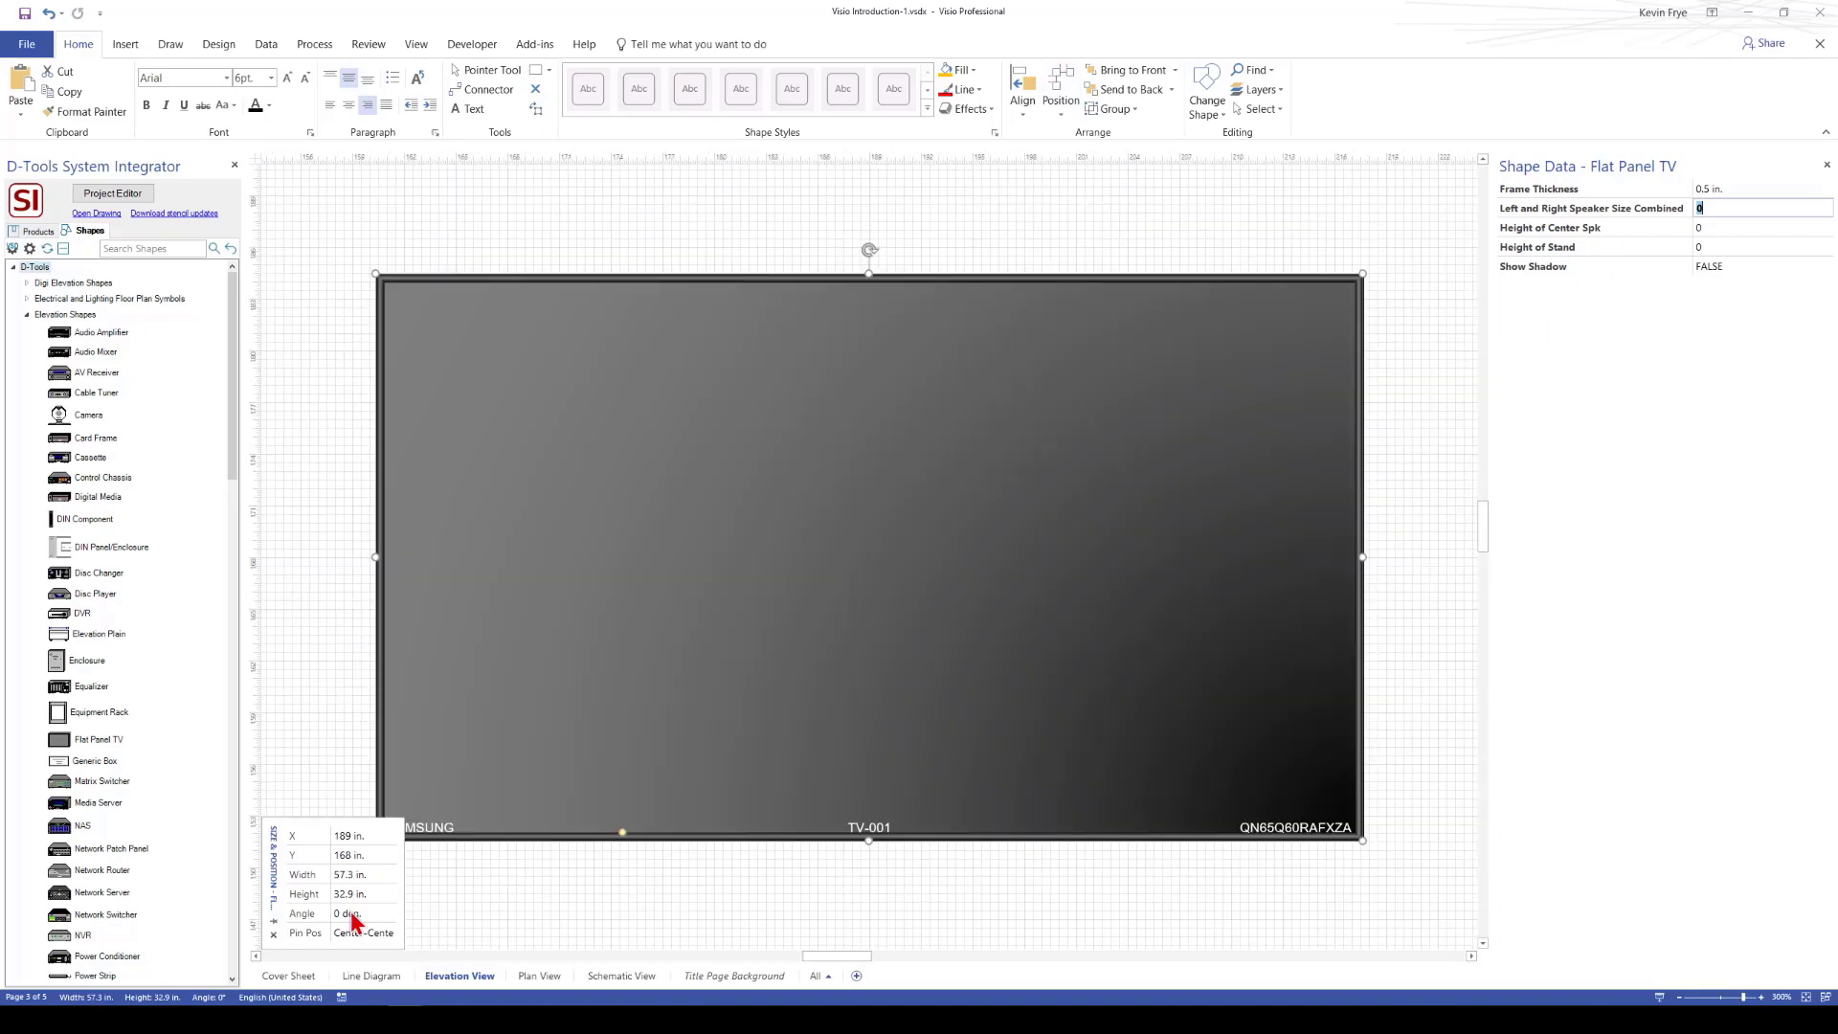
{"action": "scroll", "coordinate": [148, 636], "scroll_direction": "down", "scroll_amount": 3}
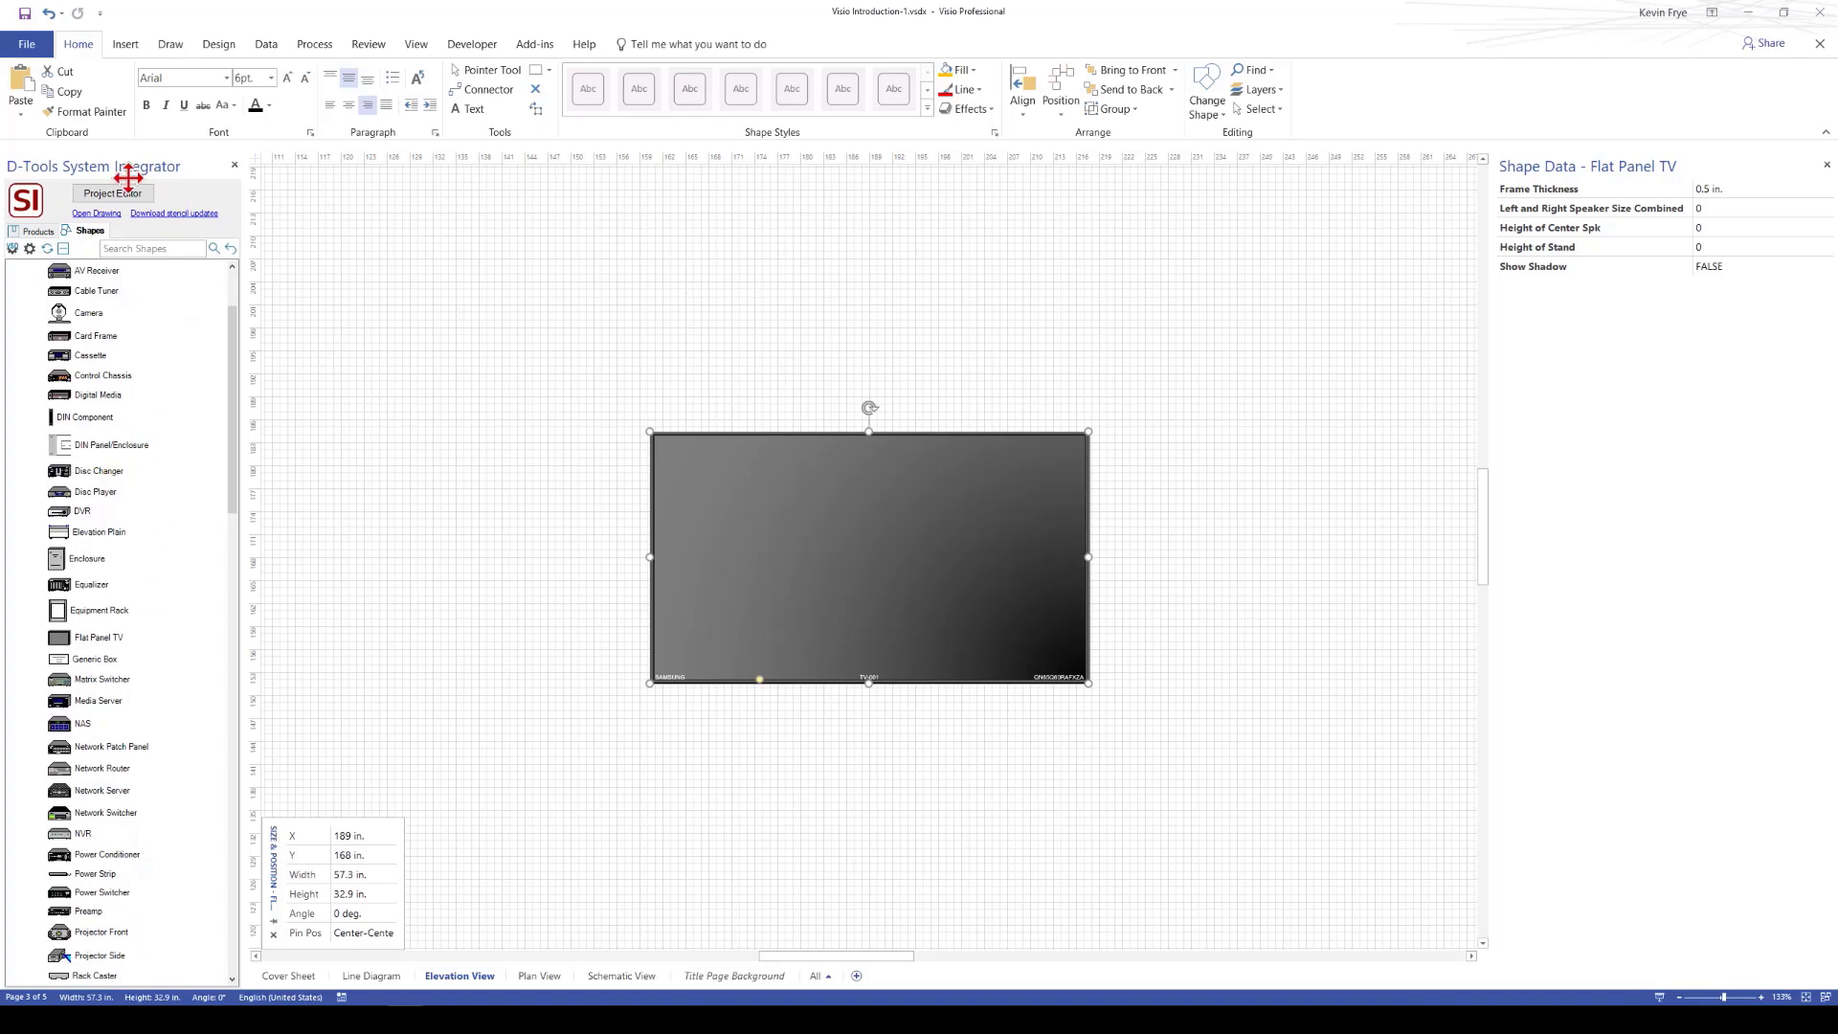
Place an Equipment Rack shape at about X 138 in, Y 166.45 in, using the Middle Atlantic MRK-4426 product with all its accessories
{"action": "scroll", "coordinate": [149, 573], "scroll_direction": "down", "scroll_amount": 1}
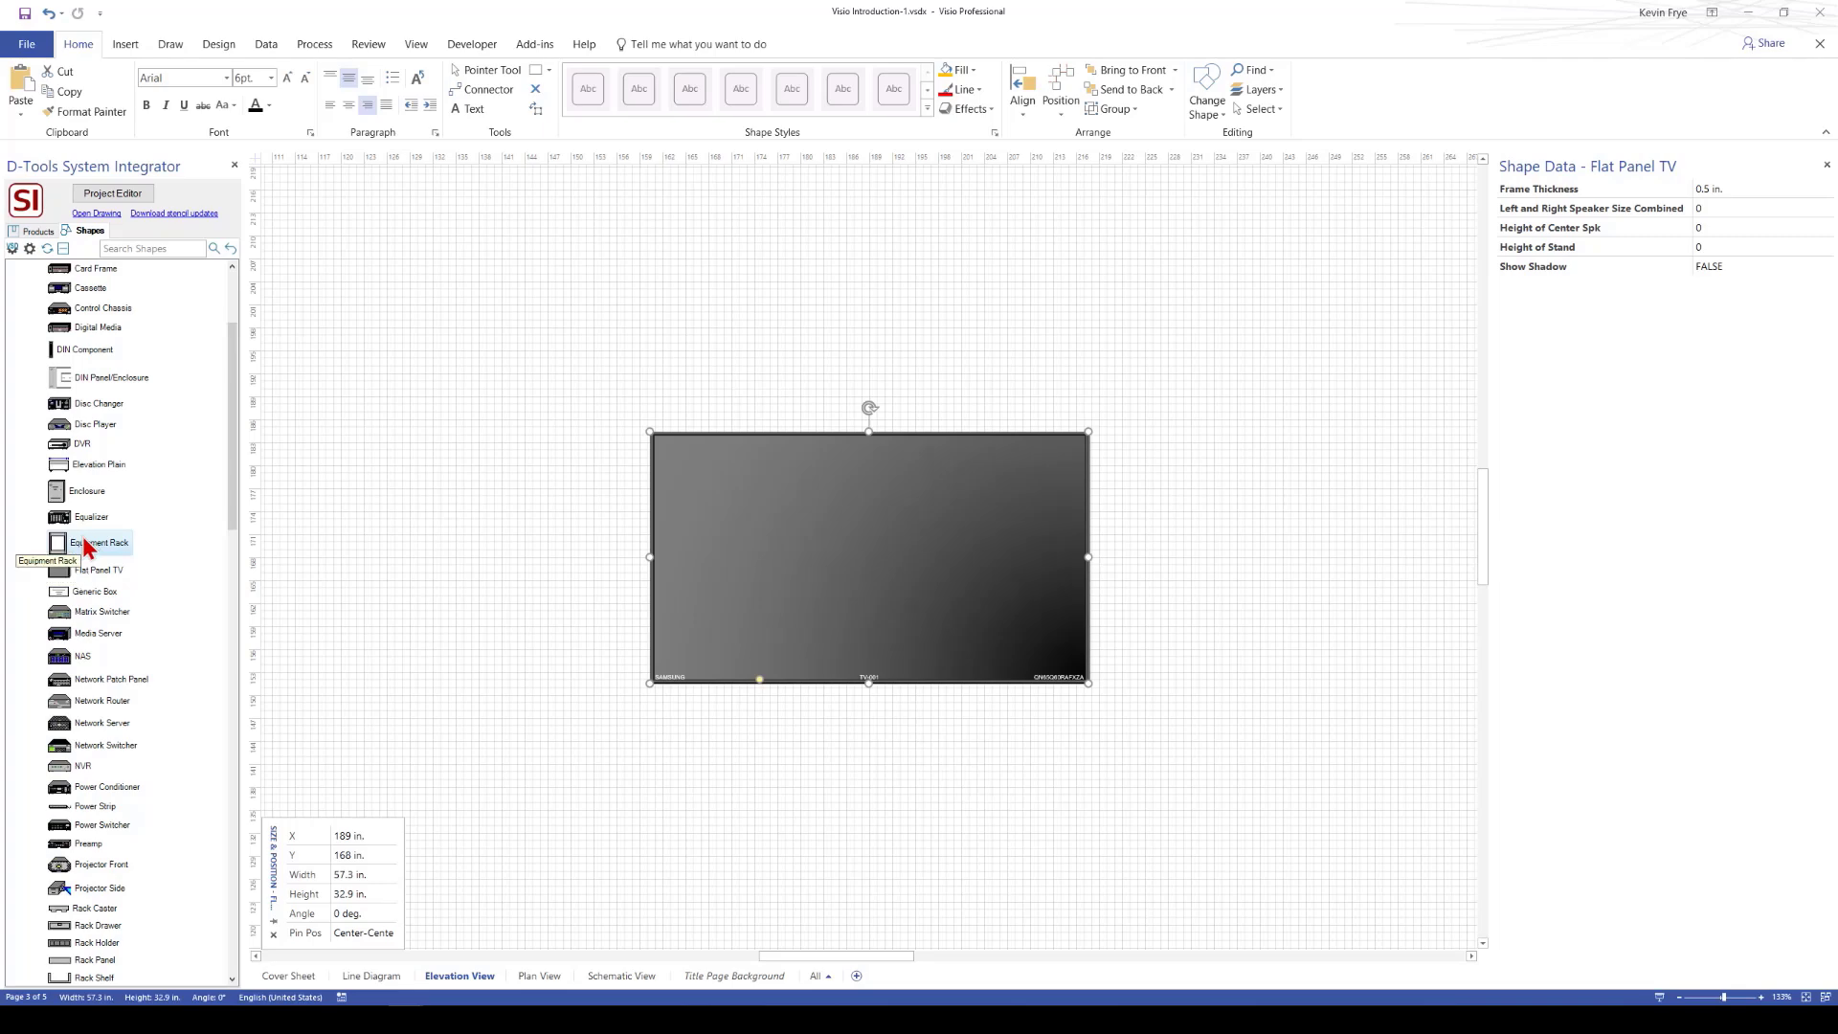
{"action": "left_click_drag", "start_coordinate": [84, 544], "coordinate": [473, 572]}
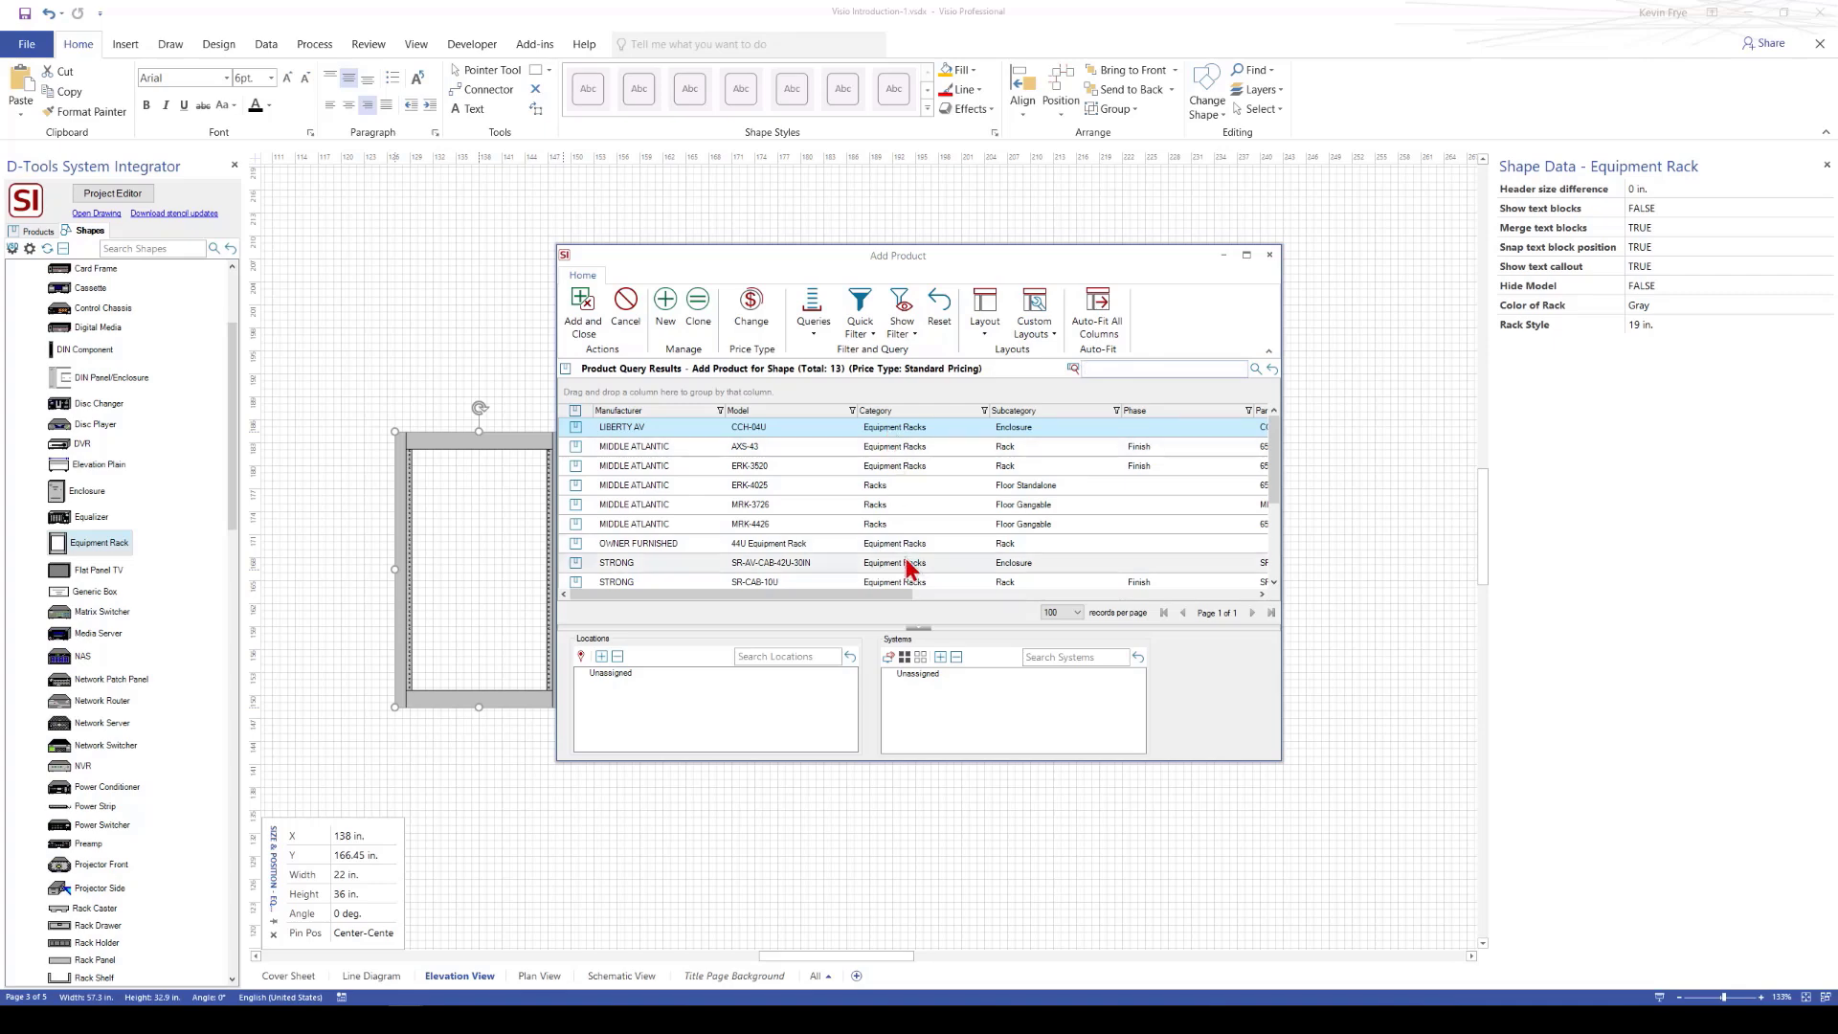
{"action": "left_click", "coordinate": [754, 528]}
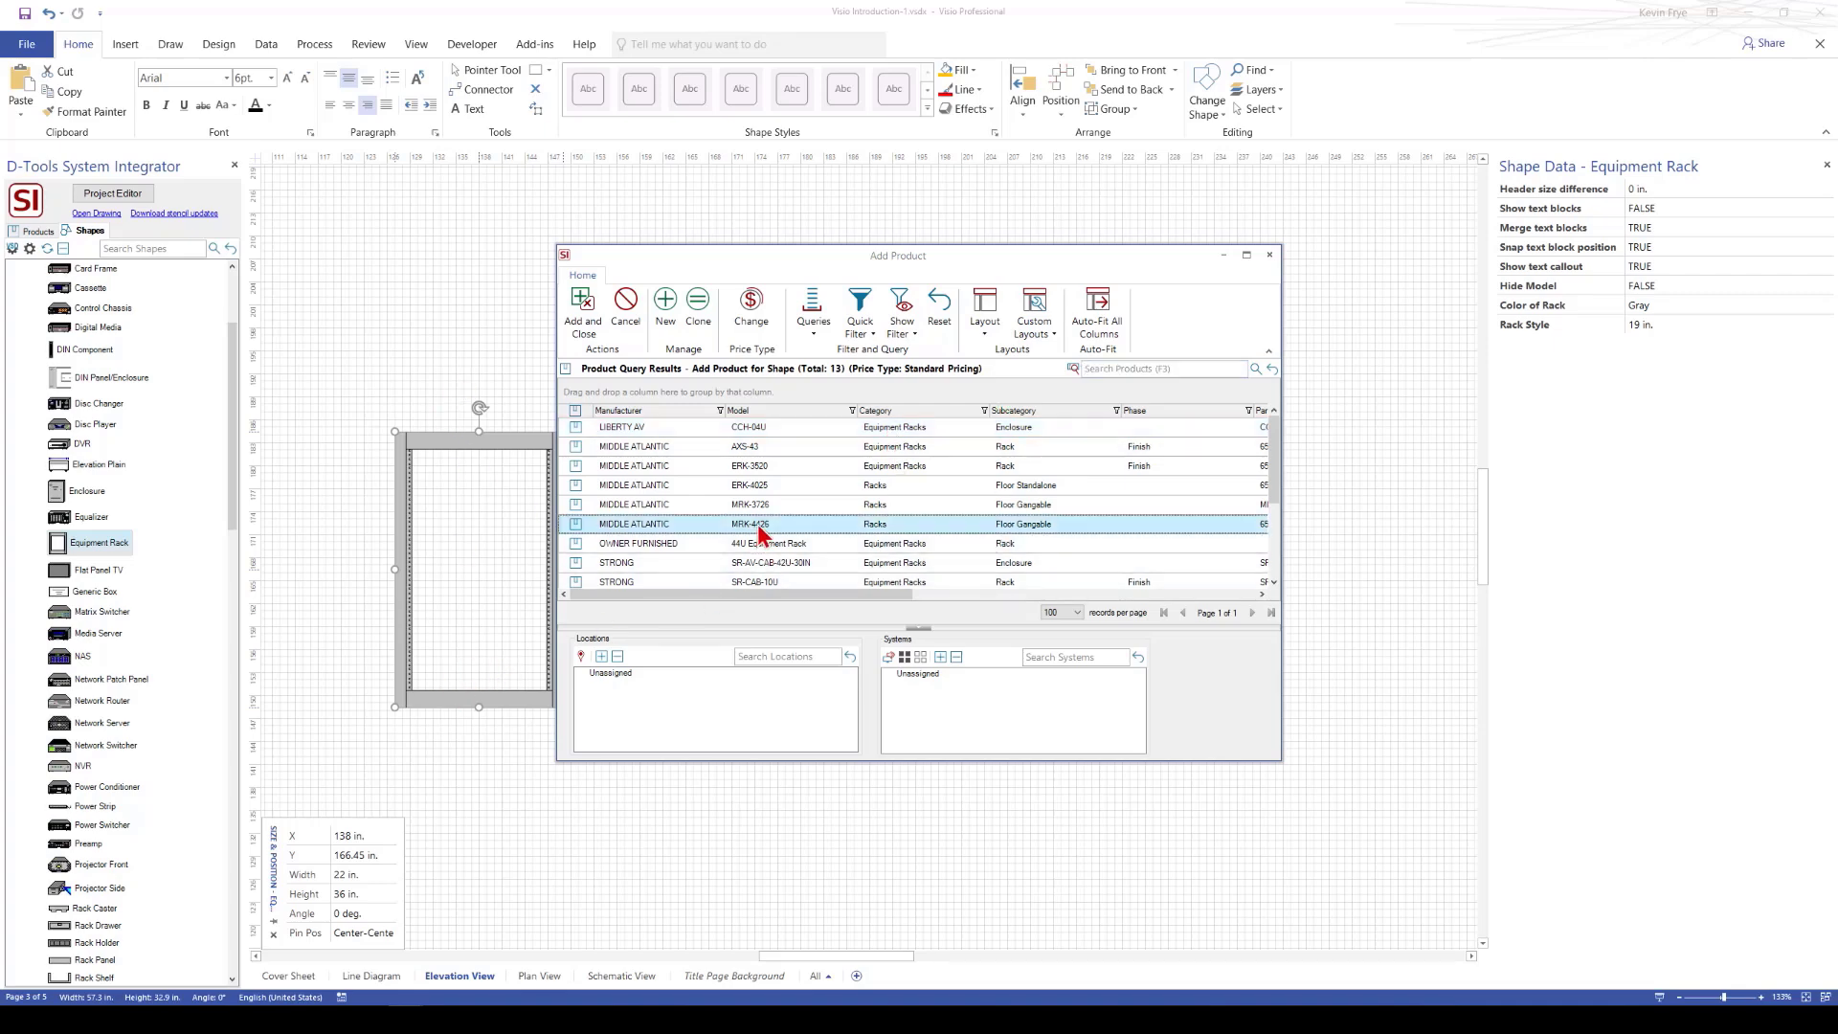
{"action": "left_click", "coordinate": [603, 331]}
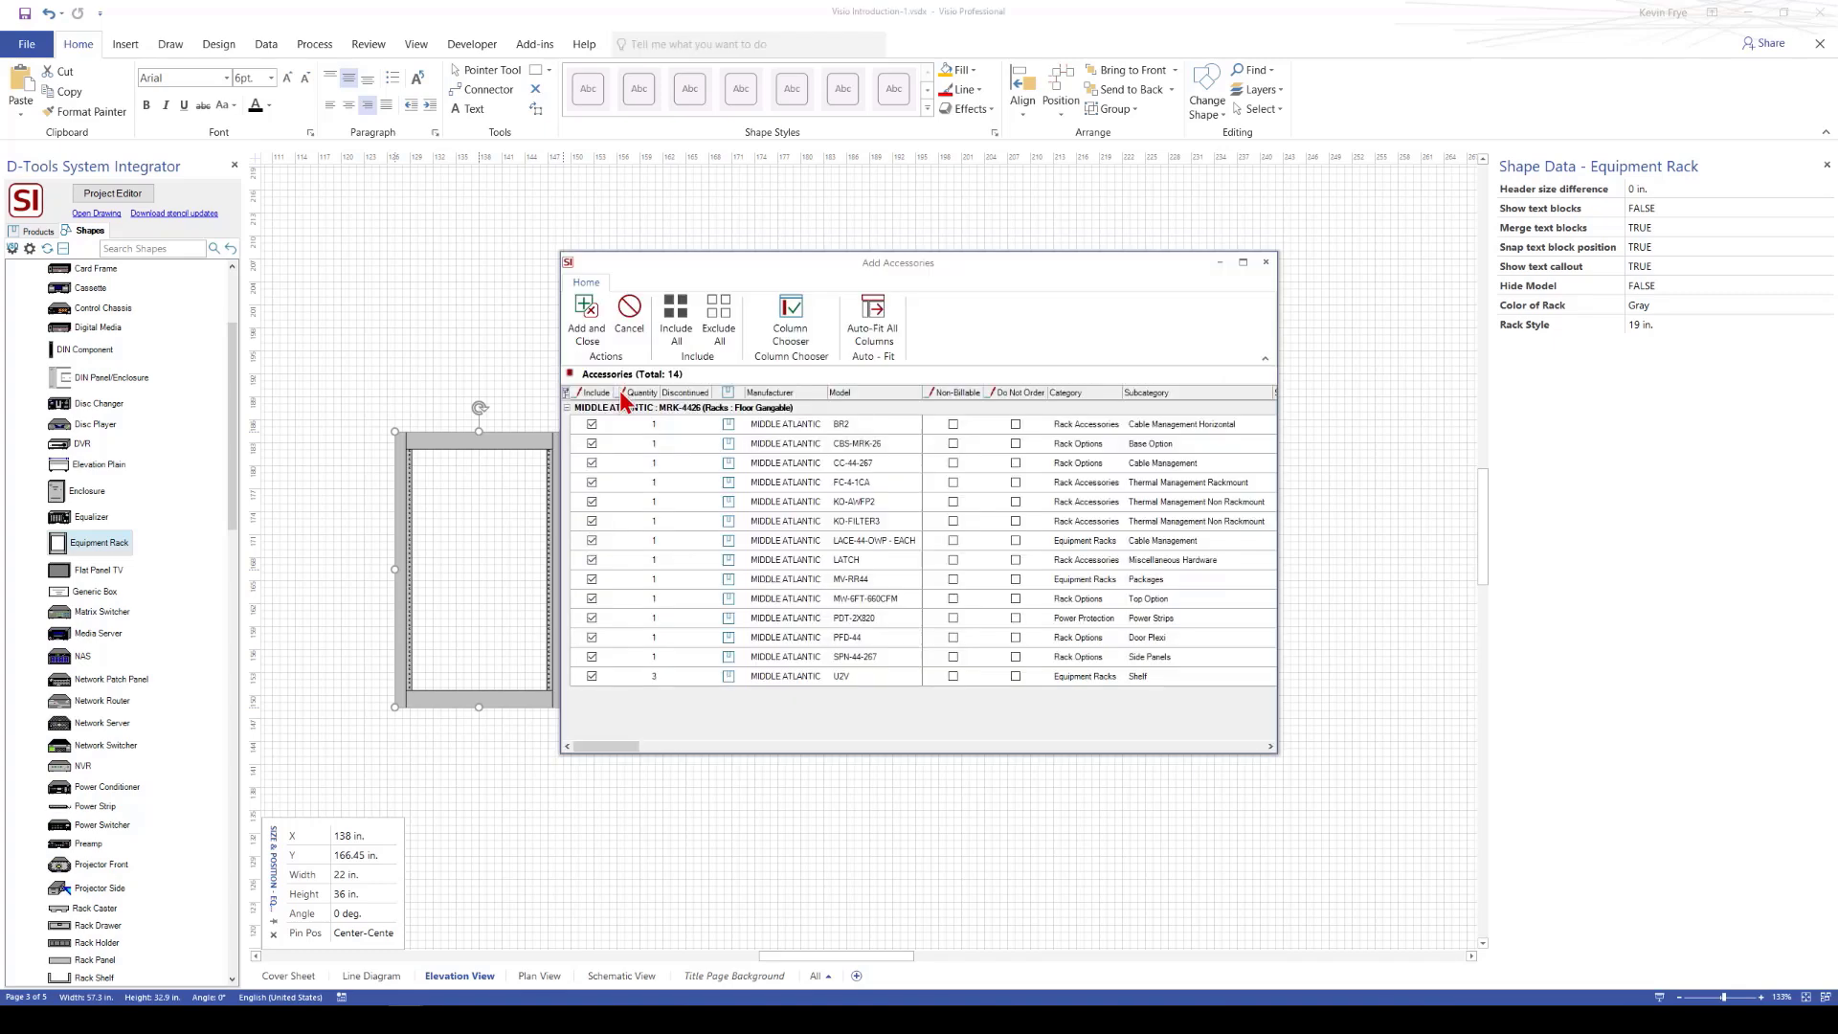
{"action": "left_click", "coordinate": [587, 317]}
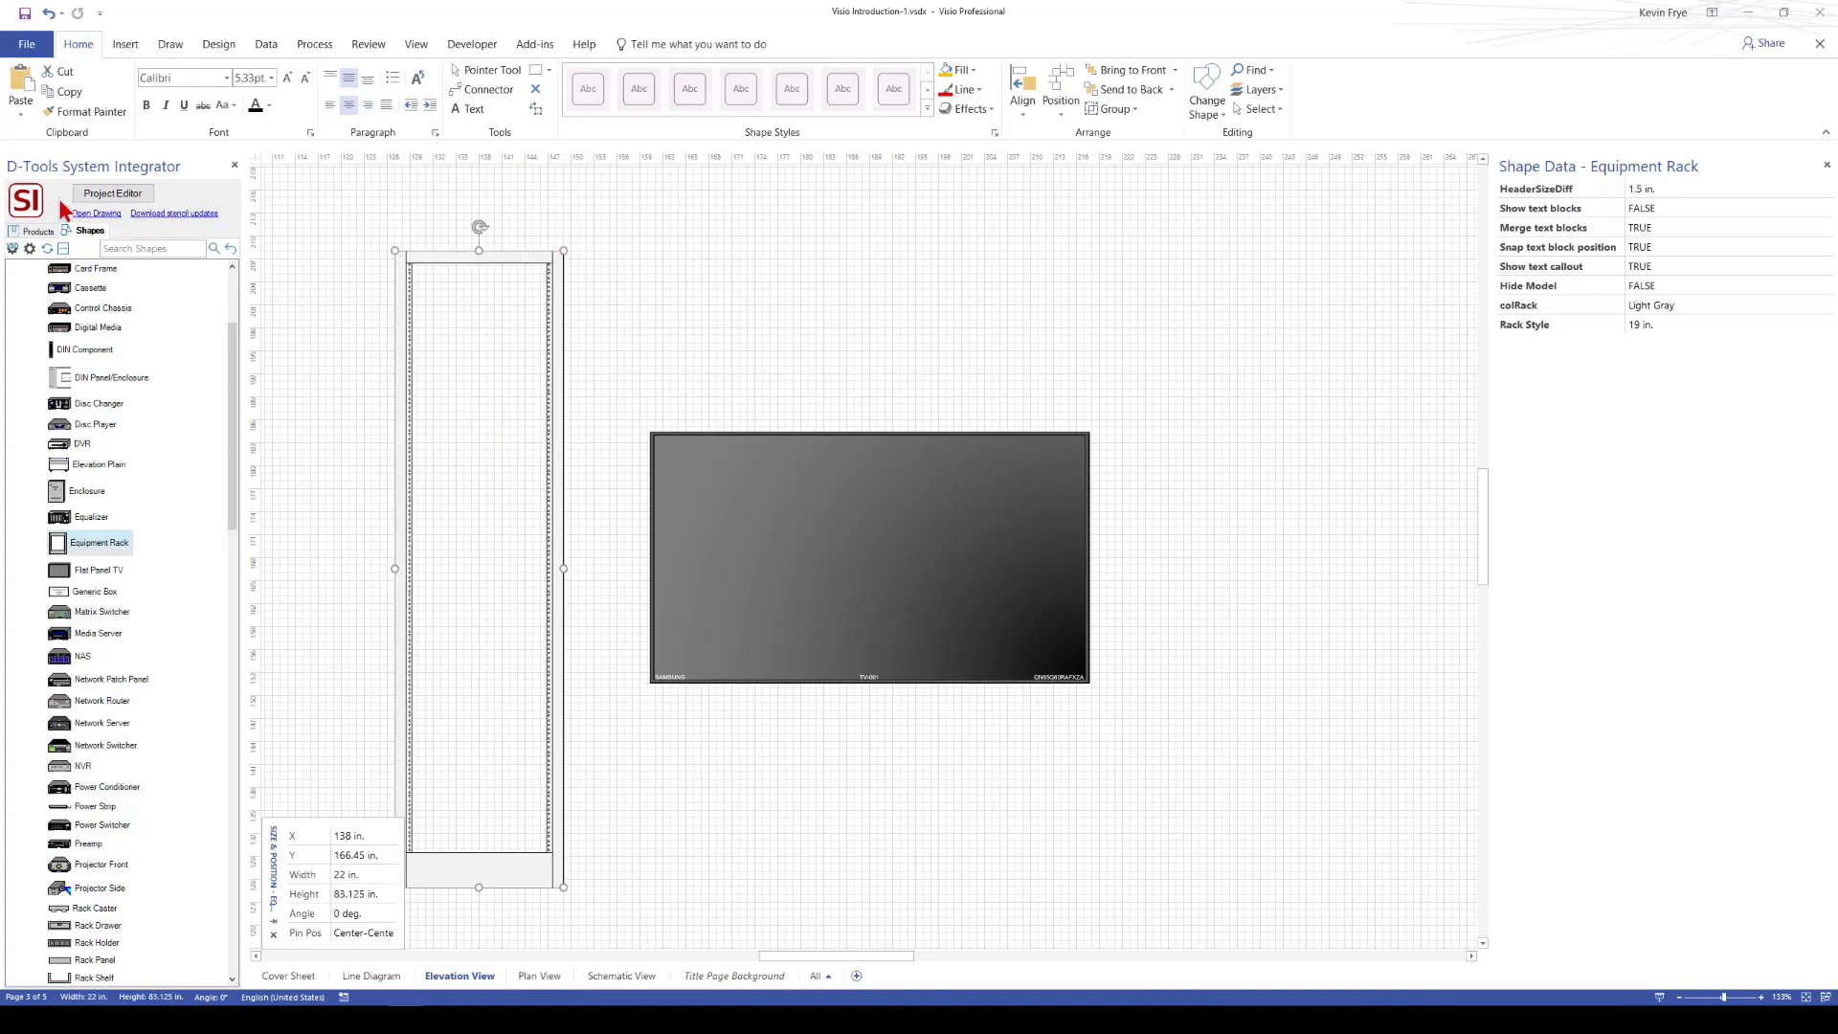
Place the first Middle Atlantic U2V shelf from the Project Editor inside the rack and move it up to about Y 190.7 in
{"action": "left_click", "coordinate": [112, 193]}
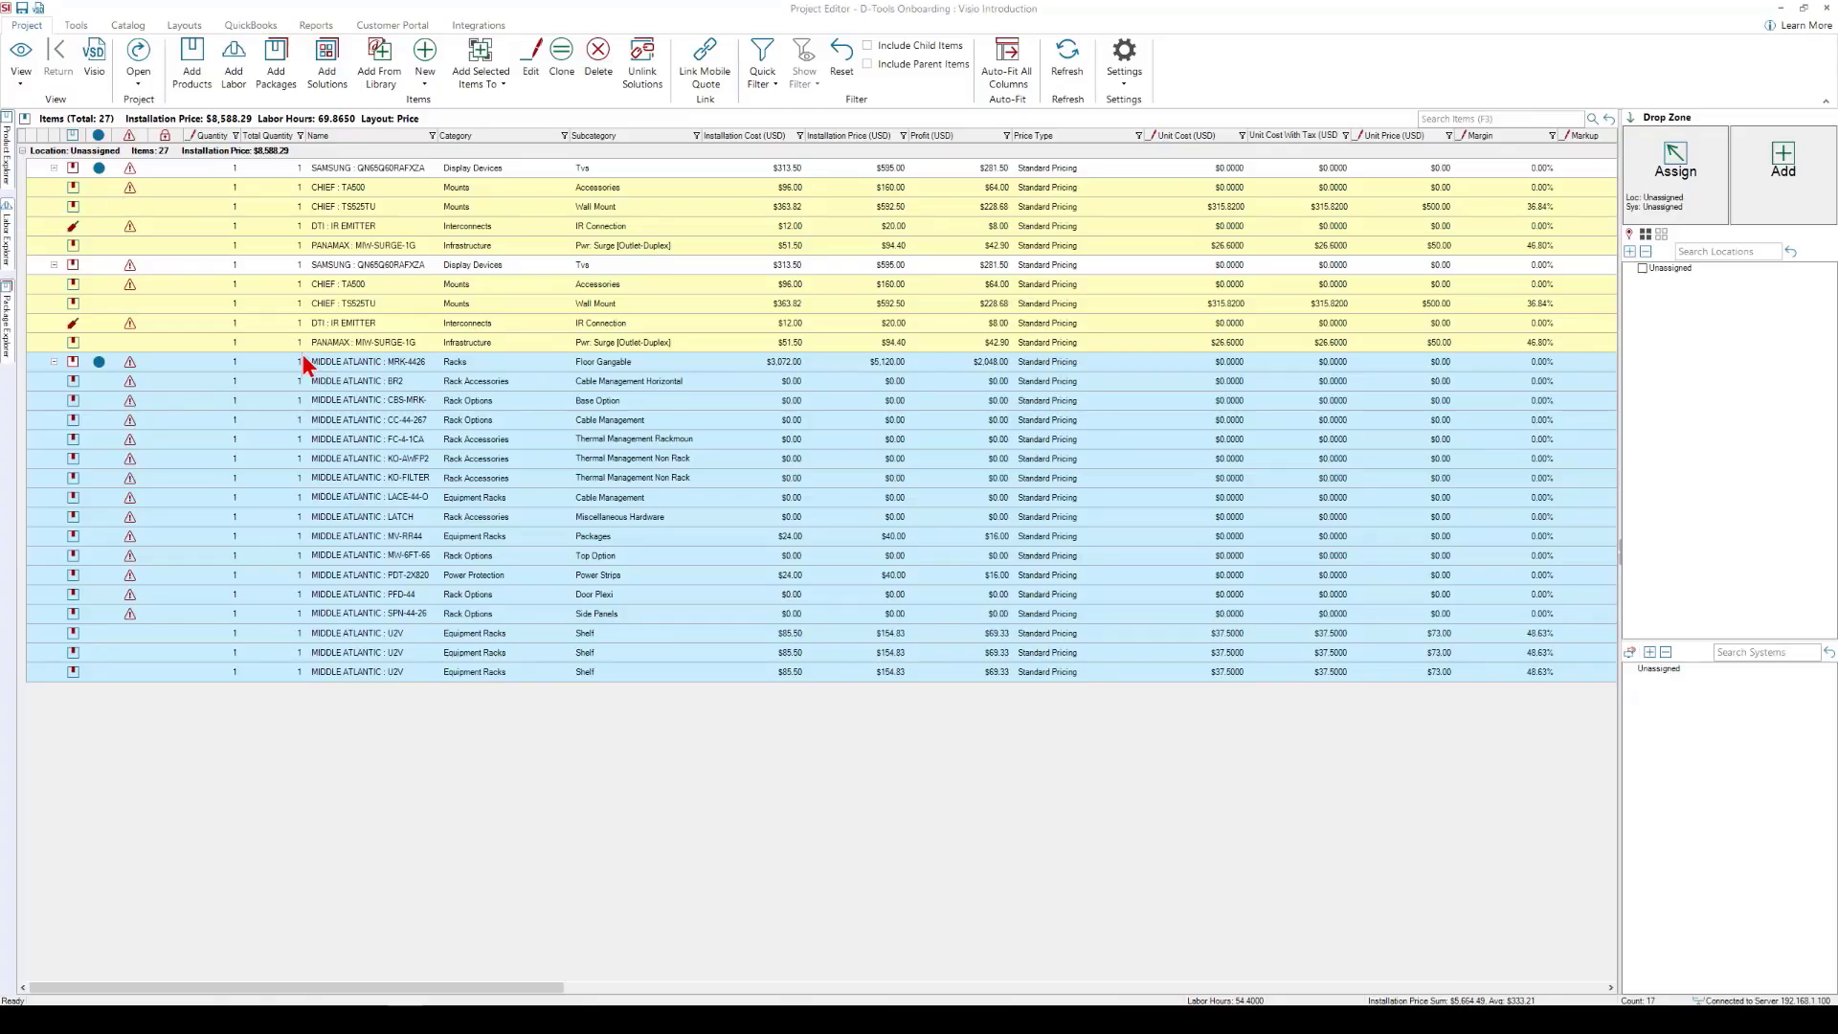
{"action": "left_click", "coordinate": [353, 384]}
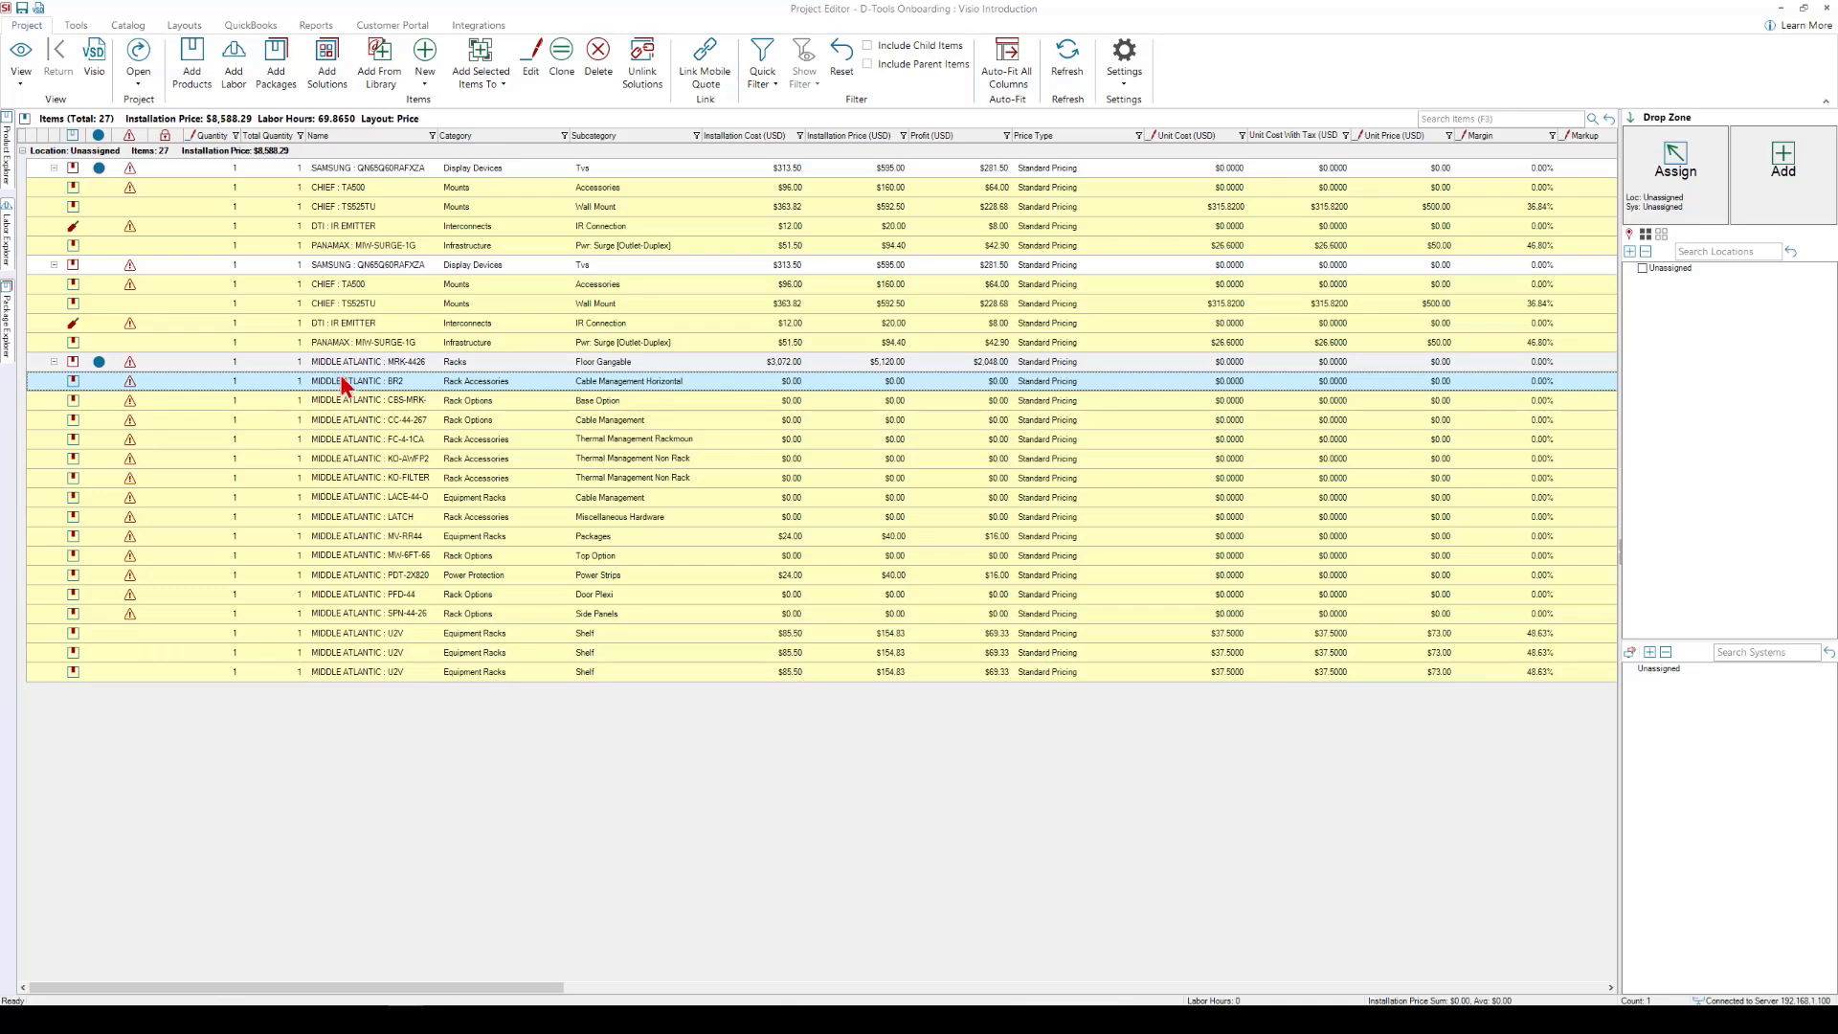
{"action": "left_click", "coordinate": [361, 636]}
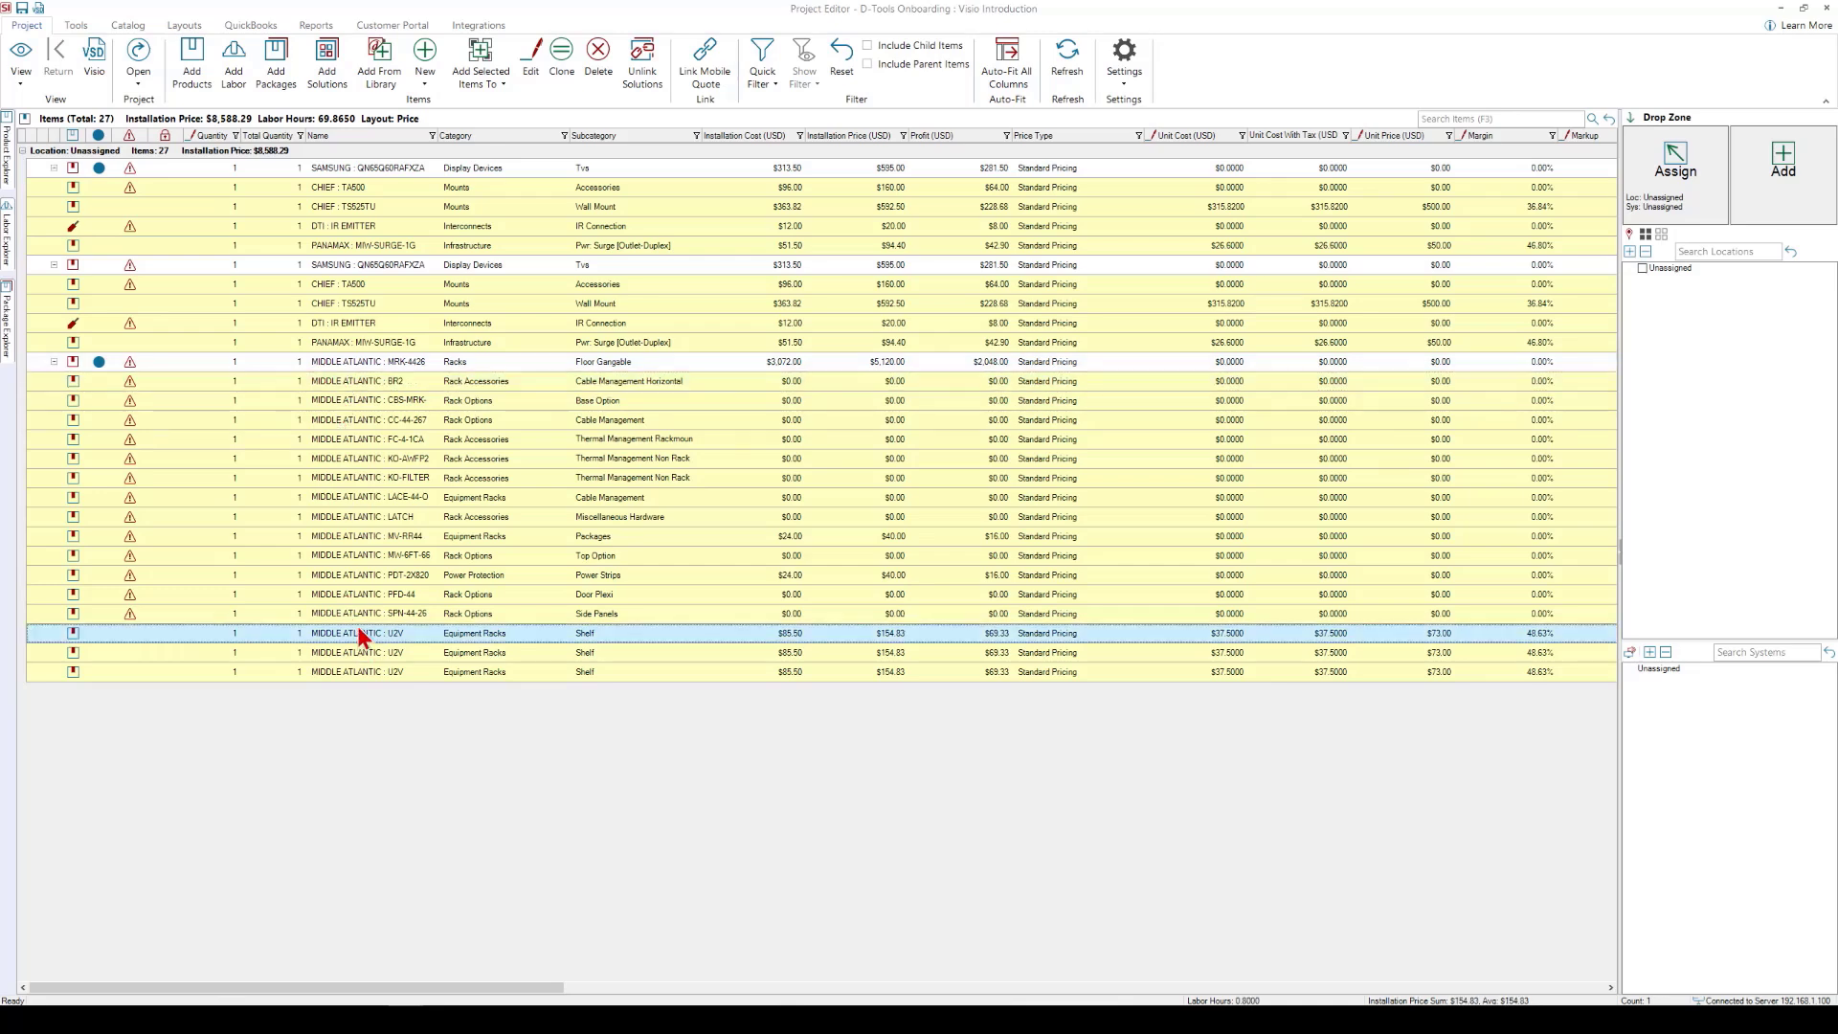
{"action": "left_click_drag", "start_coordinate": [362, 640], "coordinate": [482, 428]}
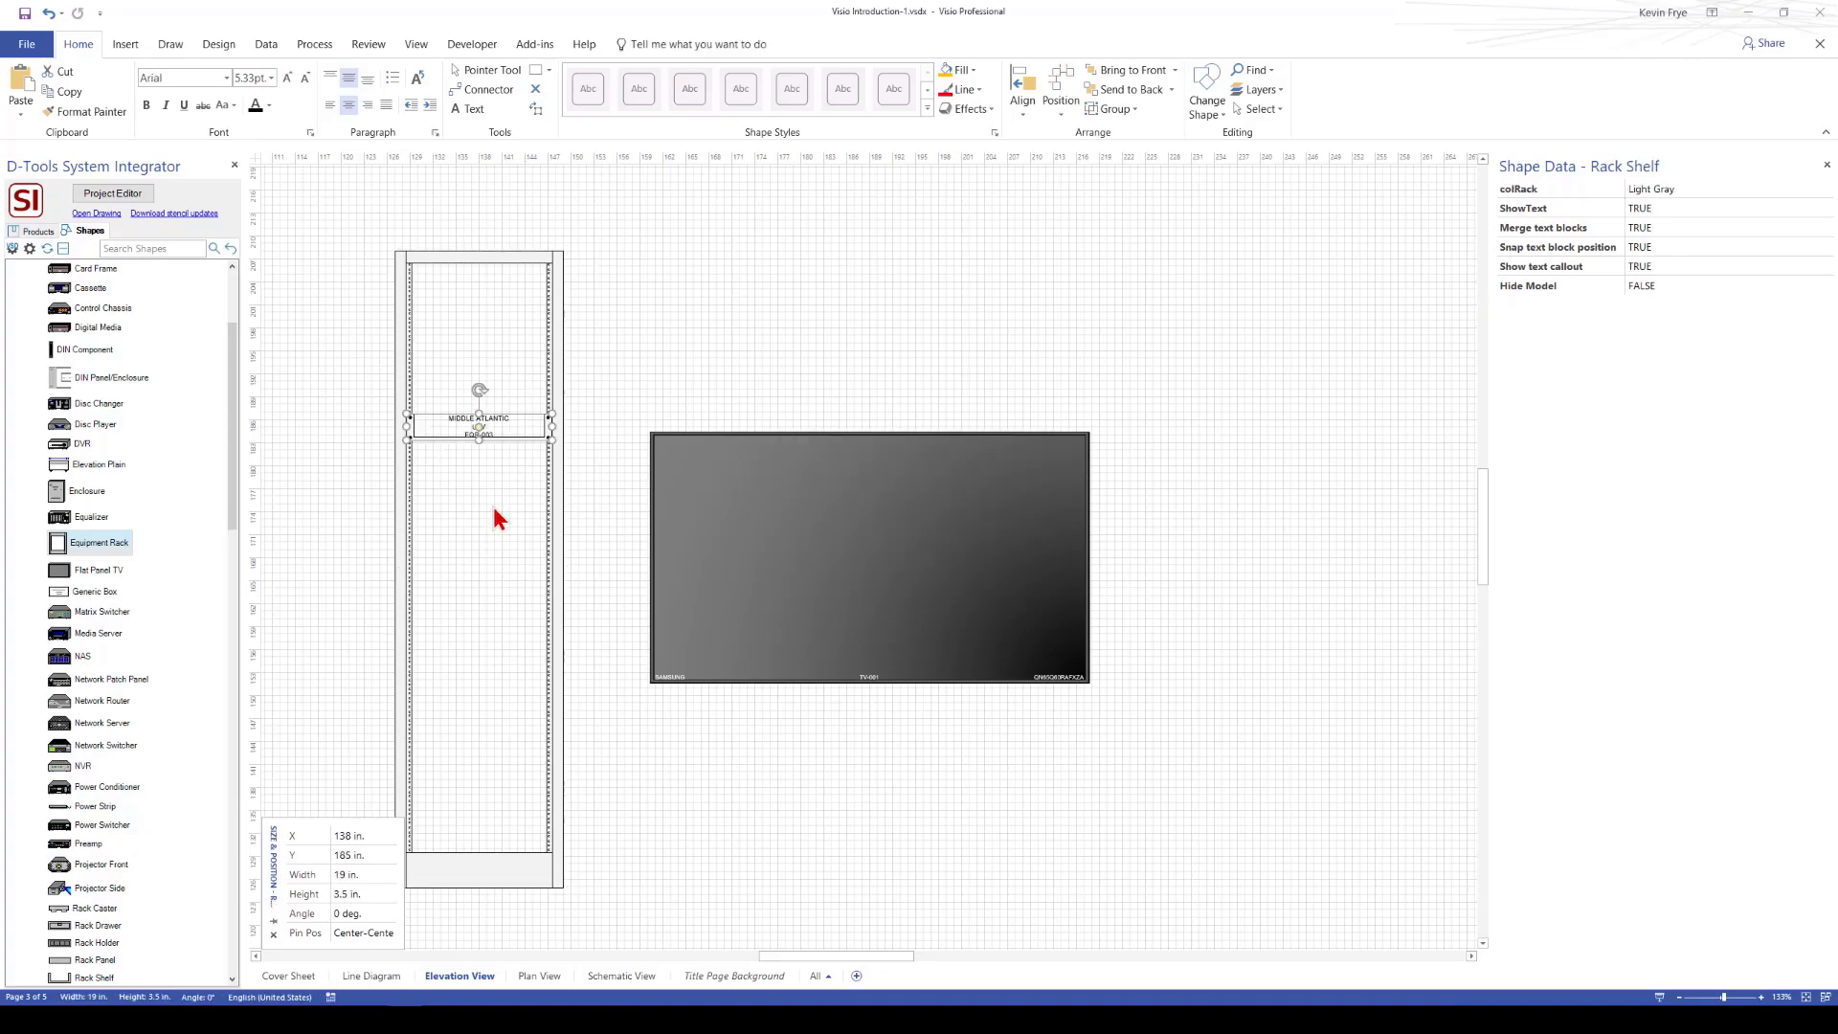
{"action": "left_click_drag", "start_coordinate": [786, 599], "coordinate": [787, 467]}
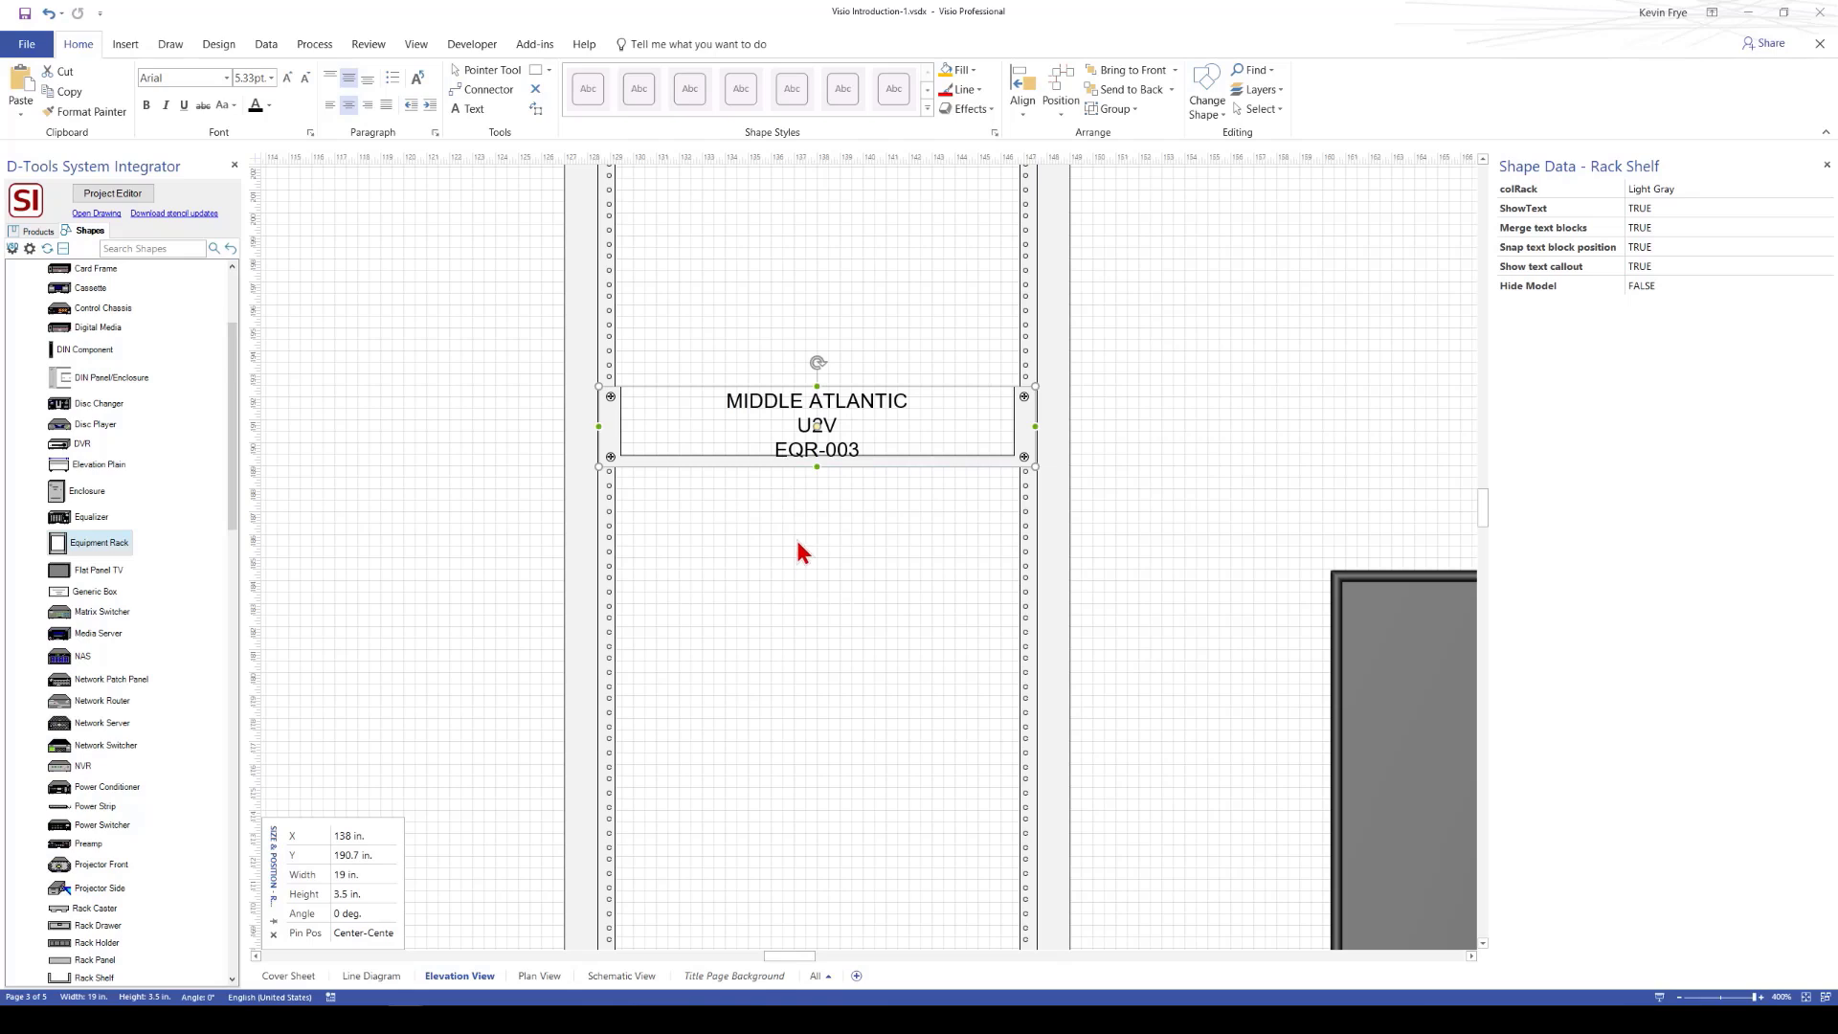
{"action": "key", "text": "alt+shift+F6"}
{"action": "left_click", "coordinate": [783, 674]}
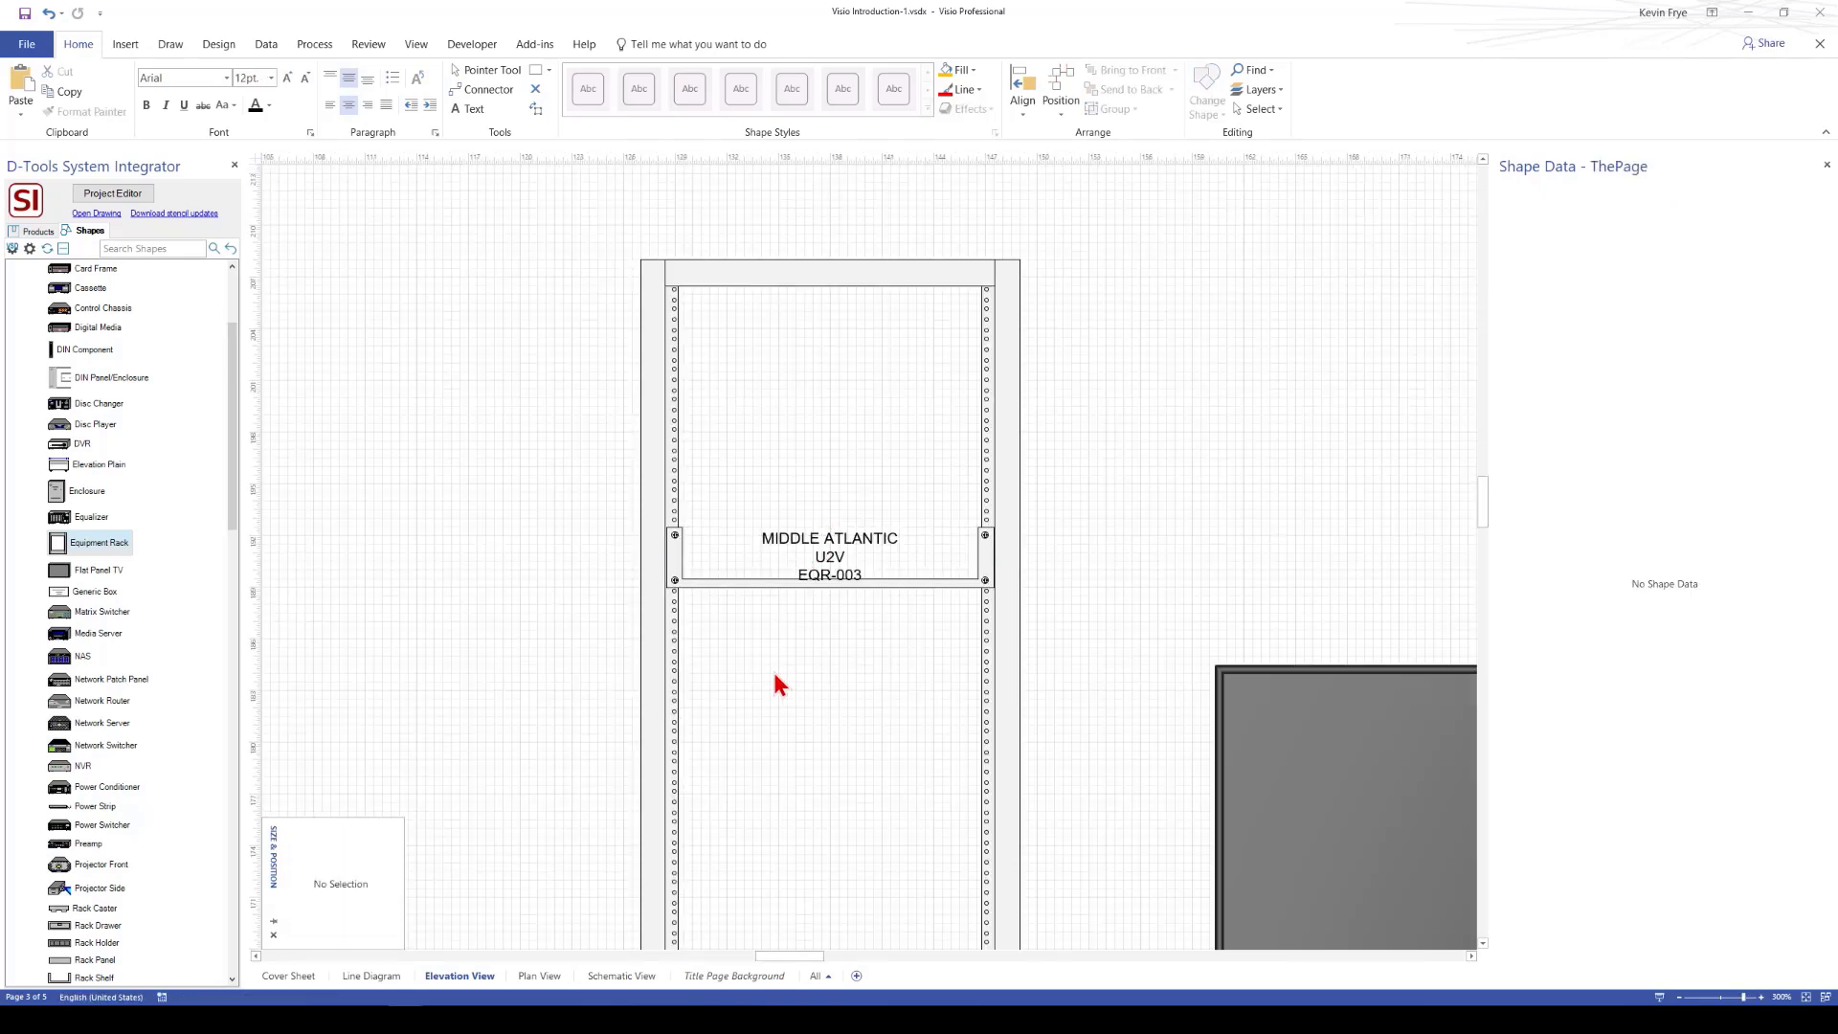
Check the dimensions and rack units in the MRK-4426 rack's product specifications, and close them without saving
{"action": "double_click", "coordinate": [648, 411]}
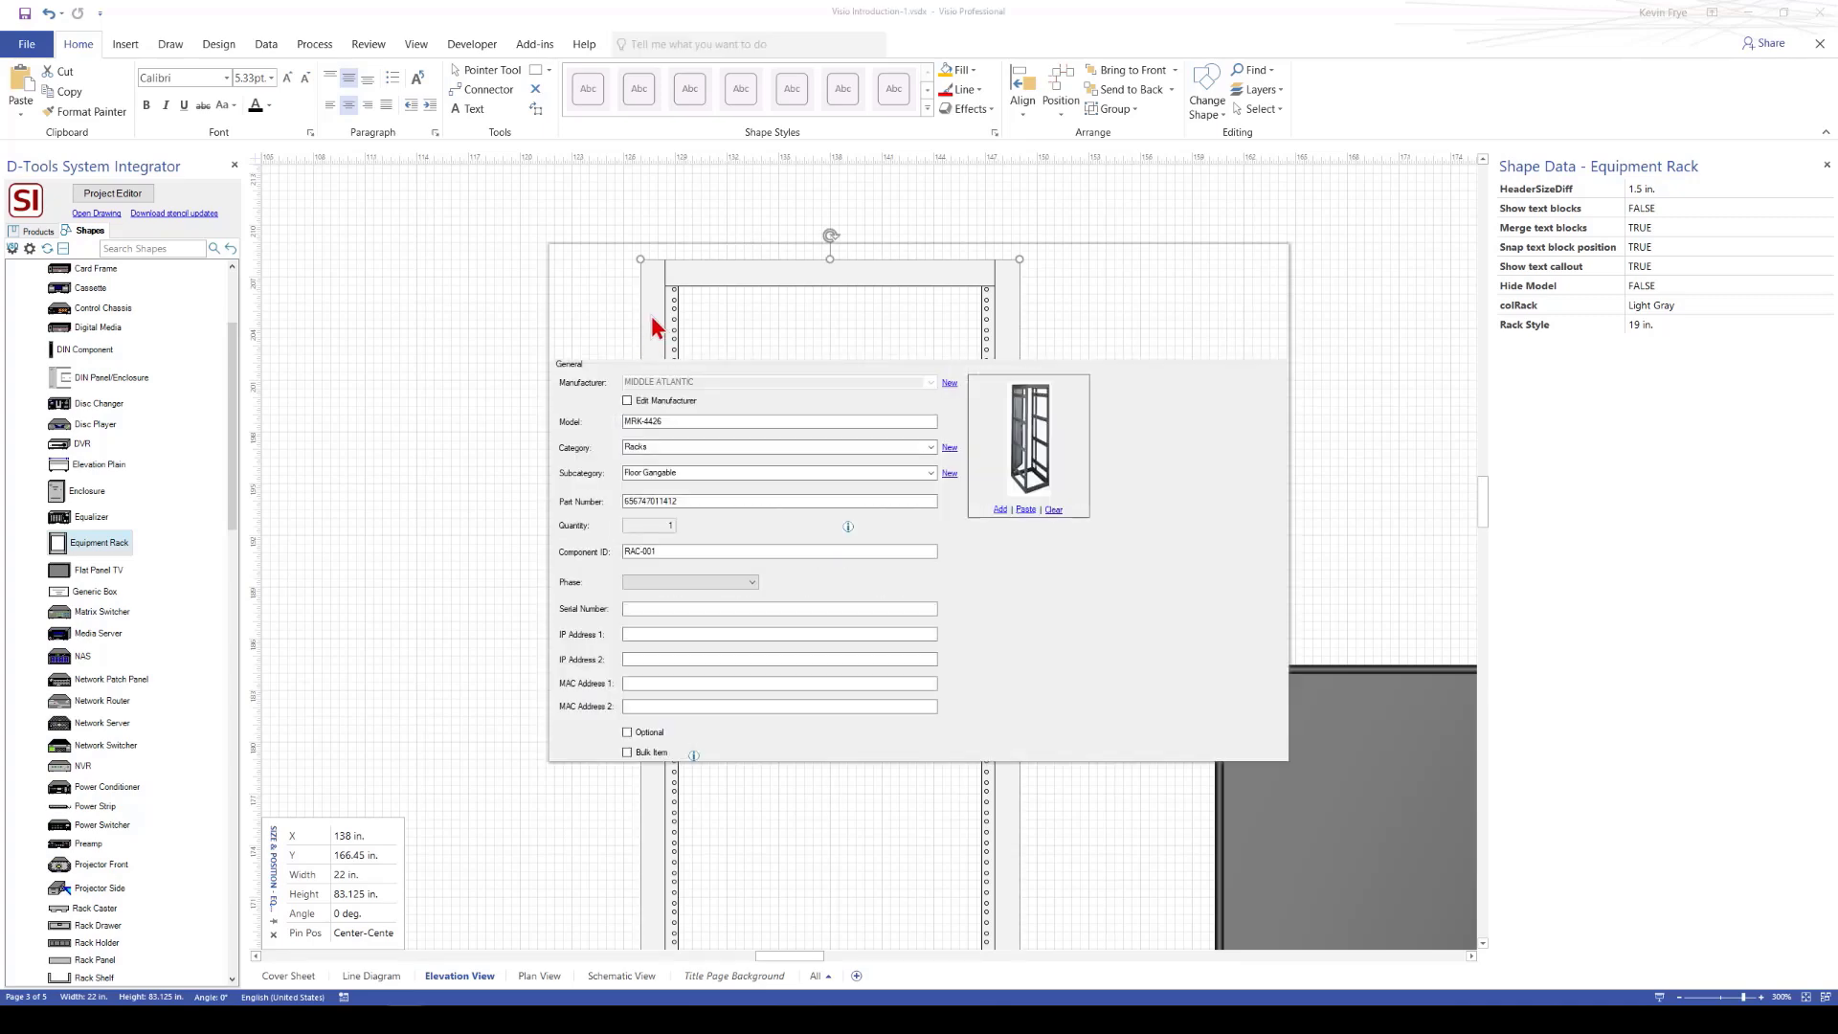
{"action": "left_click", "coordinate": [939, 312]}
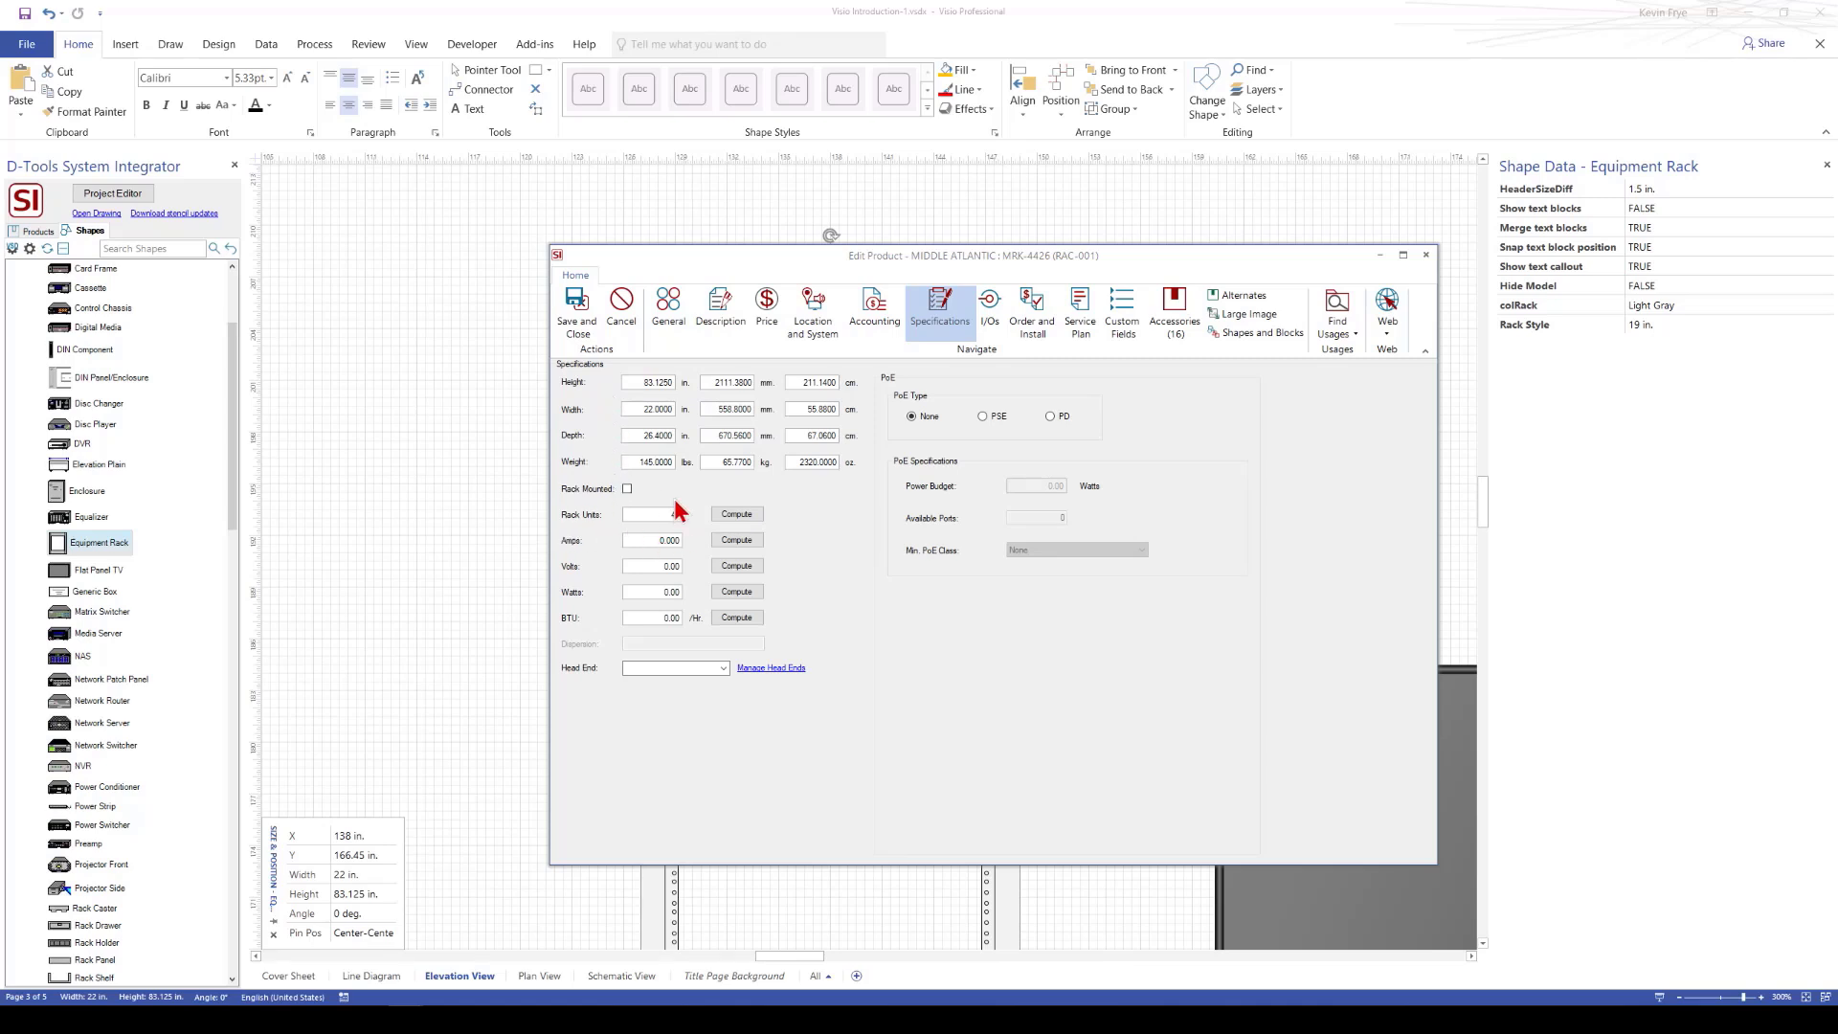
{"action": "left_click", "coordinate": [621, 304]}
Move the U2V shelf higher in the rack, to about Y 201.8 in
{"action": "left_click_drag", "start_coordinate": [736, 586], "coordinate": [733, 400]}
{"action": "left_click", "coordinate": [731, 517]}
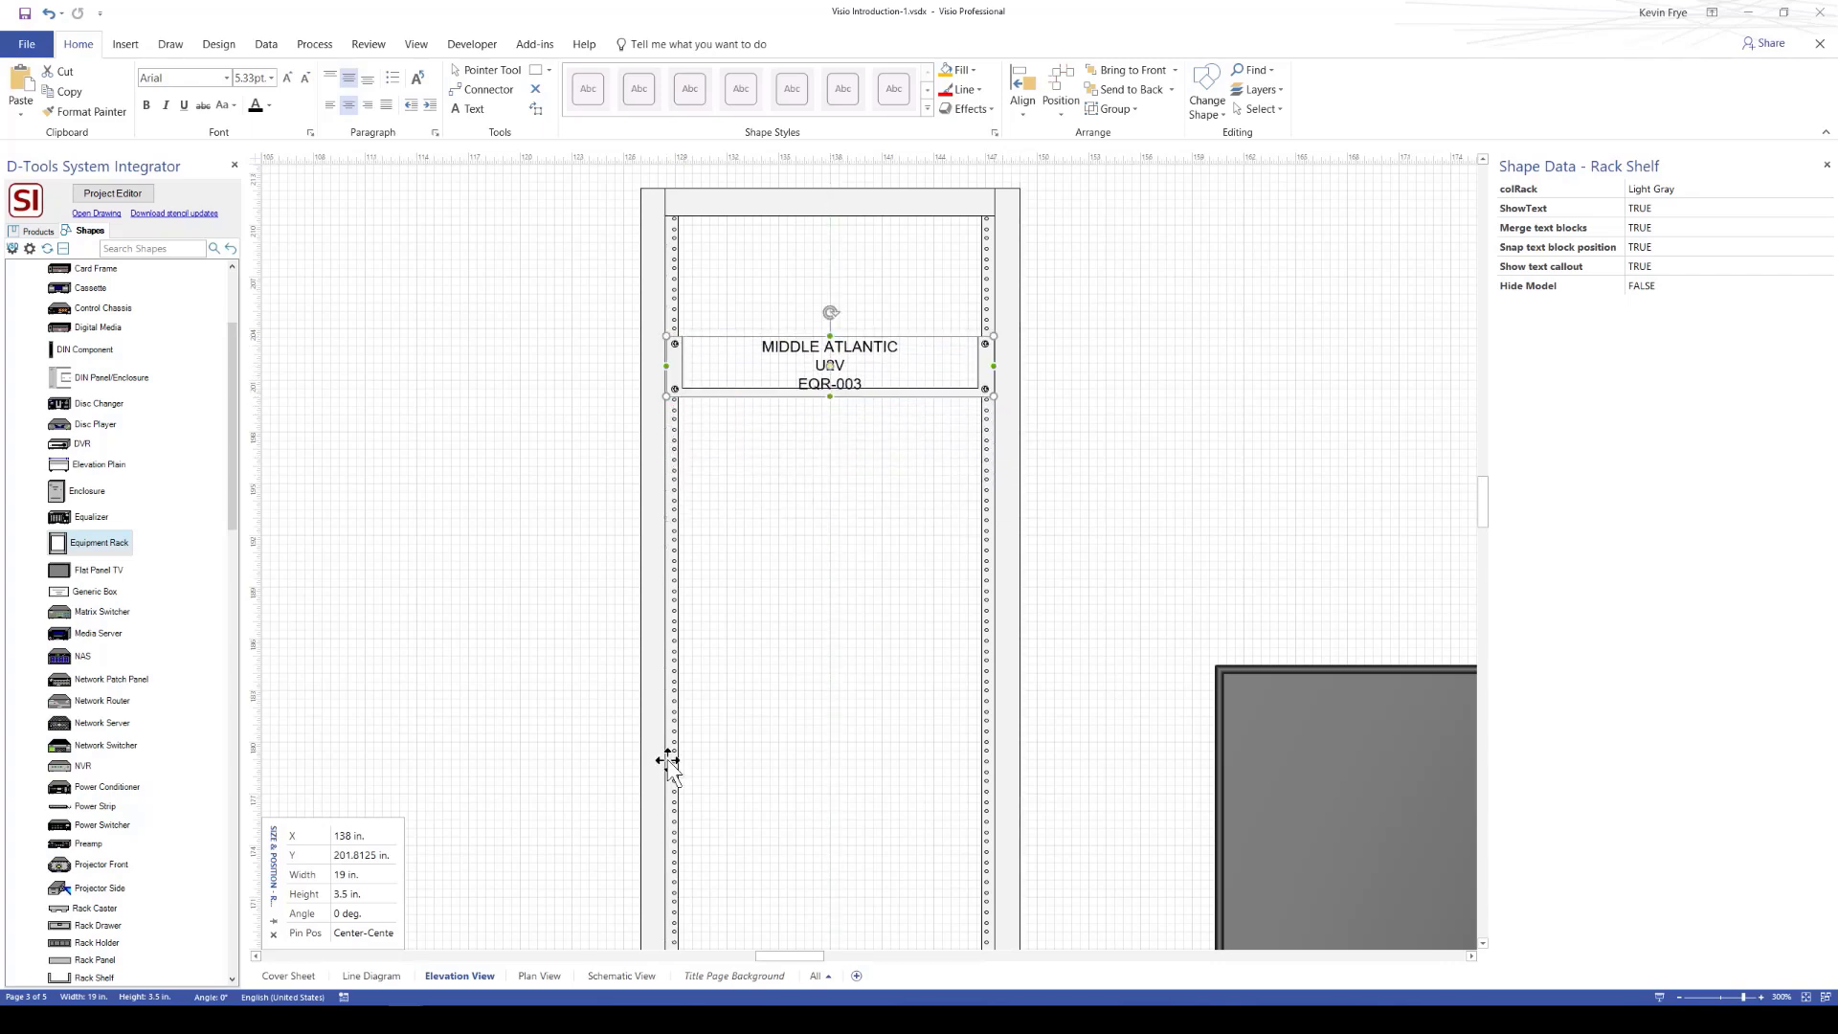
Open the Plan View page and look at the options for inserting a PDF background or a CAD drawing
{"action": "left_click", "coordinate": [539, 976]}
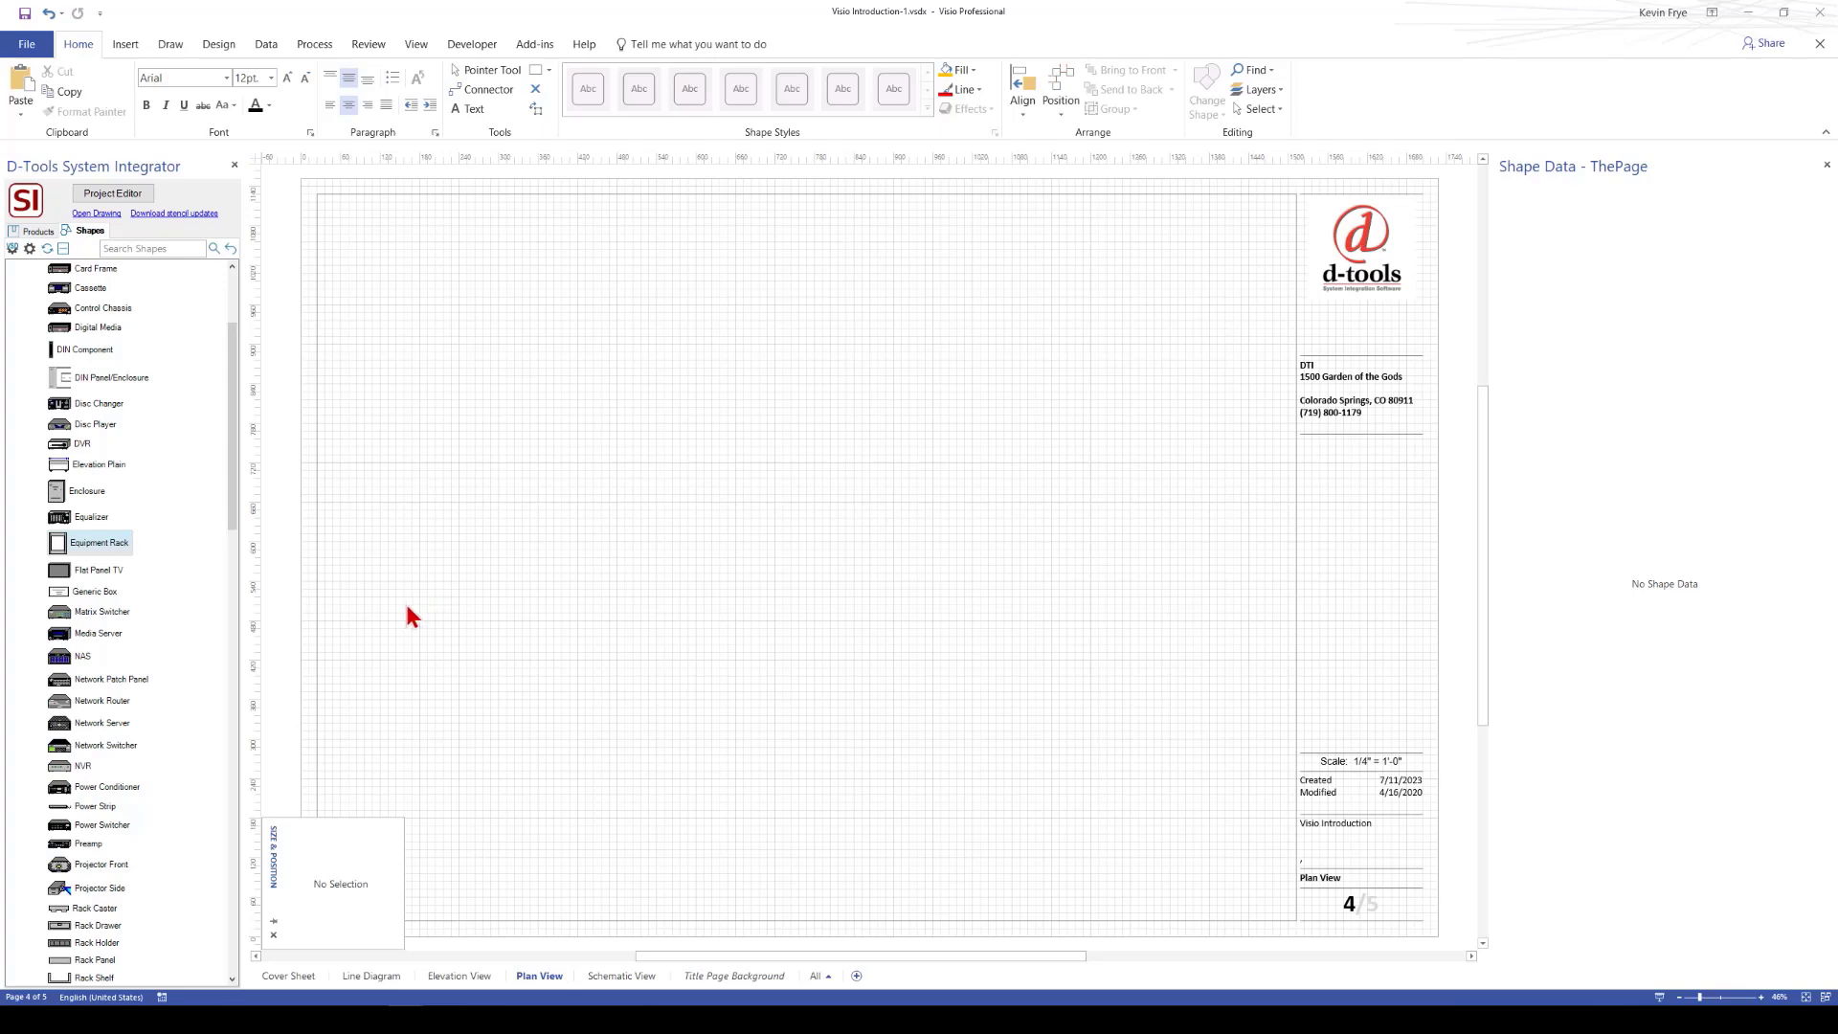
{"action": "right_click", "coordinate": [744, 544]}
{"action": "mouse_move", "coordinate": [833, 519]}
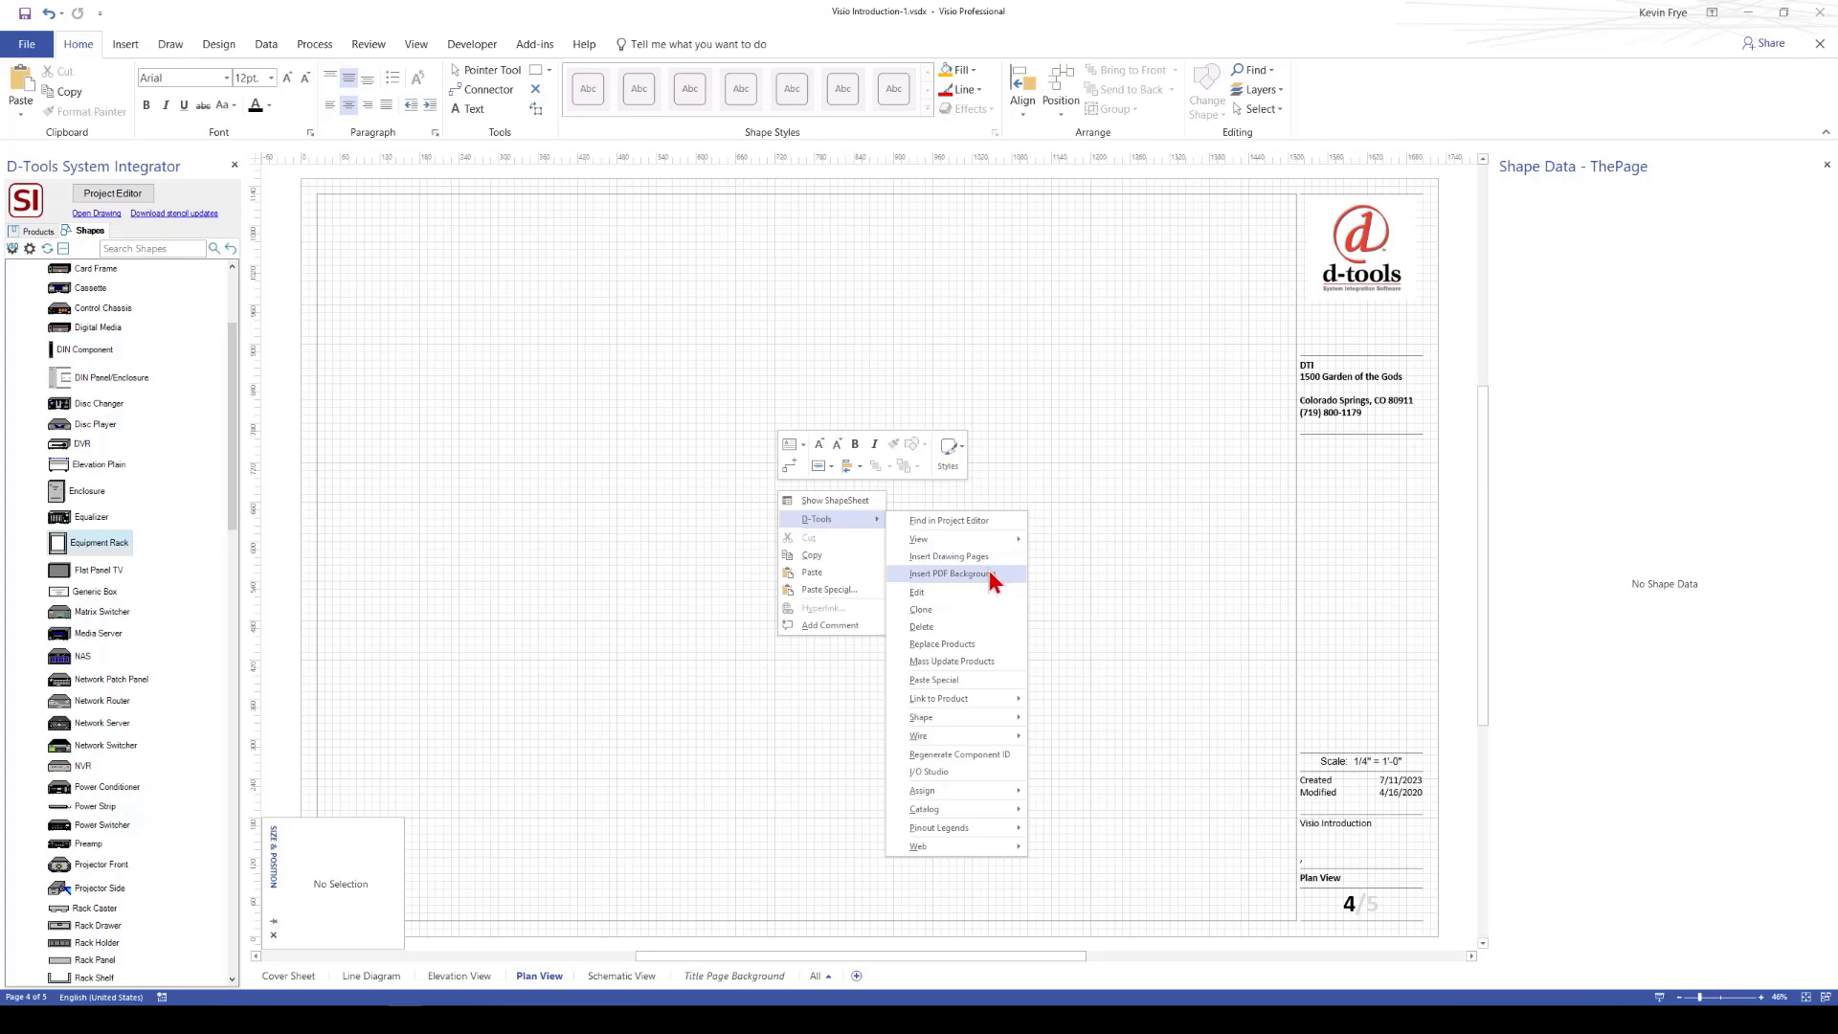
{"action": "left_click", "coordinate": [639, 821]}
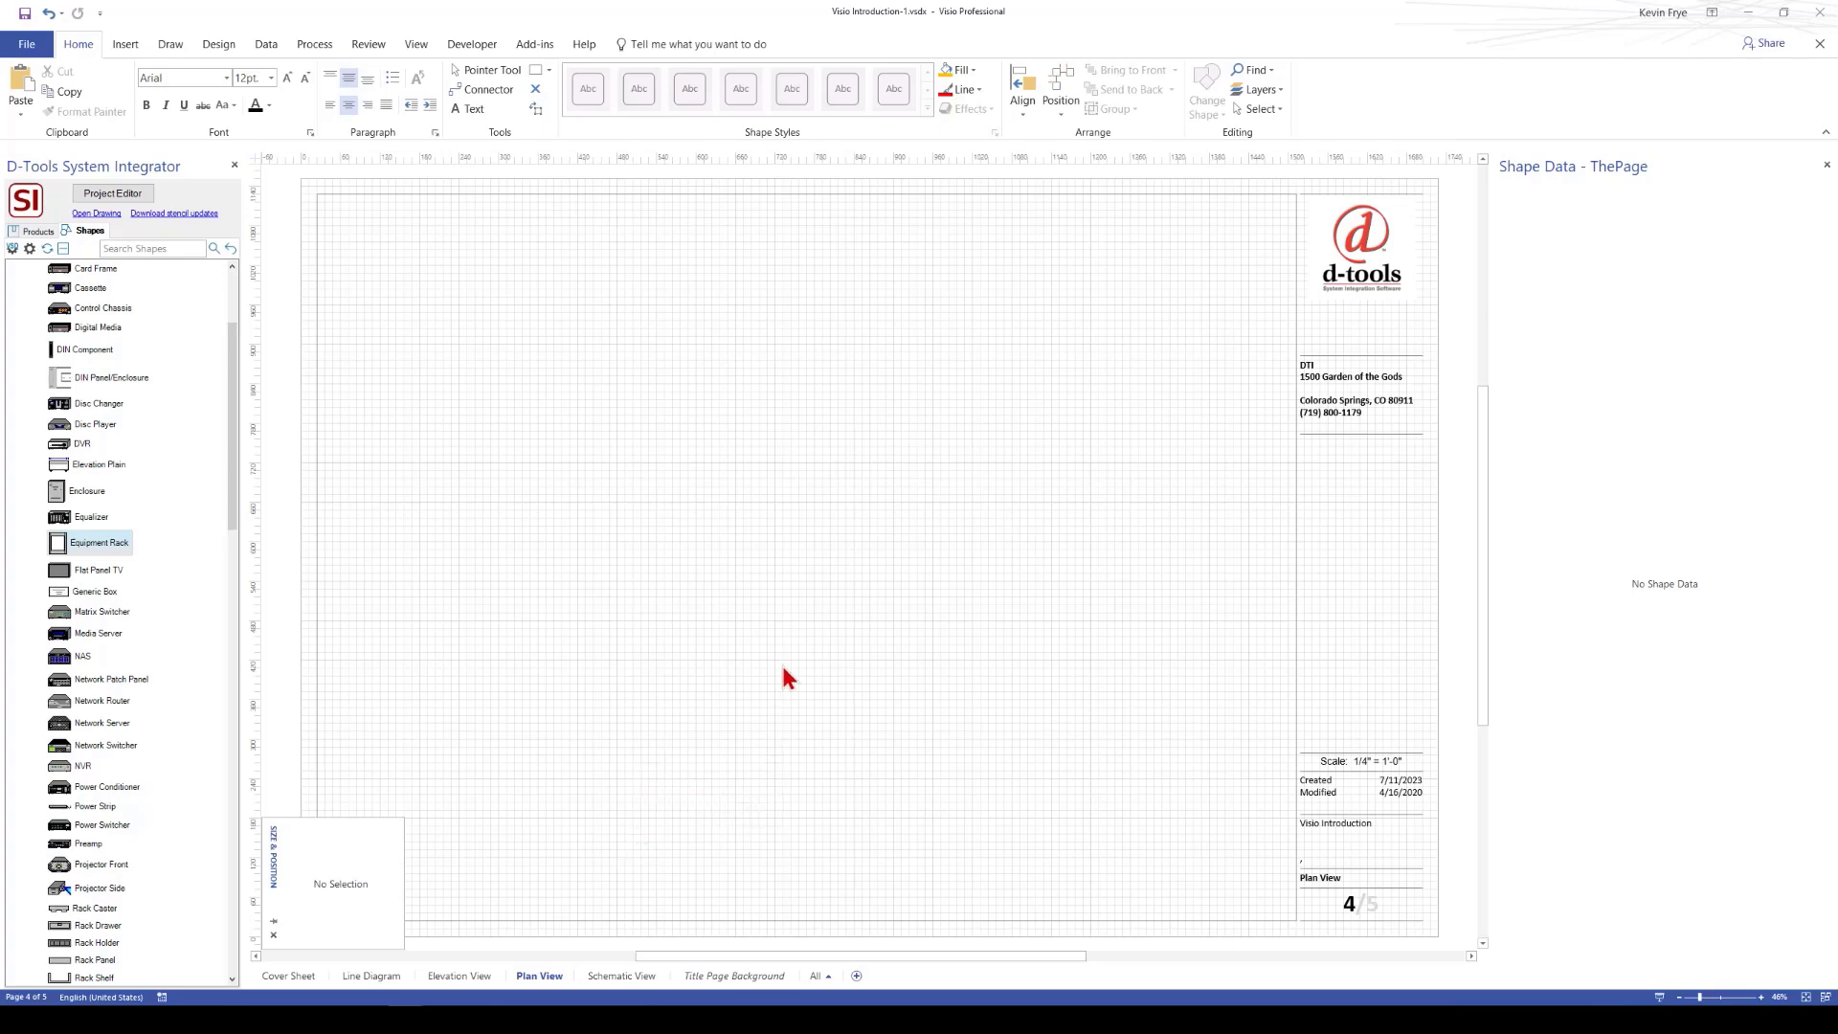
{"action": "left_click", "coordinate": [125, 45]}
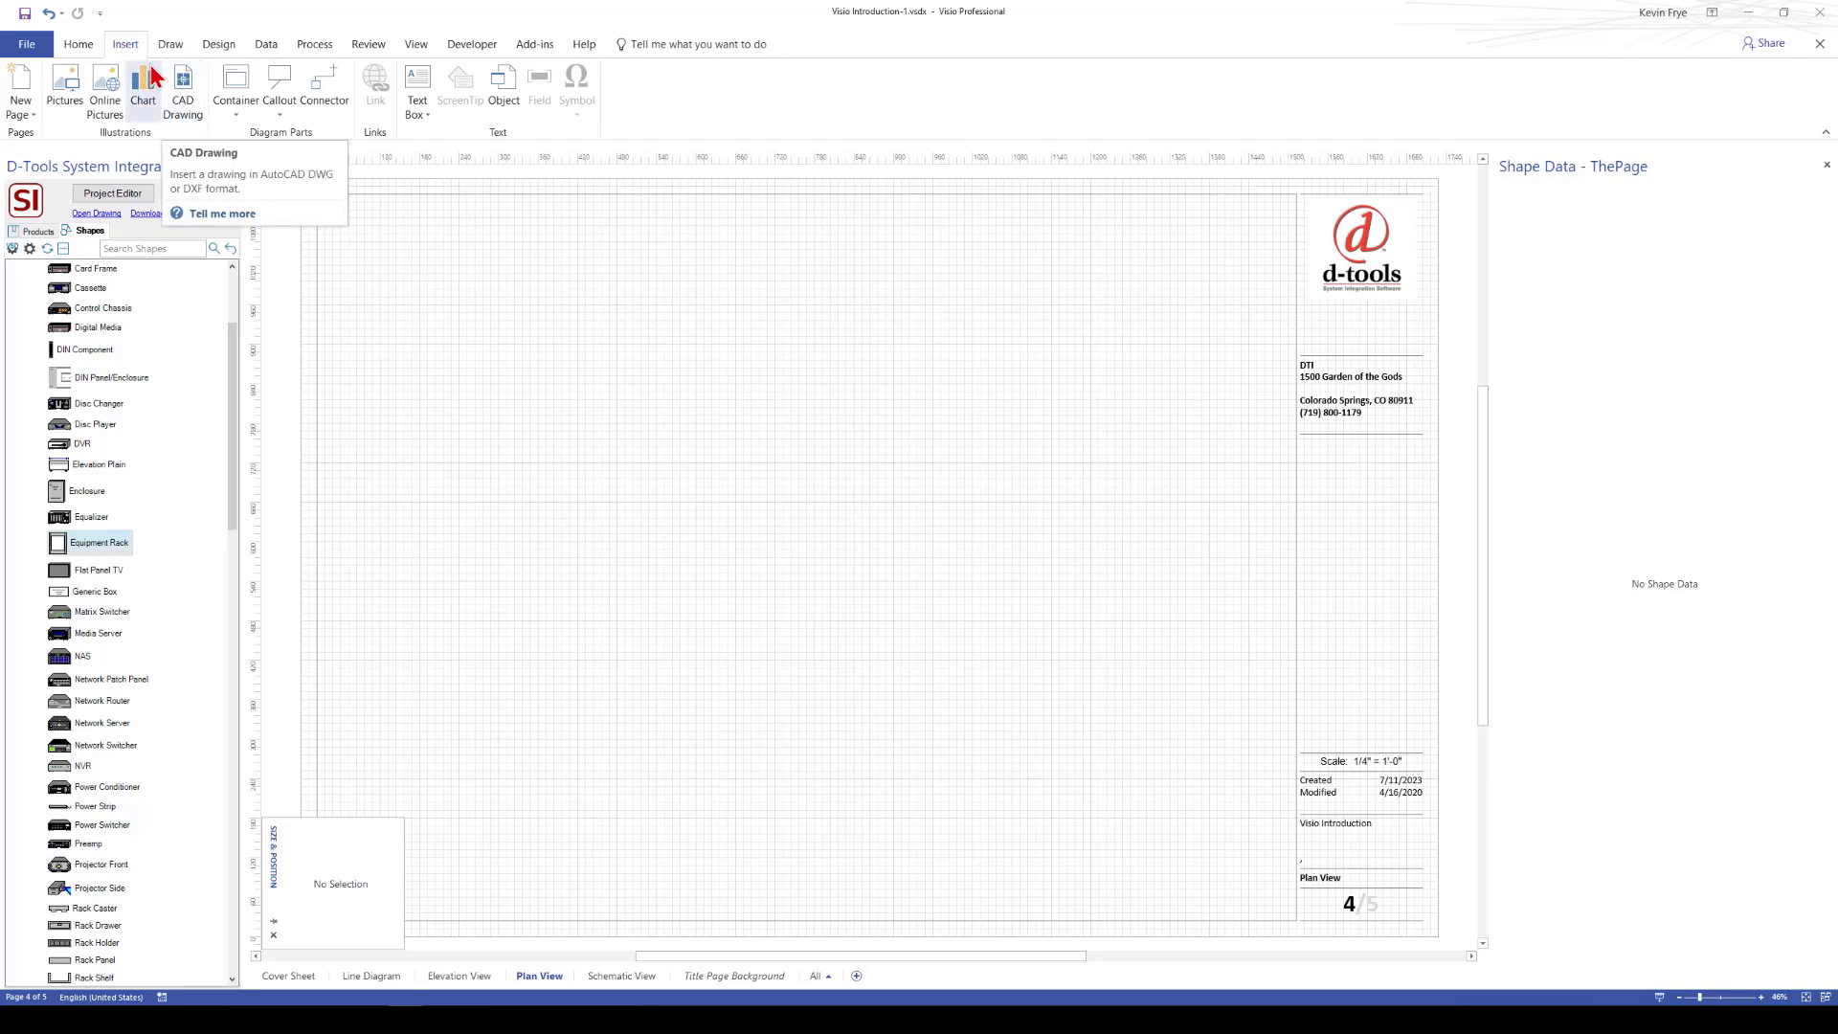
{"action": "left_click", "coordinate": [79, 45]}
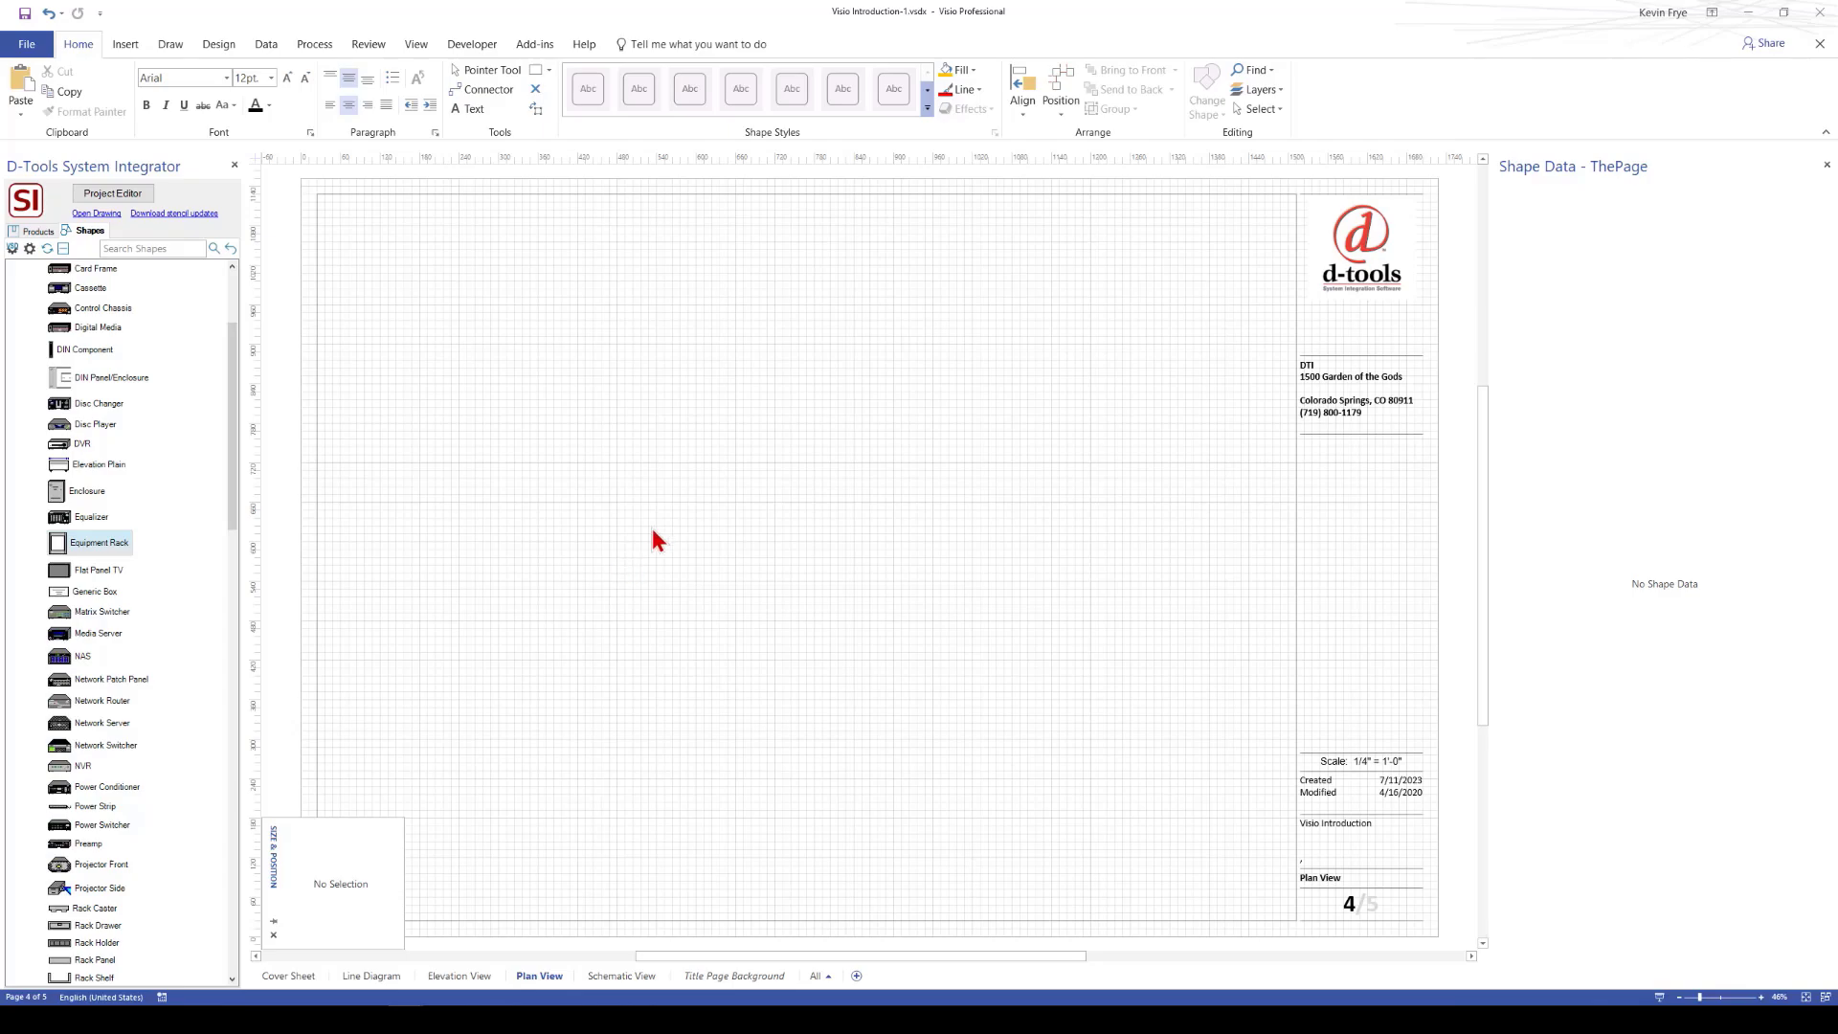
Place the first Samsung QN65Q60RAFXZA TV from the Project Editor on the Plan View page
{"action": "key", "text": "alt+Tab"}
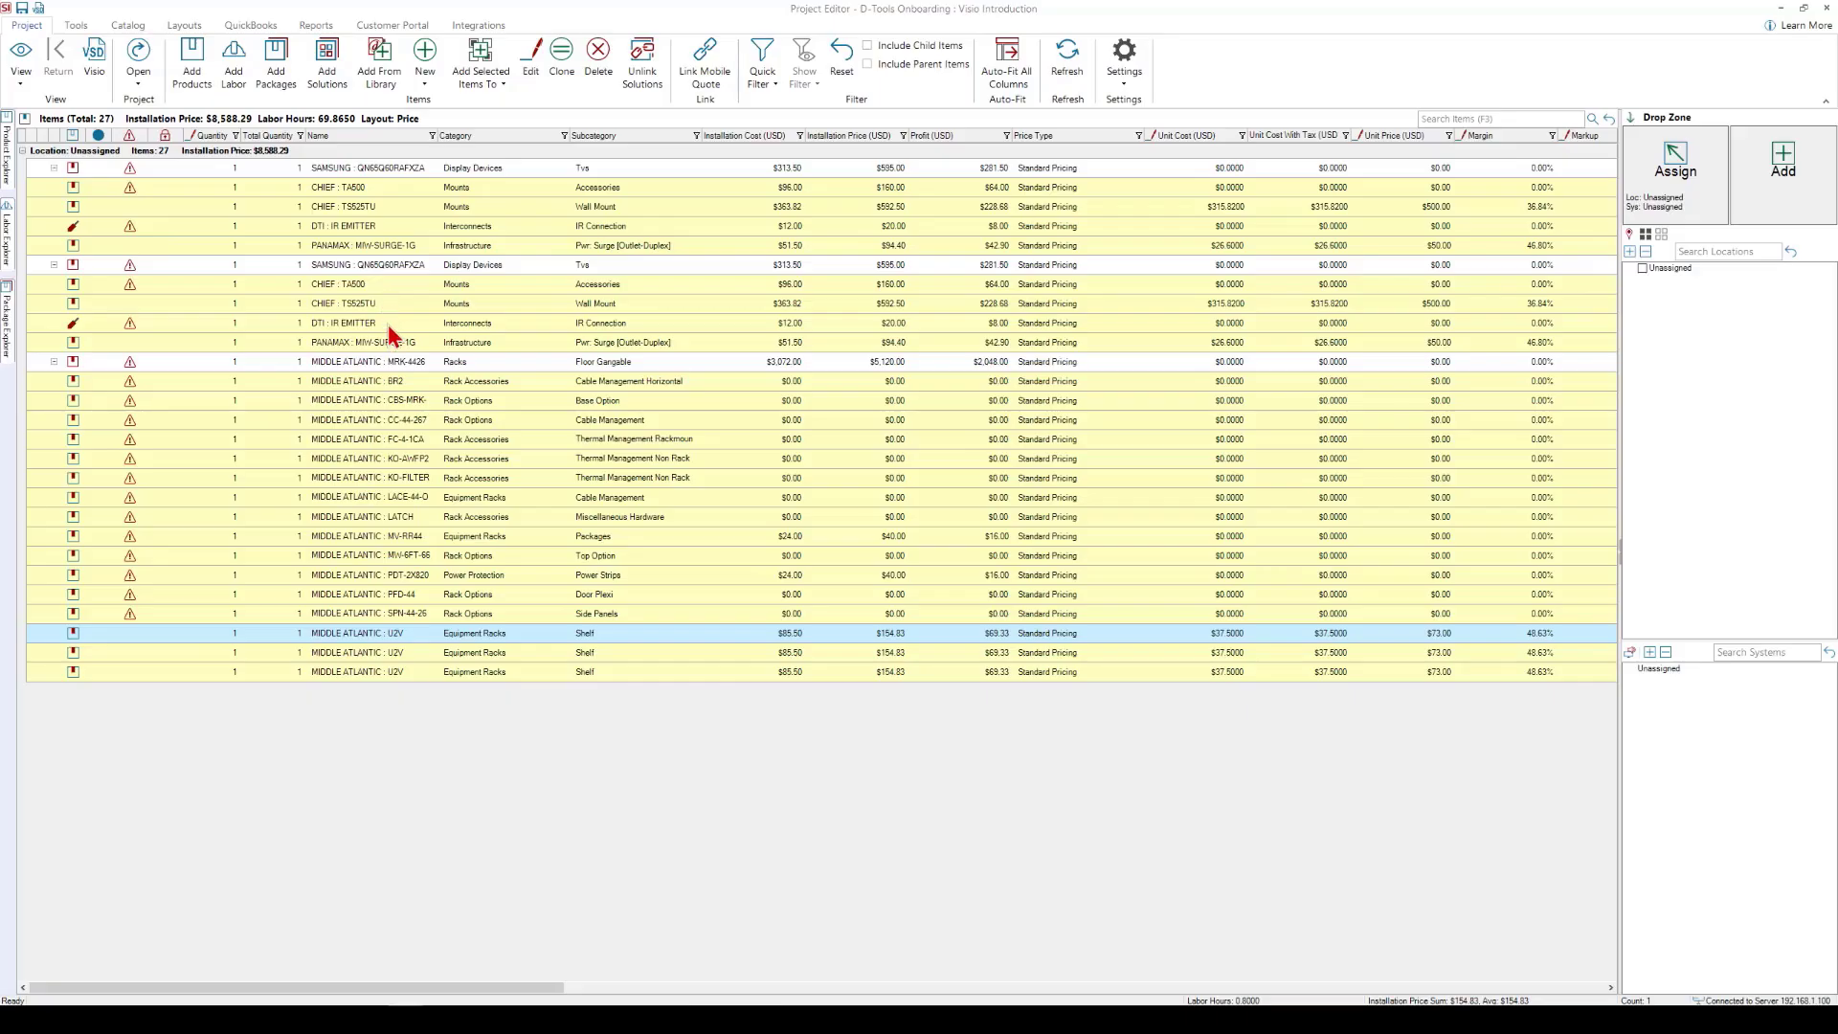
{"action": "left_click", "coordinate": [388, 326]}
{"action": "left_click", "coordinate": [346, 170]}
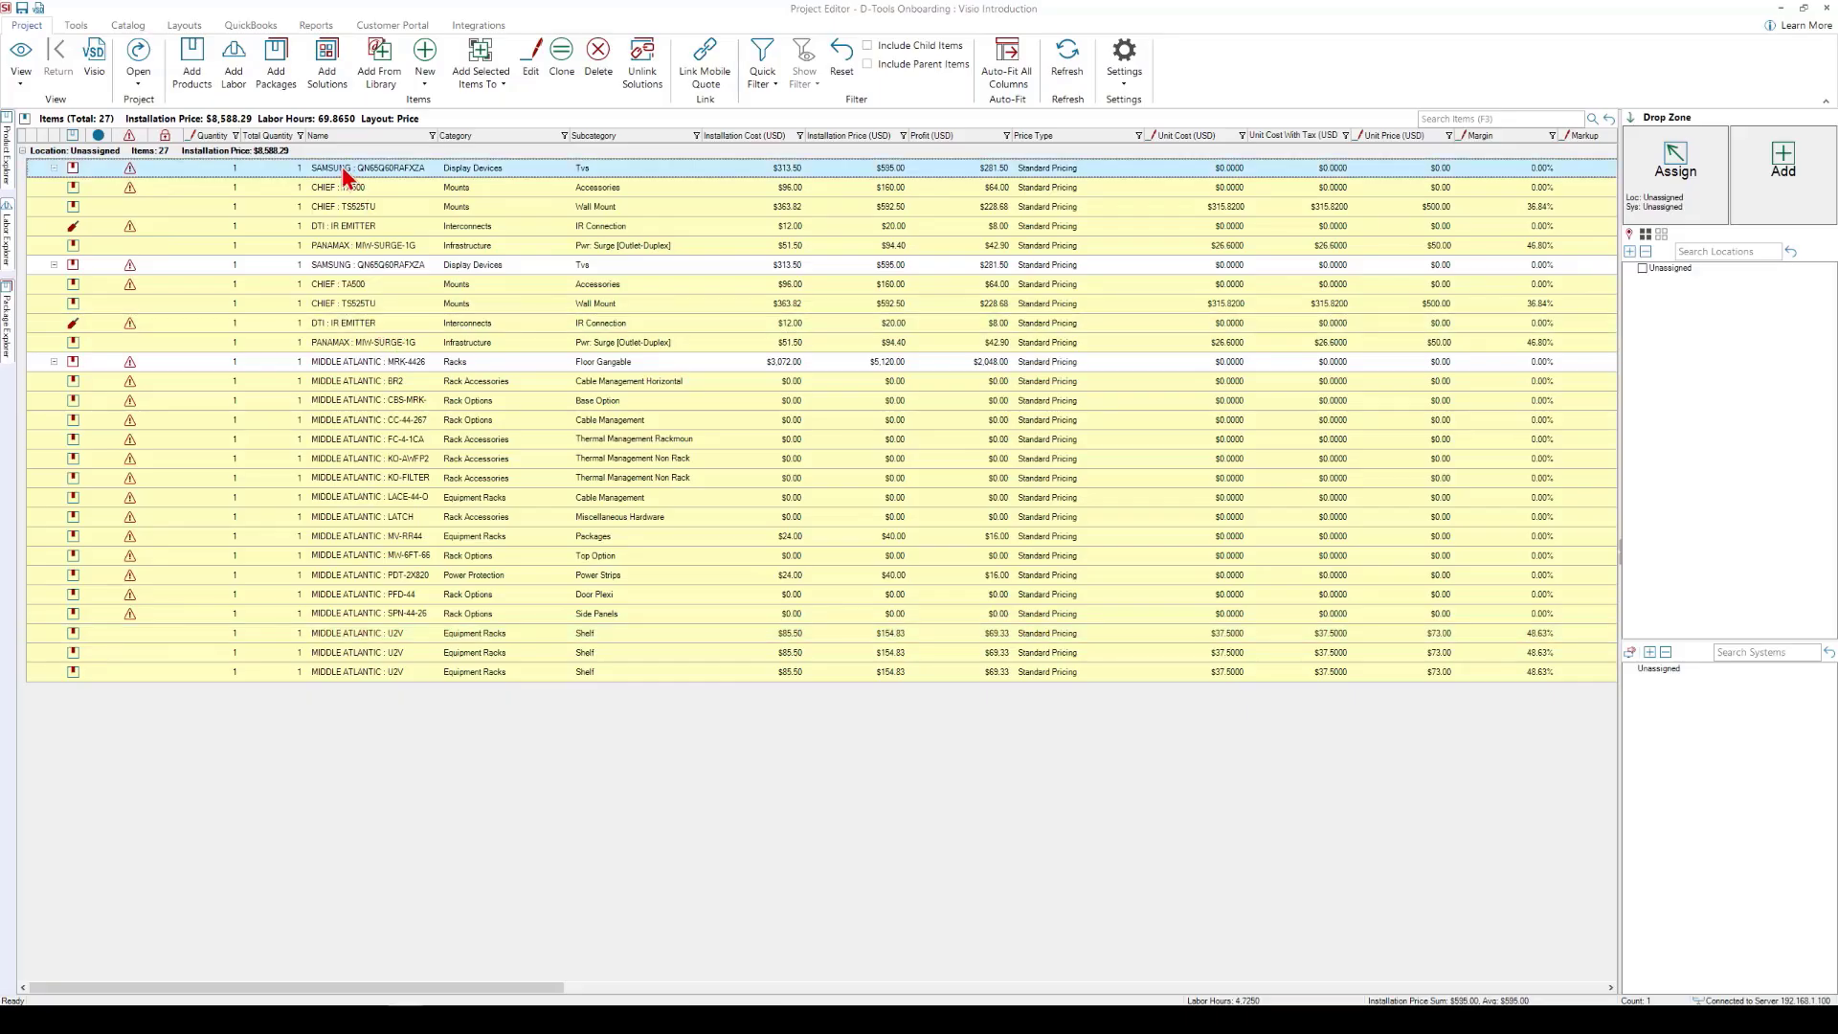
{"action": "left_click_drag", "start_coordinate": [331, 177], "coordinate": [731, 435]}
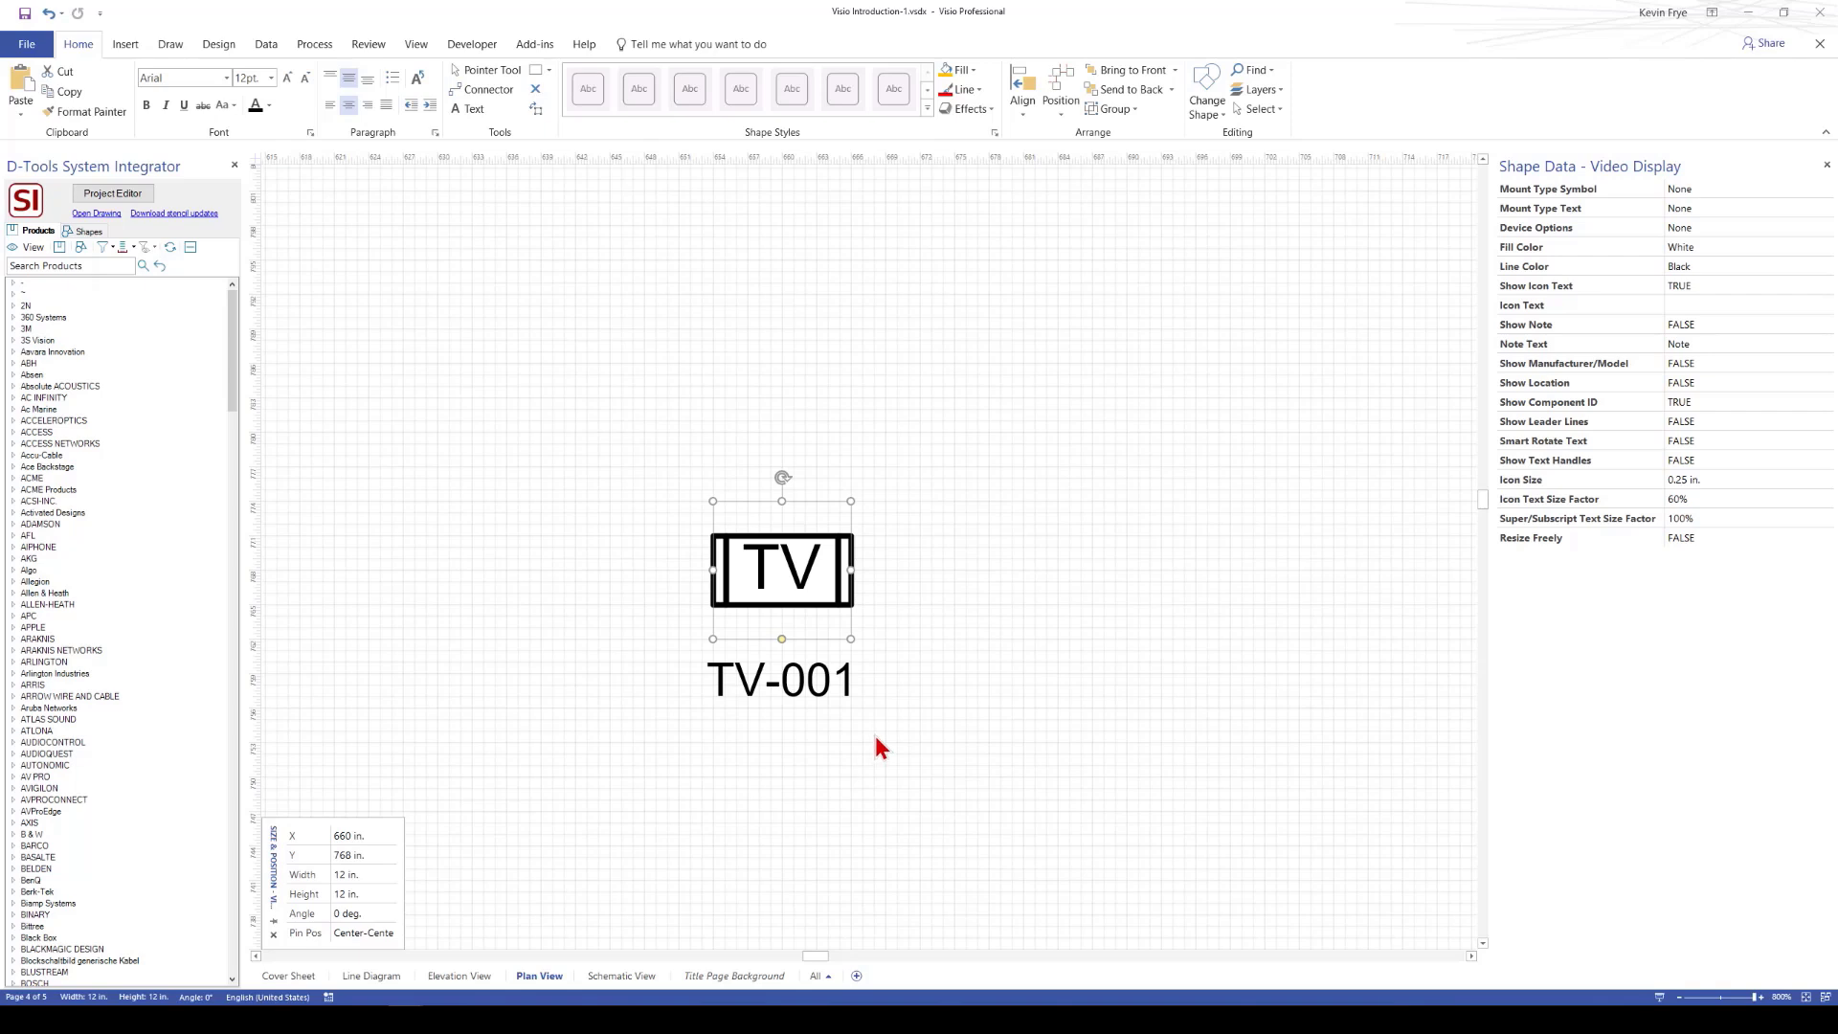
Search the product catalog for "speaker" and place the Sonance LCR2 on the plan at about X 696 in., Y 783 in
{"action": "left_click", "coordinate": [113, 267]}
{"action": "type", "text": "speaker"}
{"action": "key", "text": "Return"}
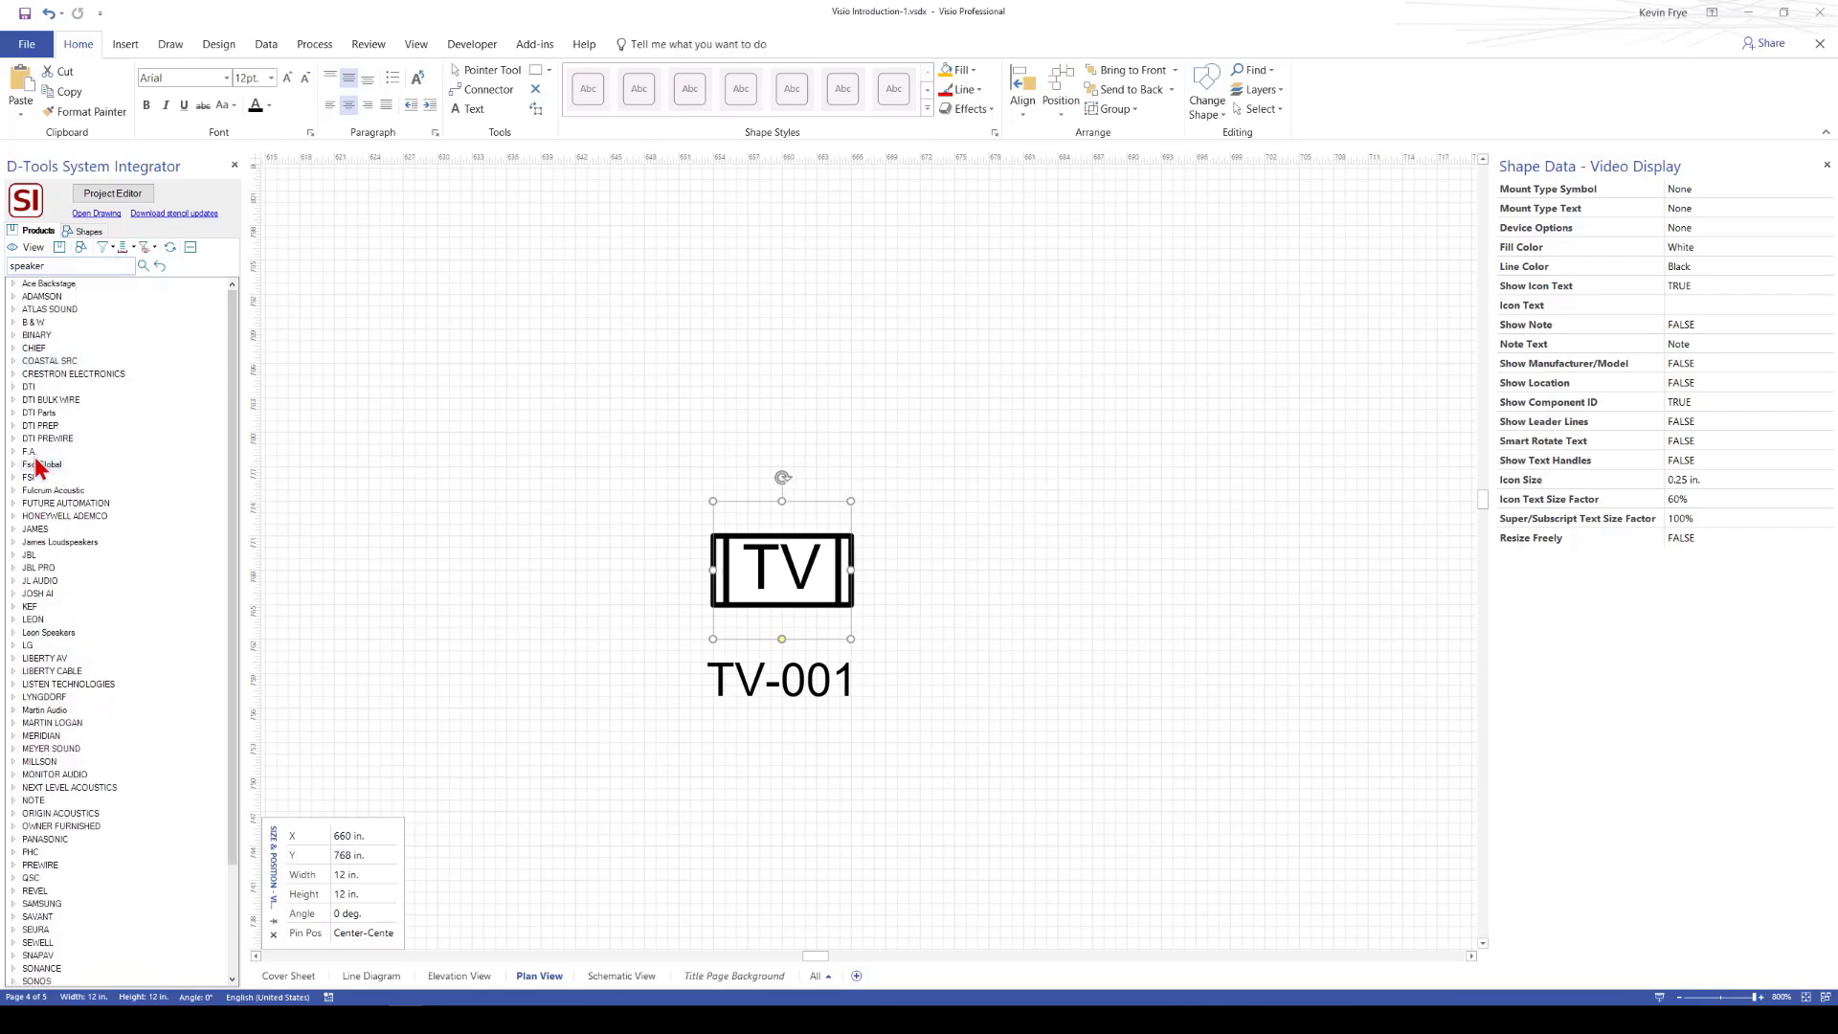
{"action": "scroll", "coordinate": [21, 795], "scroll_direction": "down", "scroll_amount": 2}
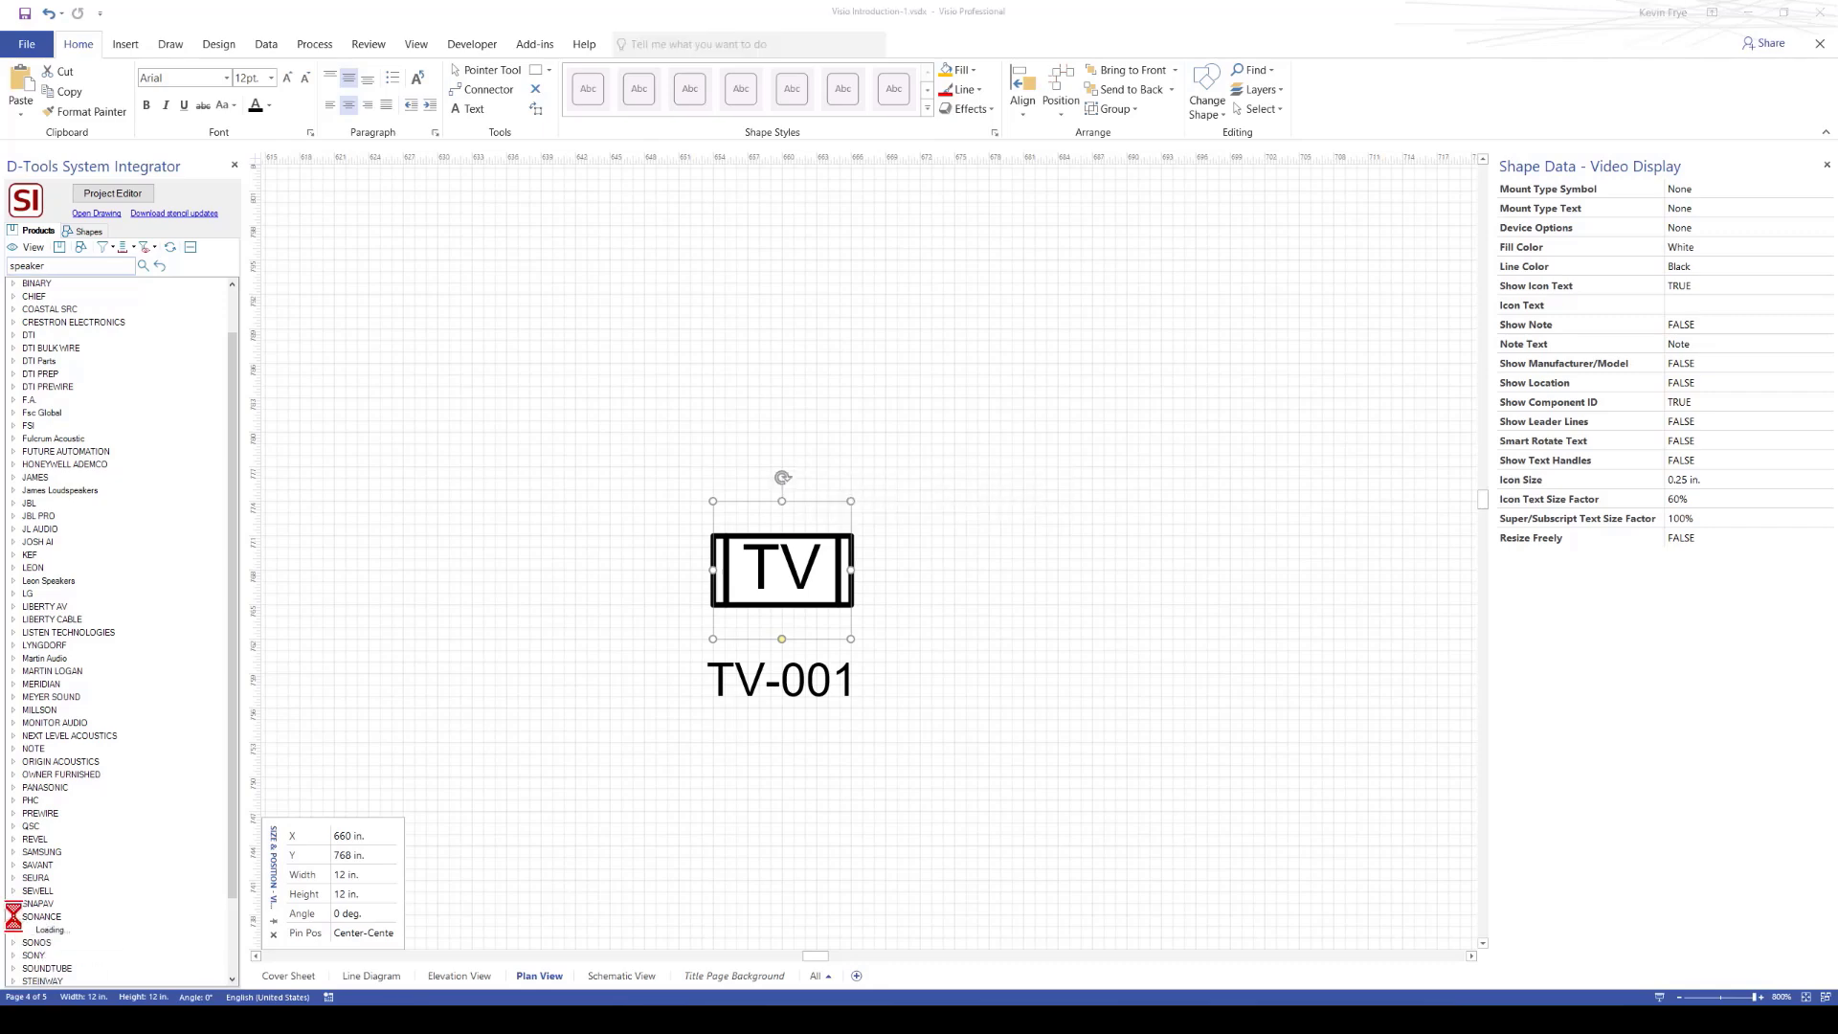
{"action": "left_click", "coordinate": [14, 917]}
{"action": "scroll", "coordinate": [24, 926], "scroll_direction": "down", "scroll_amount": 2}
{"action": "left_click", "coordinate": [27, 930]}
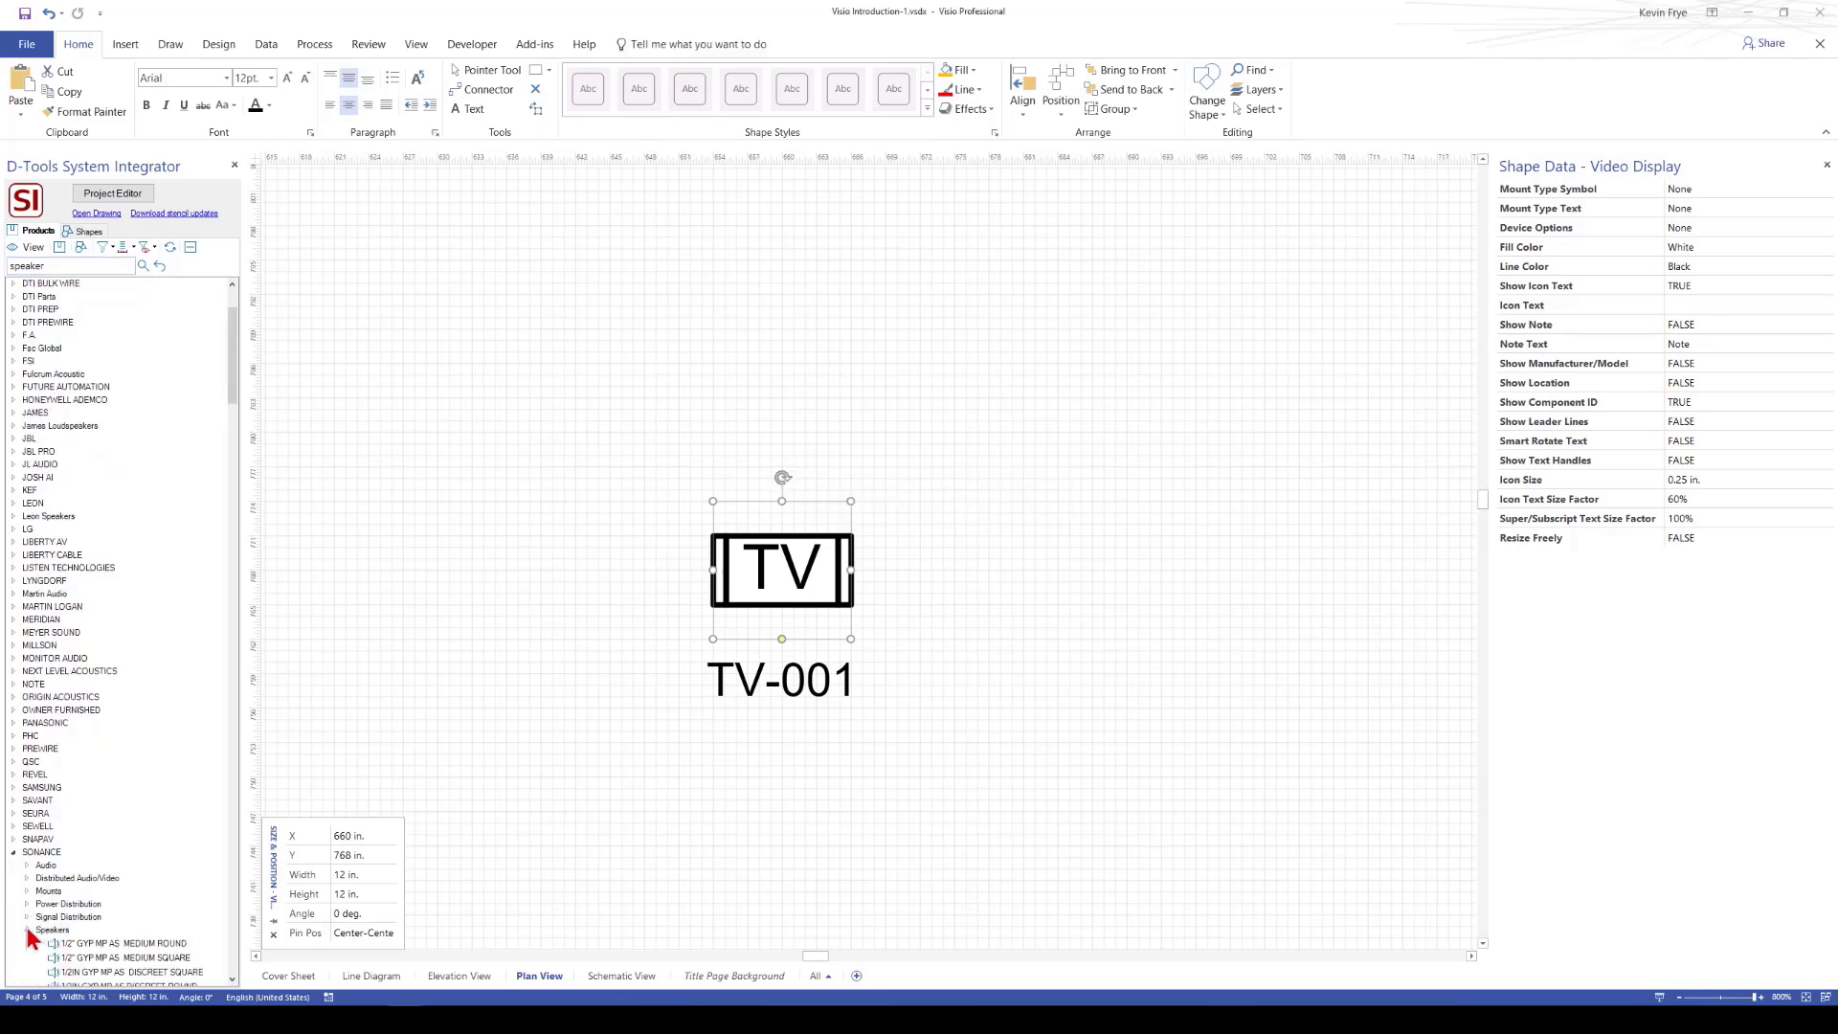
{"action": "scroll", "coordinate": [28, 934], "scroll_direction": "down", "scroll_amount": 2}
{"action": "left_click_drag", "start_coordinate": [90, 936], "coordinate": [805, 578]}
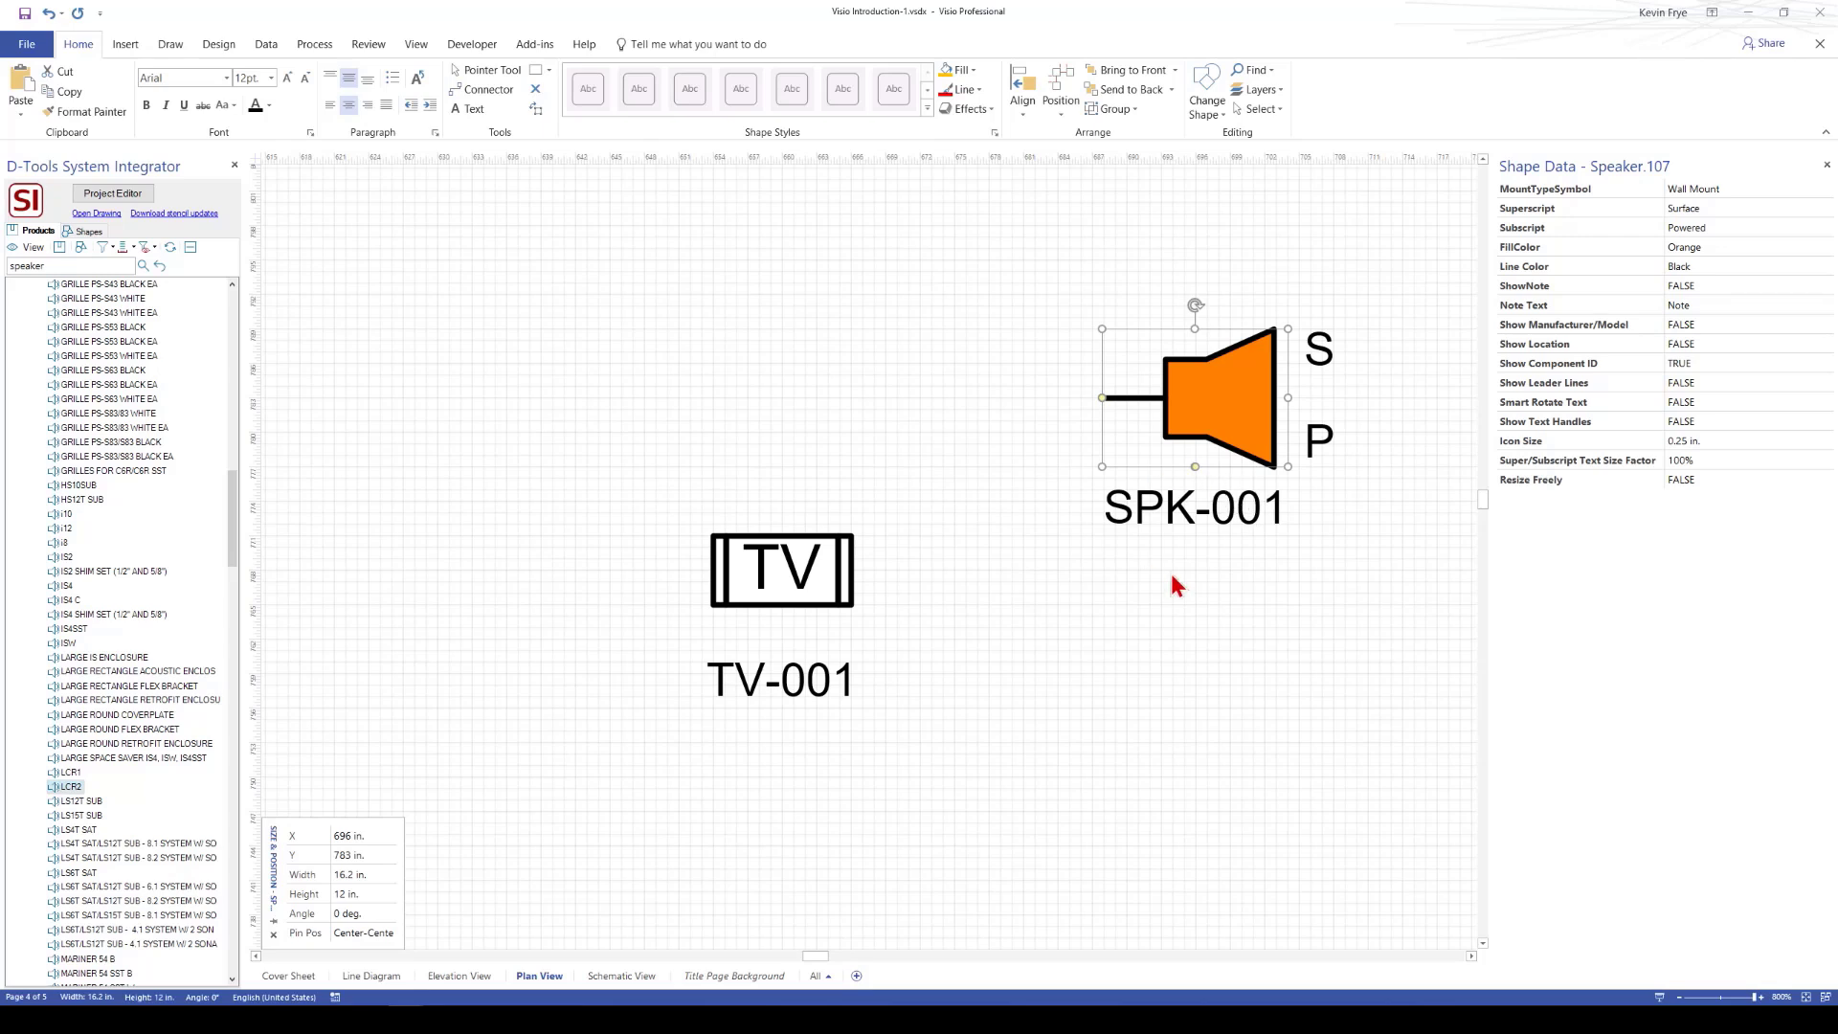
{"action": "left_click", "coordinate": [1226, 581]}
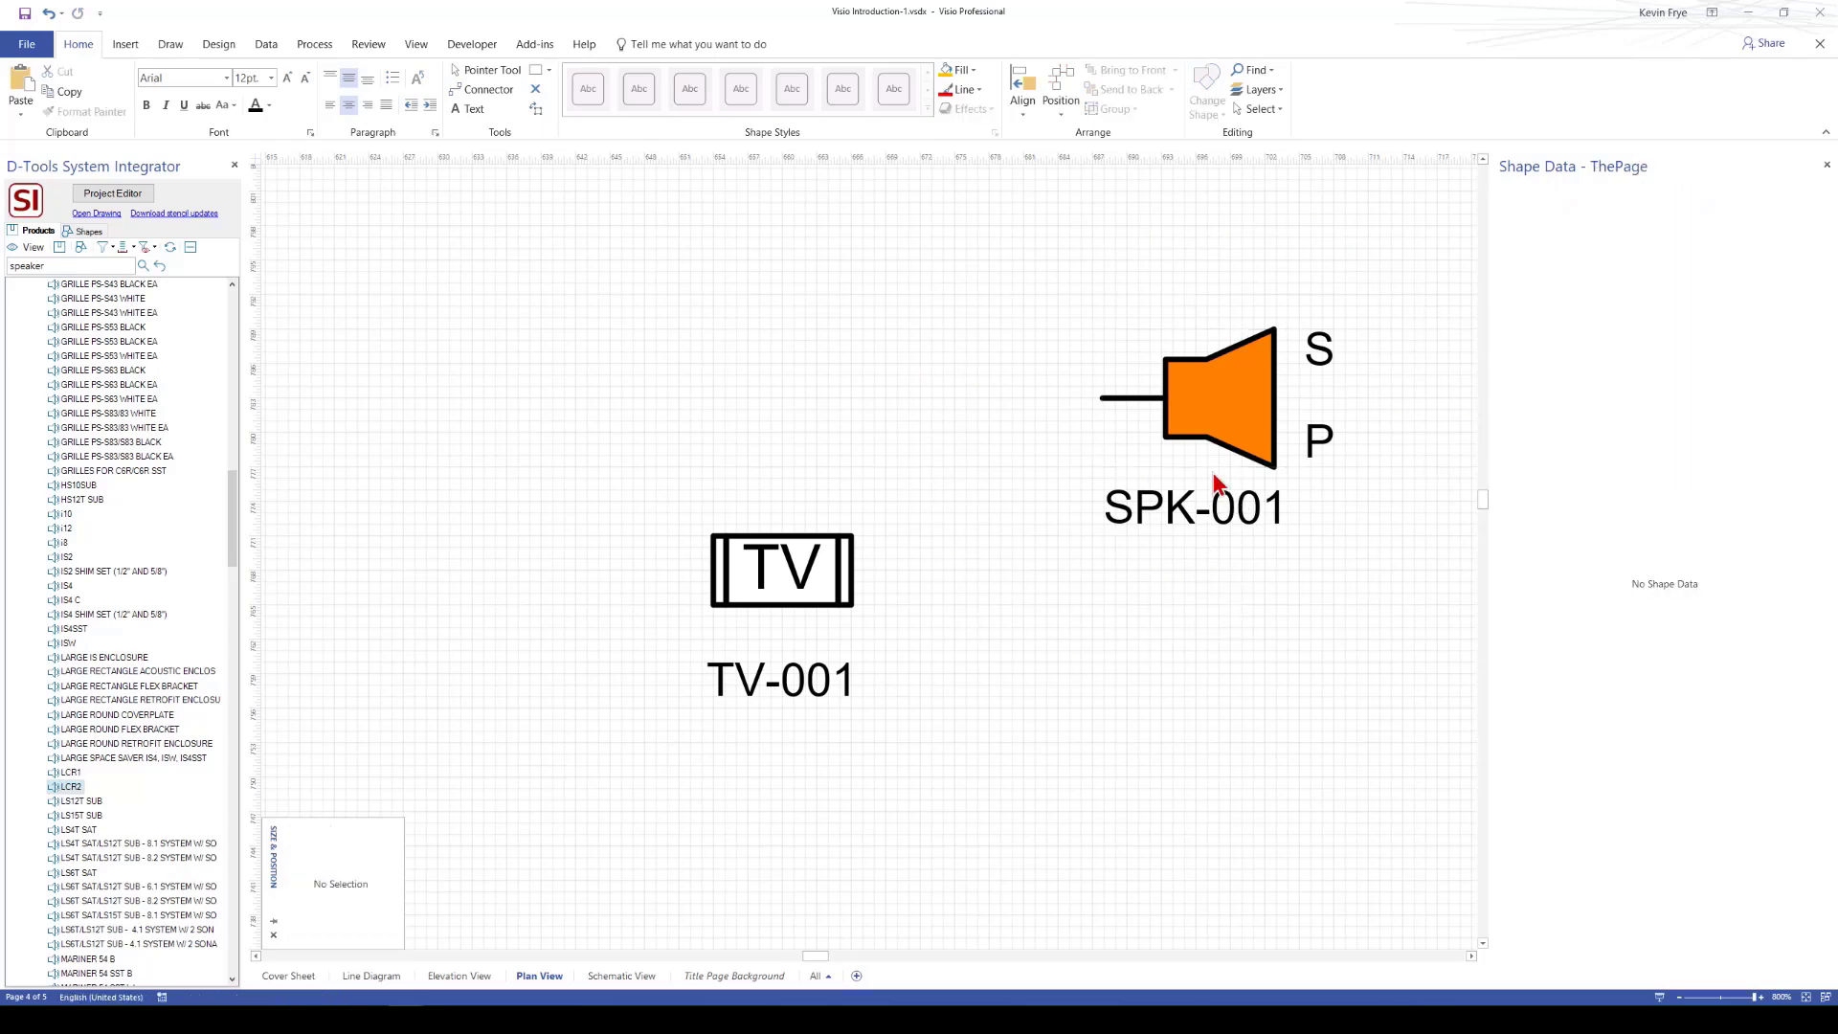
{"action": "left_click", "coordinate": [1218, 426]}
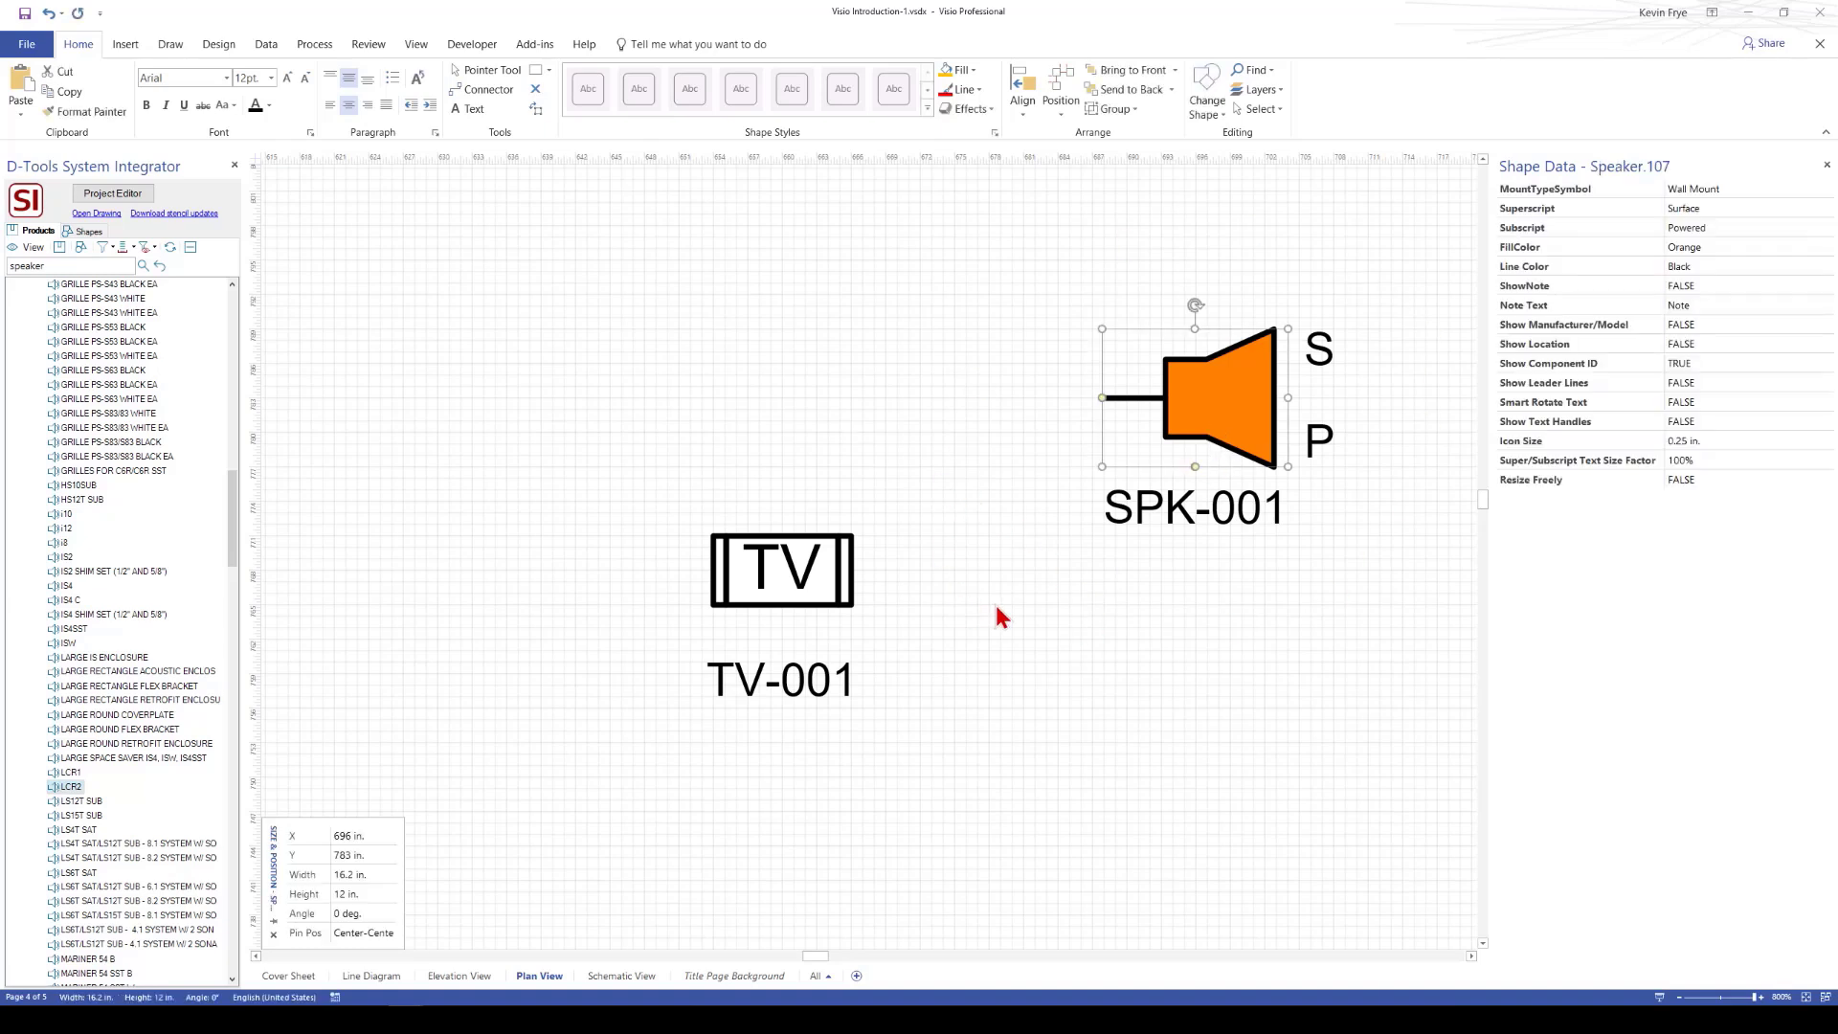
Open the Schematic View page and place the first Samsung QN65Q60RAFXZA TV on it from the Project Editor
{"action": "left_click", "coordinate": [601, 976]}
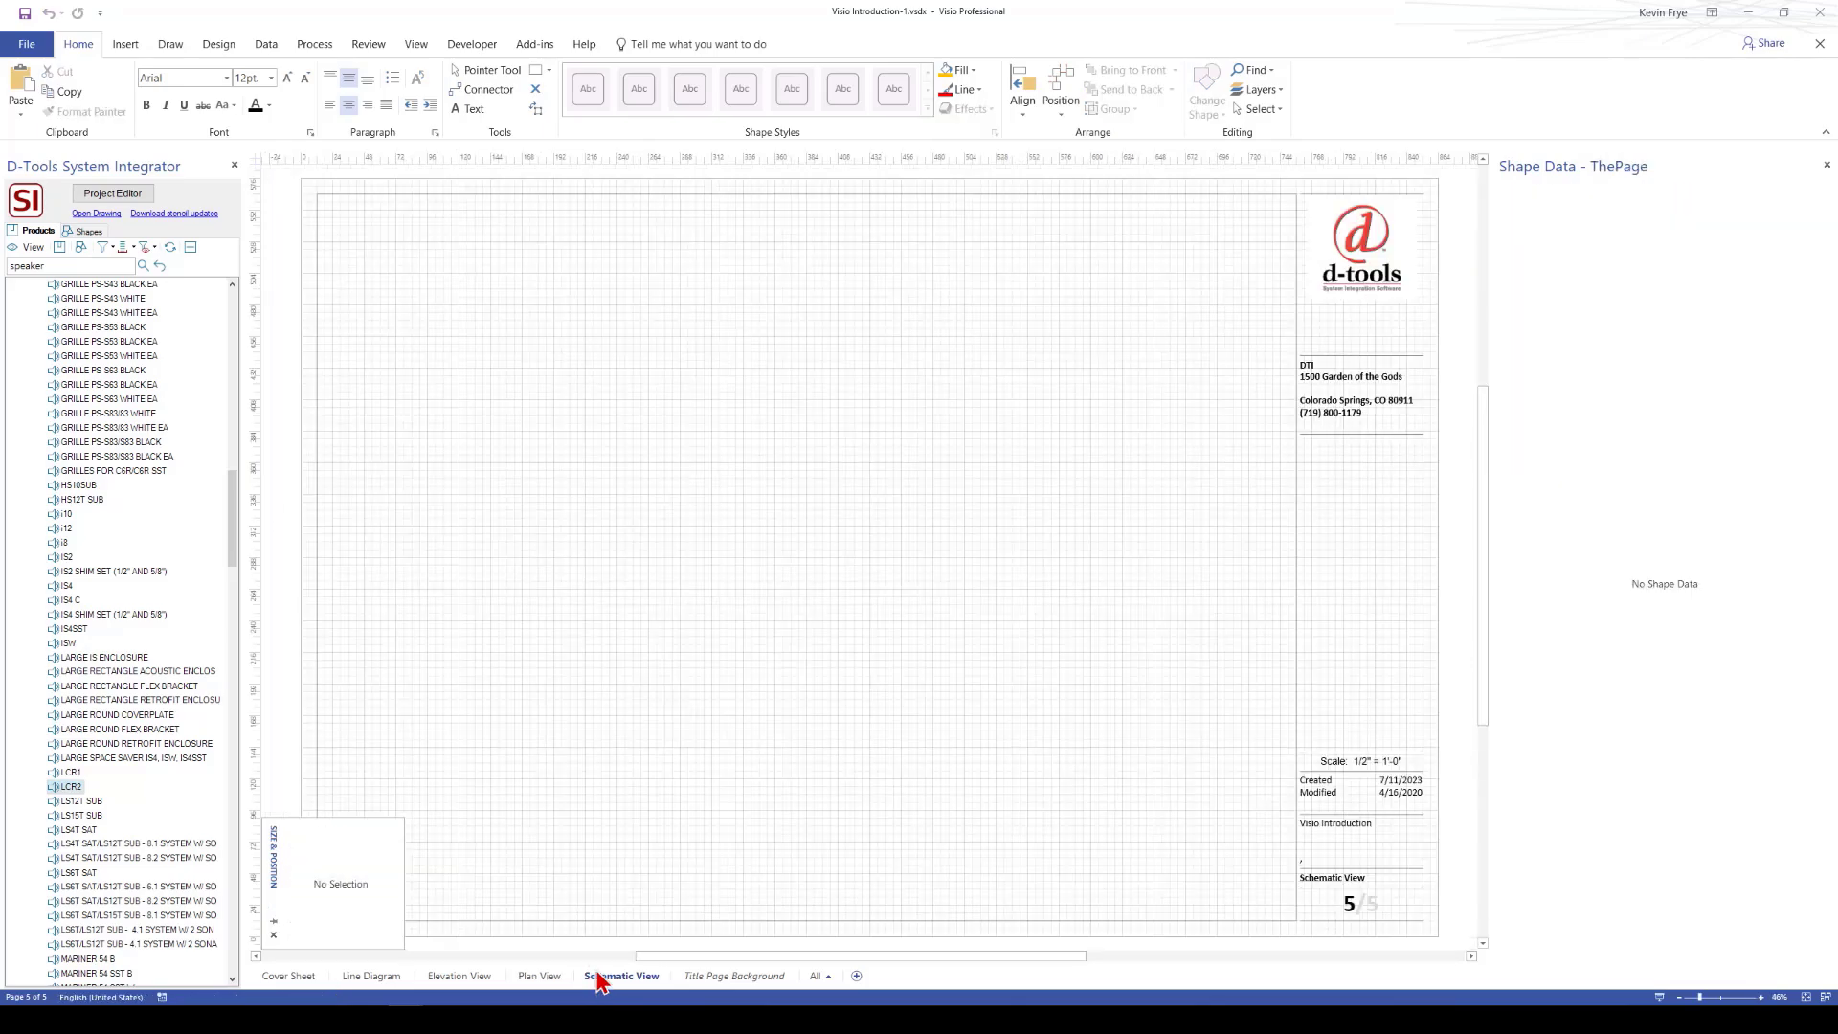
{"action": "left_click", "coordinate": [99, 199]}
{"action": "left_click_drag", "start_coordinate": [345, 178], "coordinate": [800, 472]}
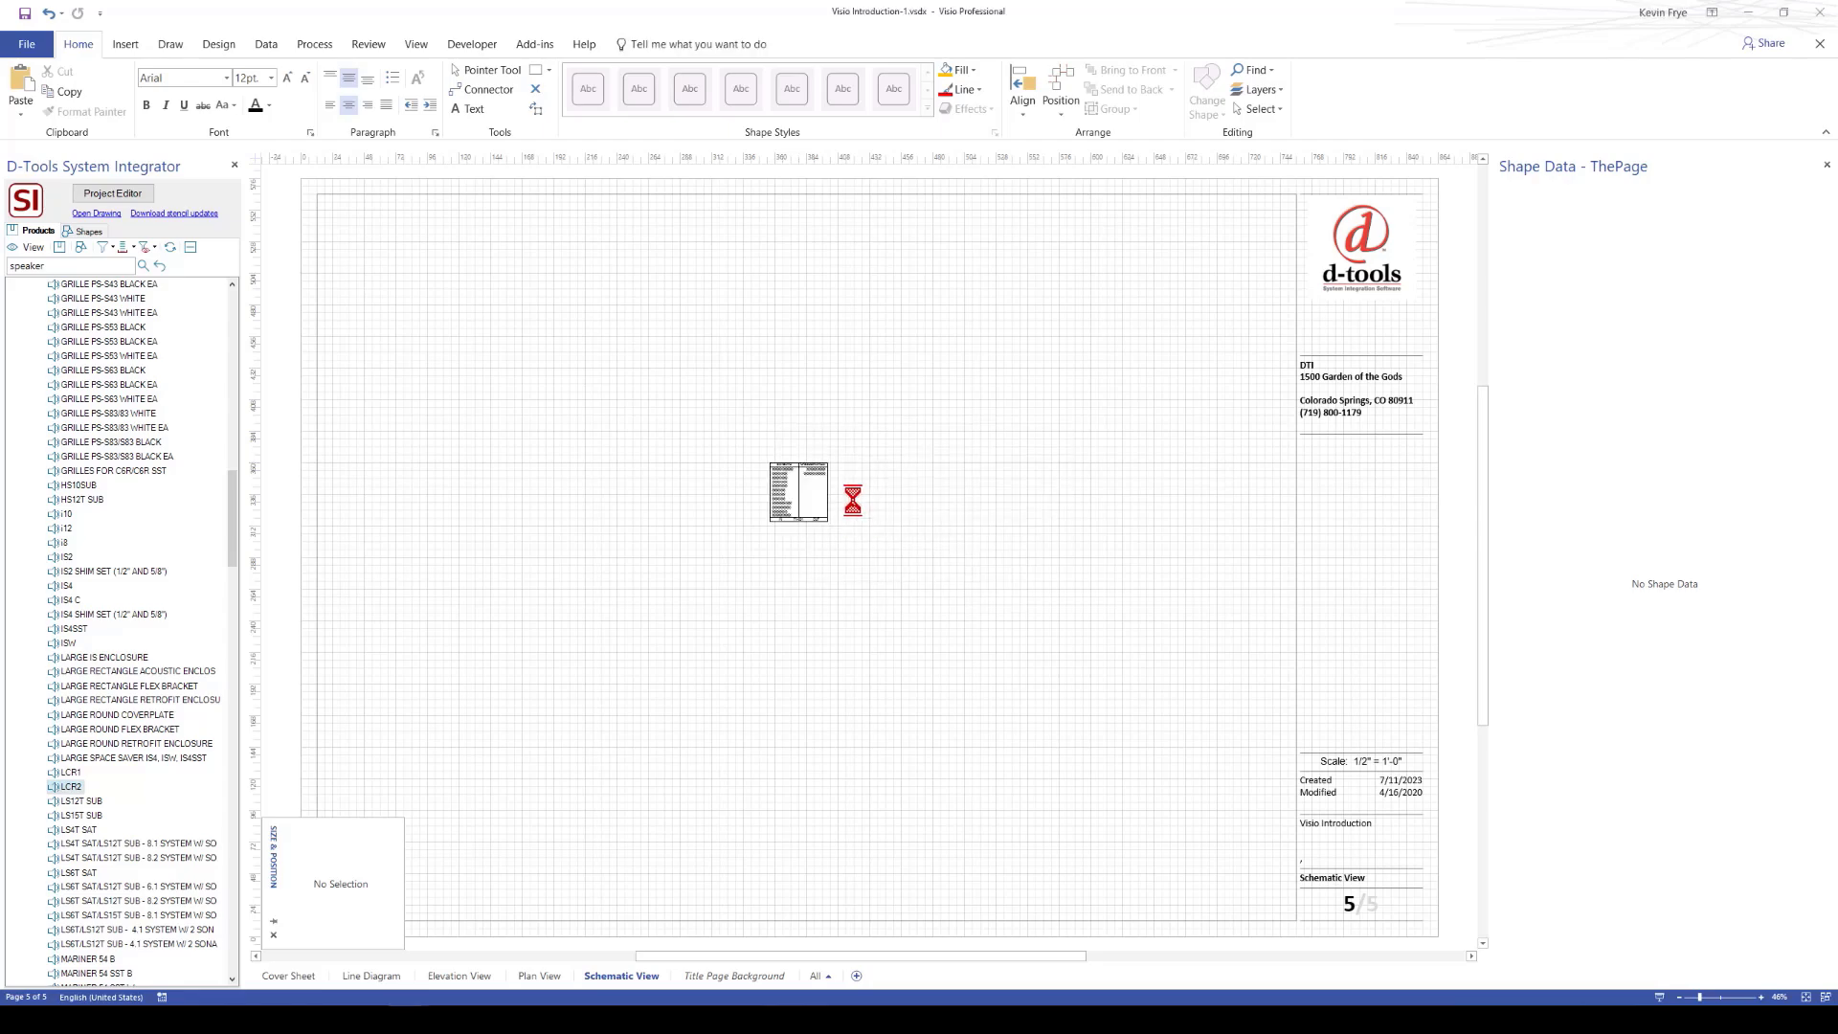
{"action": "scroll", "coordinate": [833, 513], "scroll_direction": "up", "scroll_amount": 4, "text": "ctrl"}
{"action": "scroll", "coordinate": [479, 278], "scroll_direction": "up", "scroll_amount": 2}
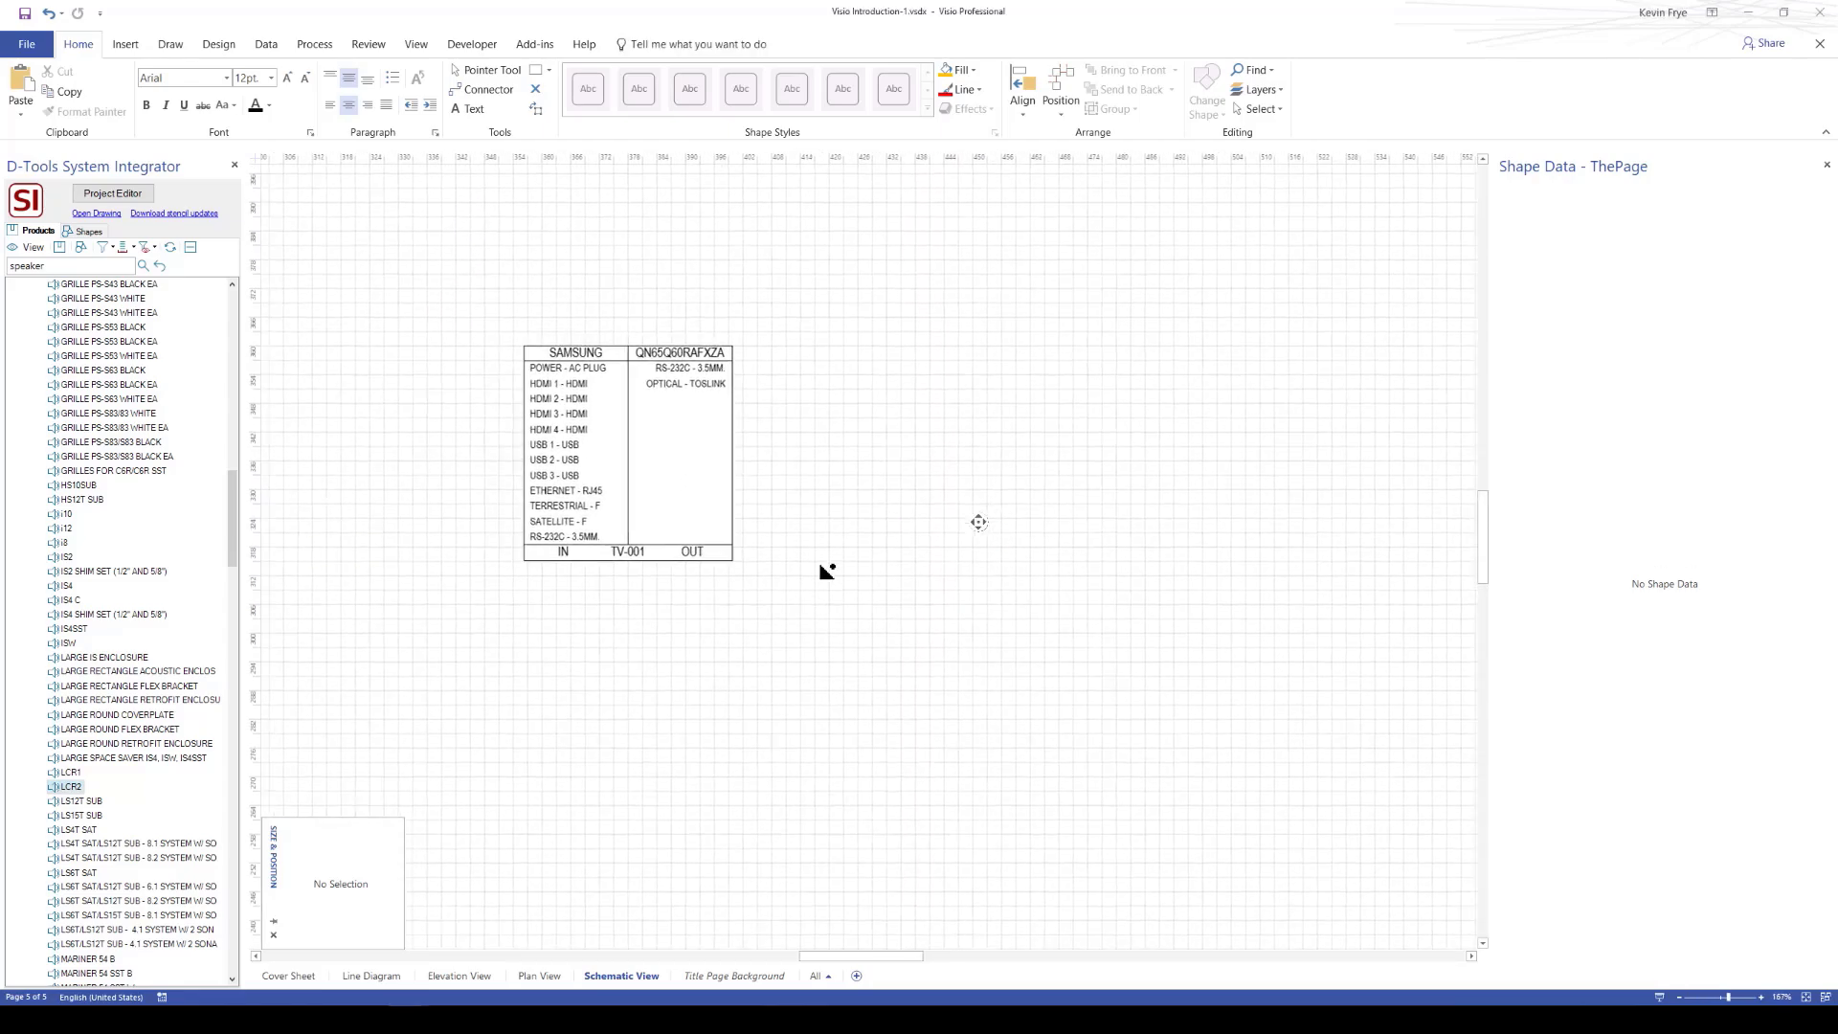
{"action": "scroll", "coordinate": [825, 571], "scroll_direction": "left", "scroll_amount": 5}
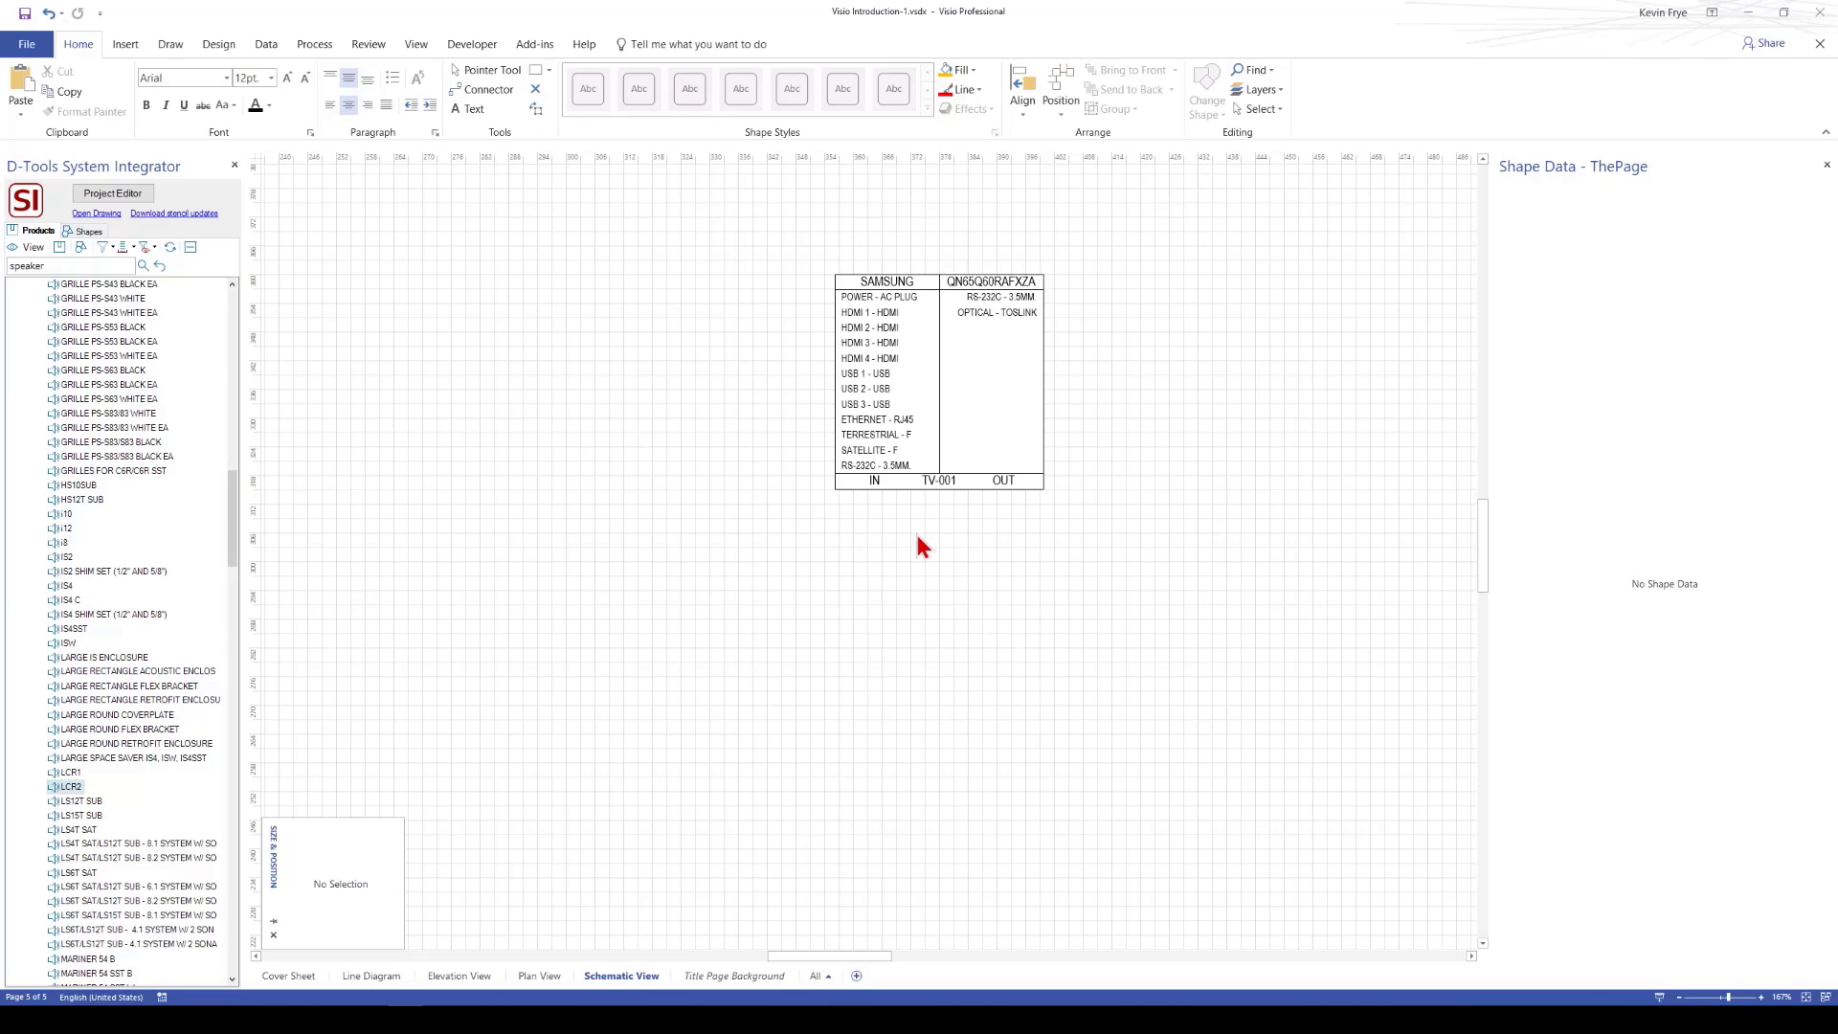
{"action": "scroll", "coordinate": [918, 542], "scroll_direction": "left", "scroll_amount": 4}
{"action": "scroll", "coordinate": [917, 542], "scroll_direction": "up", "scroll_amount": 1}
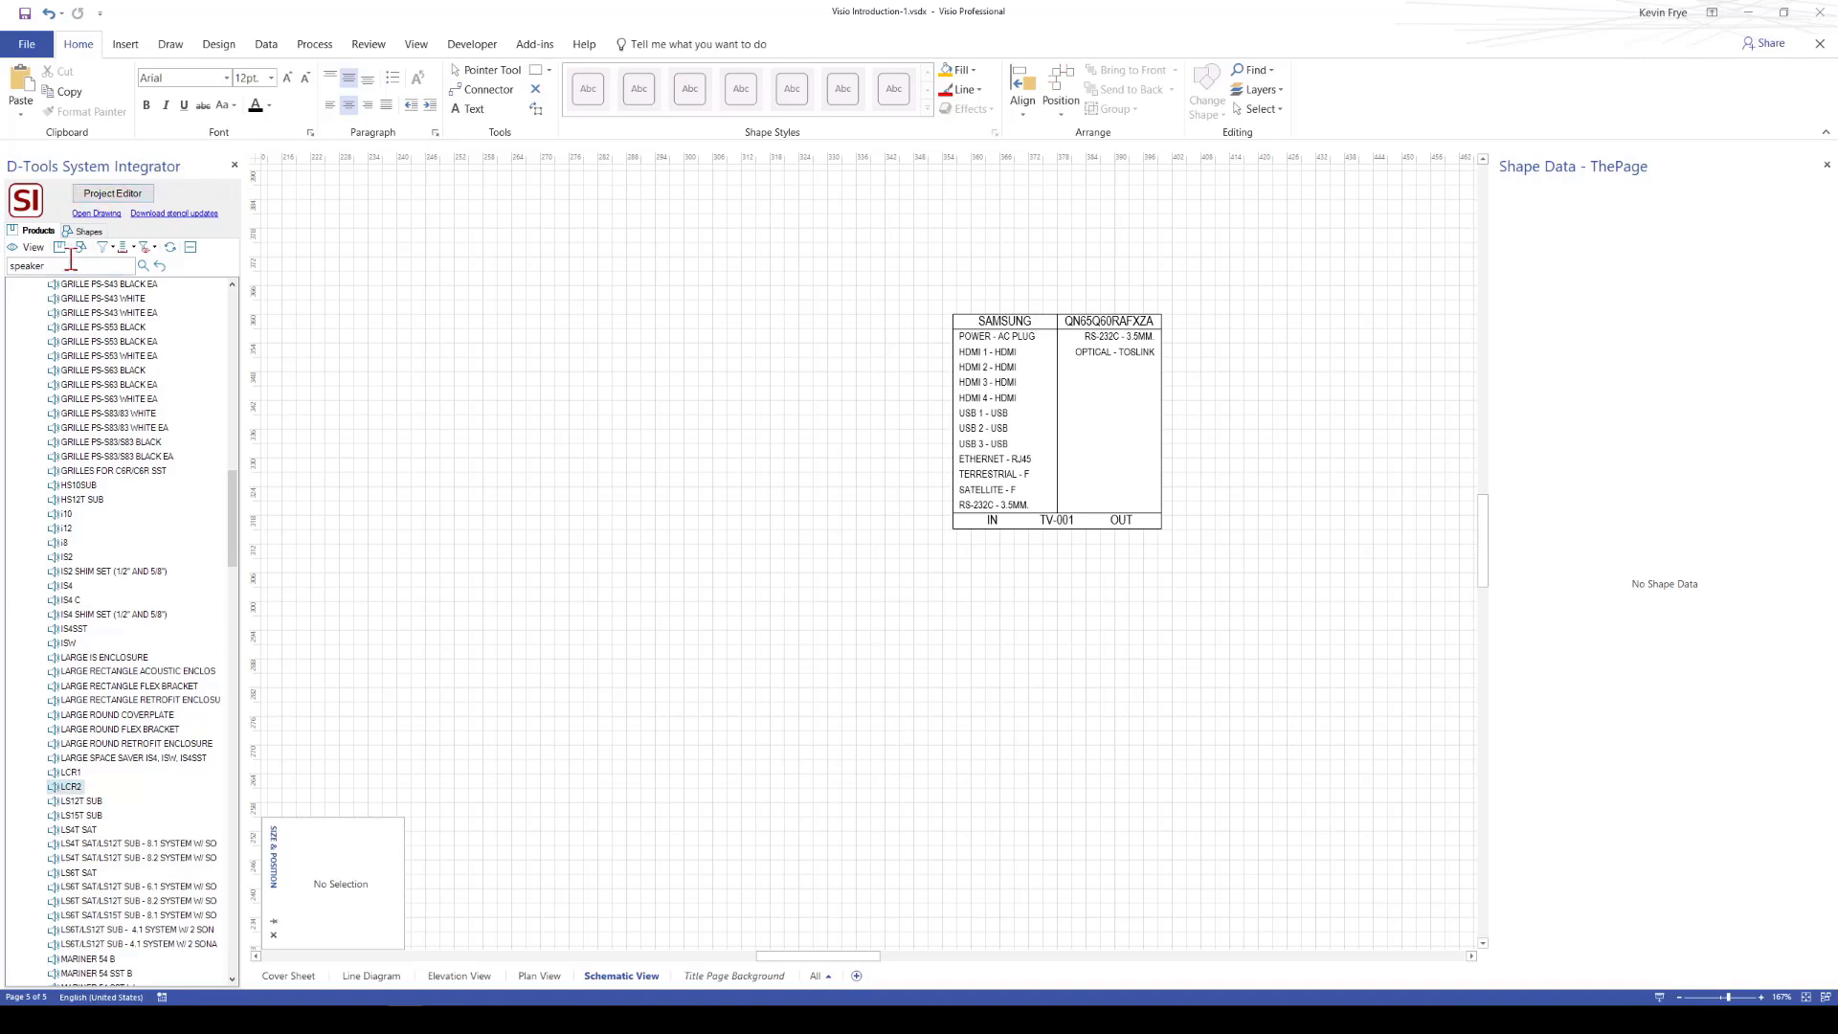
Find the Crestron Electronics products matching "nvx", place DM-NVX-363C and DM-NVX-D30 on the schematic together, and check their entries in the Project Editor
{"action": "double_click", "coordinate": [38, 266]}
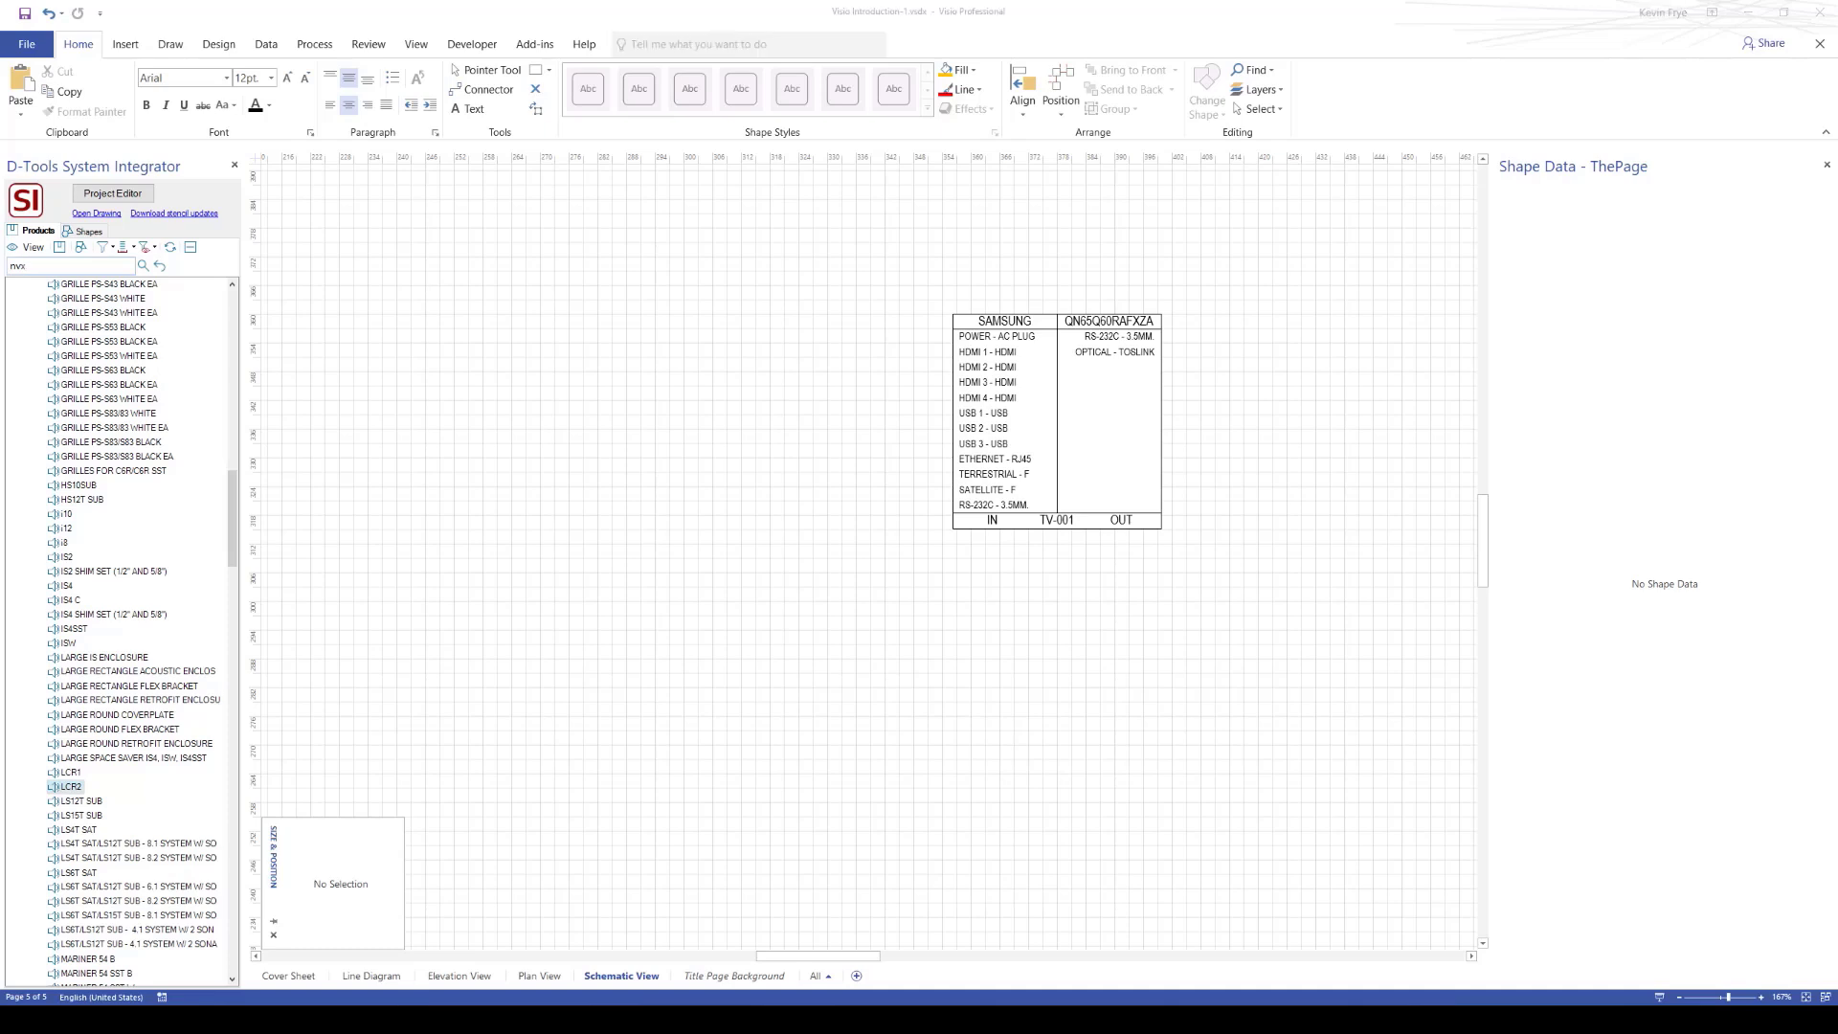
{"action": "key", "text": "Return"}
{"action": "left_click", "coordinate": [14, 297]}
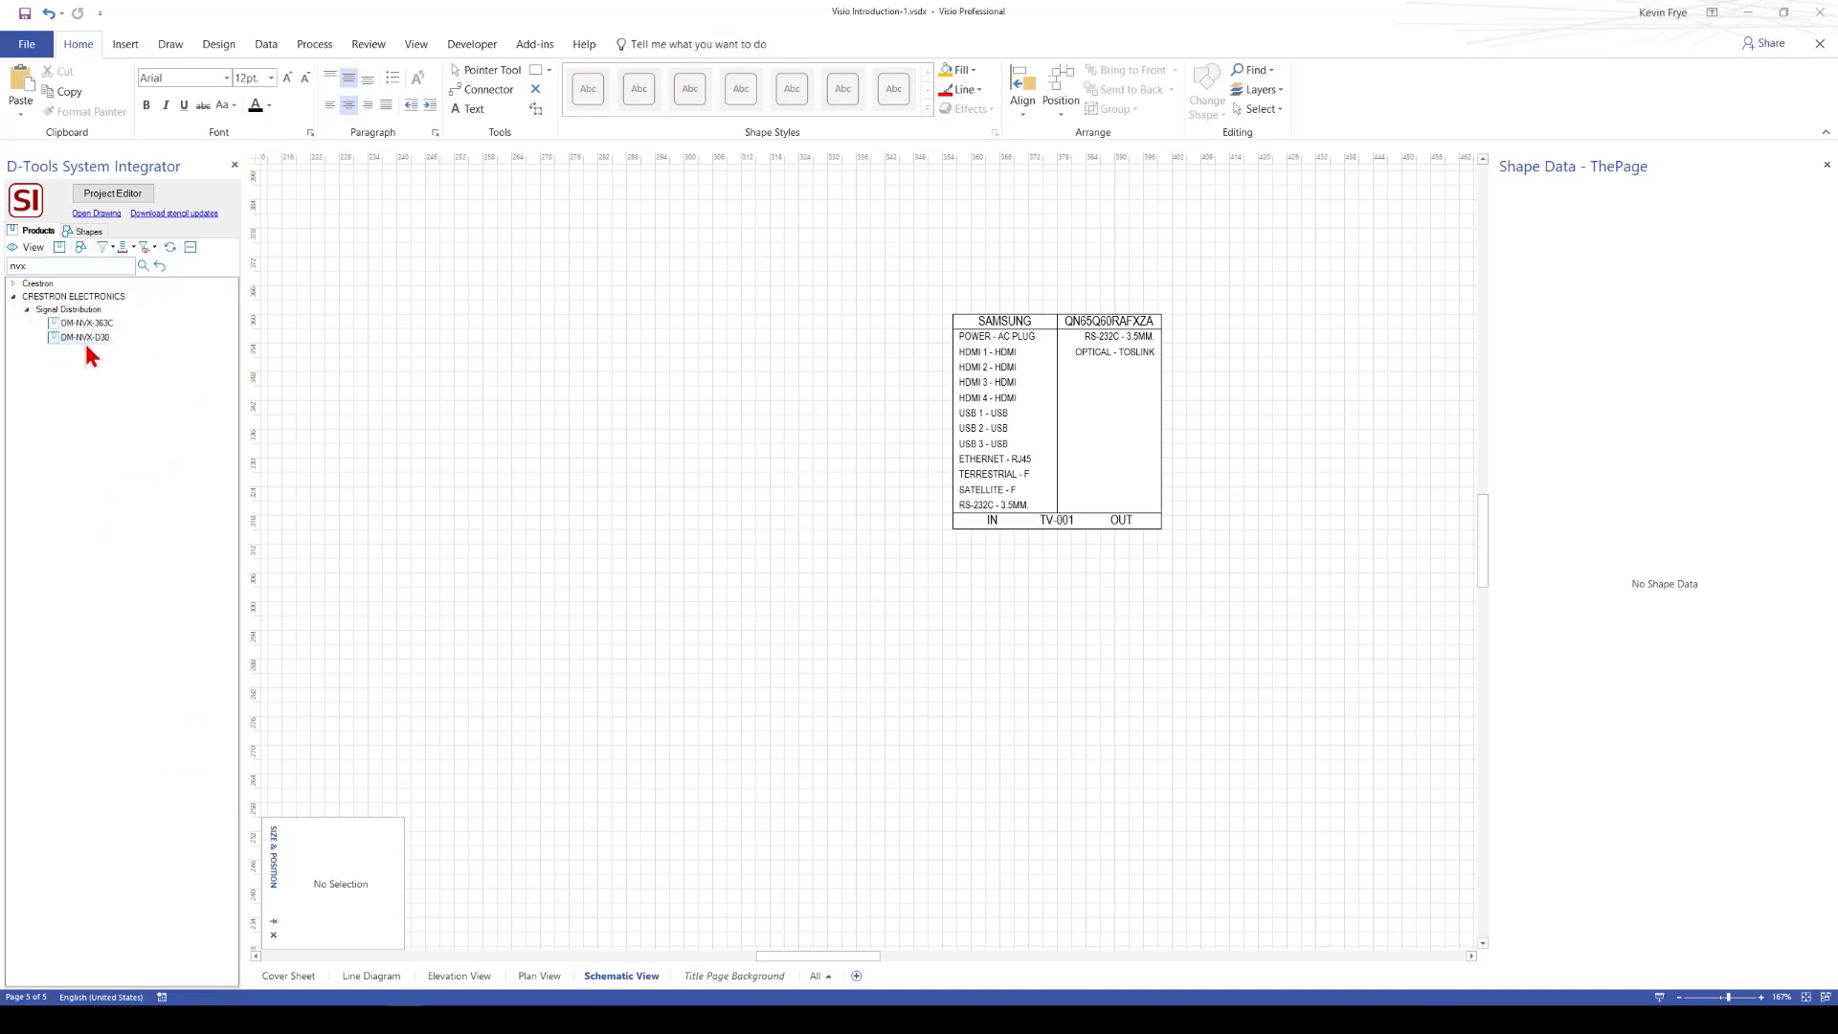
{"action": "left_click", "coordinate": [85, 323], "text": "ctrl"}
{"action": "left_click_drag", "start_coordinate": [77, 324], "coordinate": [426, 406]}
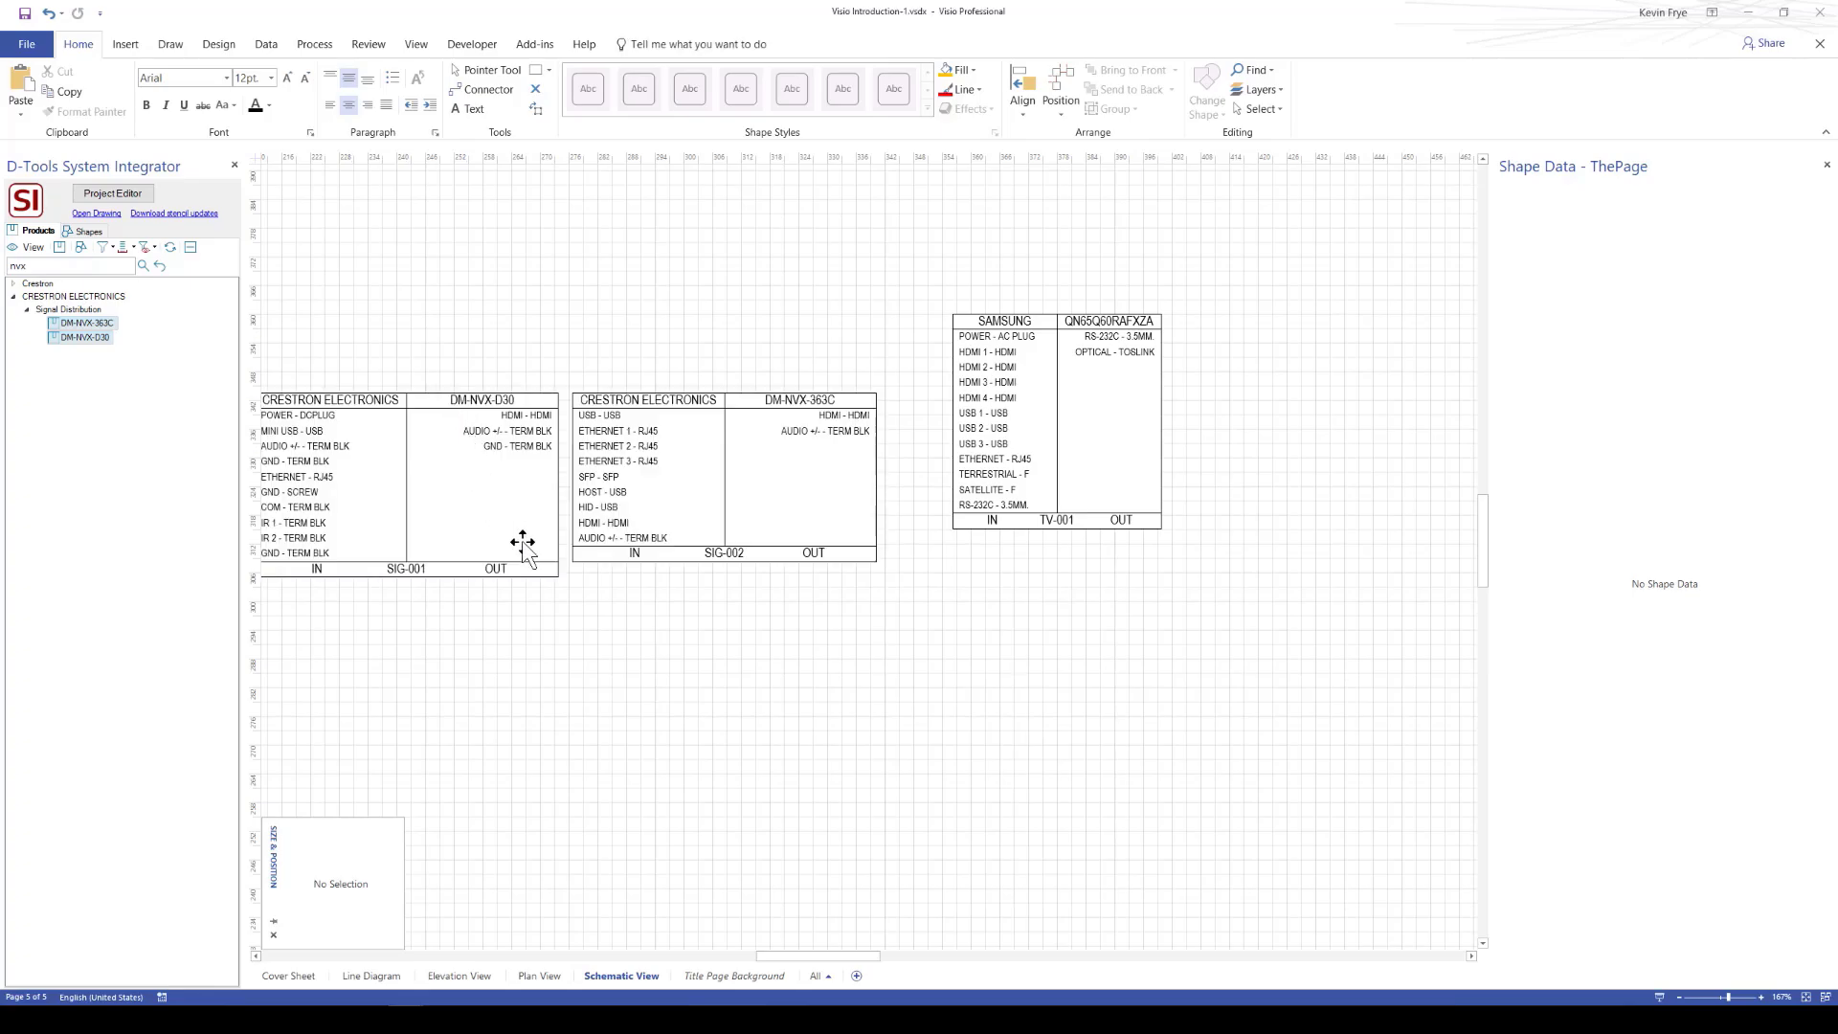
{"action": "left_click", "coordinate": [107, 196]}
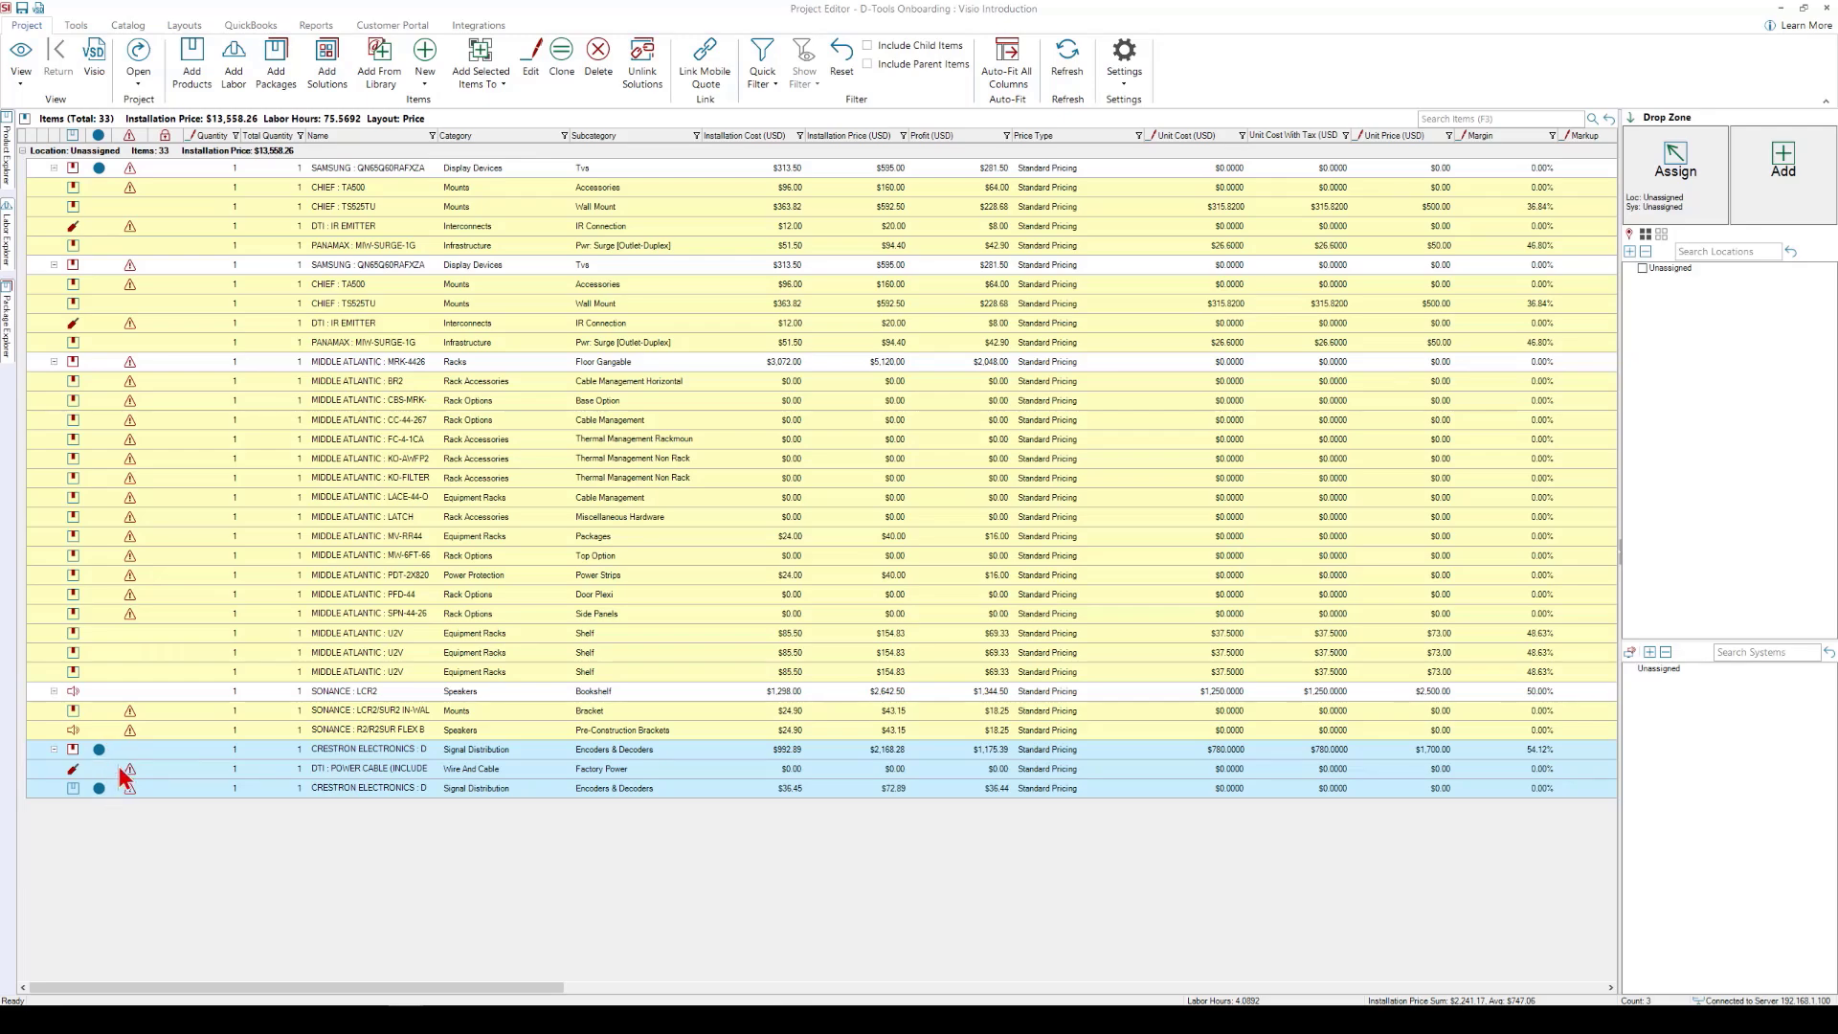
{"action": "left_click", "coordinate": [94, 60]}
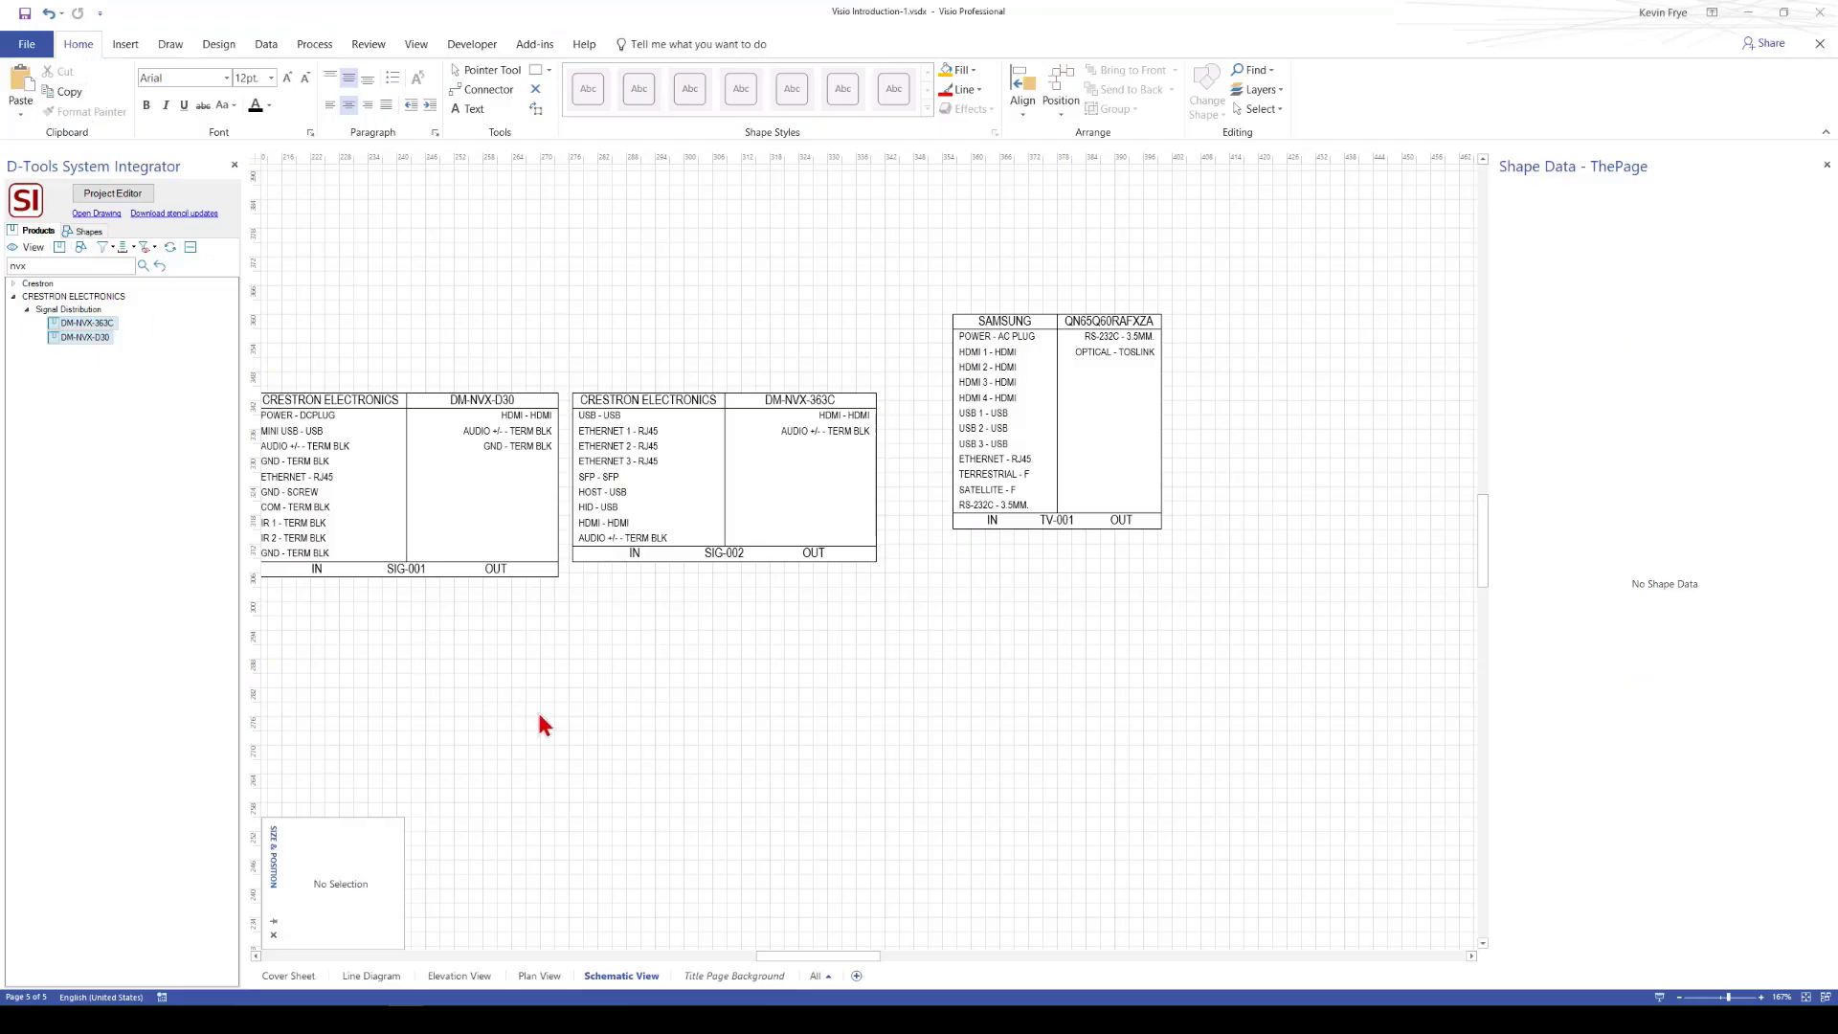
Move the DM-NVX-D30 block well below the others and the DM-NVX-363C block to about X 292.3 in., Y 355.2 in
{"action": "middle_click", "coordinate": [804, 730]}
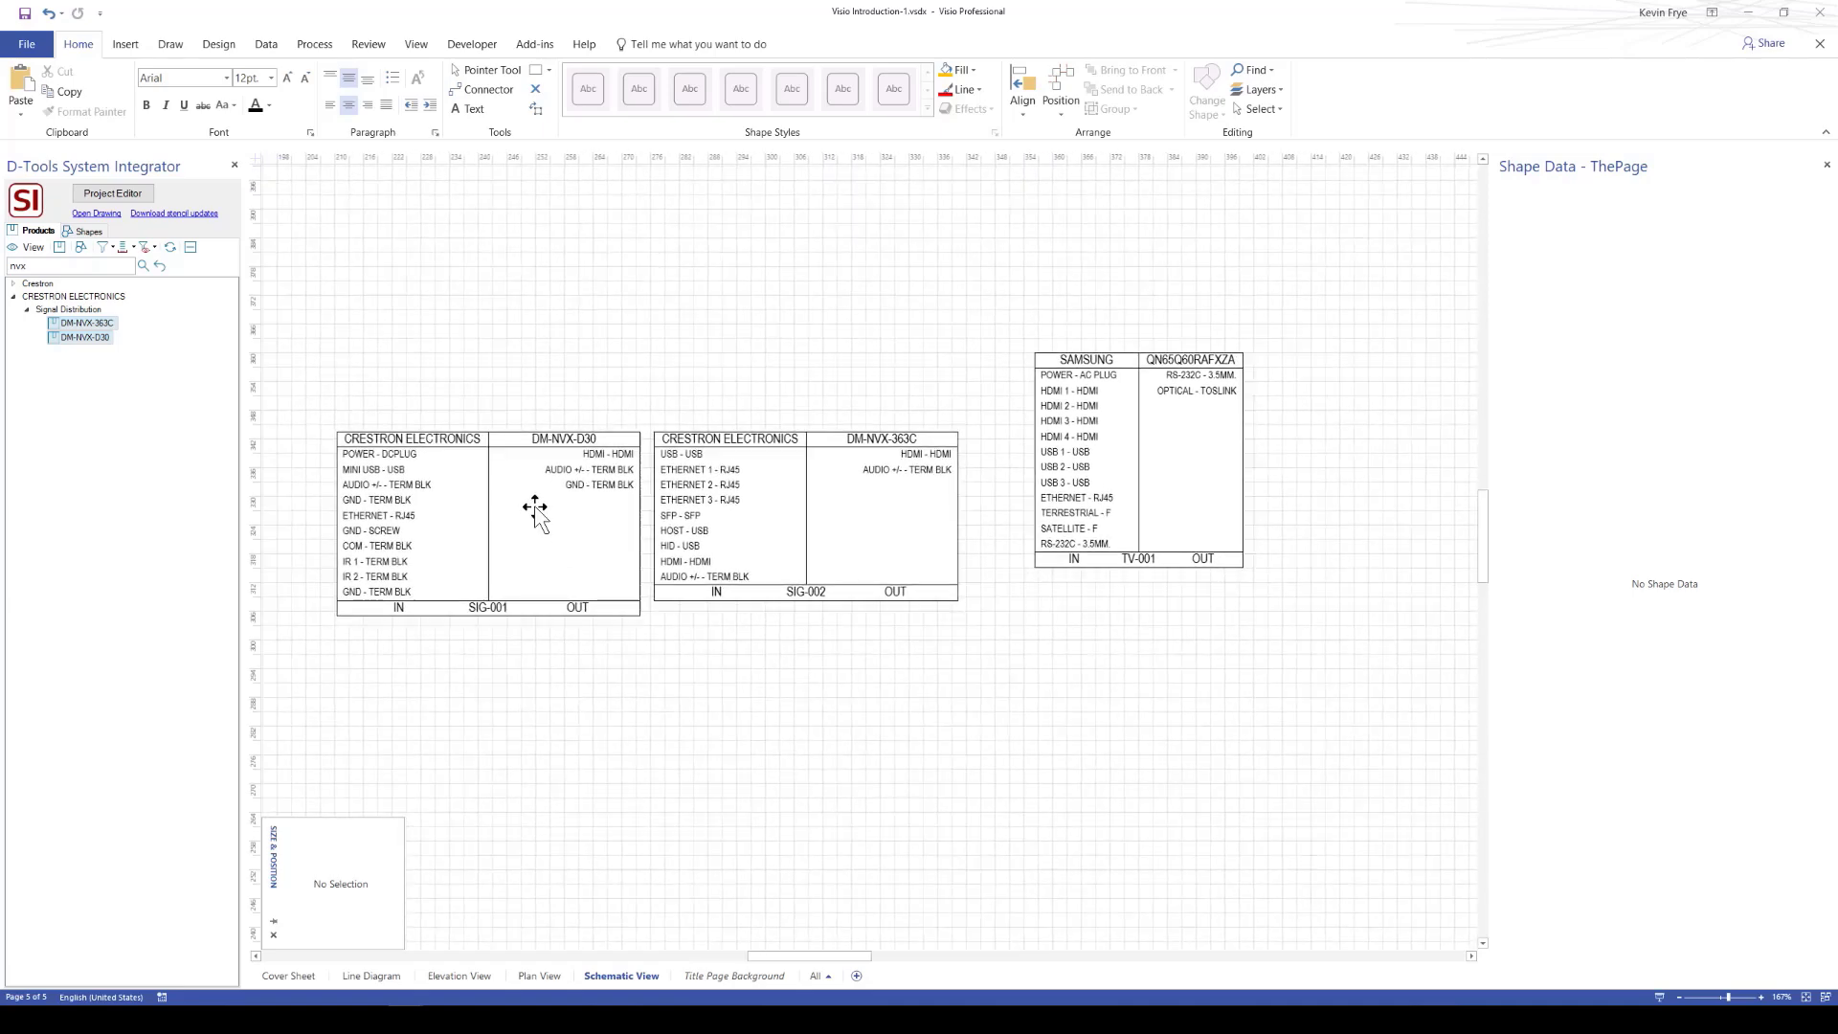
{"action": "scroll", "coordinate": [893, 763], "scroll_direction": "down", "scroll_amount": 4}
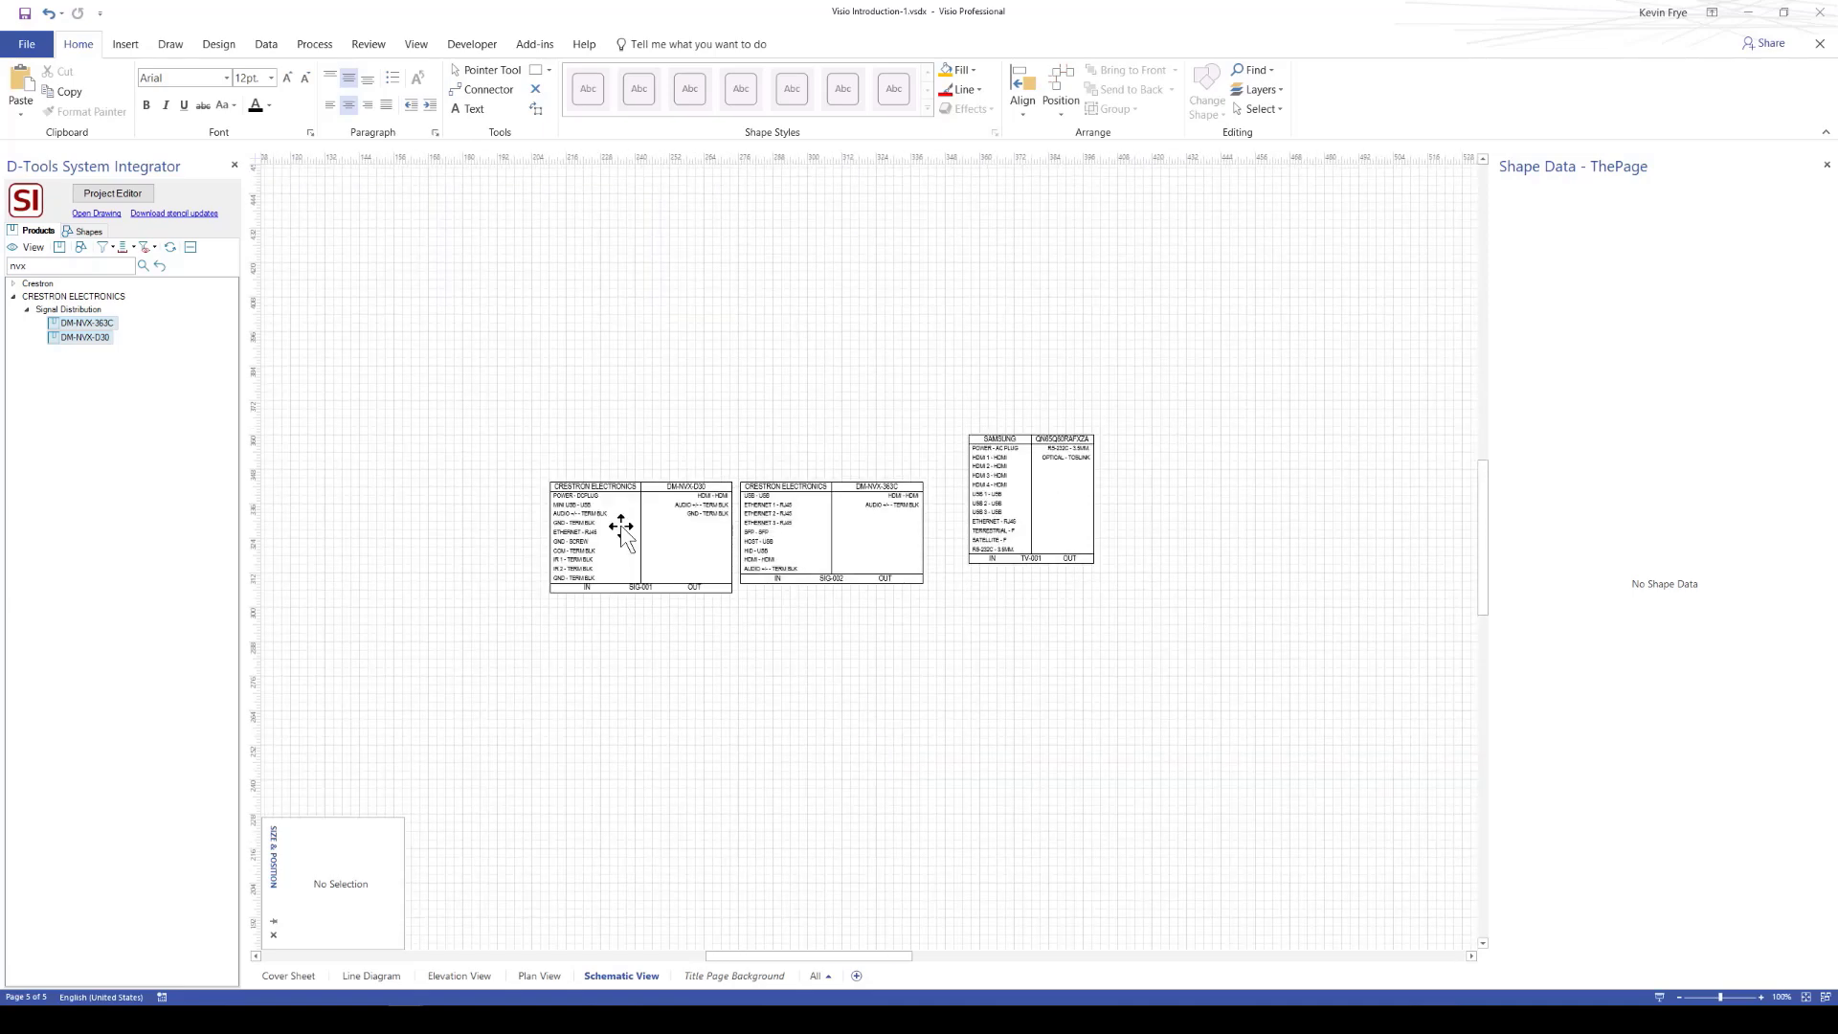
{"action": "left_click_drag", "start_coordinate": [616, 521], "coordinate": [783, 802]}
{"action": "left_click_drag", "start_coordinate": [871, 546], "coordinate": [822, 512]}
{"action": "scroll", "coordinate": [1063, 504], "scroll_direction": "up", "scroll_amount": 3}
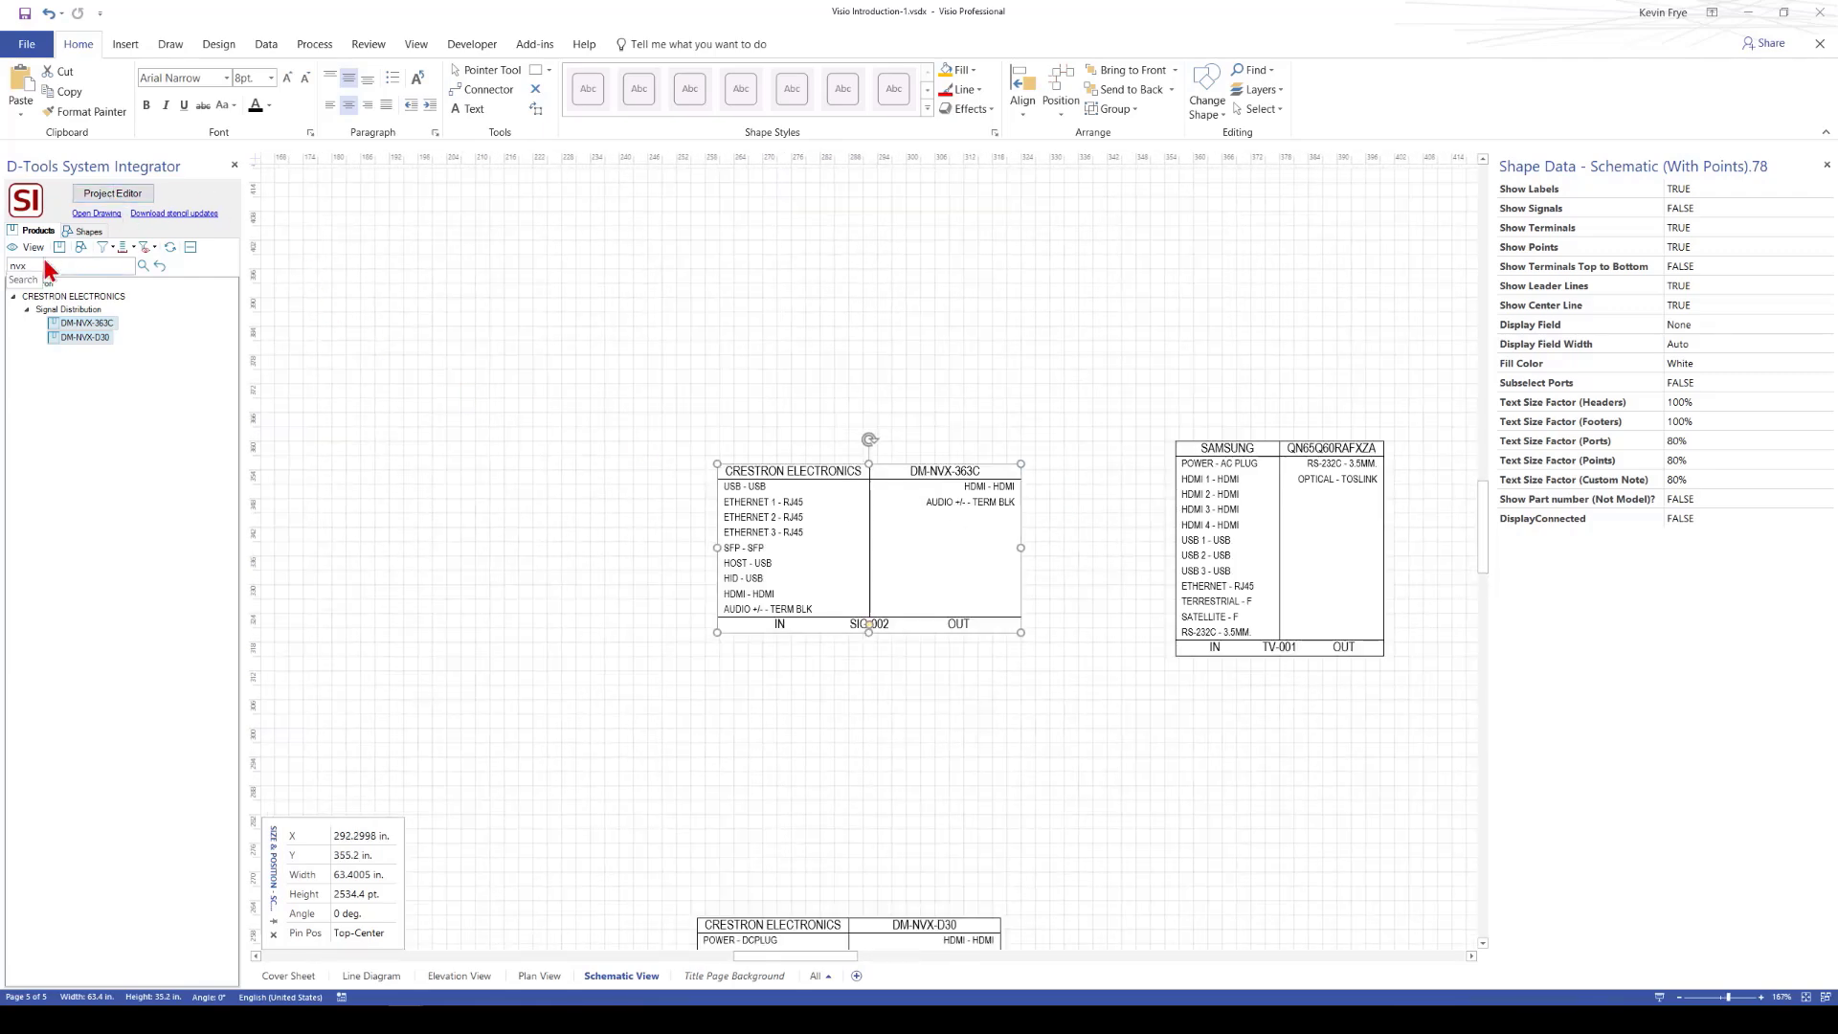
Search the product catalog for "hdmi cable" and look at the DTI power cable item in the Project Editor
{"action": "key", "text": "Return"}
{"action": "key", "text": "Return"}
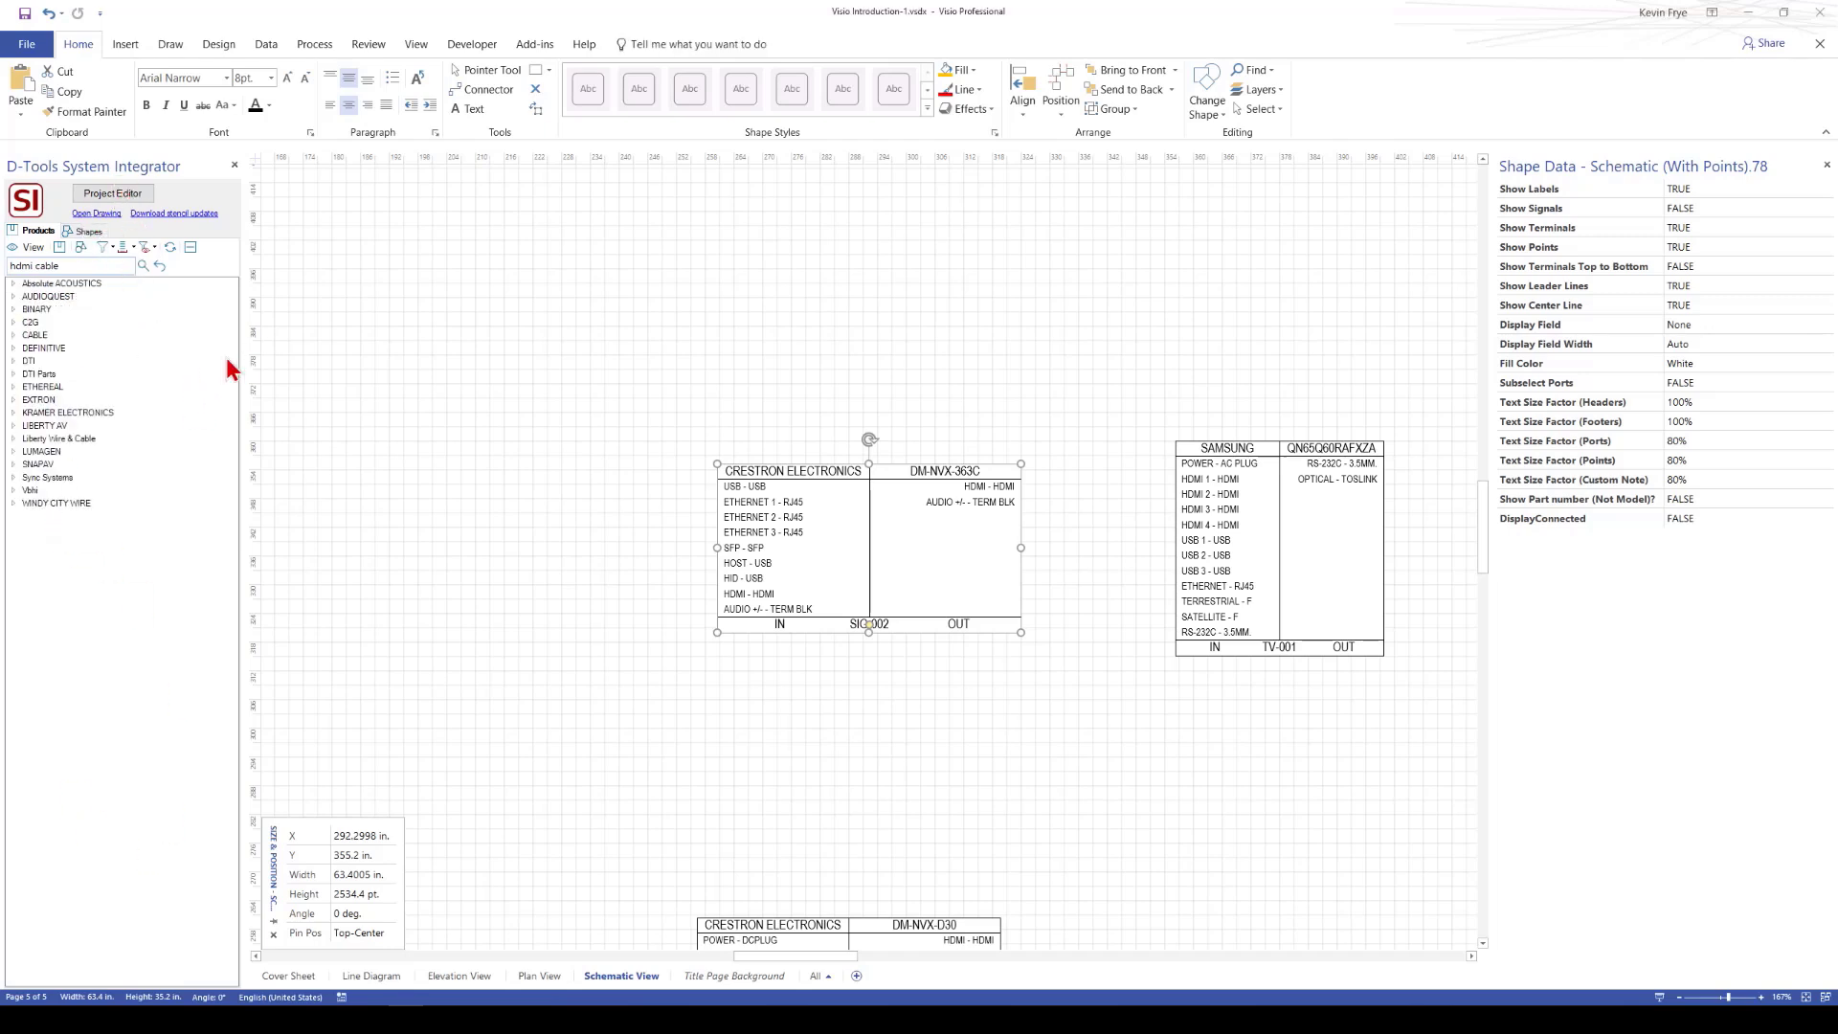
{"action": "left_click", "coordinate": [109, 193]}
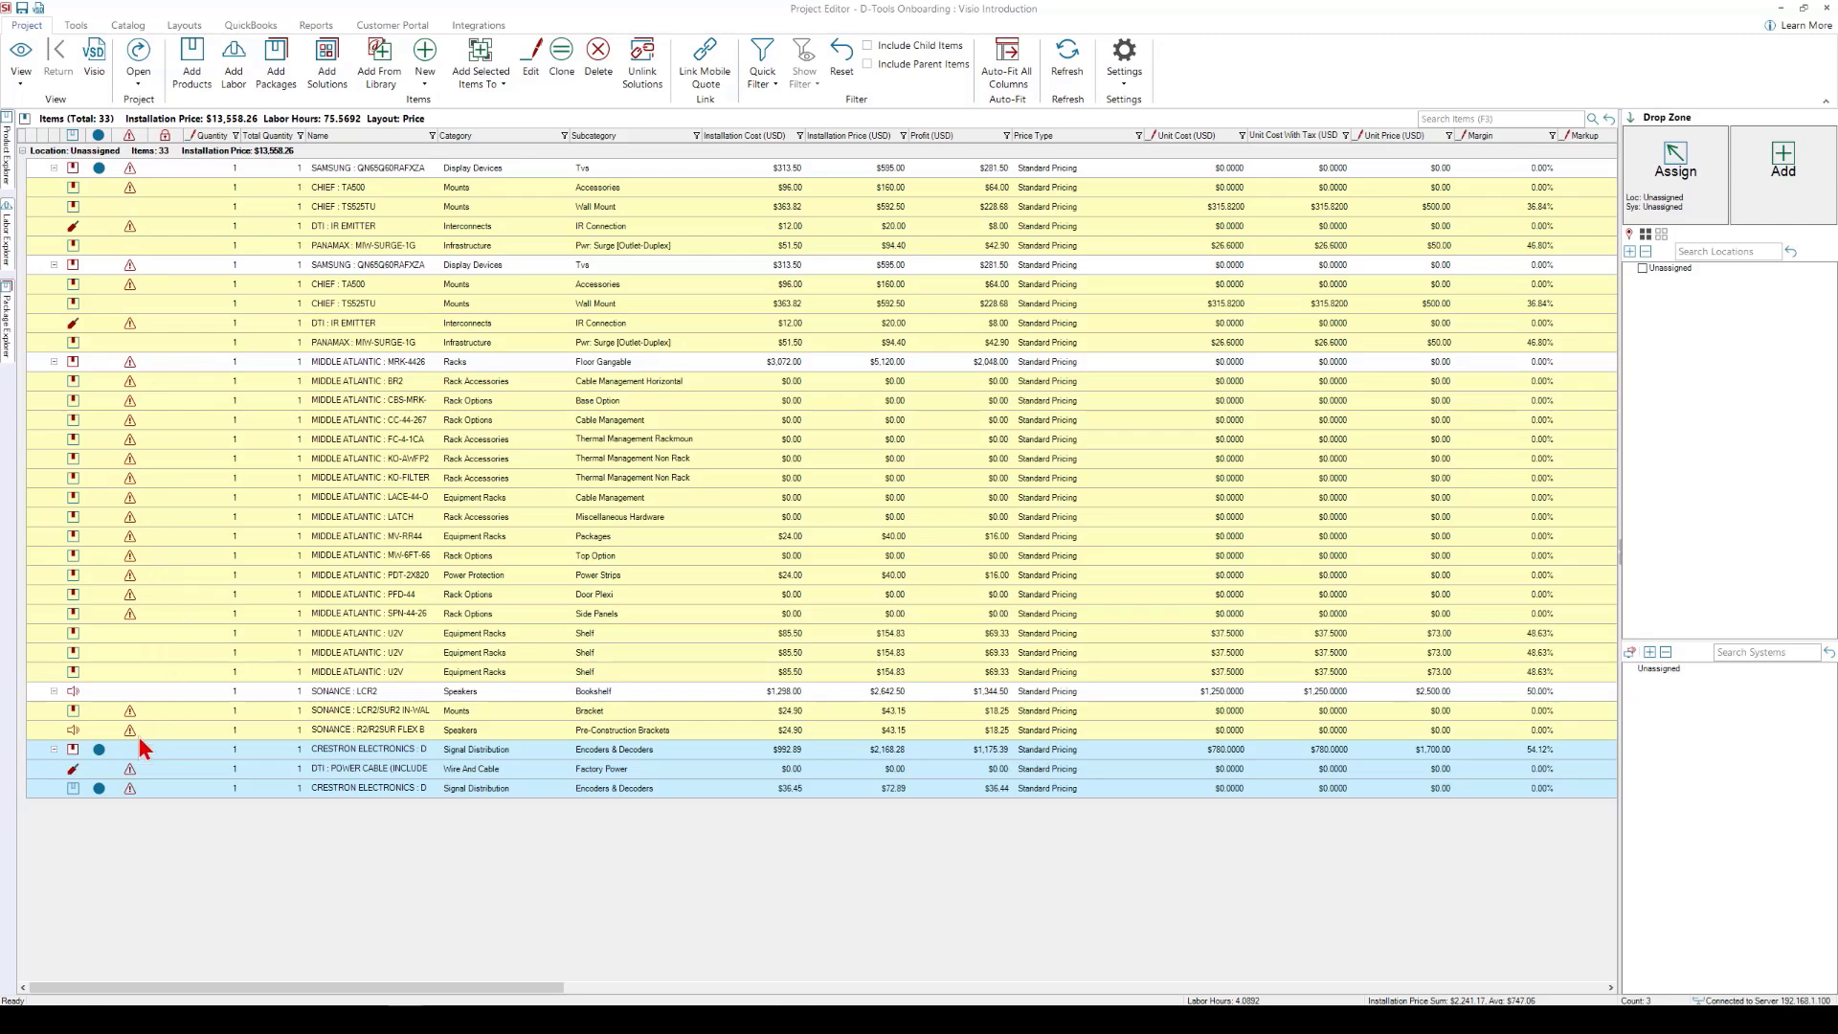
{"action": "left_click", "coordinate": [360, 772]}
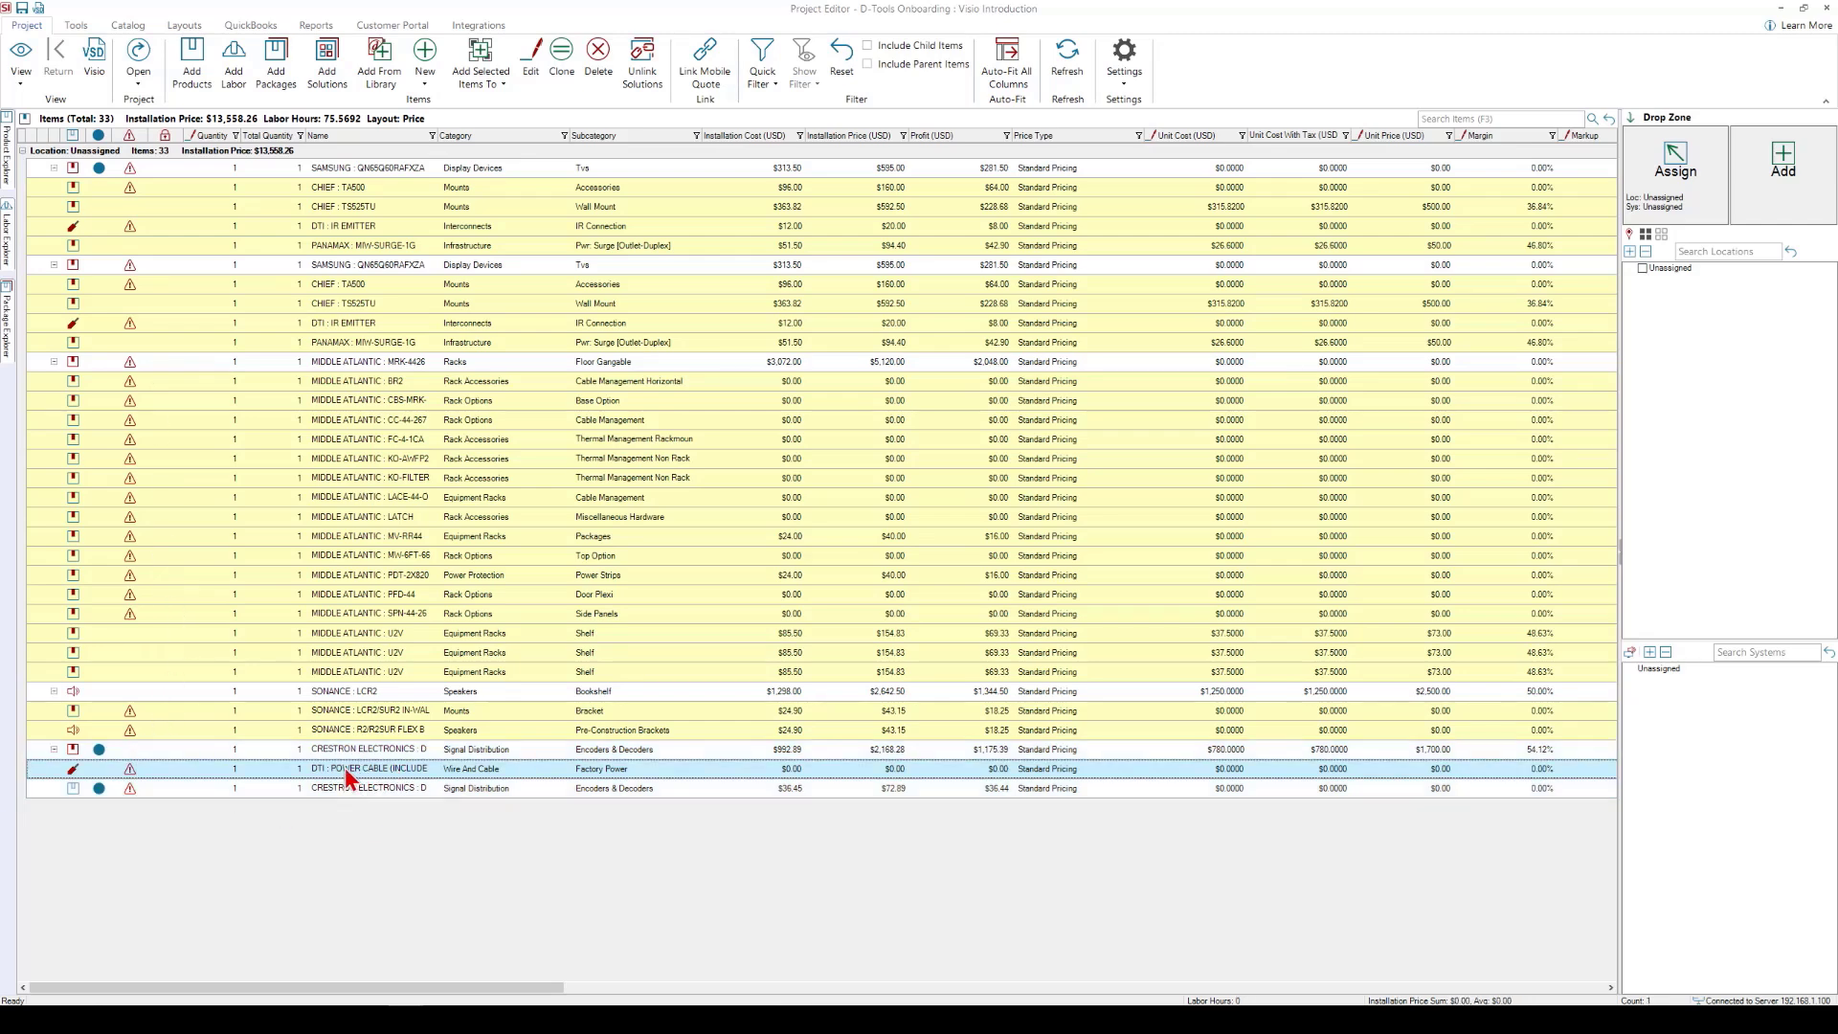
{"action": "left_click_drag", "start_coordinate": [345, 767], "coordinate": [300, 844]}
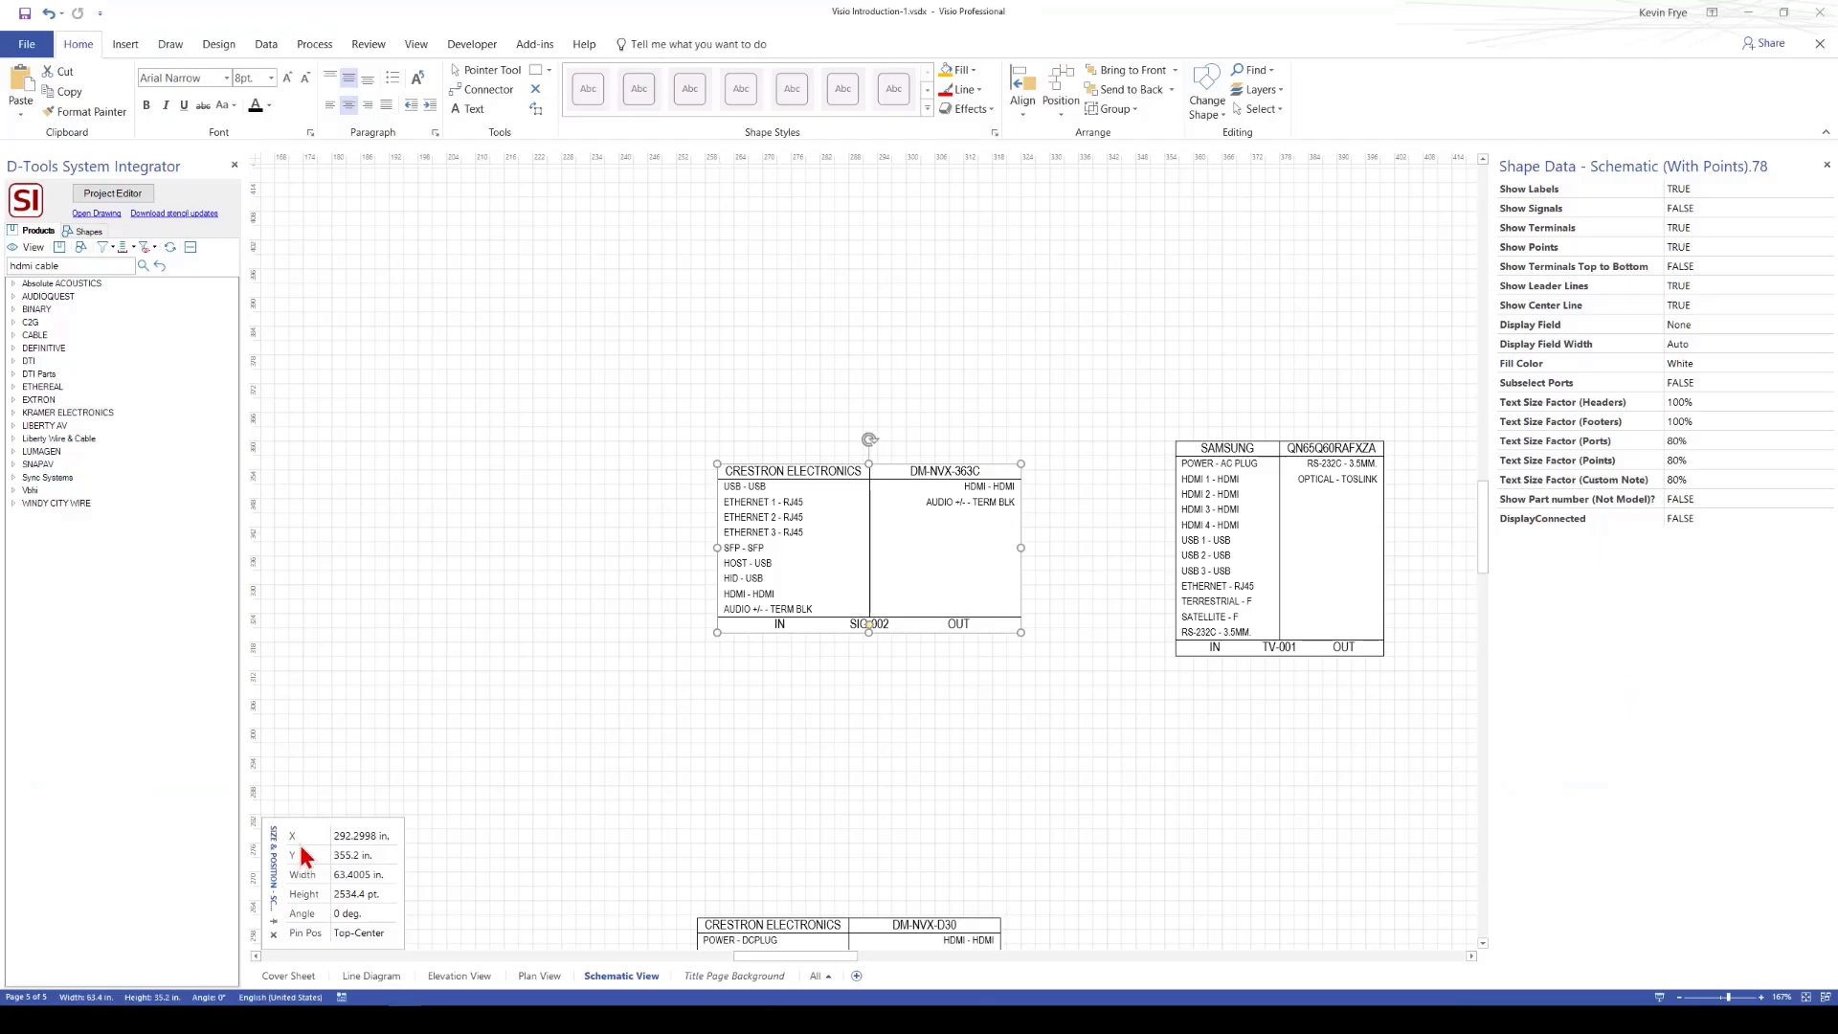
Connect the DM-NVX-363C's HDMI output to the Samsung TV's HDMI 1 input with the DTI PSI-HDMI-3FT interconnect
{"action": "left_click", "coordinate": [13, 362]}
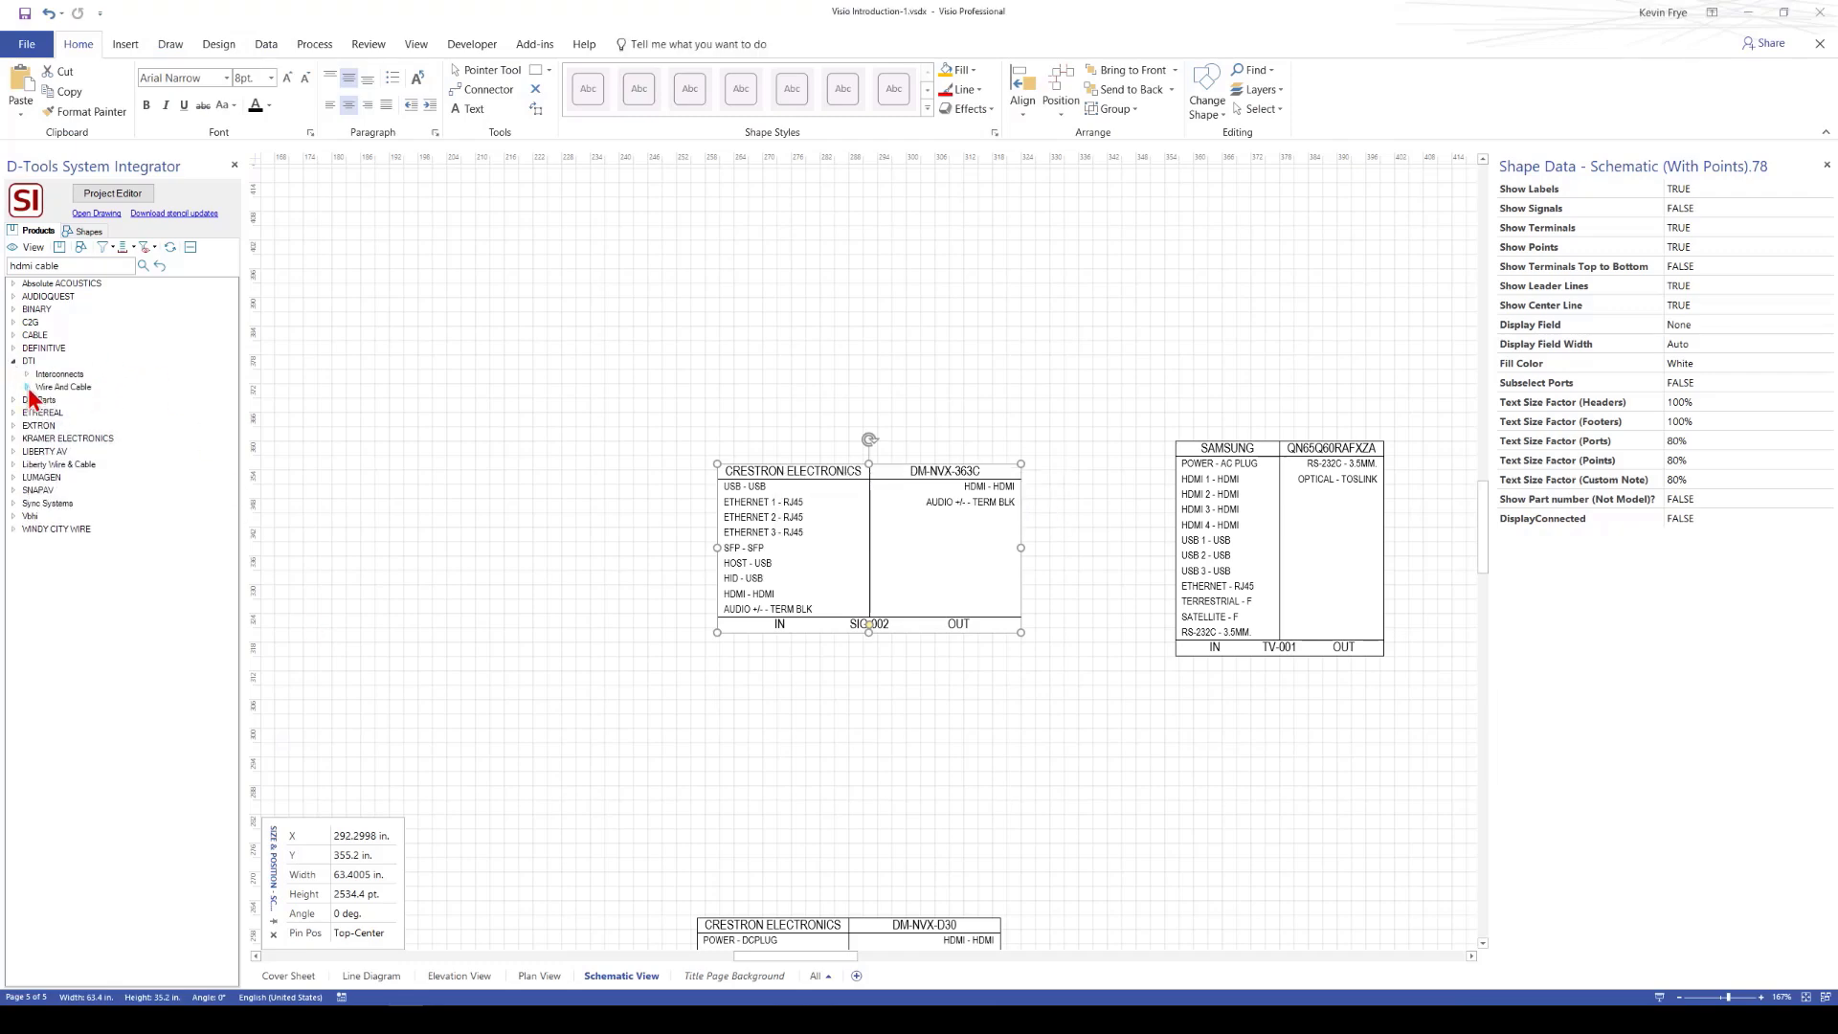
{"action": "left_click", "coordinate": [27, 374]}
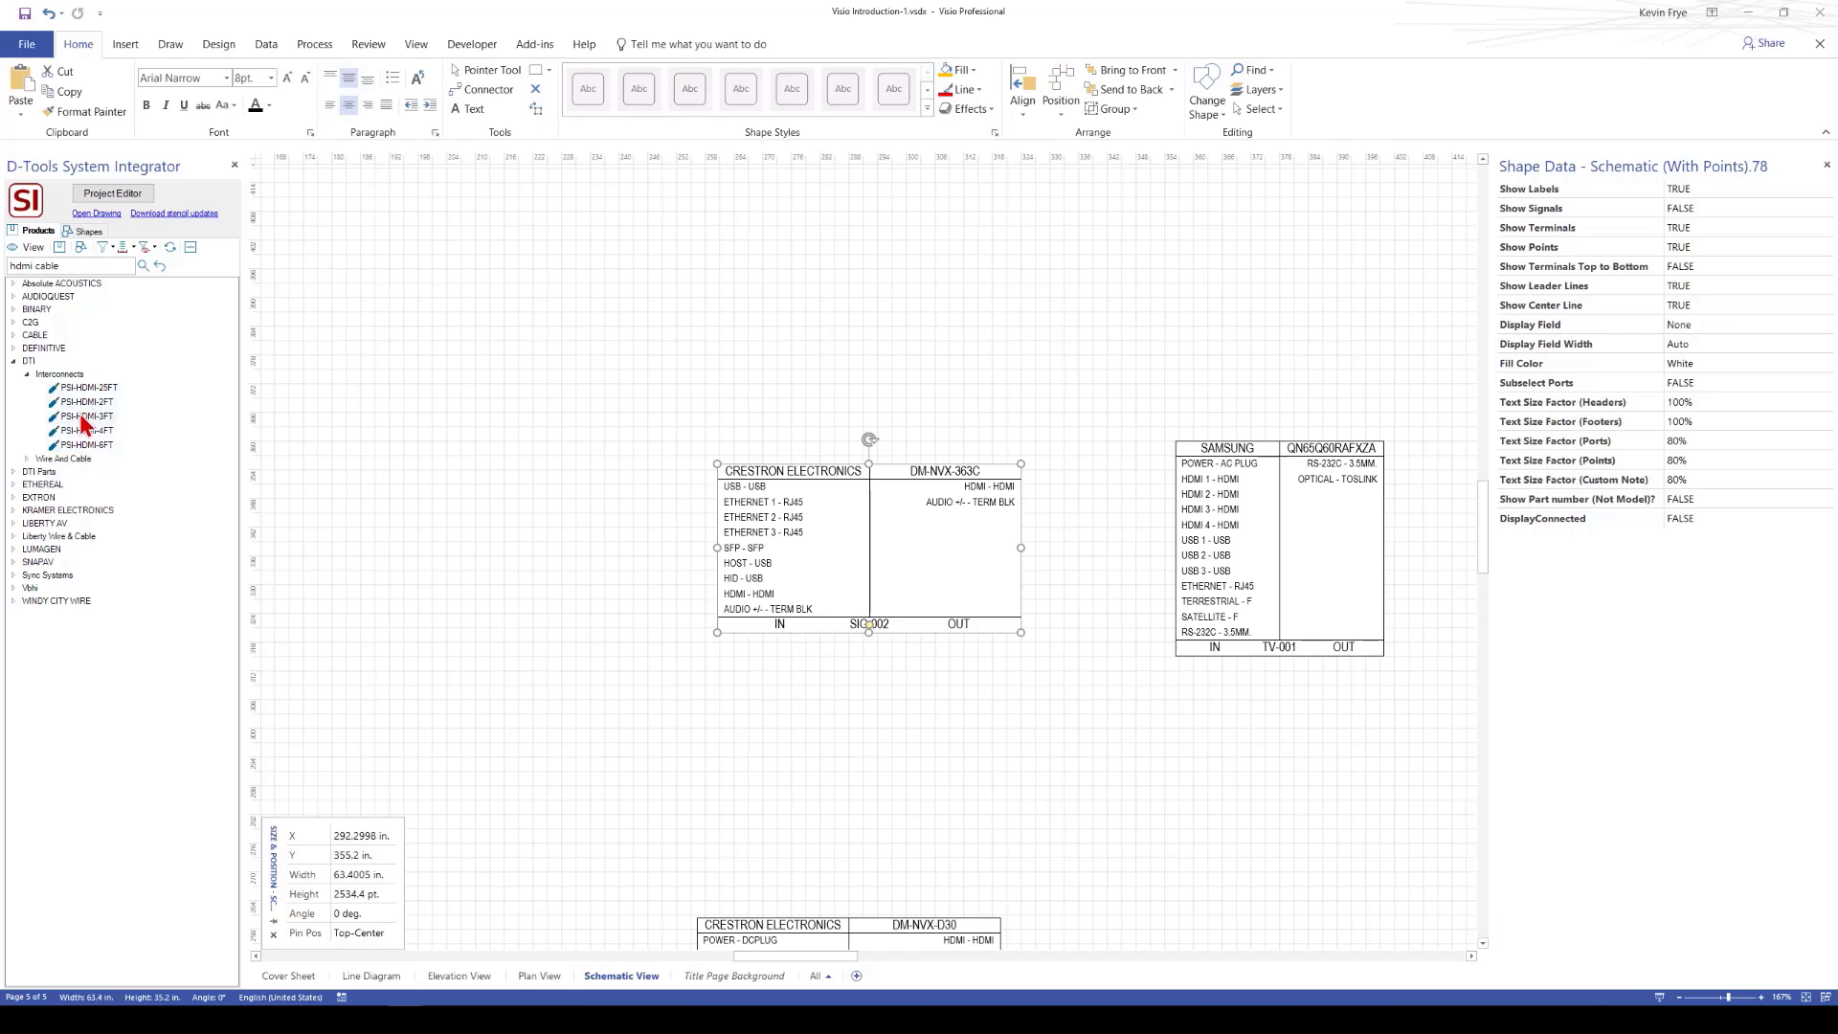
{"action": "left_click_drag", "start_coordinate": [81, 418], "coordinate": [1020, 487]}
{"action": "left_click_drag", "start_coordinate": [1230, 320], "coordinate": [1181, 479]}
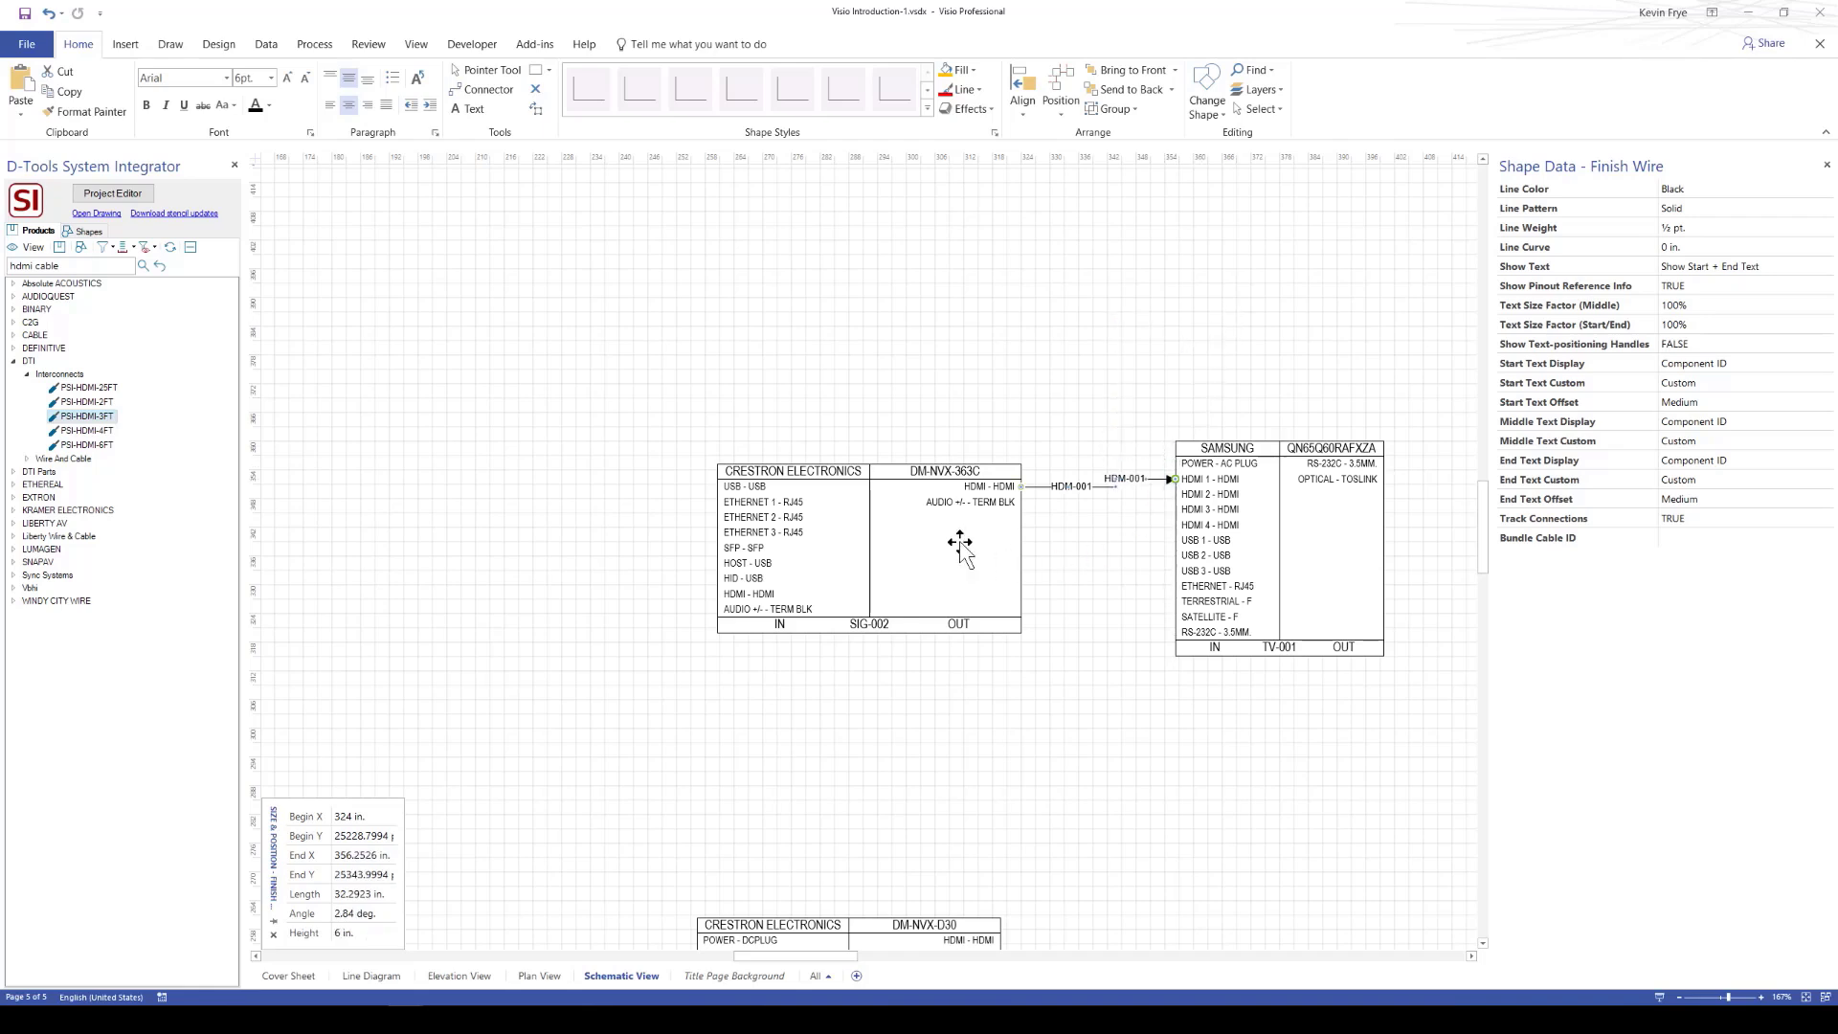
Nudge the DM-NVX-363C block to X 285 in., Y 357 in. so the HDMI wire runs straight
{"action": "left_click", "coordinate": [960, 542]}
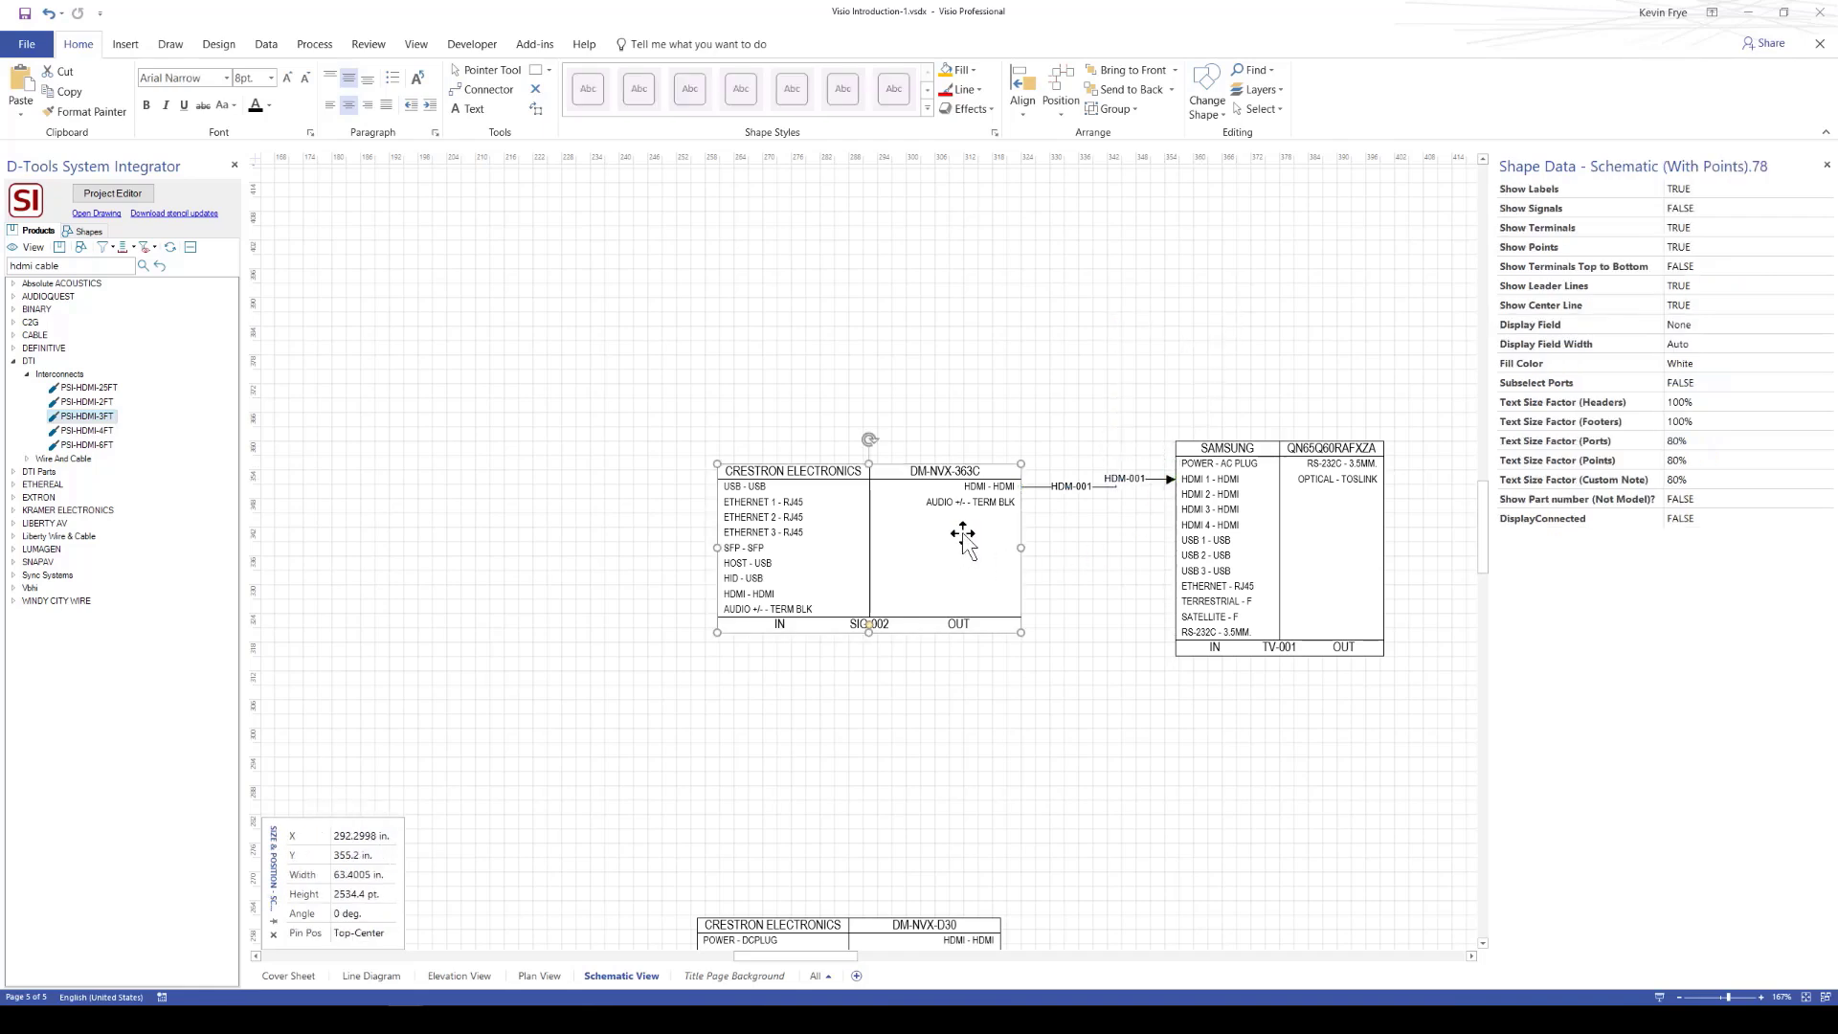
{"action": "key", "text": "Up"}
{"action": "key", "text": "Up"}
{"action": "key", "text": "Up"}
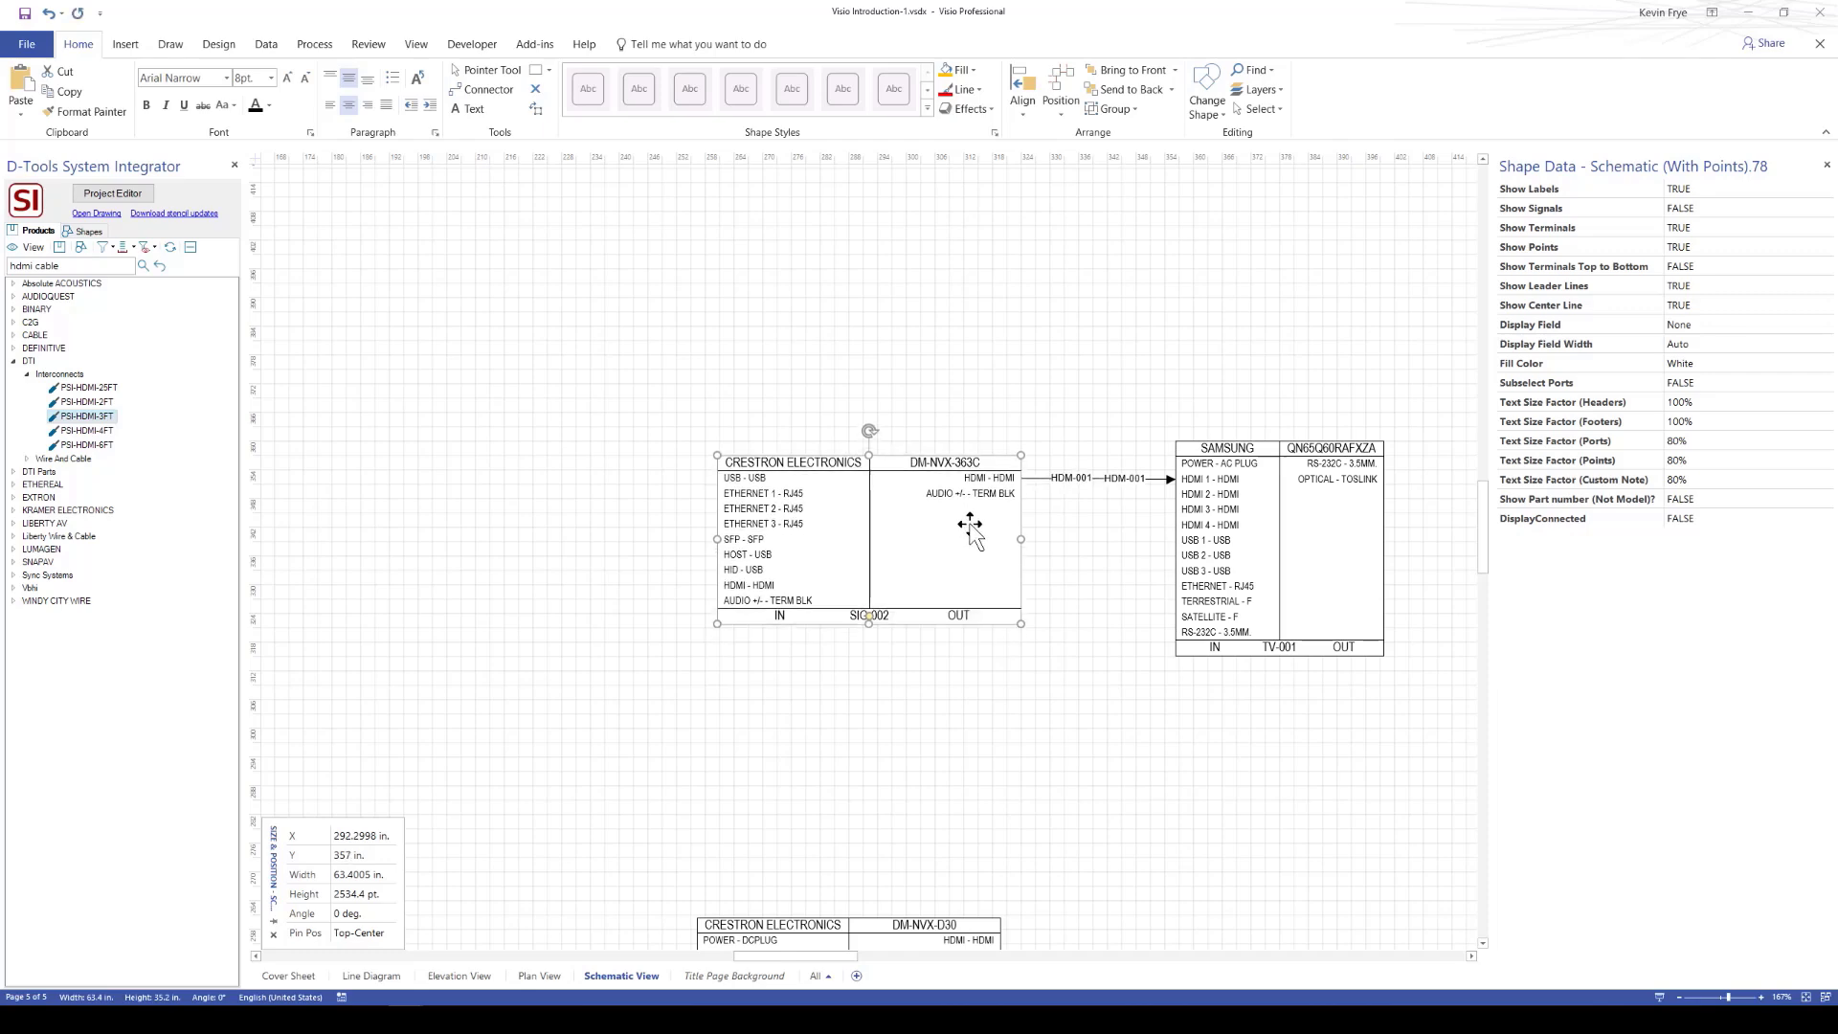
{"action": "key", "text": "Left"}
{"action": "key", "text": "Left"}
{"action": "key", "text": "Left"}
{"action": "key", "text": "Left"}
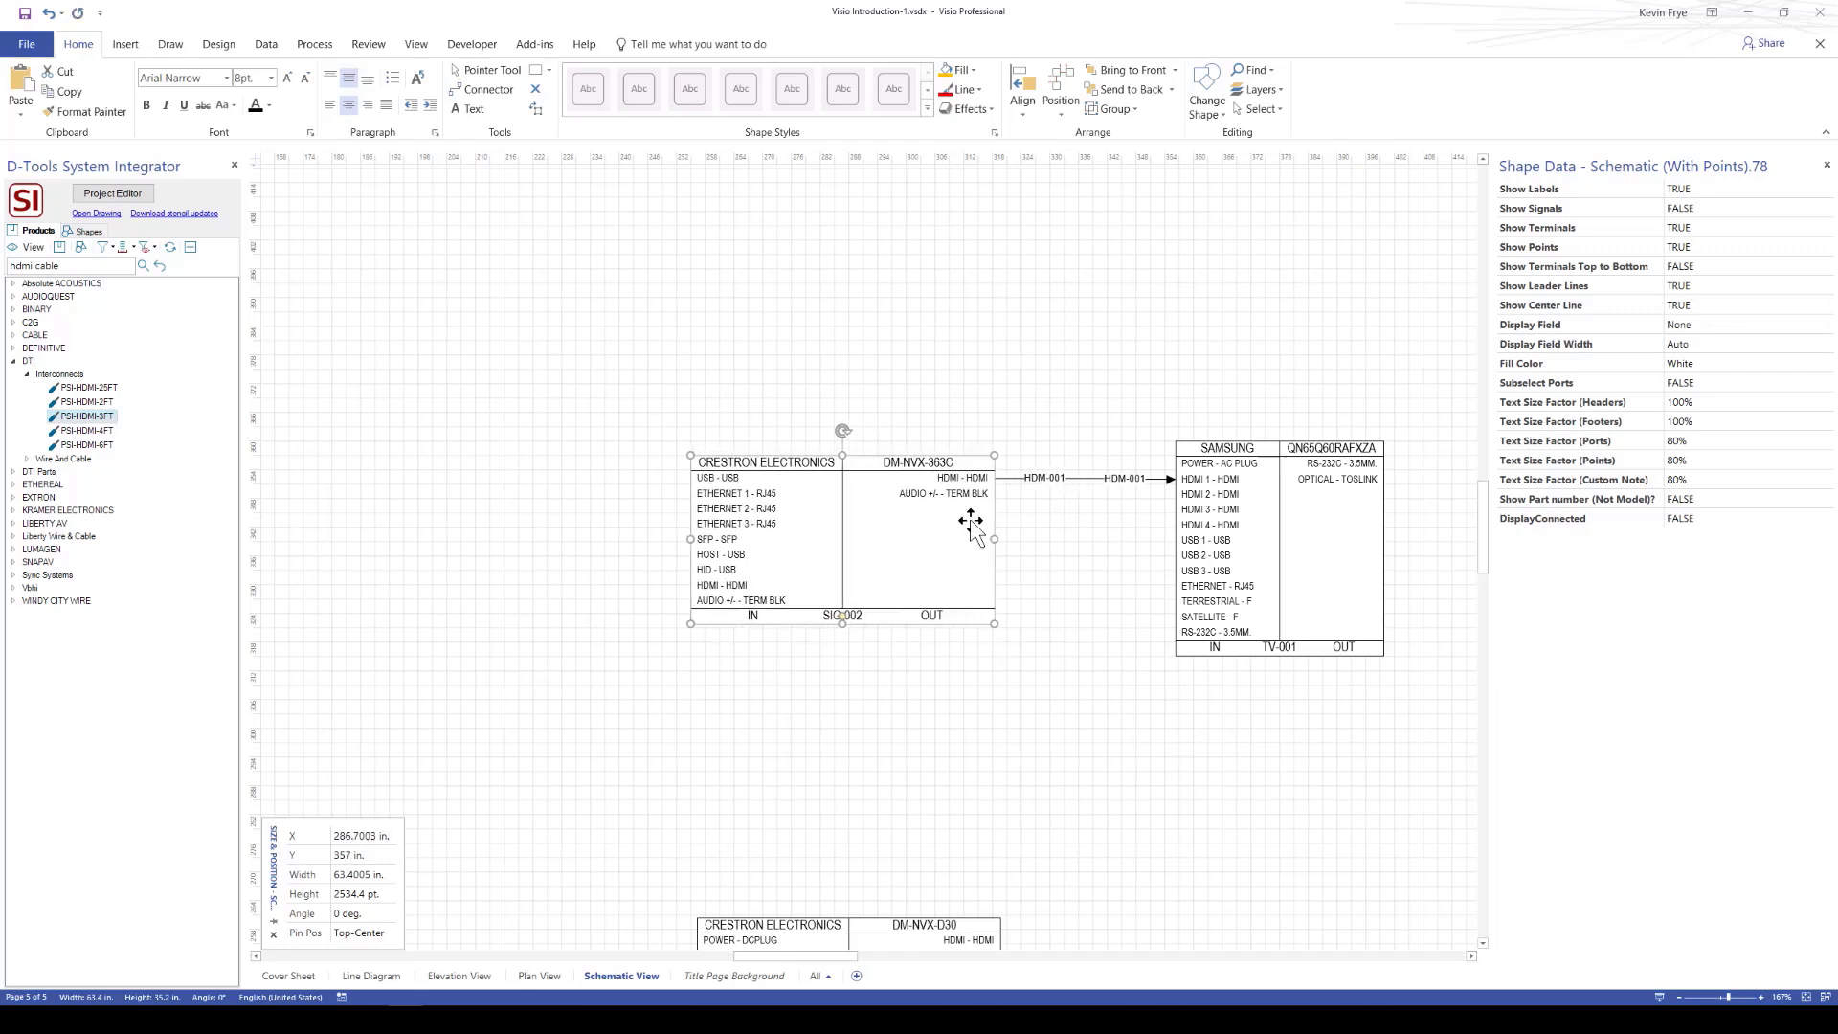
{"action": "left_click", "coordinate": [1071, 544]}
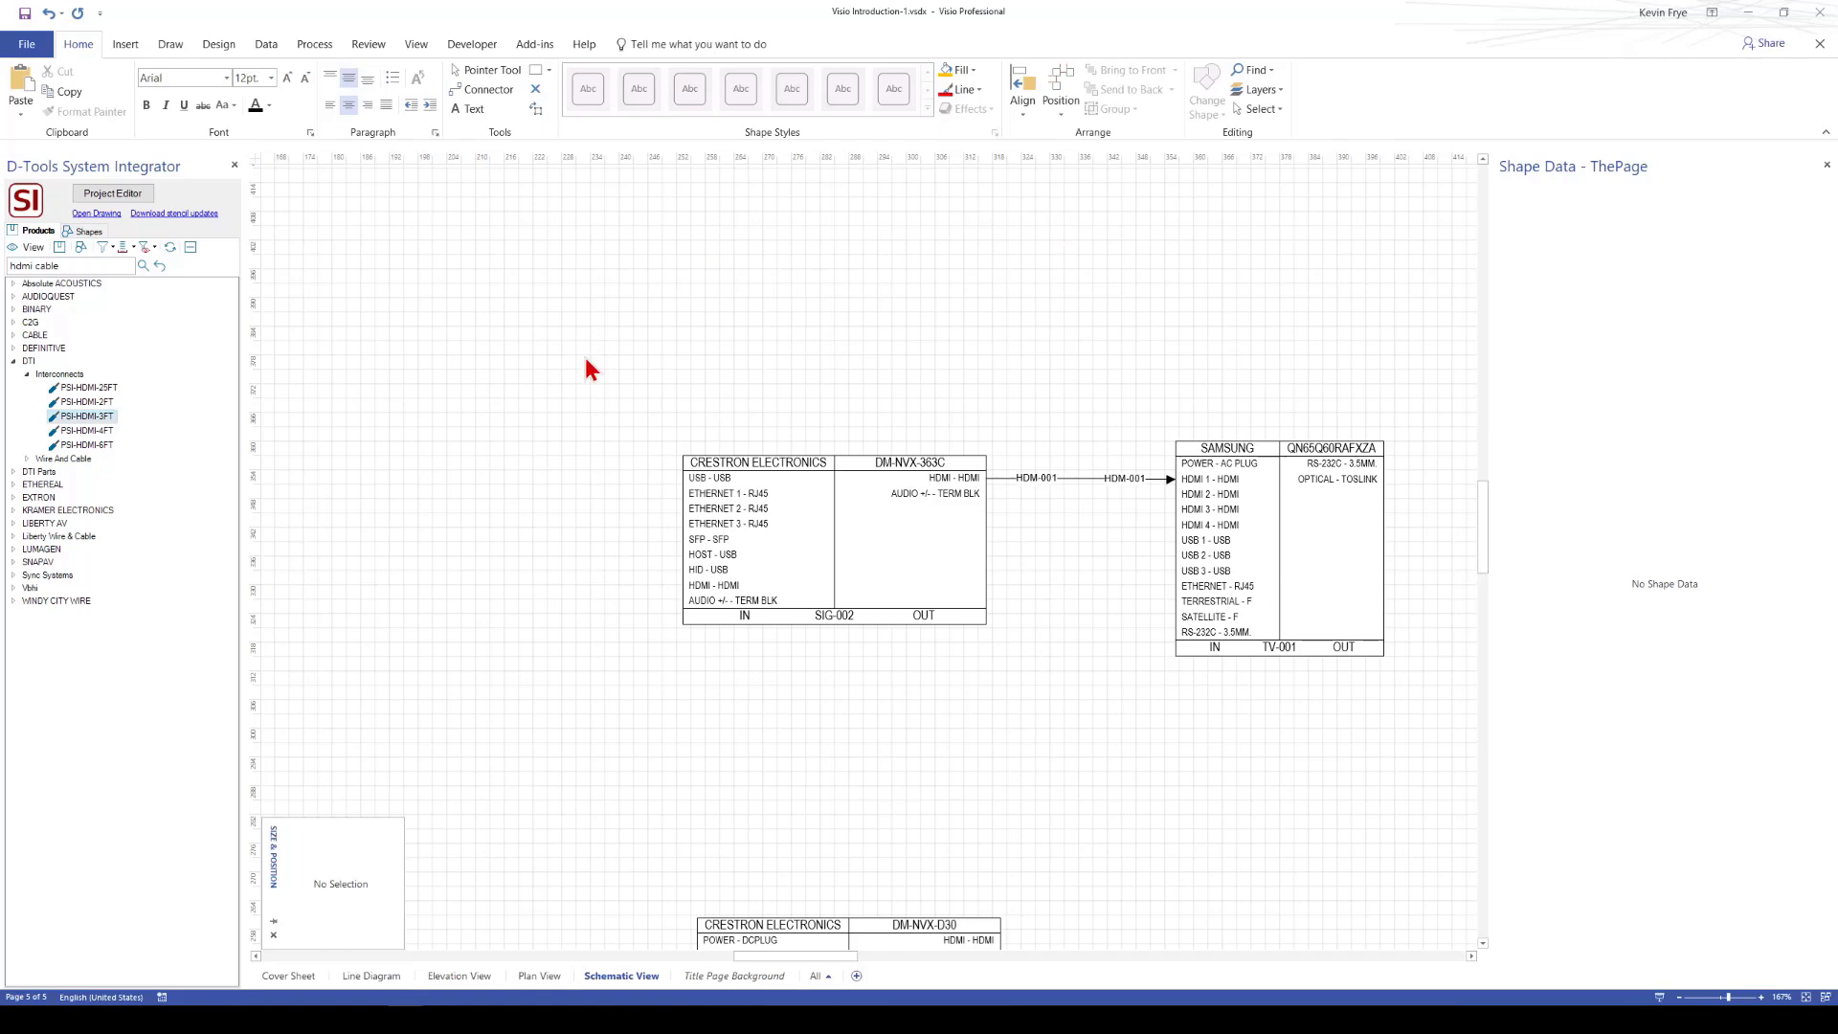
Look over the connected schematic blocks and the whole page, and compare the Title Page Background with the Cover Sheet
{"action": "left_click", "coordinate": [817, 579]}
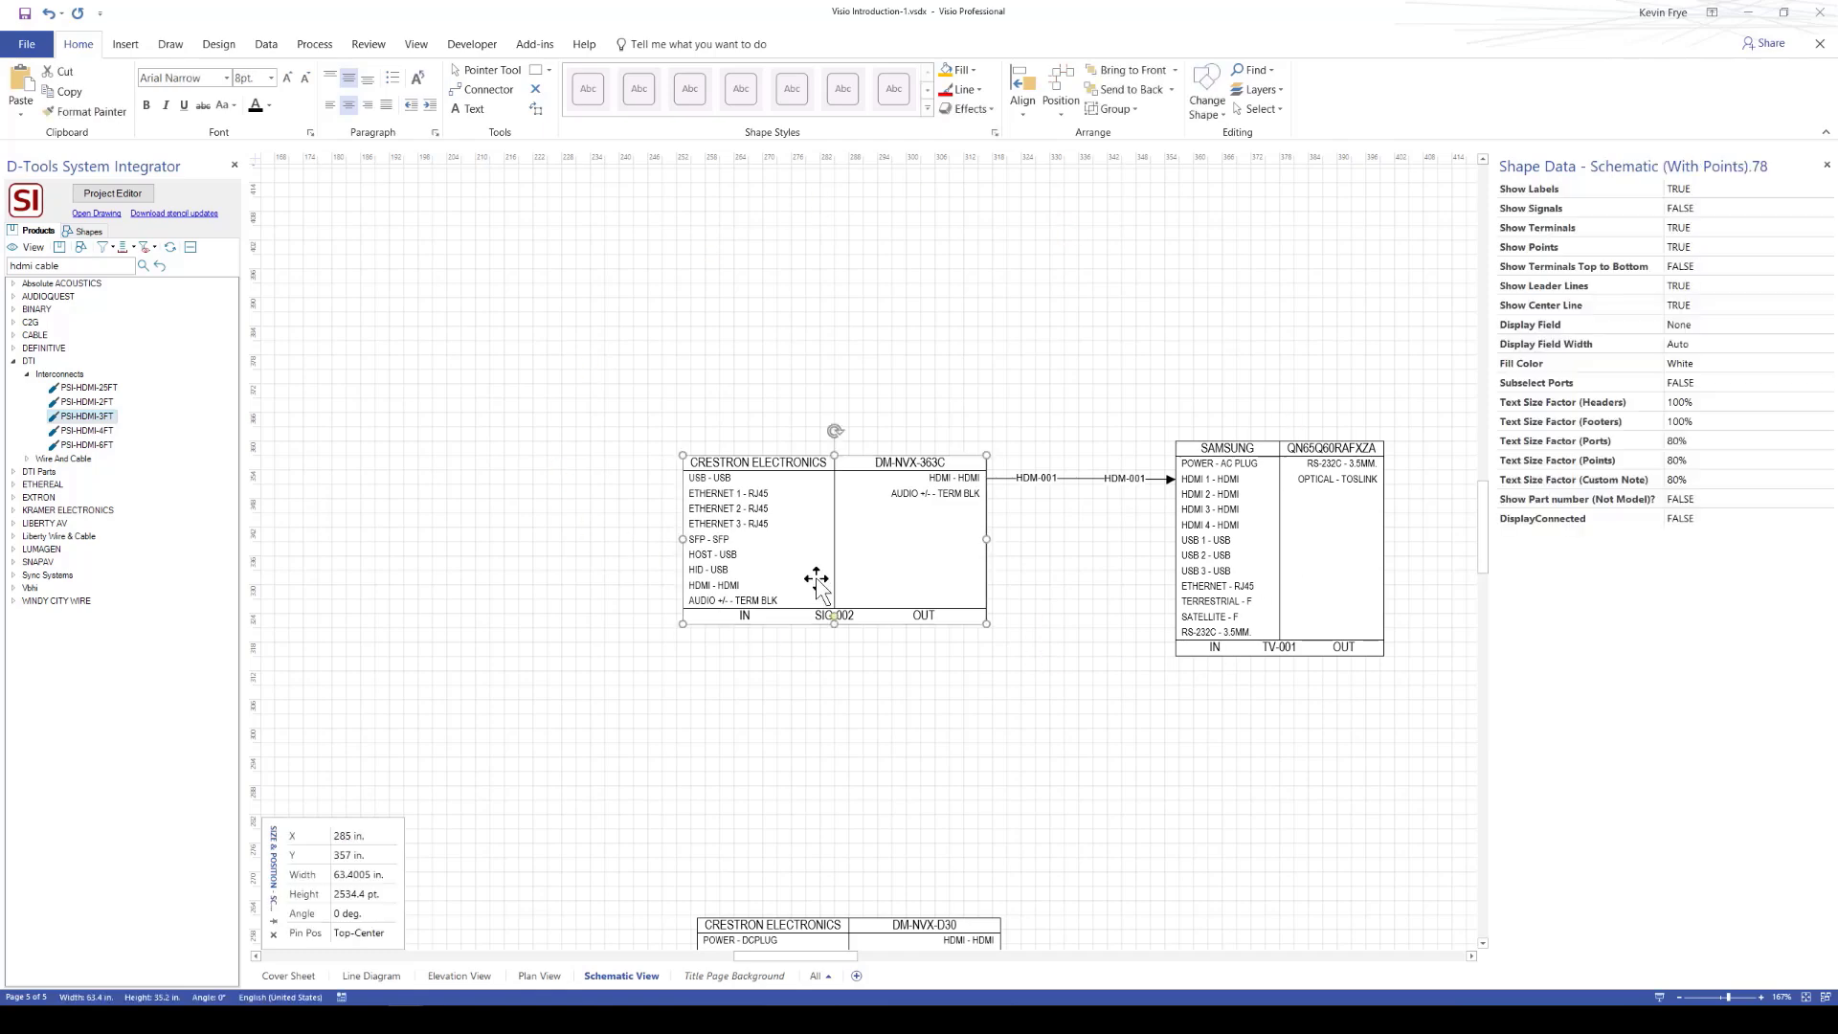
{"action": "left_click", "coordinate": [1242, 566]}
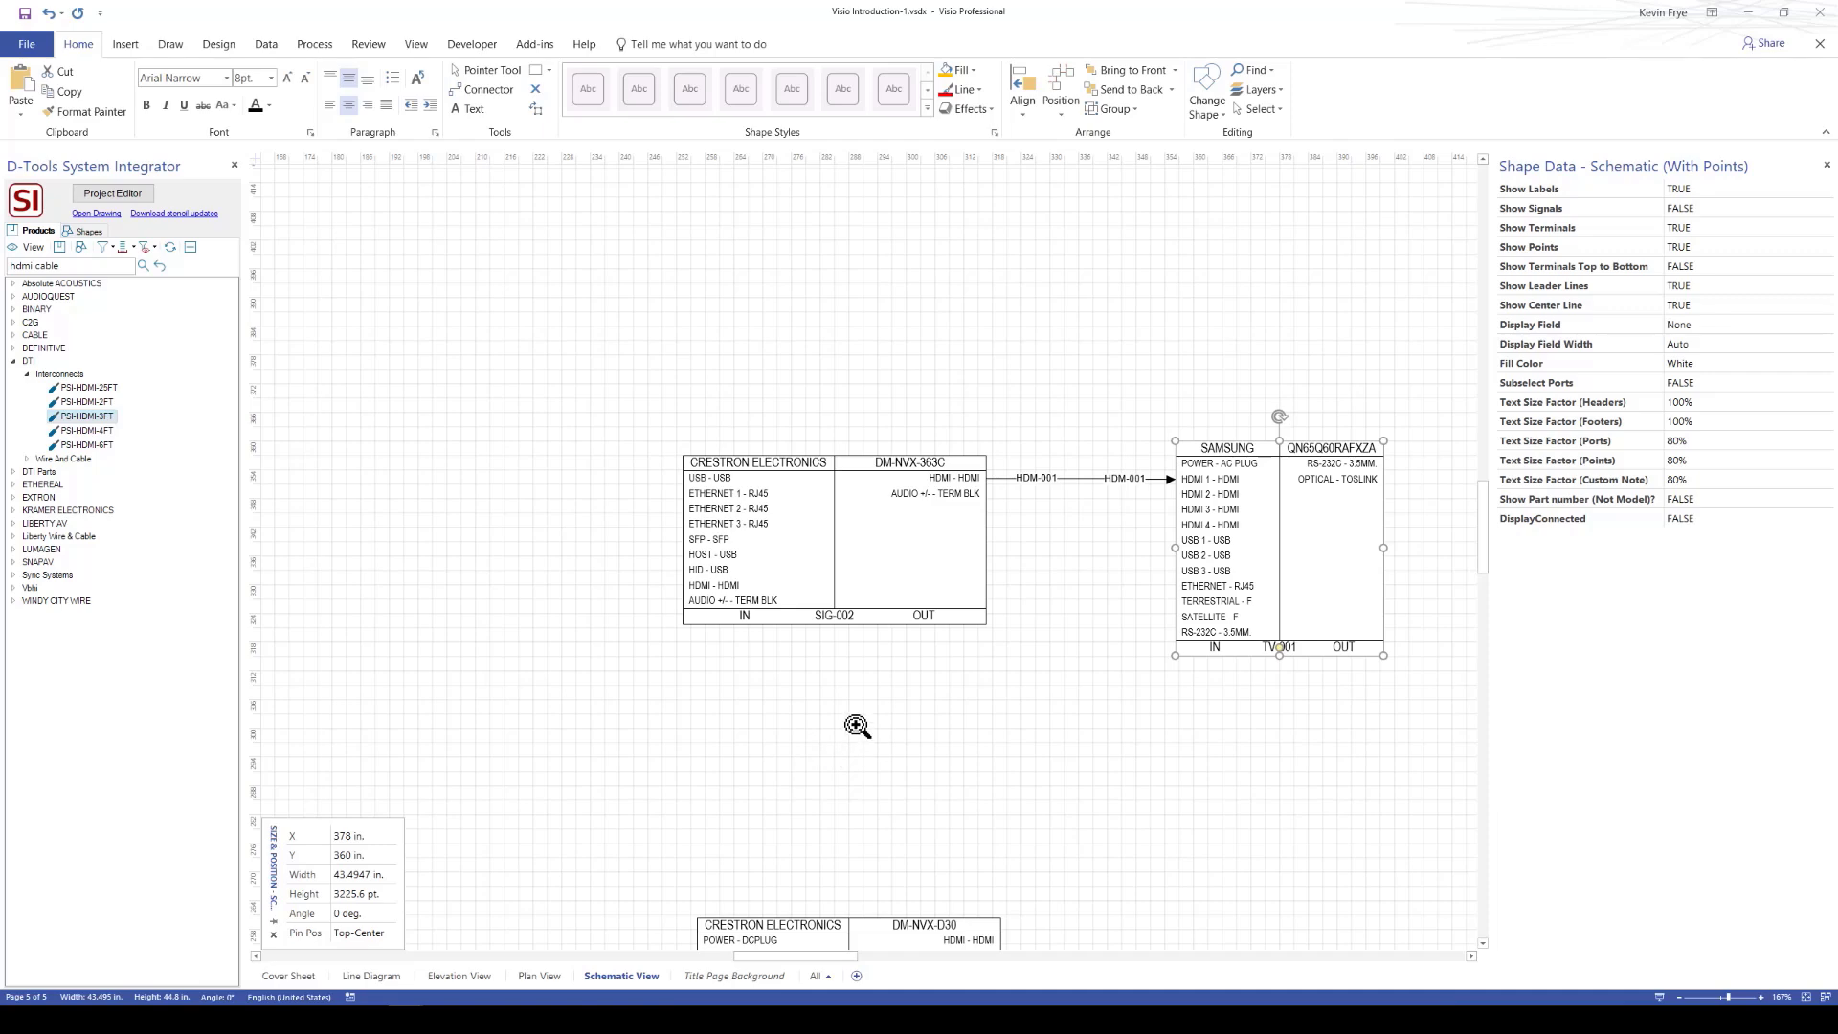
{"action": "key", "text": "ctrl+shift+w"}
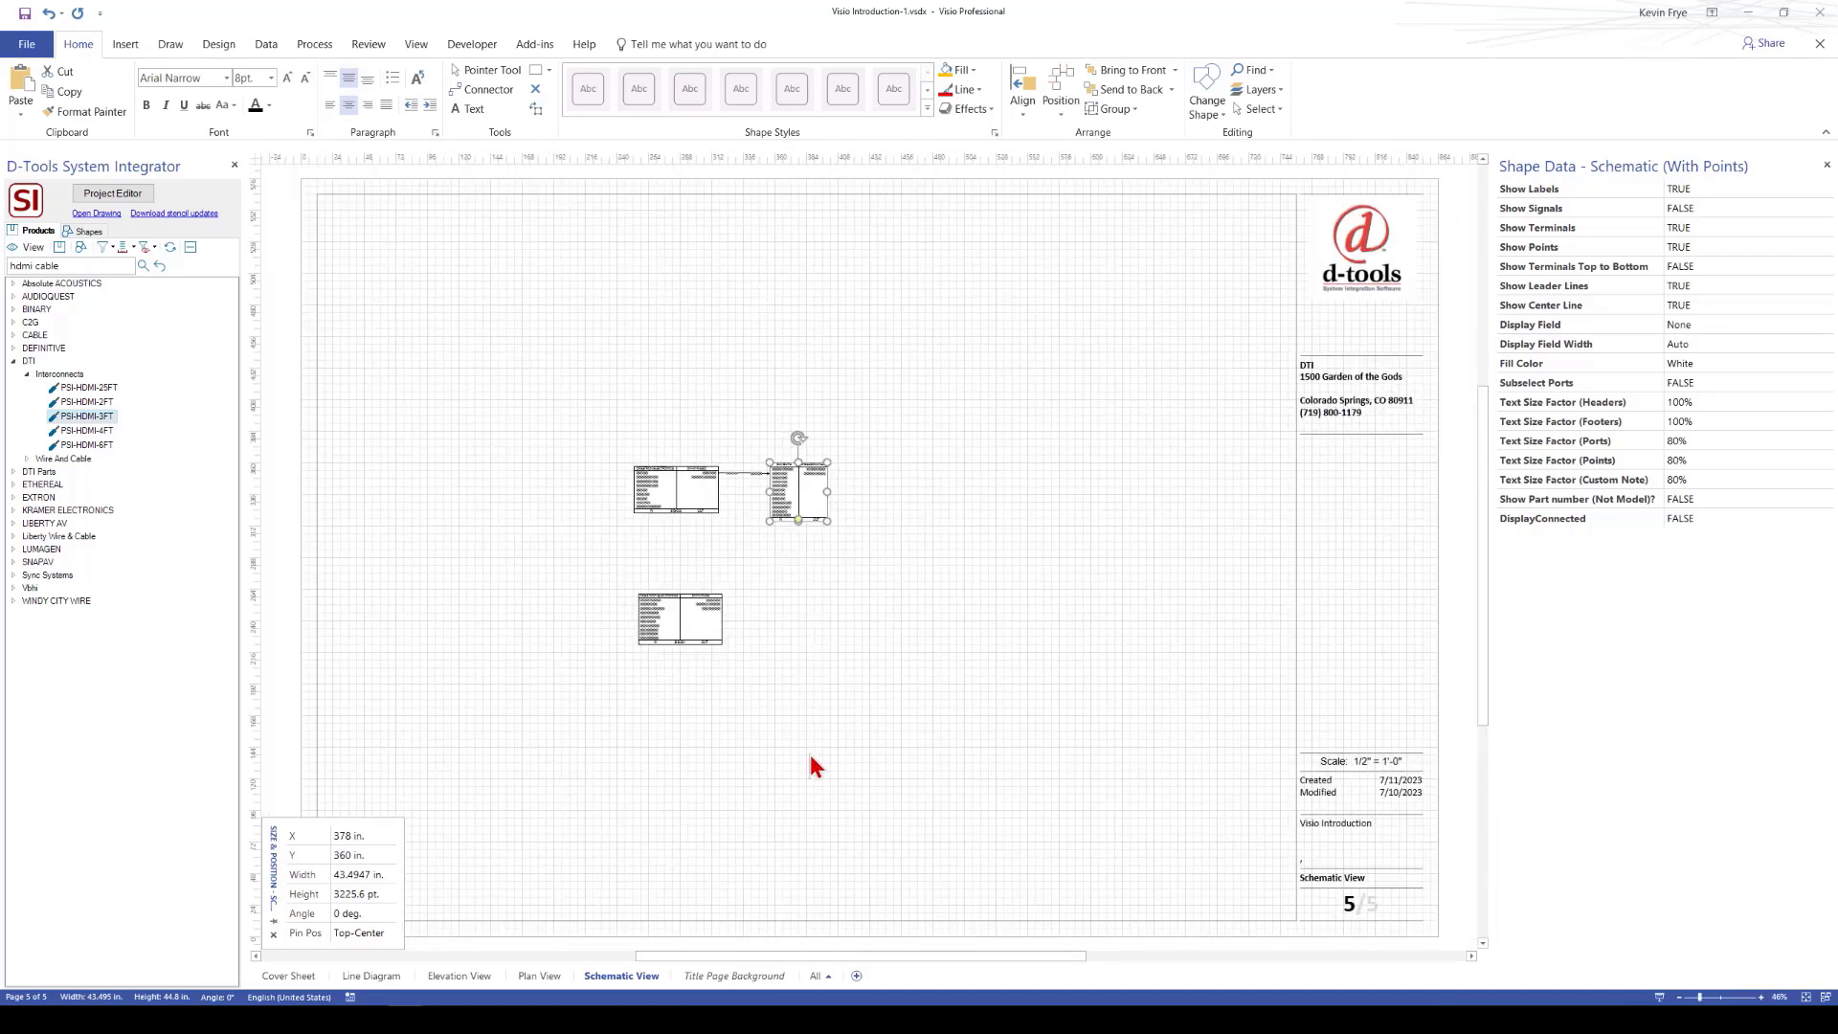
{"action": "left_click", "coordinate": [732, 976]}
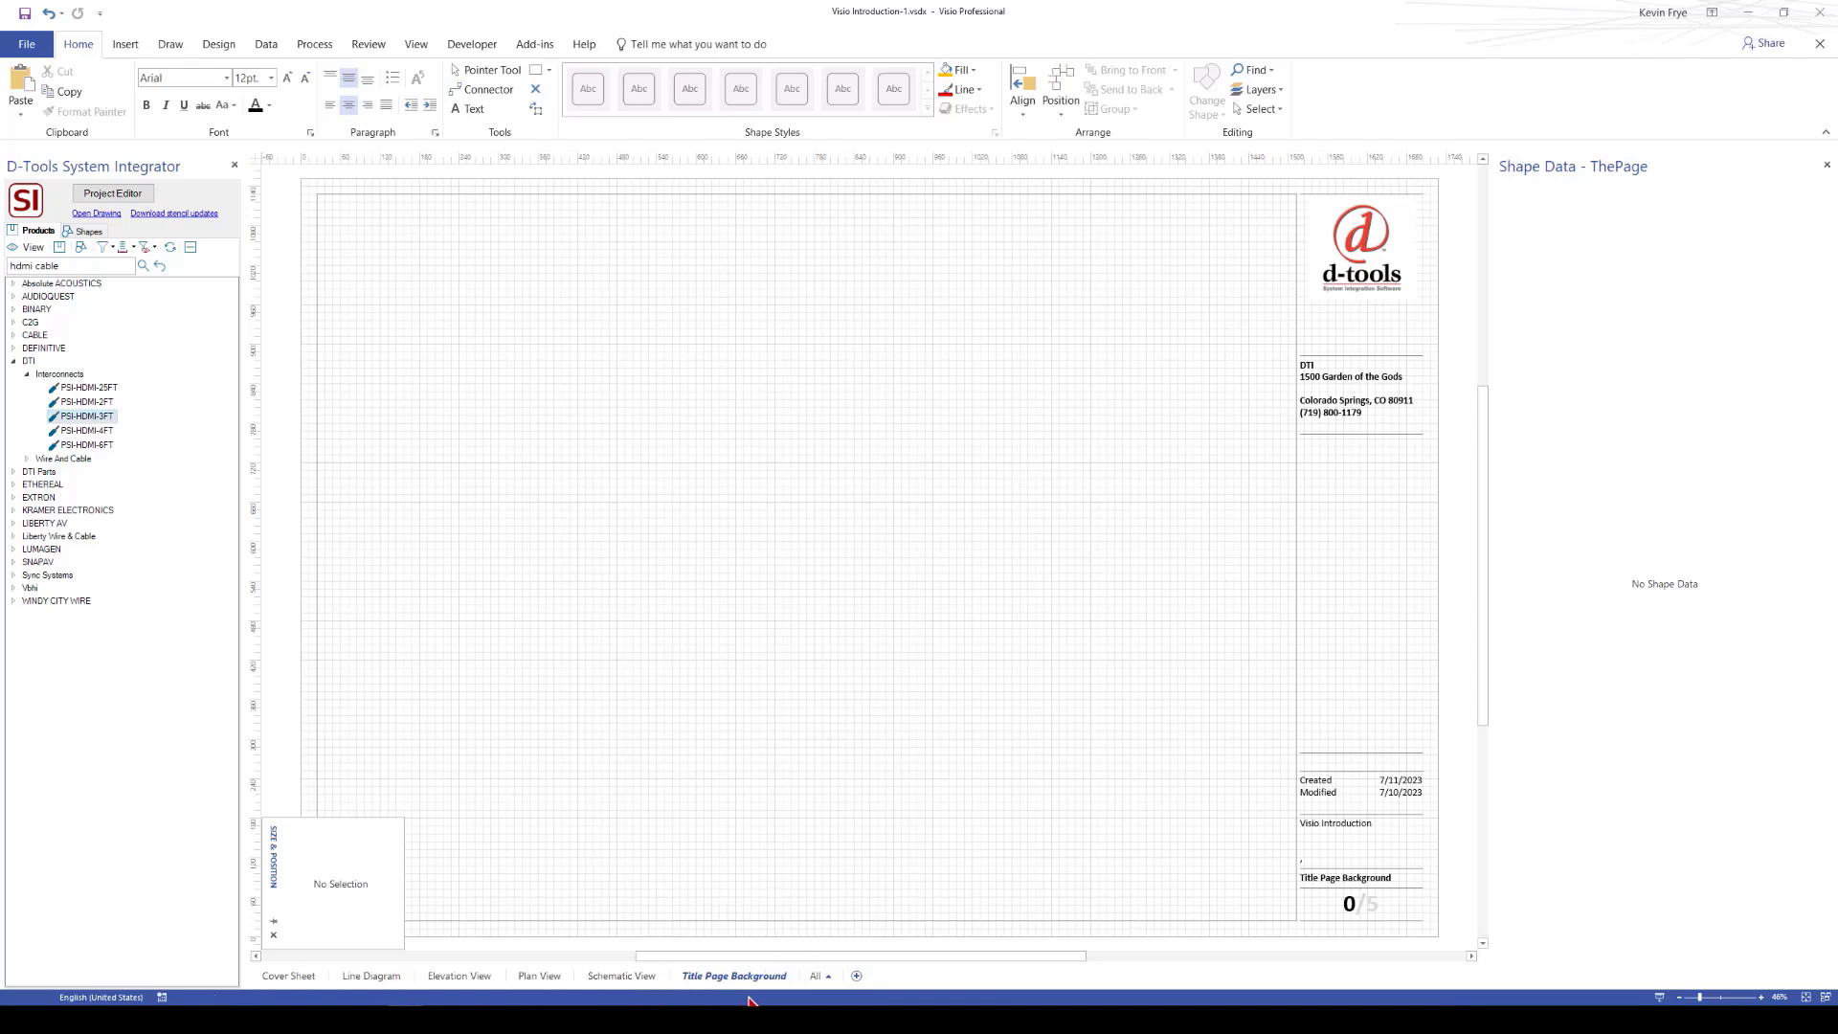
{"action": "left_click", "coordinate": [285, 977]}
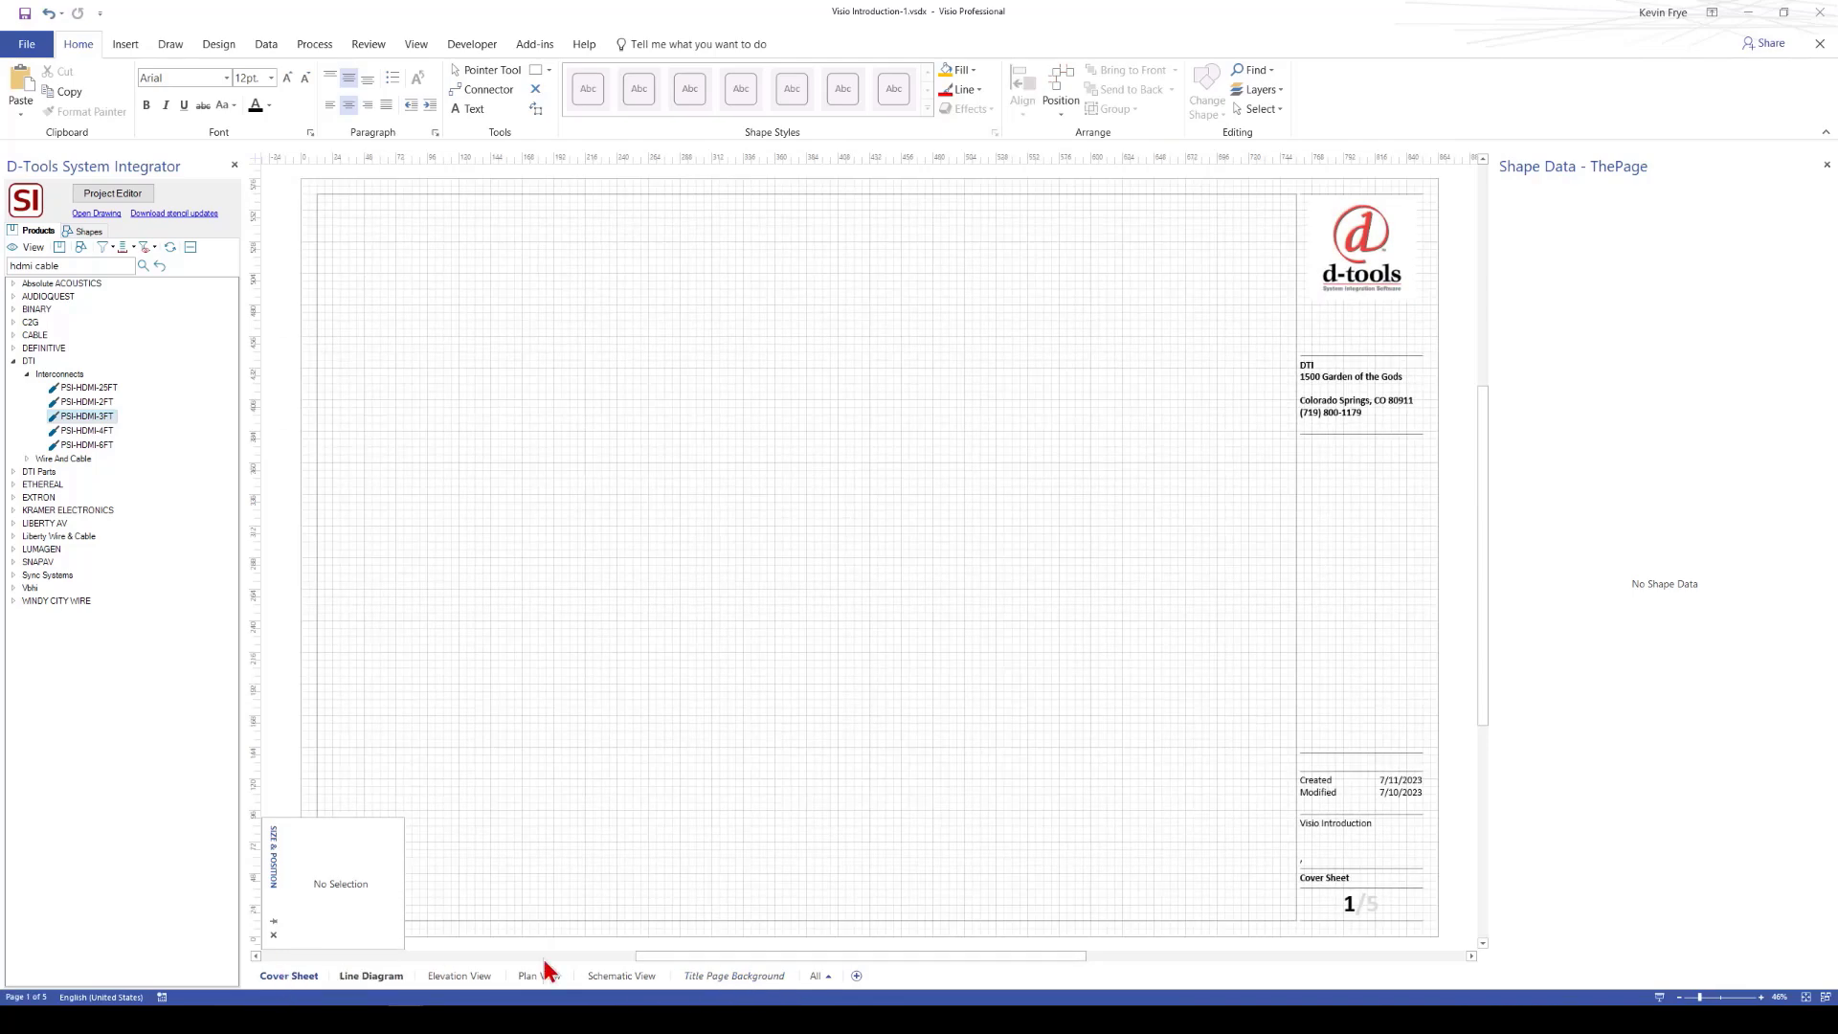
{"action": "left_click", "coordinate": [728, 986]}
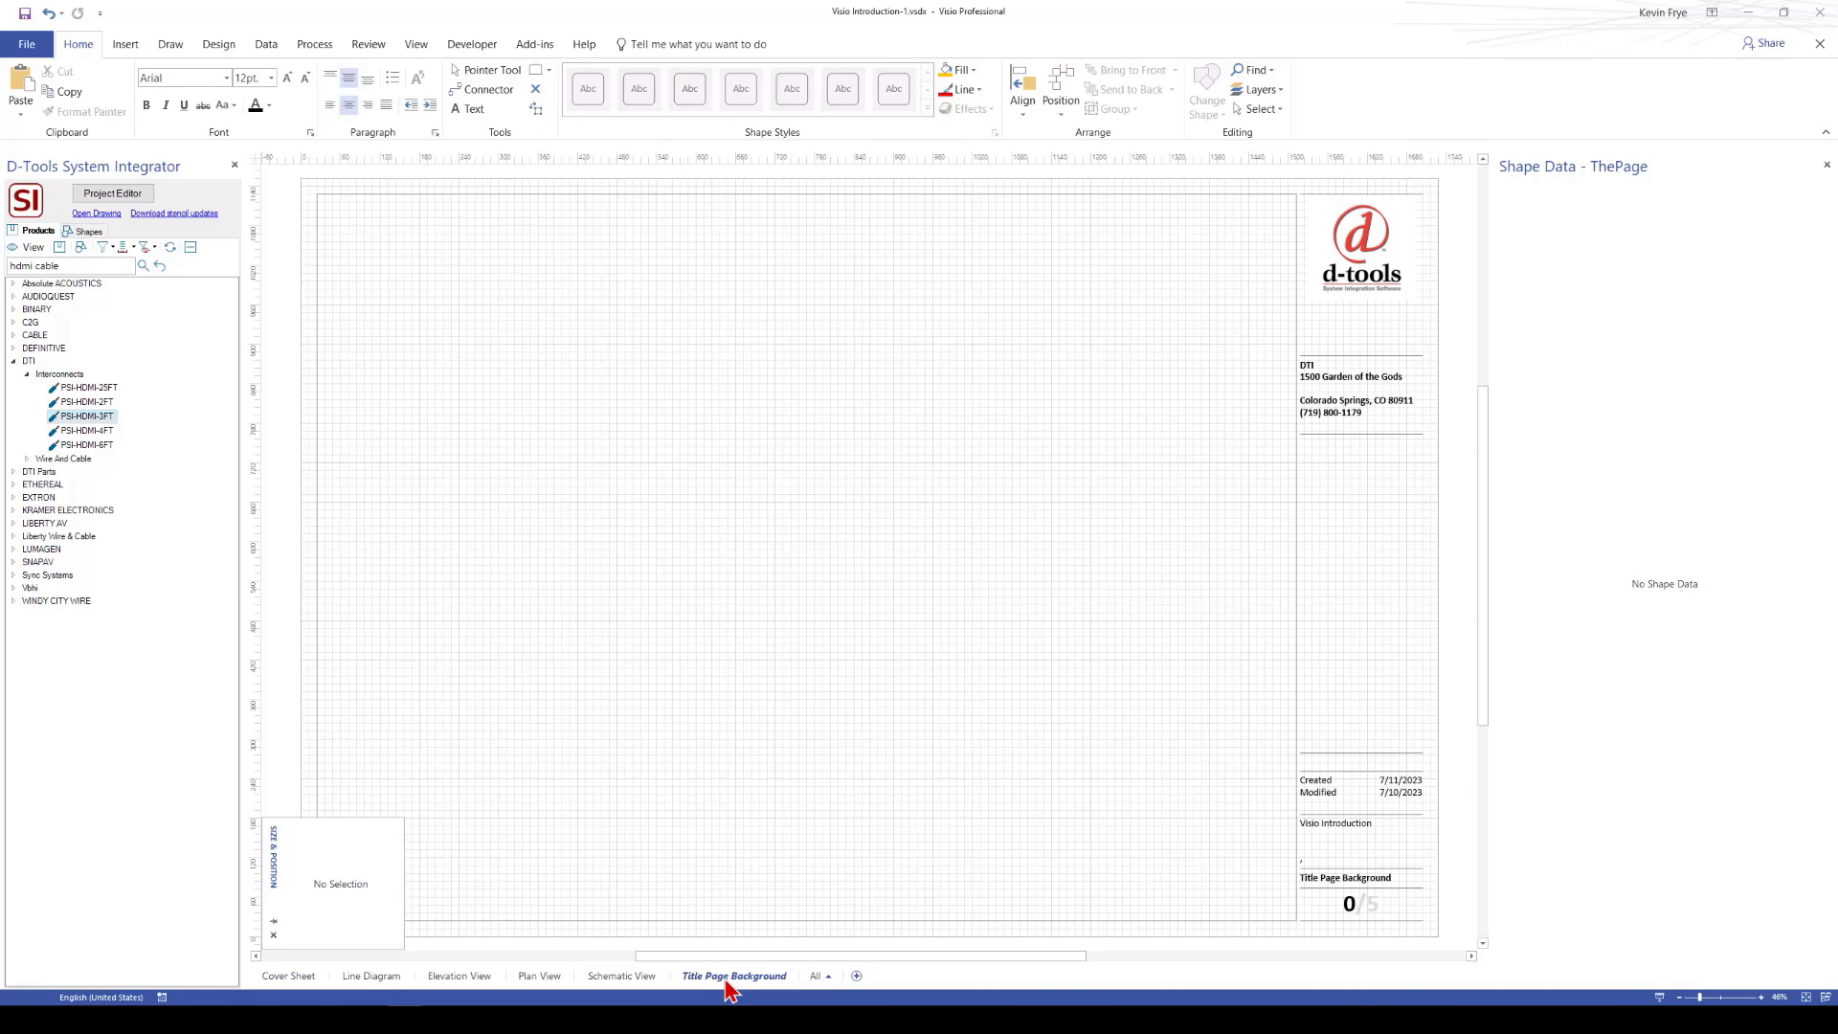